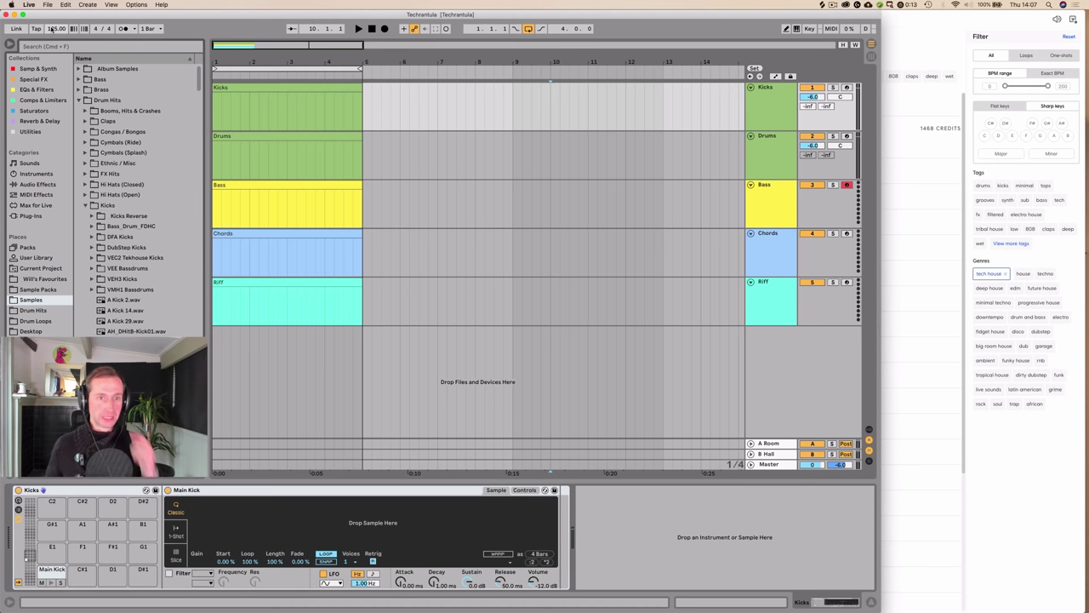
# Step: Delete the Kicks track, insert a new audio track, and move it above the Drums track
pyautogui.click(240, 104)
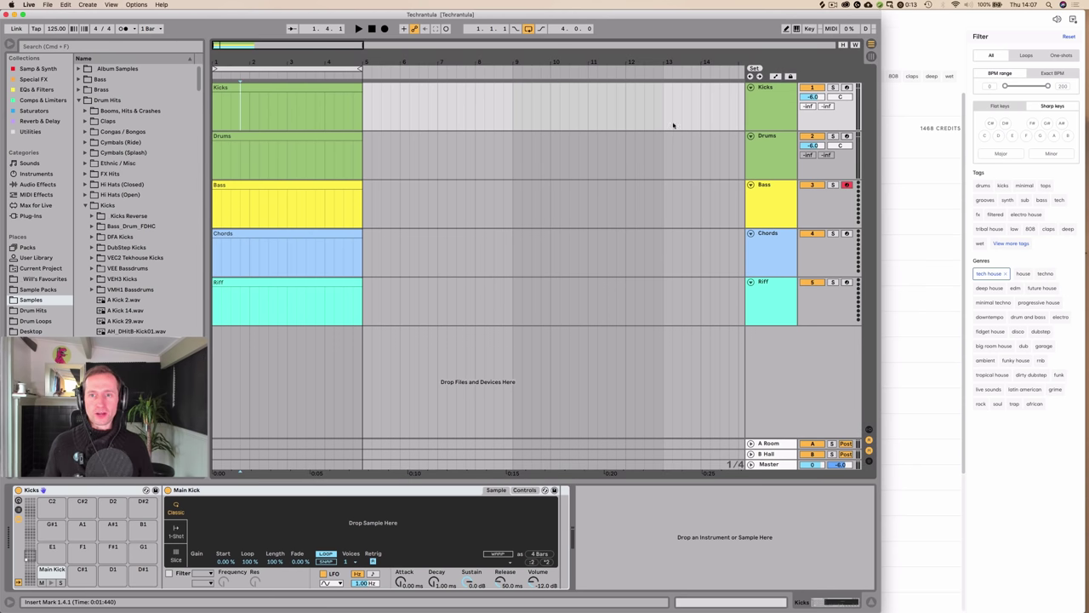
pyautogui.click(777, 106)
pyautogui.press('Delete')
pyautogui.press('super+t')
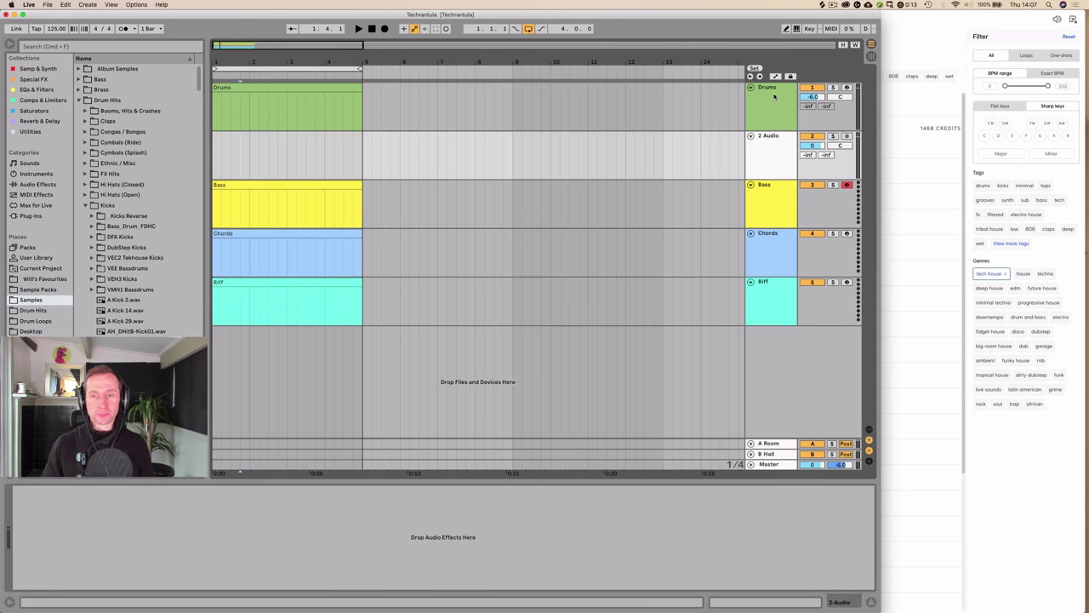
pyautogui.moveTo(770, 146); pyautogui.dragTo(760, 99)
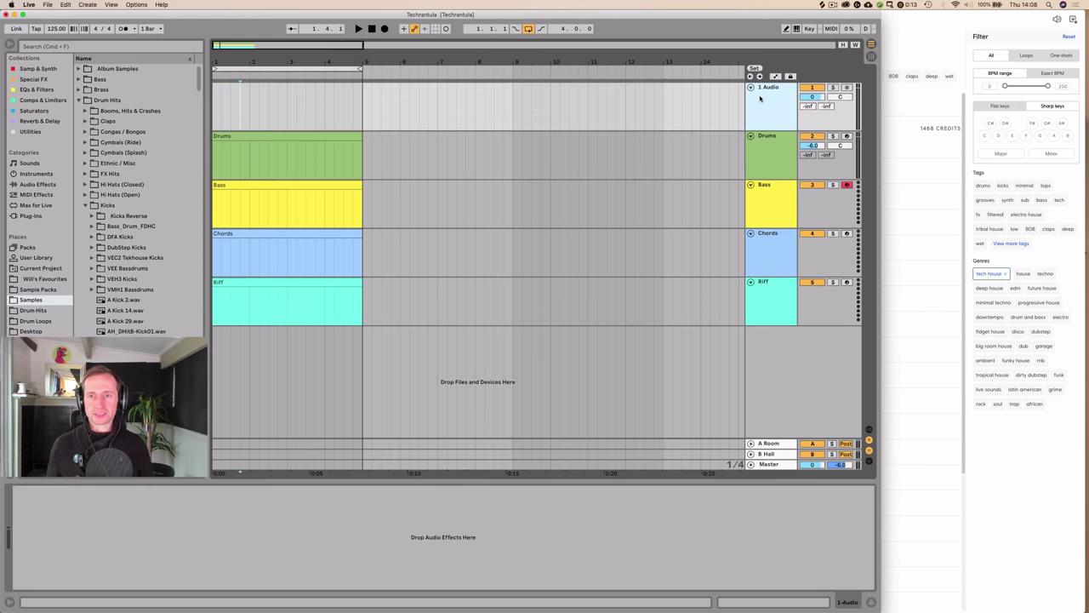
# Step: Switch to Splice and add TA_RA_KICK28_122bpm_Am.wav to the start of the empty audio track in Live
pyautogui.click(910, 32)
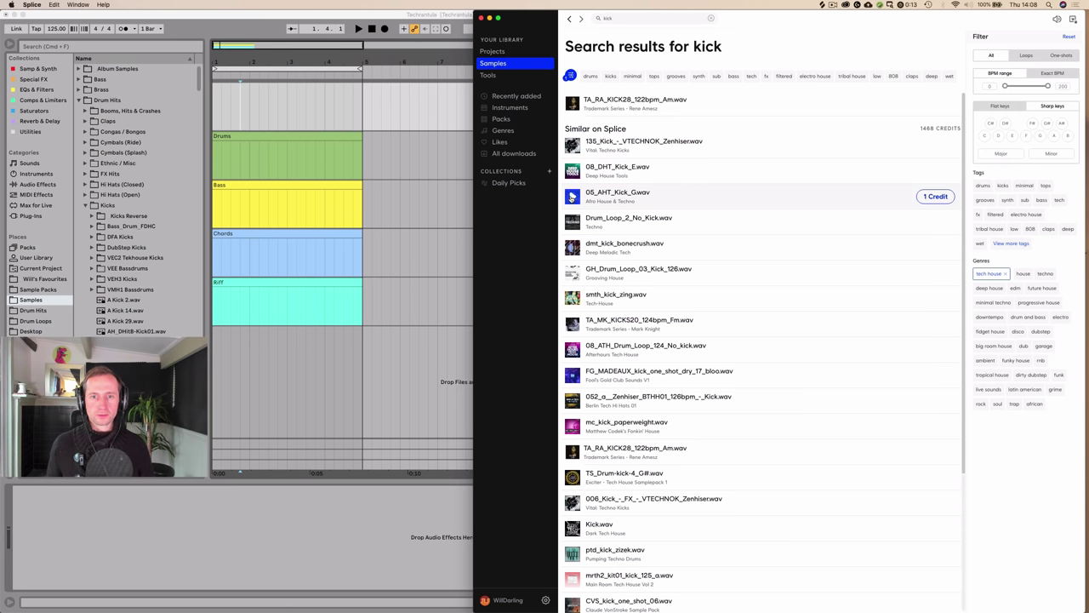
pyautogui.click(572, 103)
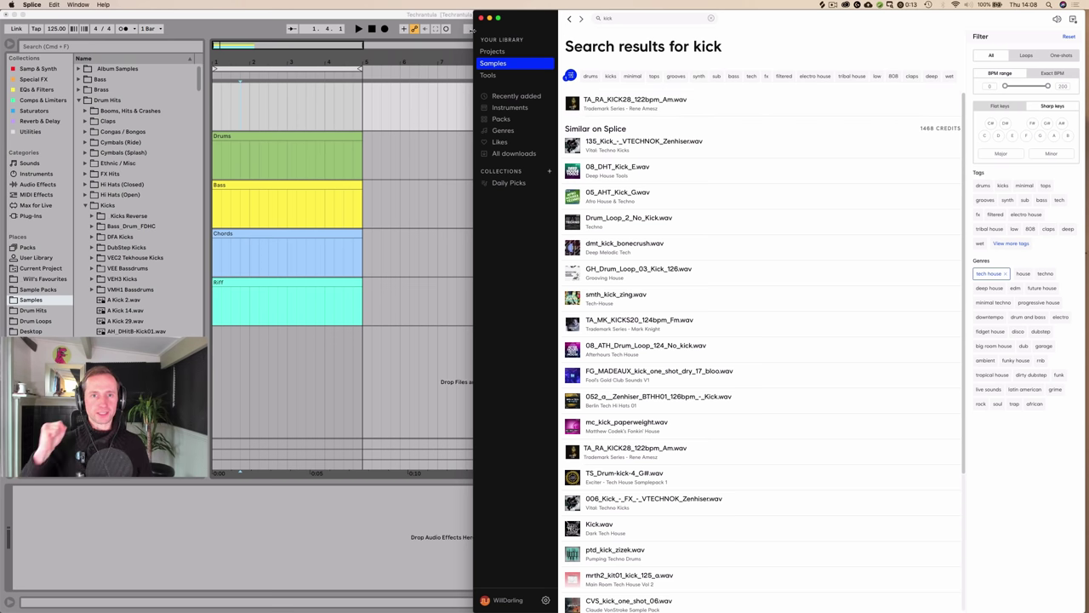
pyautogui.moveTo(473, 30); pyautogui.dragTo(572, 30)
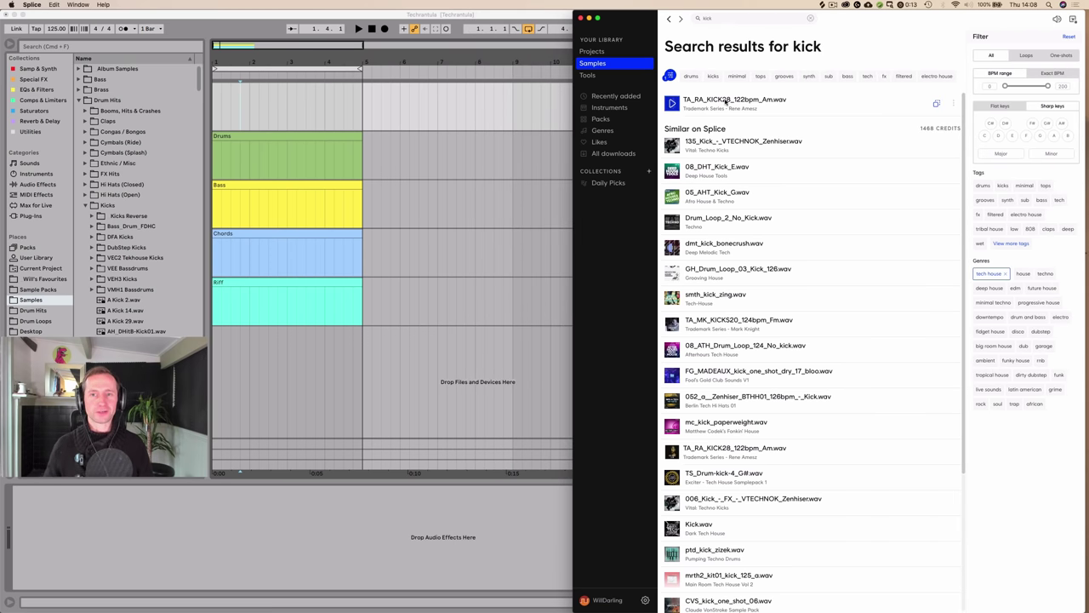
pyautogui.moveTo(725, 101); pyautogui.dragTo(217, 114)
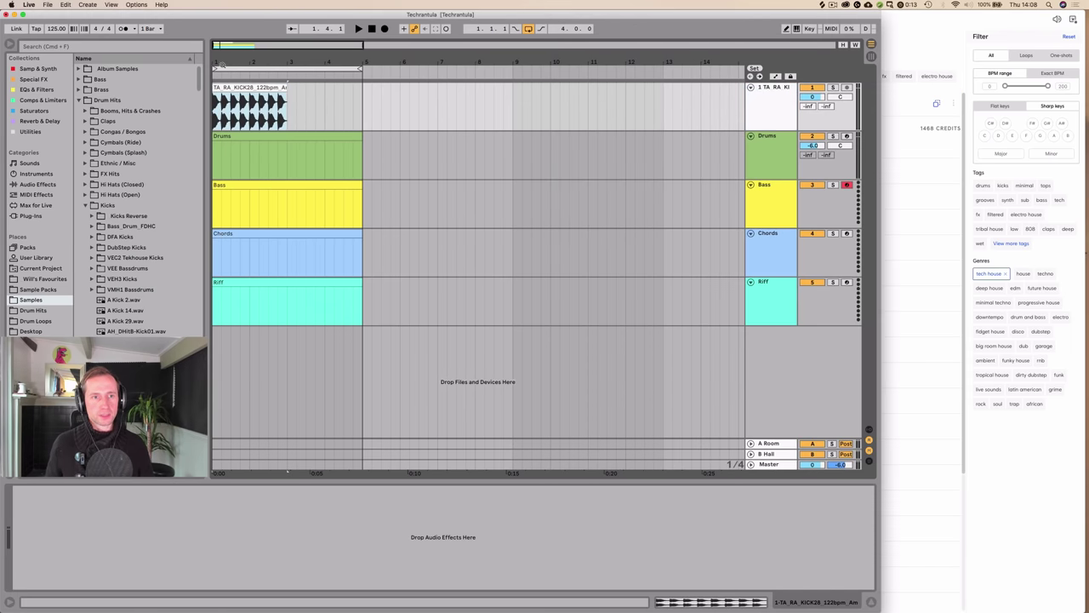
# Step: Extend the kick loop clip to four bars so it ends at 5.1.1
pyautogui.moveTo(216, 61); pyautogui.dragTo(275, 120)
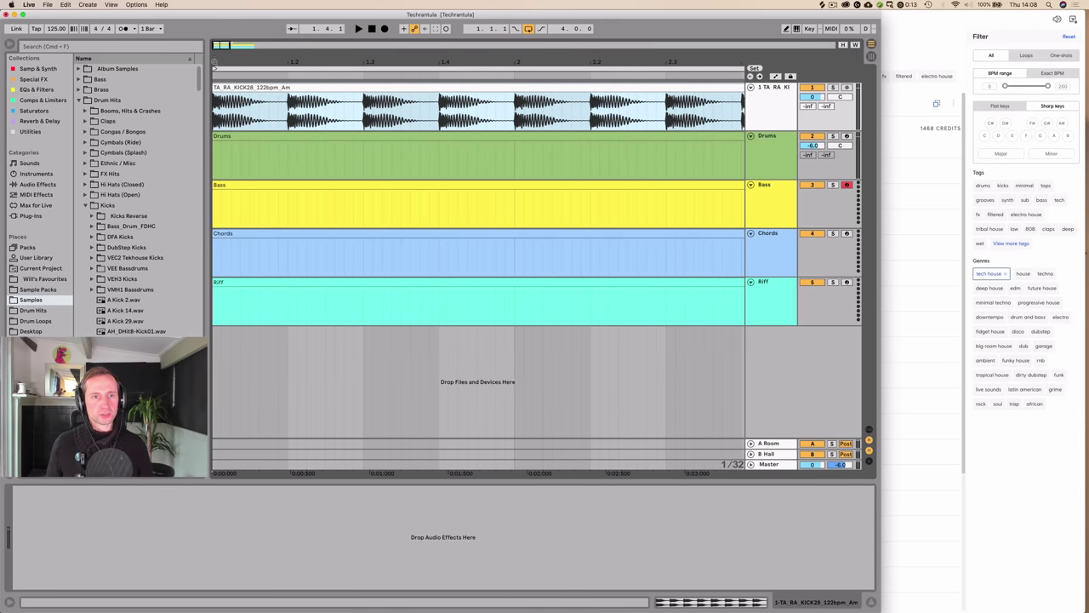
pyautogui.click(284, 111)
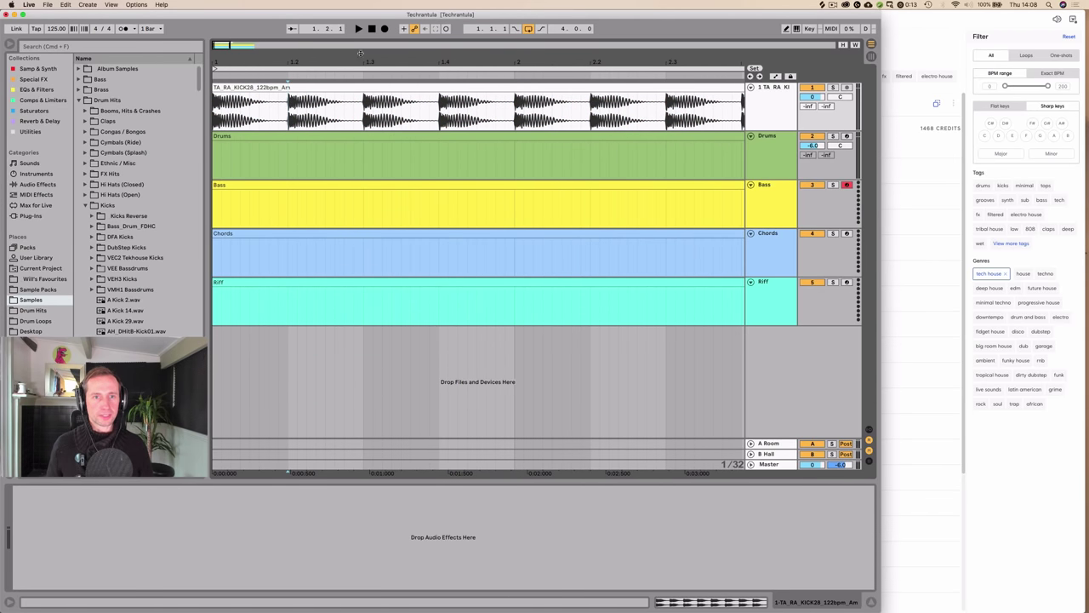
pyautogui.press('x')
pyautogui.moveTo(220, 104); pyautogui.dragTo(213, 104)
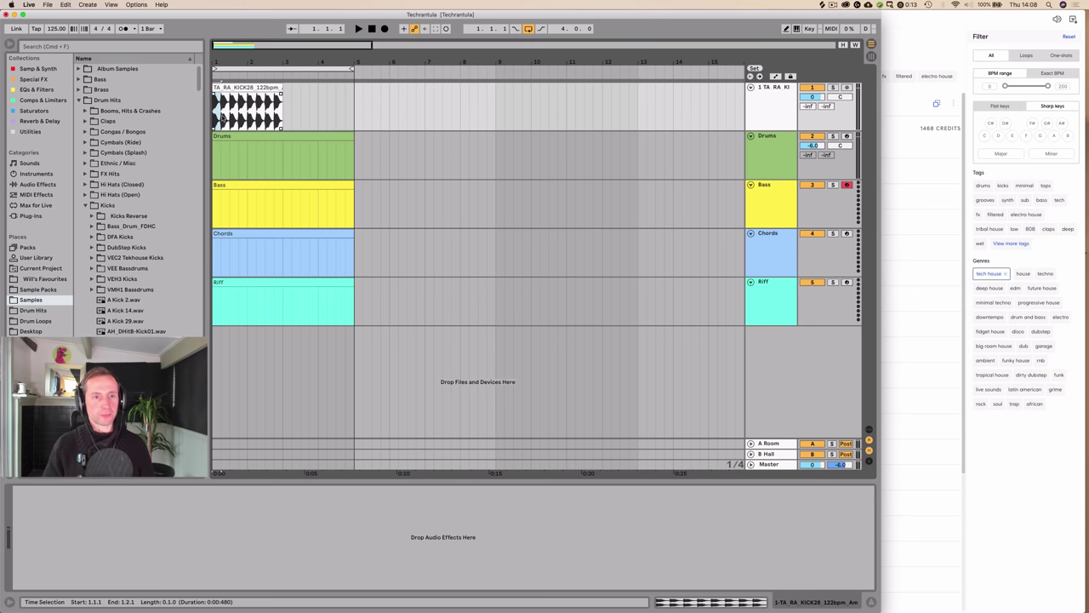
pyautogui.moveTo(282, 86); pyautogui.dragTo(354, 85)
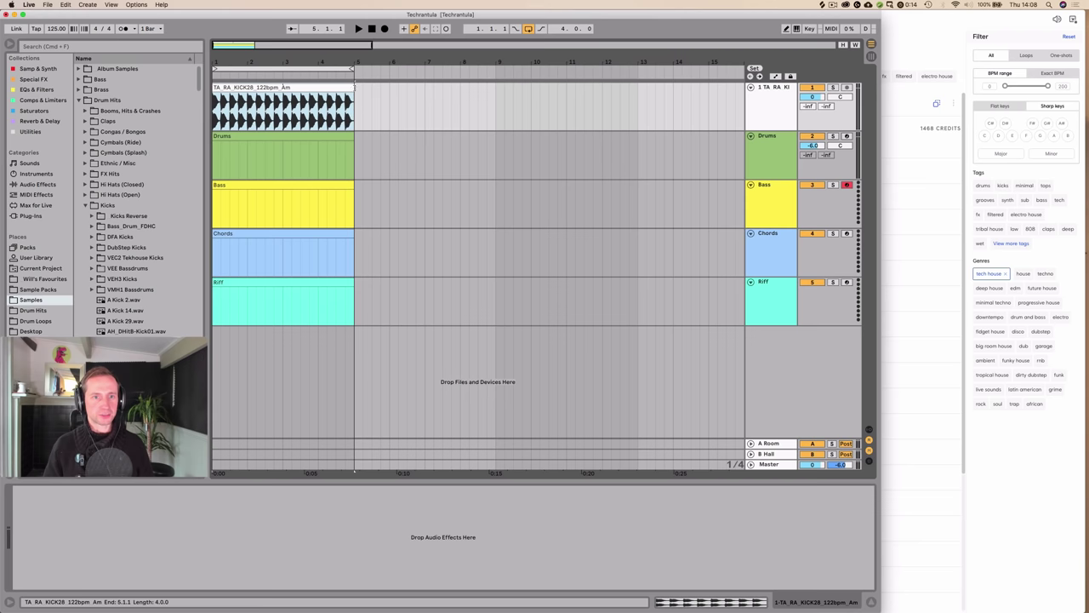
# Step: Play back the four-bar kick loop from the start and stop it
pyautogui.doubleClick(276, 90)
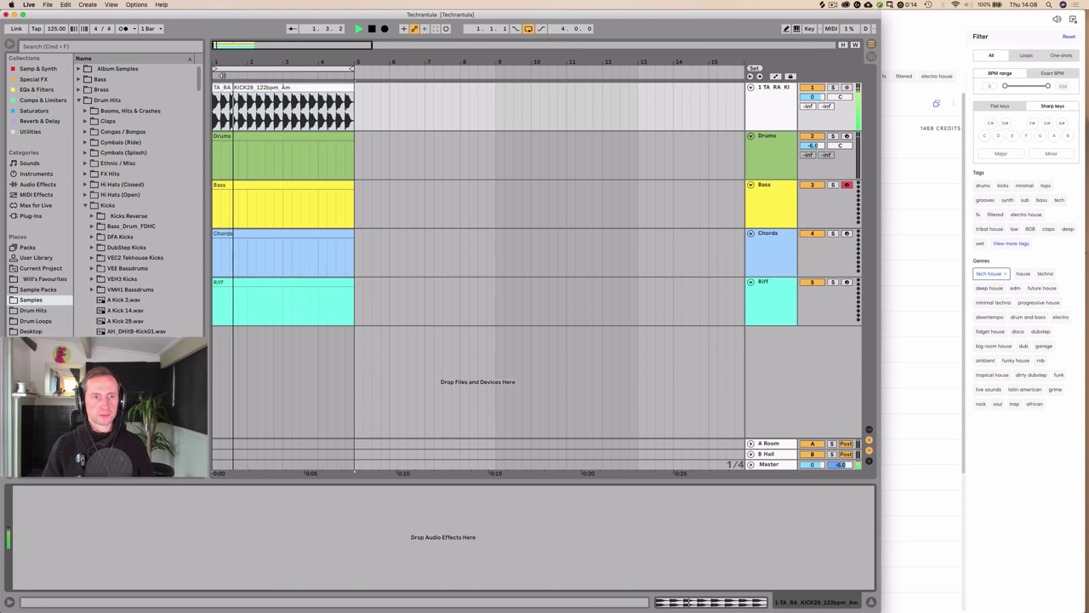
pyautogui.press('+')
pyautogui.press('+')
pyautogui.press('space')
pyautogui.click(340, 149)
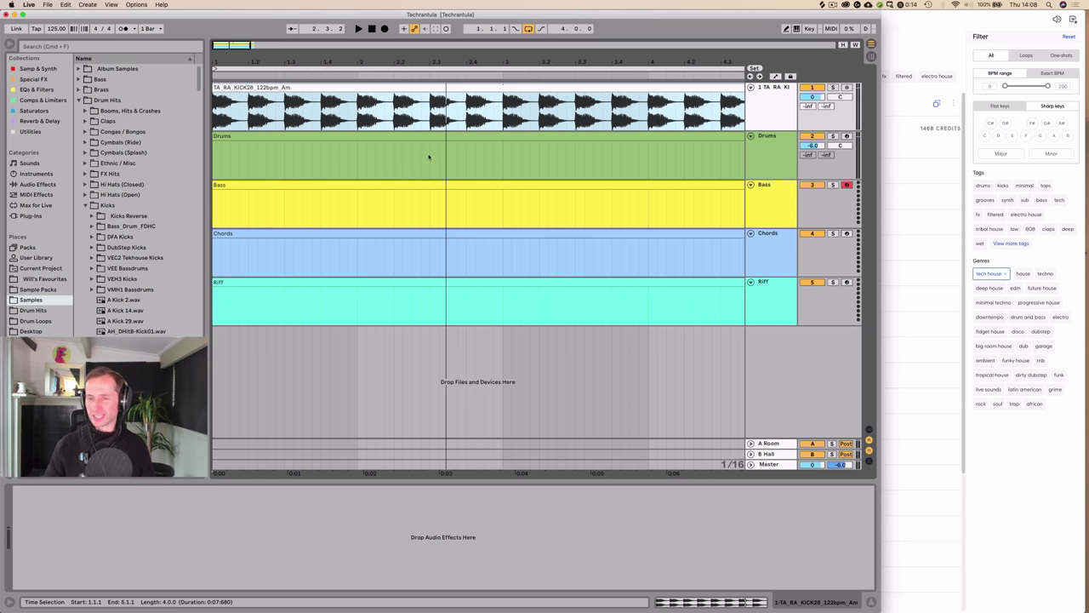
# Step: Hide Splice and widen the Live window to fill the full screen width
pyautogui.click(895, 23)
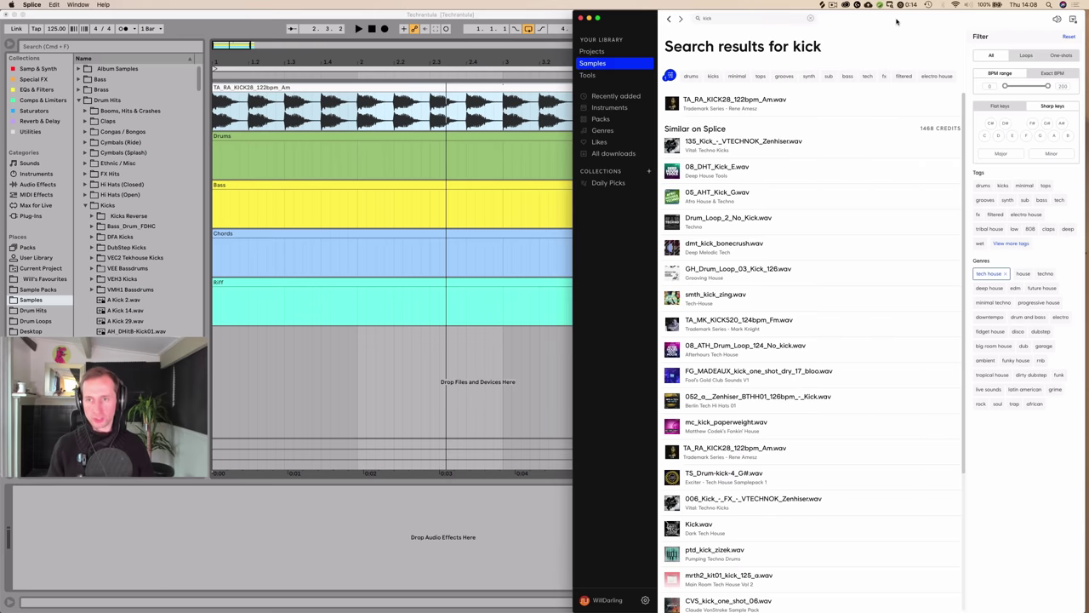
pyautogui.press('super+h')
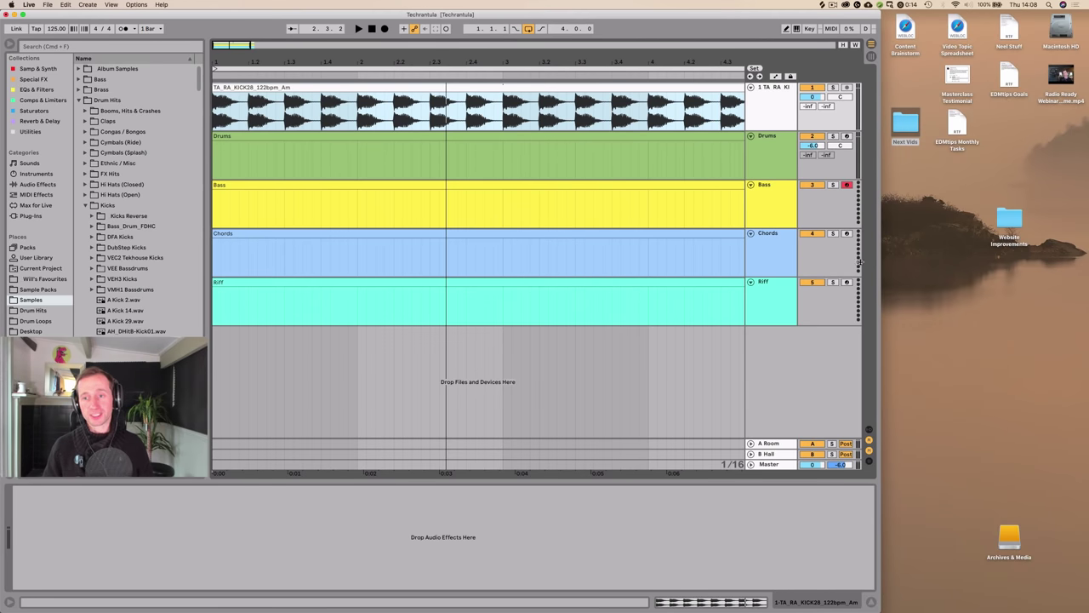
pyautogui.moveTo(881, 263); pyautogui.dragTo(1086, 260)
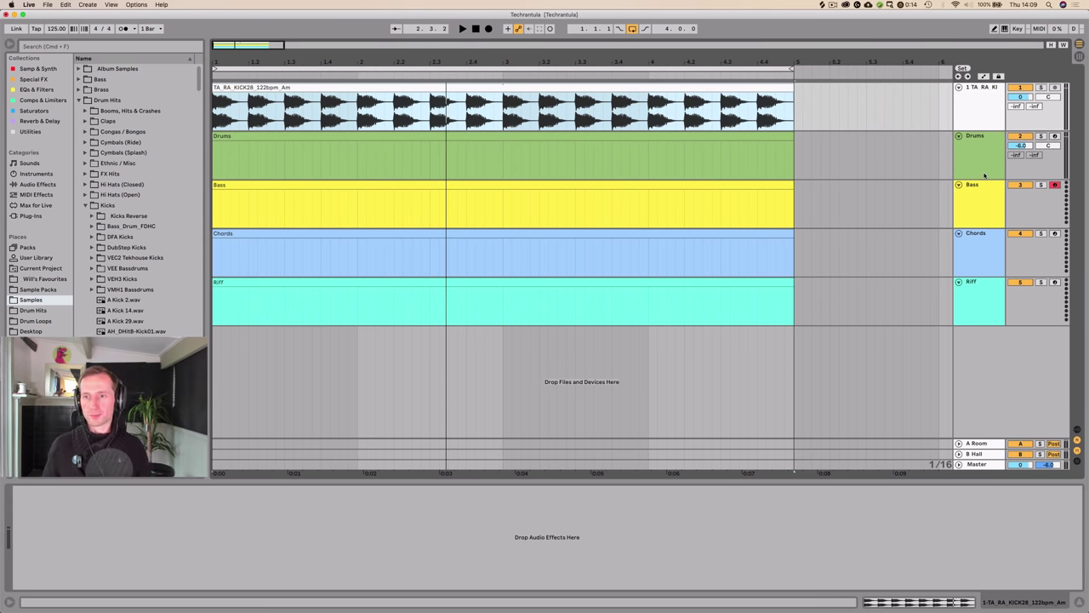
# Step: Load Simpler from the Samp & Synth collection onto the Bass track
pyautogui.click(981, 212)
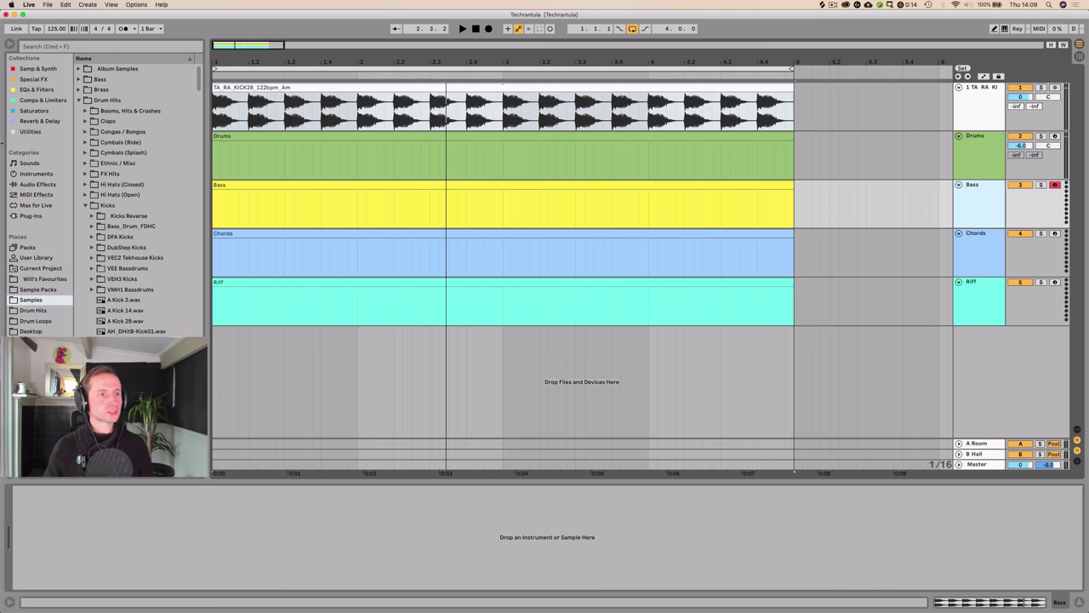
pyautogui.click(38, 69)
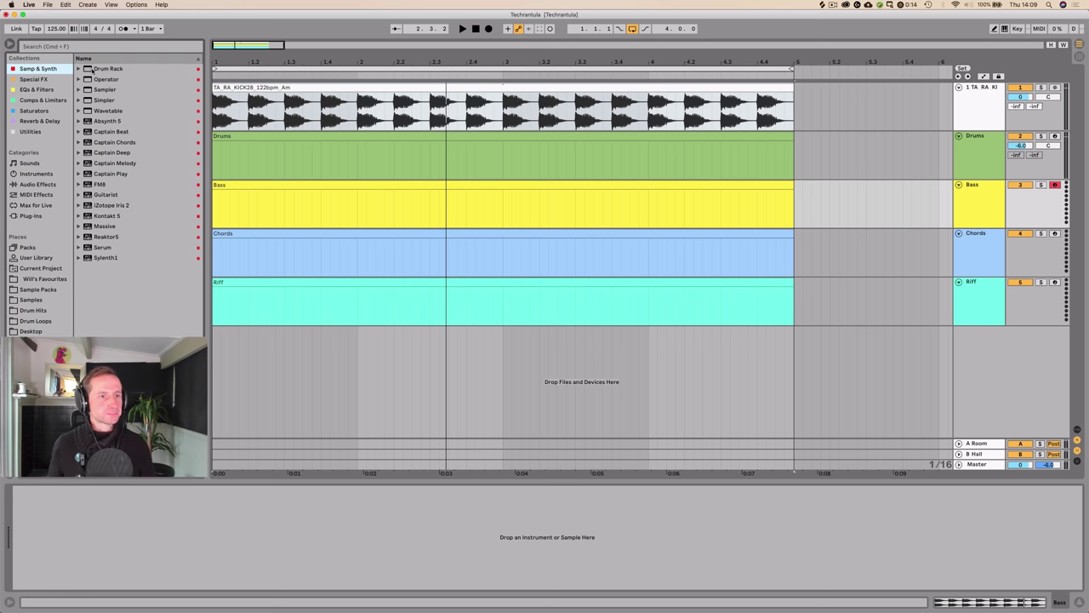
pyautogui.moveTo(105, 100); pyautogui.dragTo(126, 554)
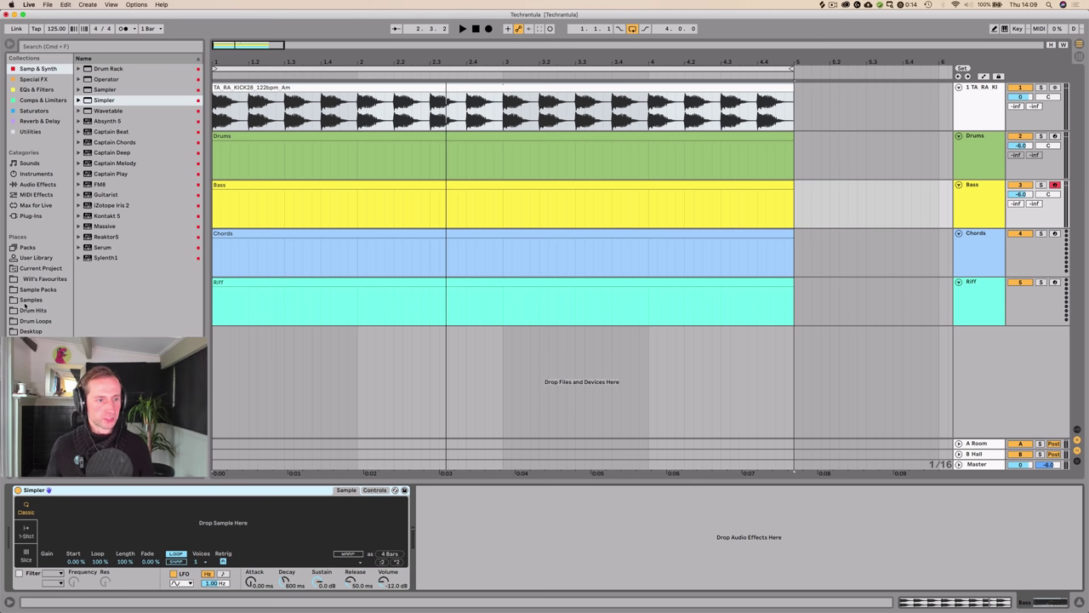
# Step: Browse the Bass samples and expand the Vengeance Ultimate Bass C folder inside VENGEANCE ULTIMATE BASS
pyautogui.click(31, 299)
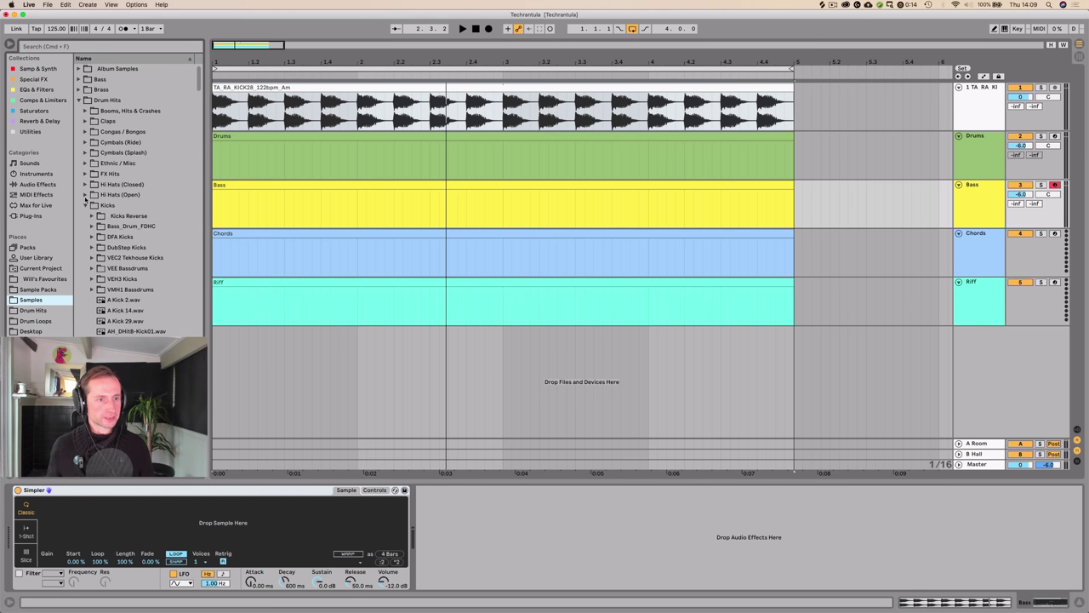
pyautogui.click(85, 205)
pyautogui.scroll(-1, 92, 159)
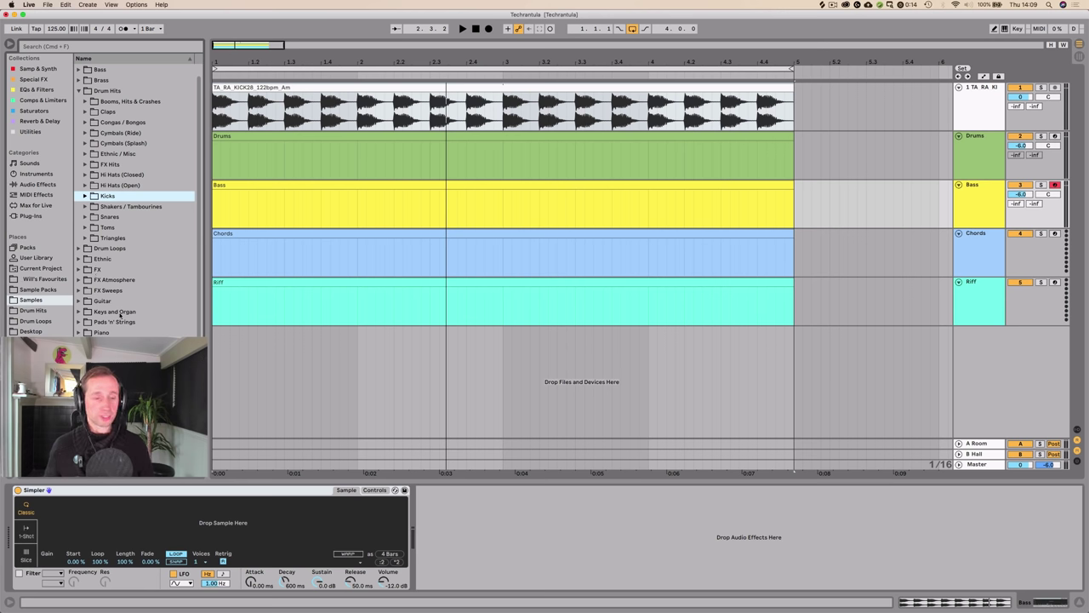
pyautogui.scroll(1, 114, 298)
pyautogui.click(78, 99)
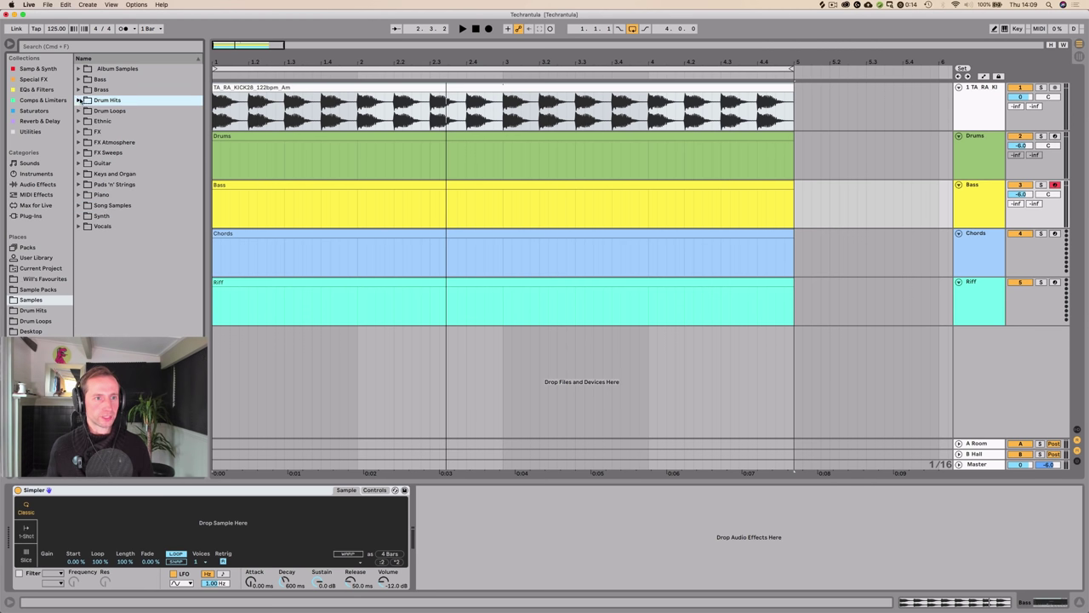
pyautogui.click(81, 80)
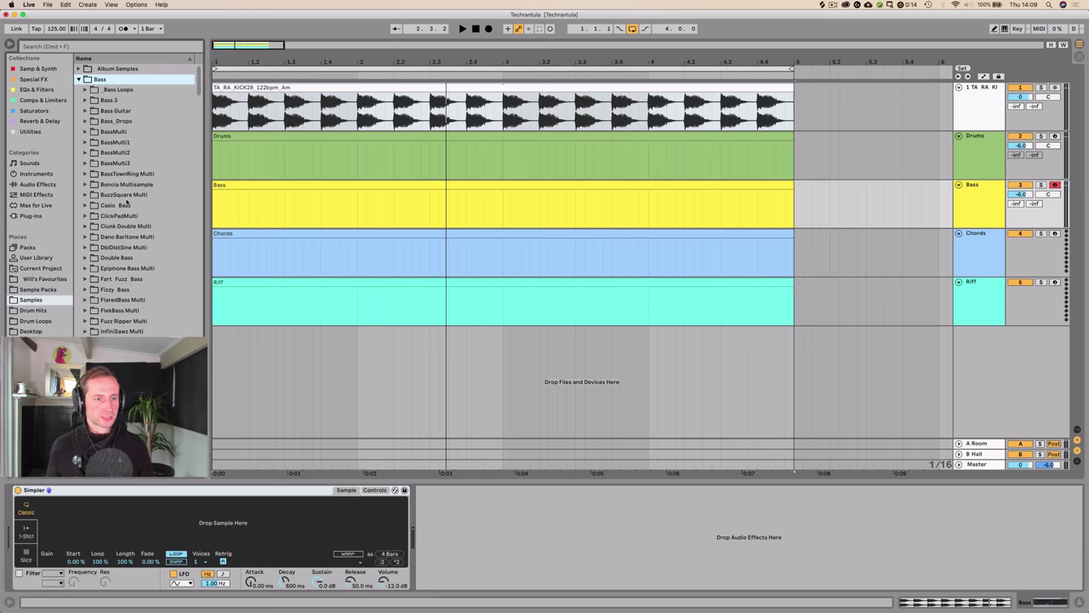
pyautogui.scroll(-10, 127, 203)
pyautogui.click(106, 244)
pyautogui.click(102, 172)
pyautogui.click(116, 203)
pyautogui.press('Down')
pyautogui.press('Right')
# Step: Audition the VUB1 Root C bass samples and load VUB1 Root C - 05.wav into Simpler
pyautogui.press('Down')
pyautogui.press('Down')
pyautogui.press('Down')
pyautogui.press('Down')
pyautogui.press('Down')
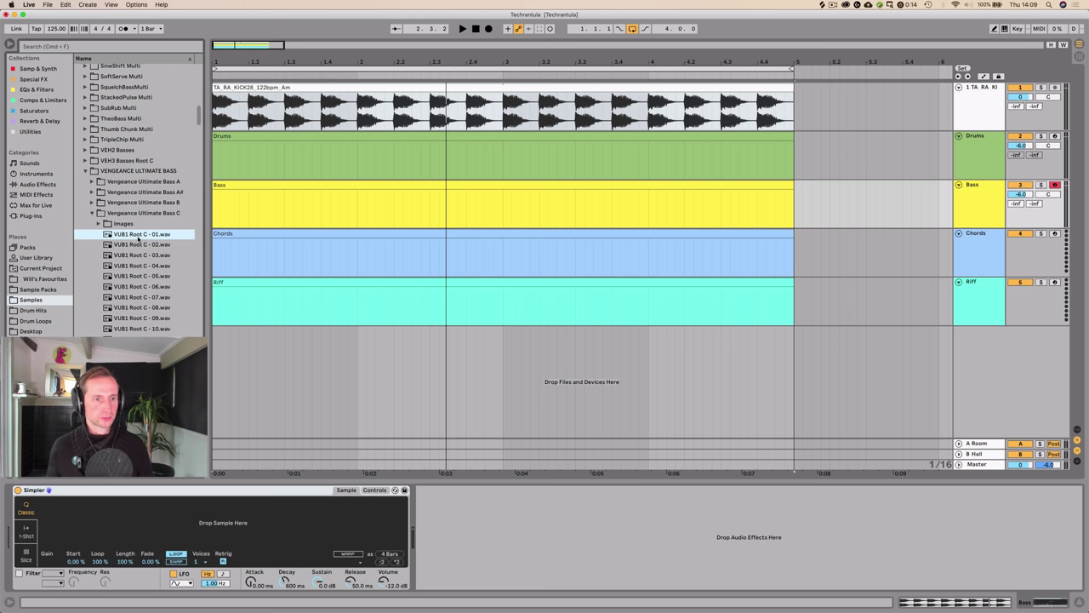
pyautogui.press('Up')
pyautogui.click(138, 279)
pyautogui.click(138, 256)
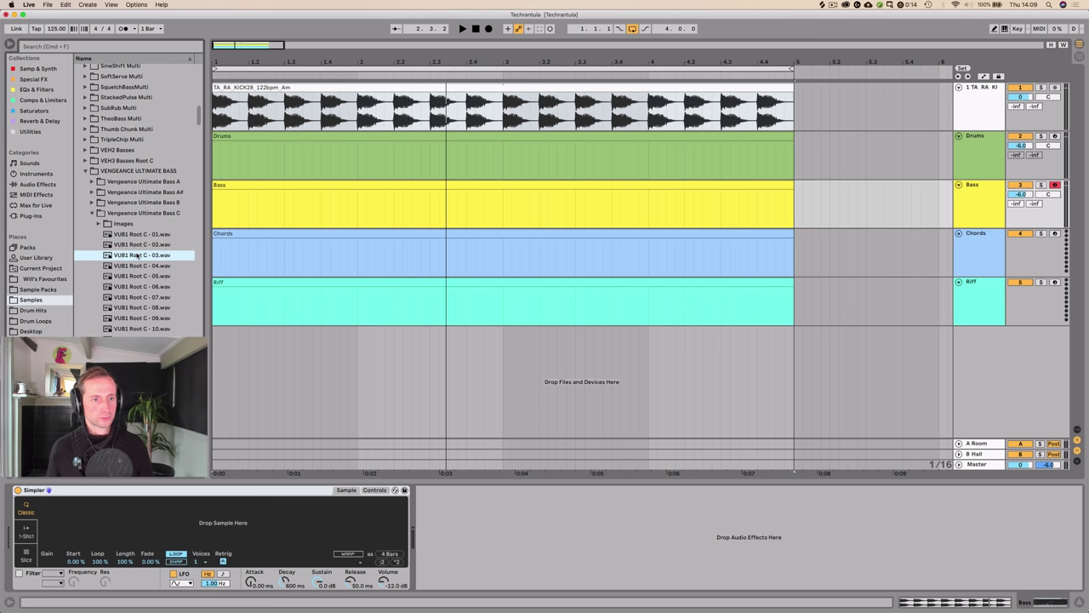
pyautogui.click(136, 286)
pyautogui.click(139, 278)
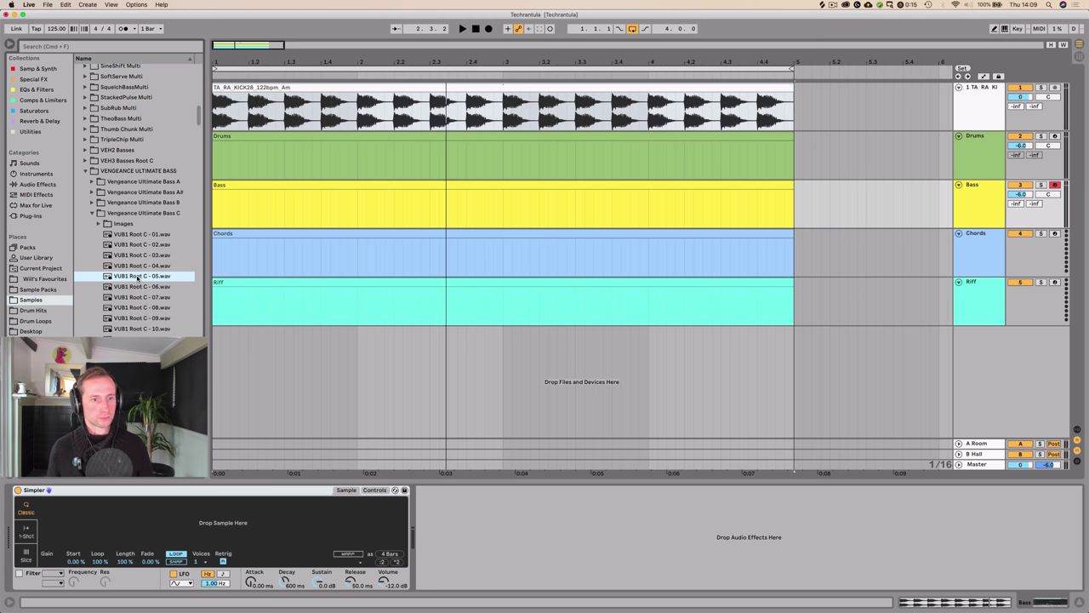
pyautogui.moveTo(143, 277); pyautogui.dragTo(133, 517)
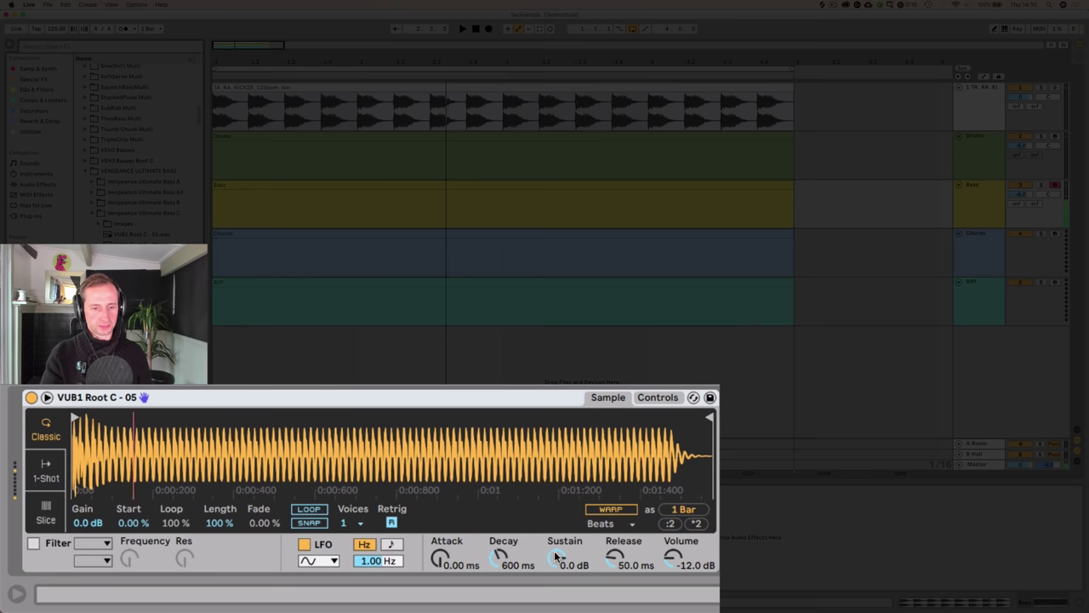
# Step: Set Simpler's sustain to -inf dB, decay to 2.59 s, release to 292 ms and volume to -1.14 dB
pyautogui.moveTo(556, 558); pyautogui.dragTo(556, 595)
pyautogui.moveTo(499, 557); pyautogui.dragTo(500, 533)
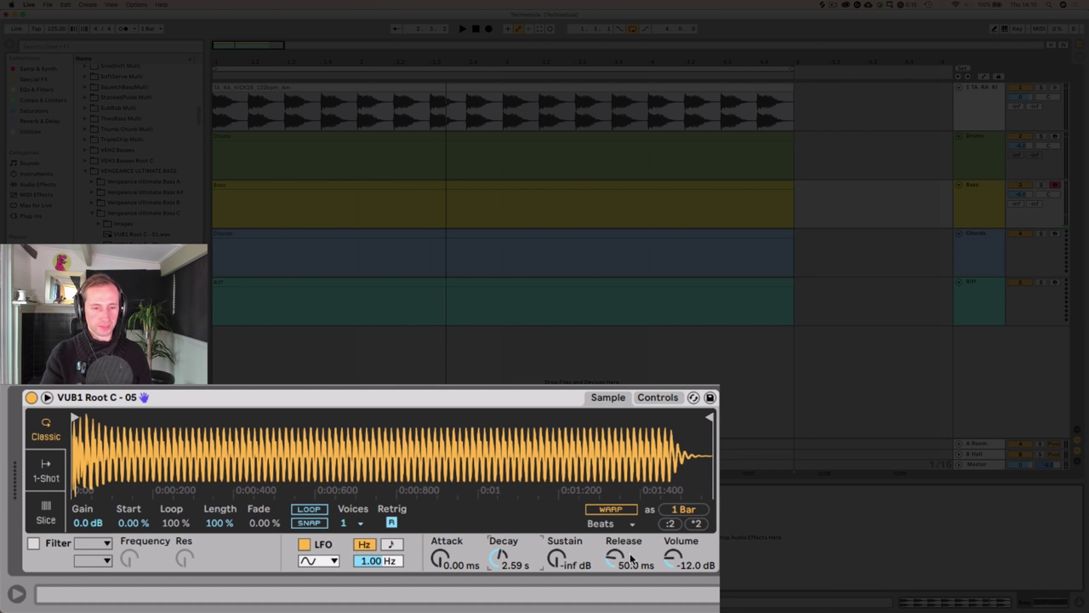
pyautogui.moveTo(616, 559); pyautogui.dragTo(673, 545)
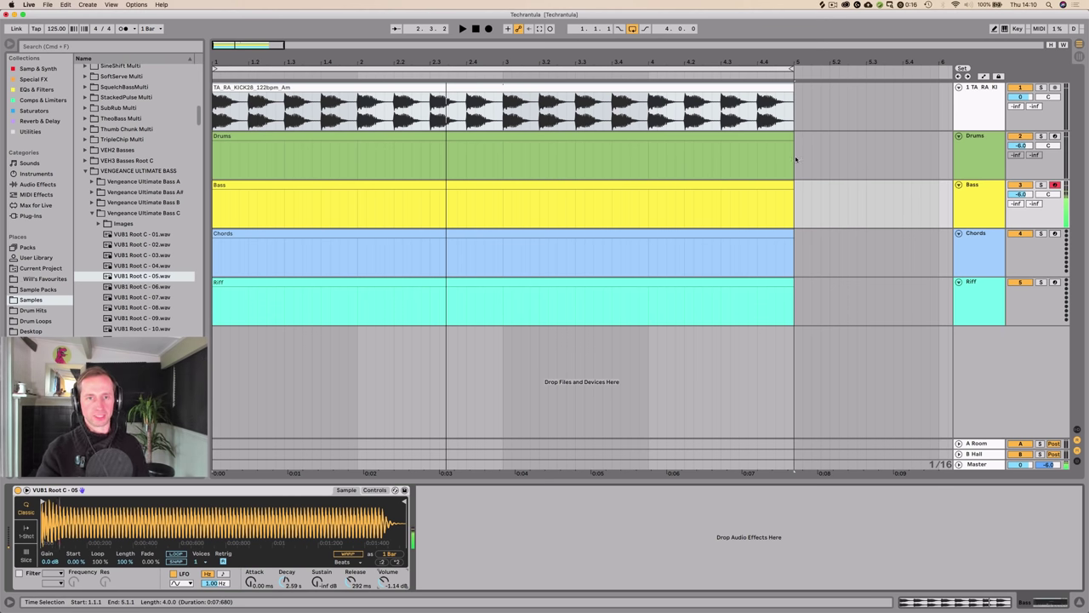
# Step: Play the arrangement and lower the kick track's volume to -3.0 dB
pyautogui.click(477, 29)
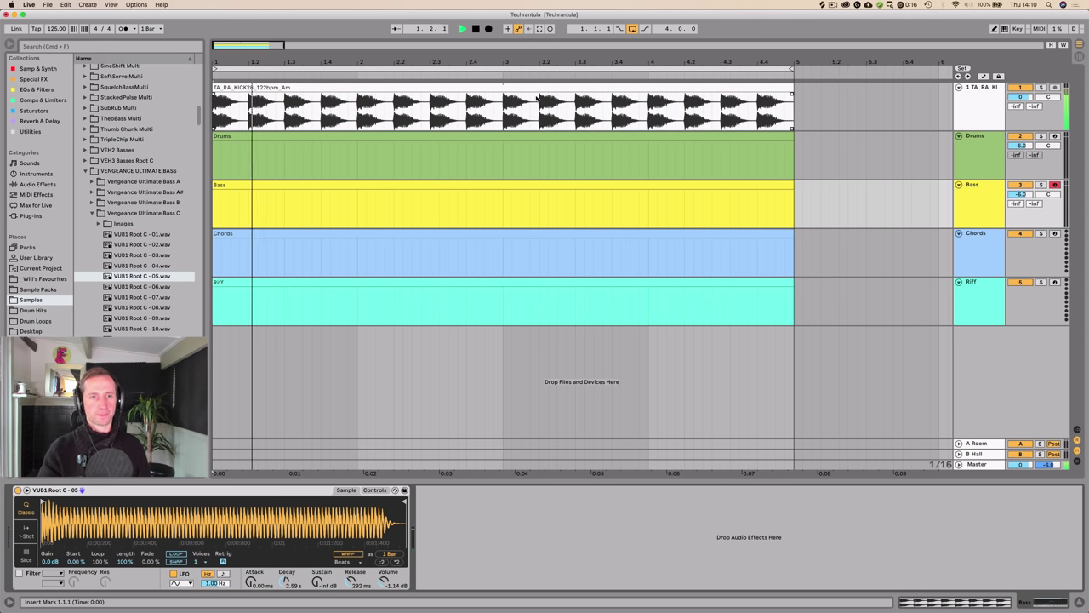
pyautogui.moveTo(1023, 98); pyautogui.dragTo(1023, 111)
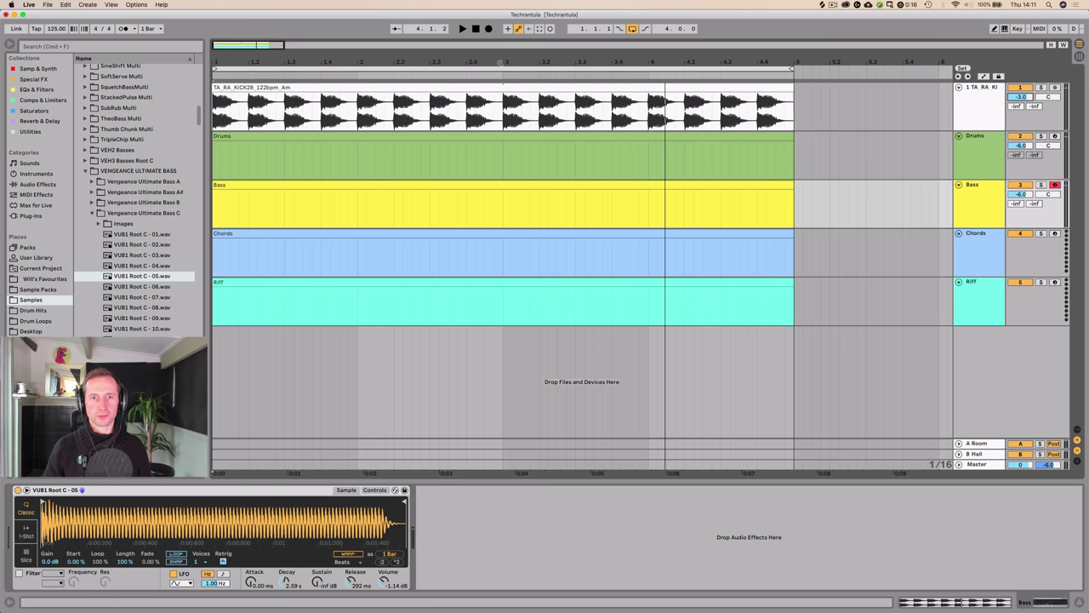
# Step: Duplicate the four-bar section across all tracks so the arrangement and its loop span eight bars
pyautogui.moveTo(500, 63); pyautogui.dragTo(500, 17)
pyautogui.moveTo(264, 309); pyautogui.dragTo(313, 68)
pyautogui.press('super+d')
pyautogui.press('space')
# Step: Record a MIDI bassline on the Bass track over the eight-bar kick loop, and stop at the end
pyautogui.click(214, 205)
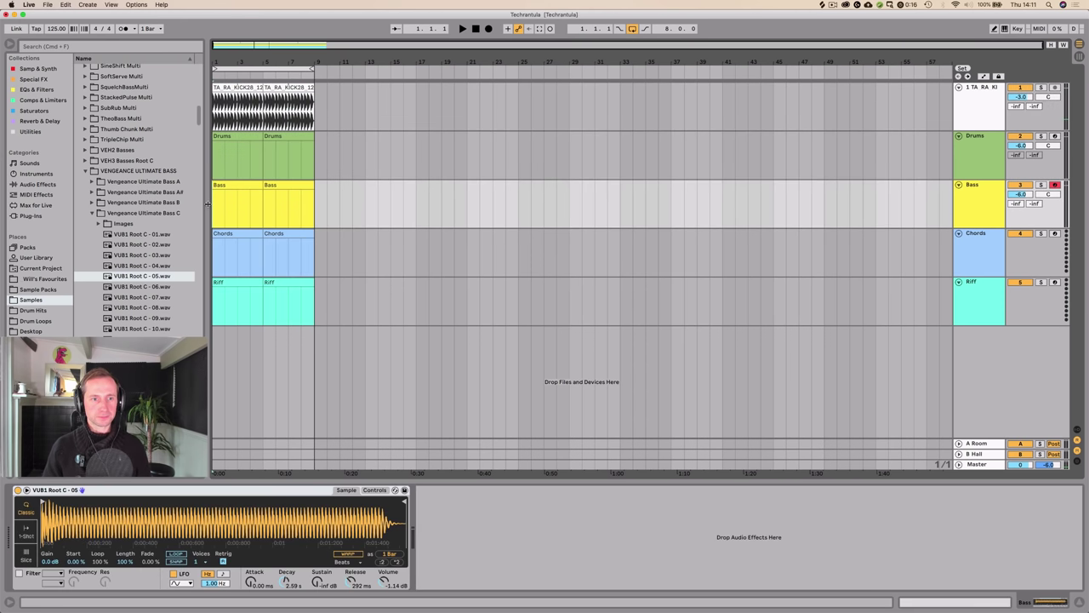
pyautogui.moveTo(221, 64); pyautogui.dragTo(221, 106)
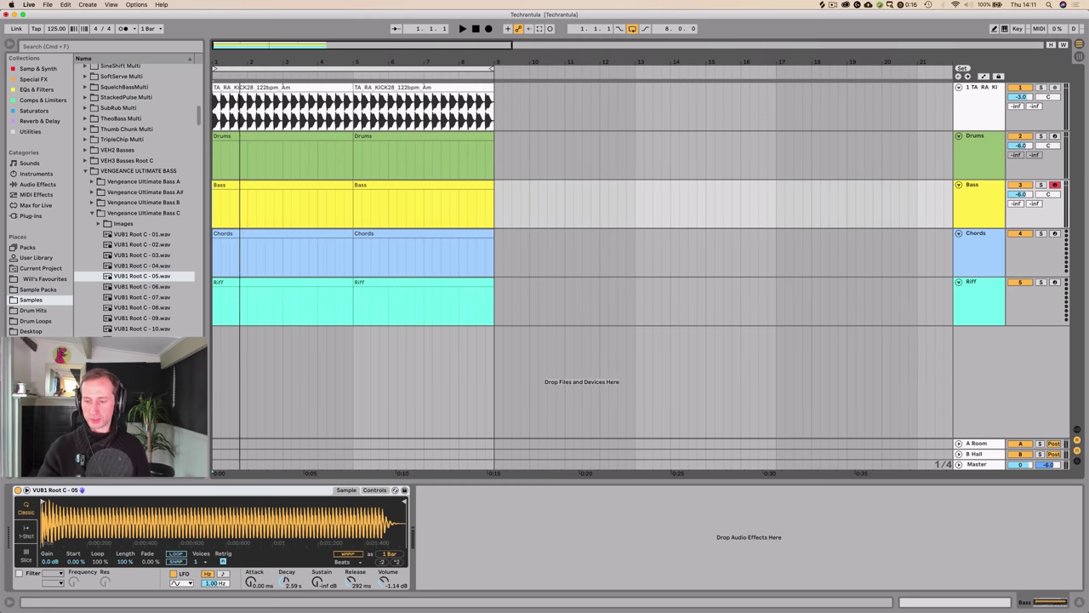
pyautogui.moveTo(238, 58); pyautogui.dragTo(246, 59)
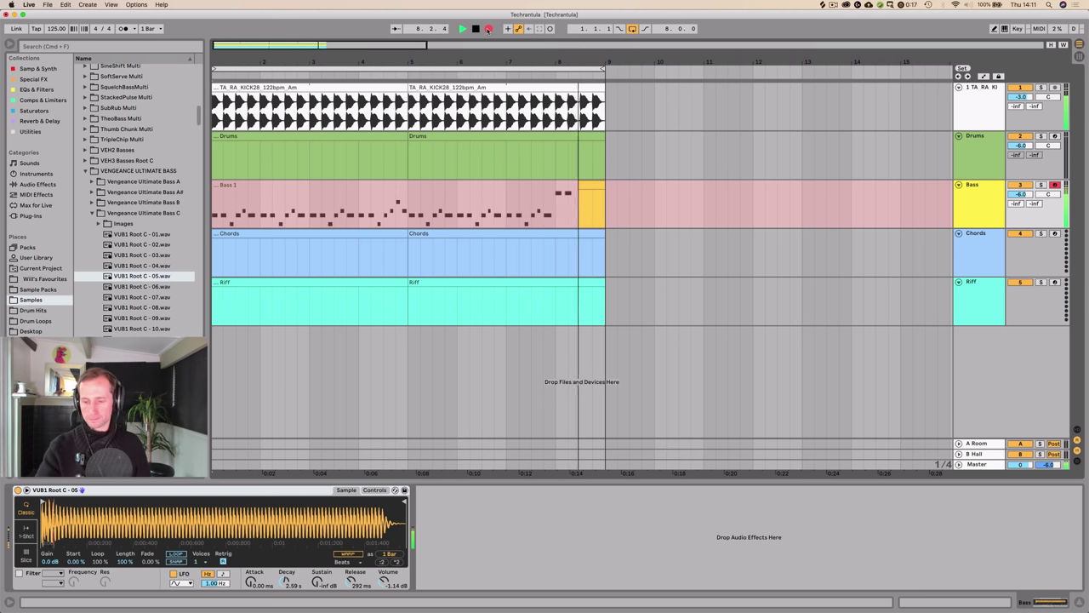
pyautogui.press('space')
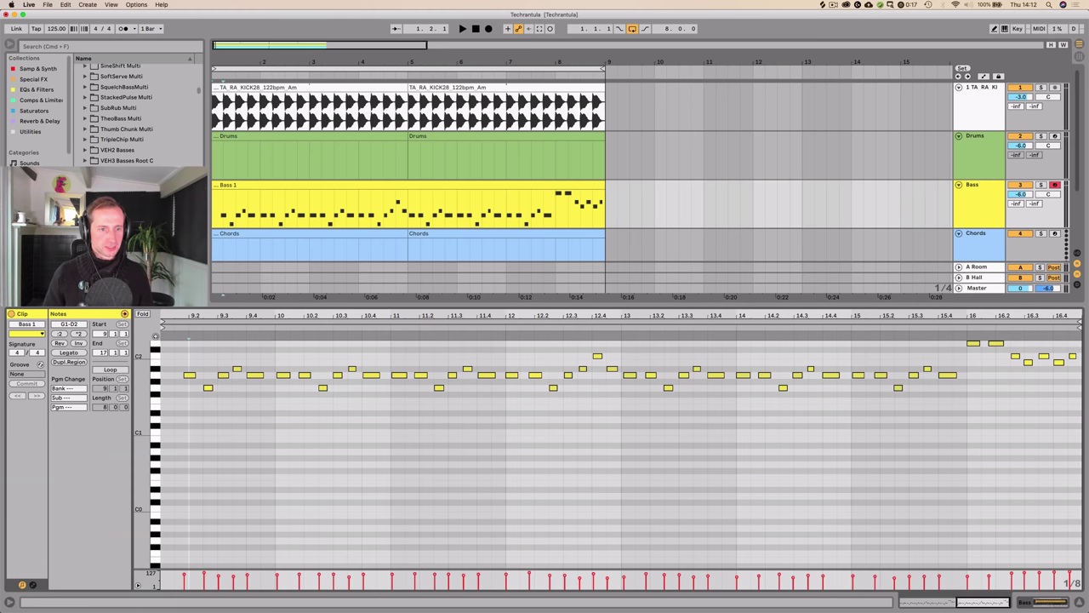
# Step: Add a short A1 note at 9.1.1, the start of the recorded bass clip, and play it back
pyautogui.moveTo(175, 312); pyautogui.dragTo(397, 313)
pyautogui.click(421, 375)
pyautogui.doubleClick(385, 376)
pyautogui.moveTo(382, 377); pyautogui.dragTo(380, 377)
pyautogui.press('space')
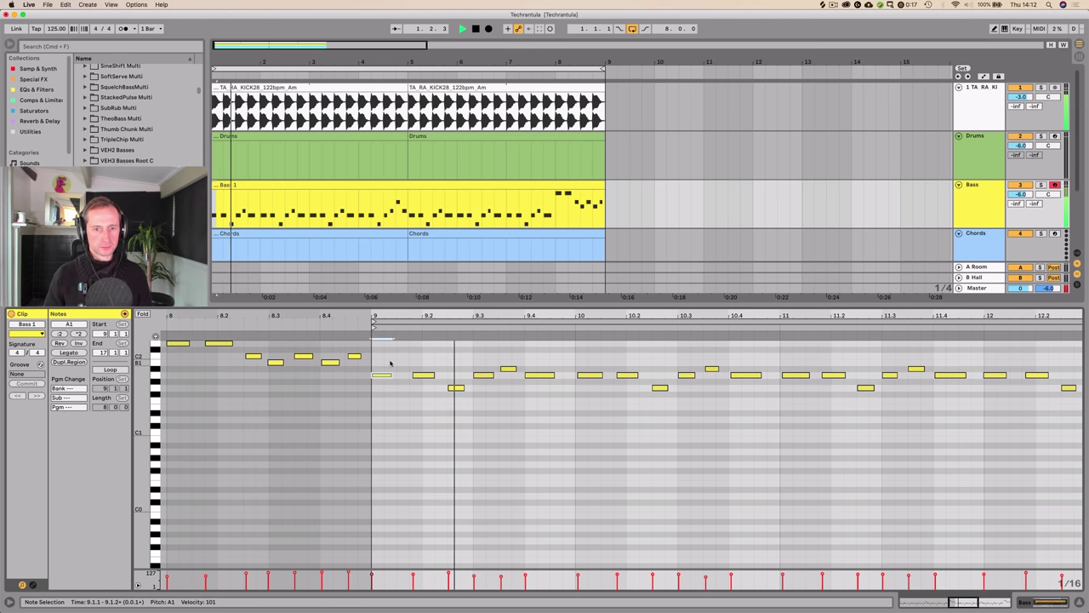
pyautogui.press('-')
pyautogui.press('-')
pyautogui.press('-')
pyautogui.press('space')
# Step: Consolidate the eight-bar bass clip so it starts at 1.1.1, and select all of its notes
pyautogui.click(684, 357)
pyautogui.click(451, 186)
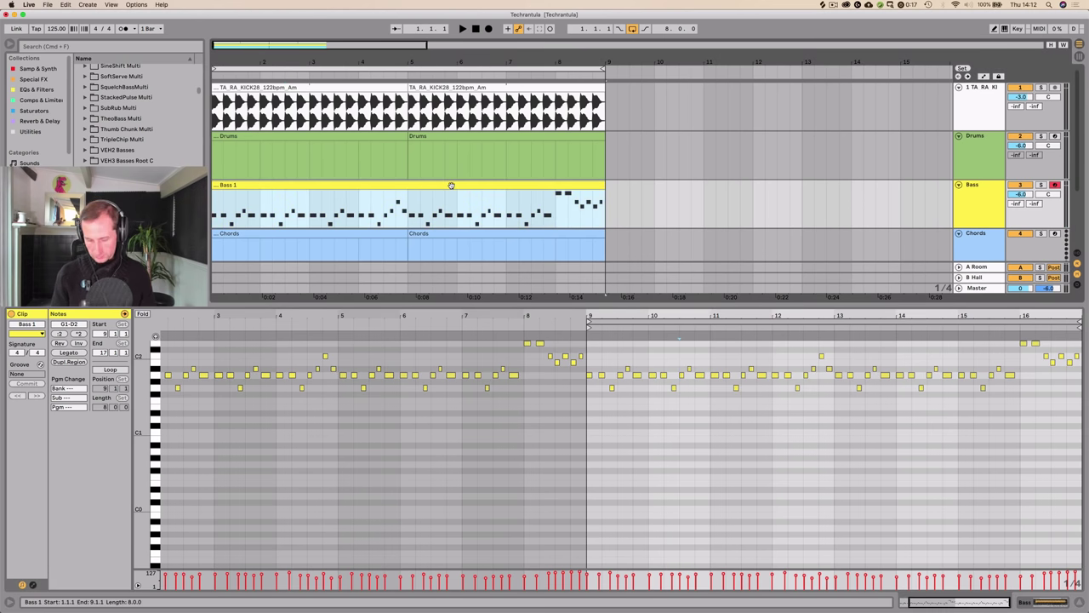
pyautogui.press('super+a')
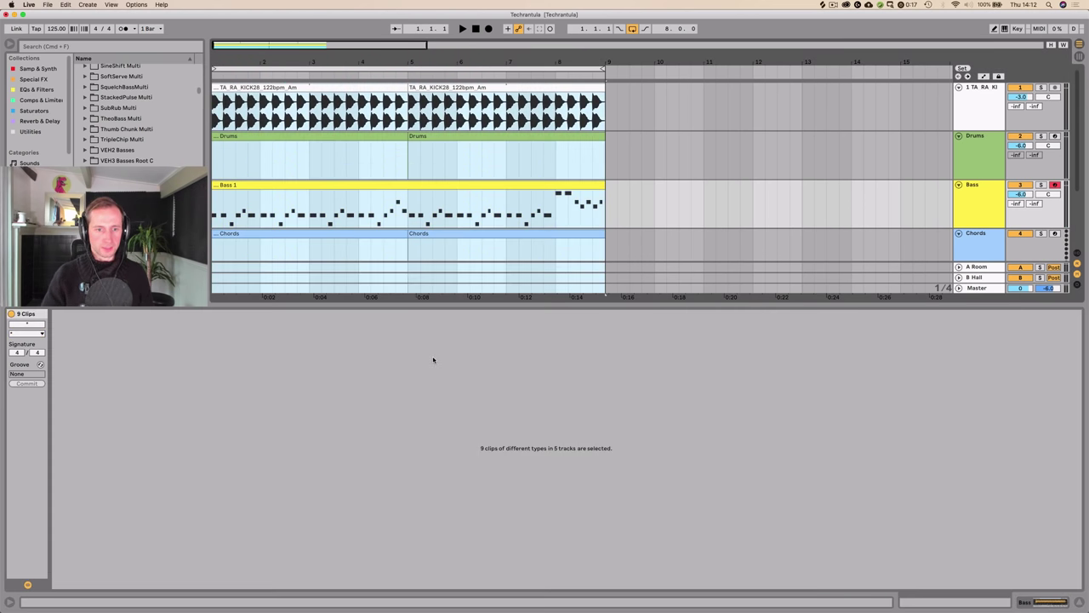
pyautogui.click(389, 184)
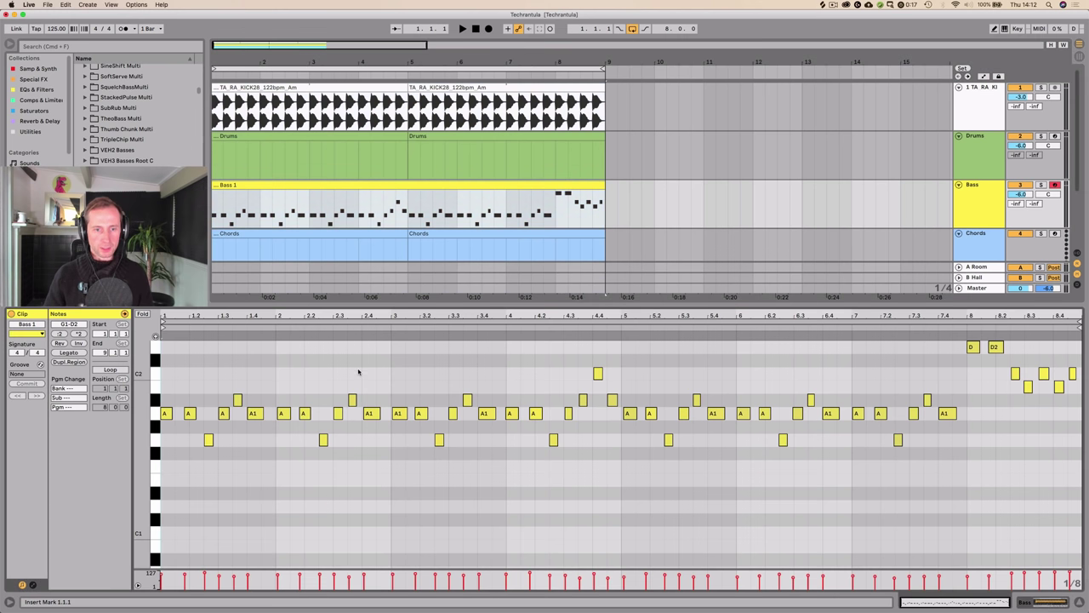
pyautogui.press('super+a')
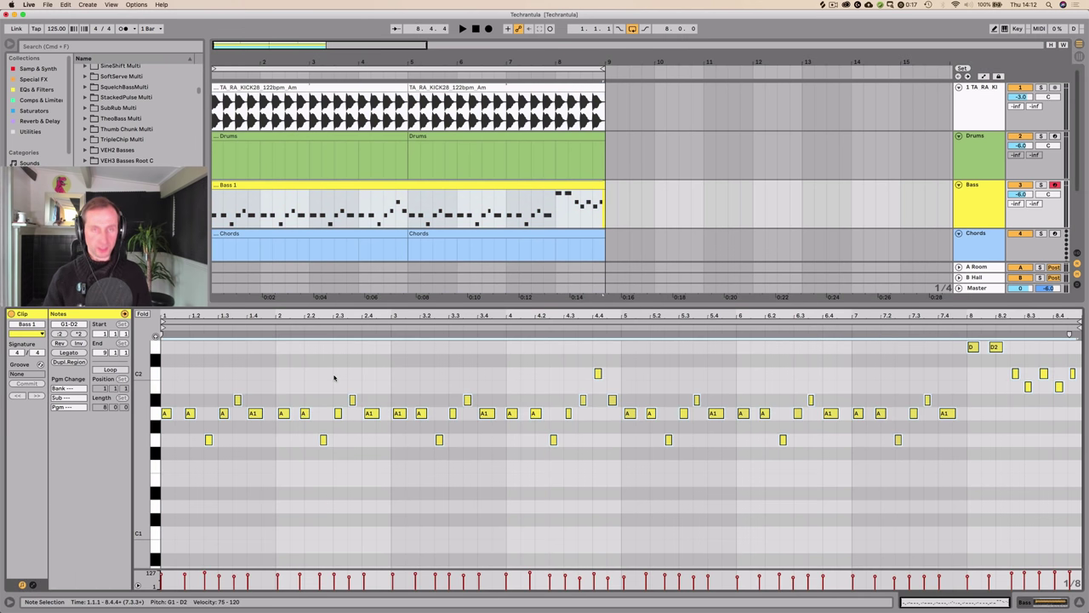
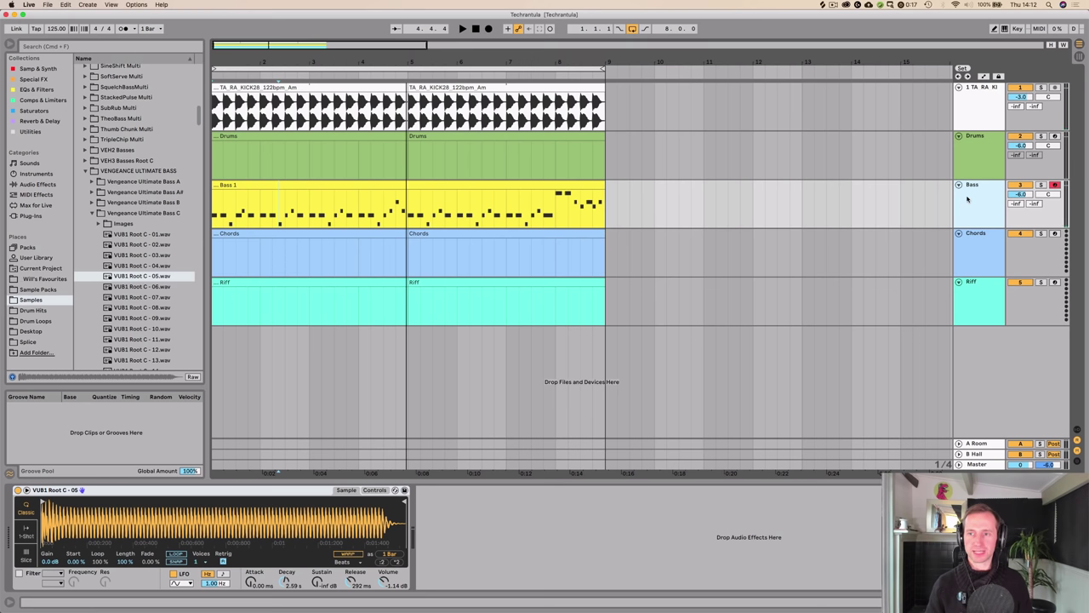
# Step: Duplicate the Bass track with its clip, deactivate the copy, and return to the original Bass track
pyautogui.press('super+d')
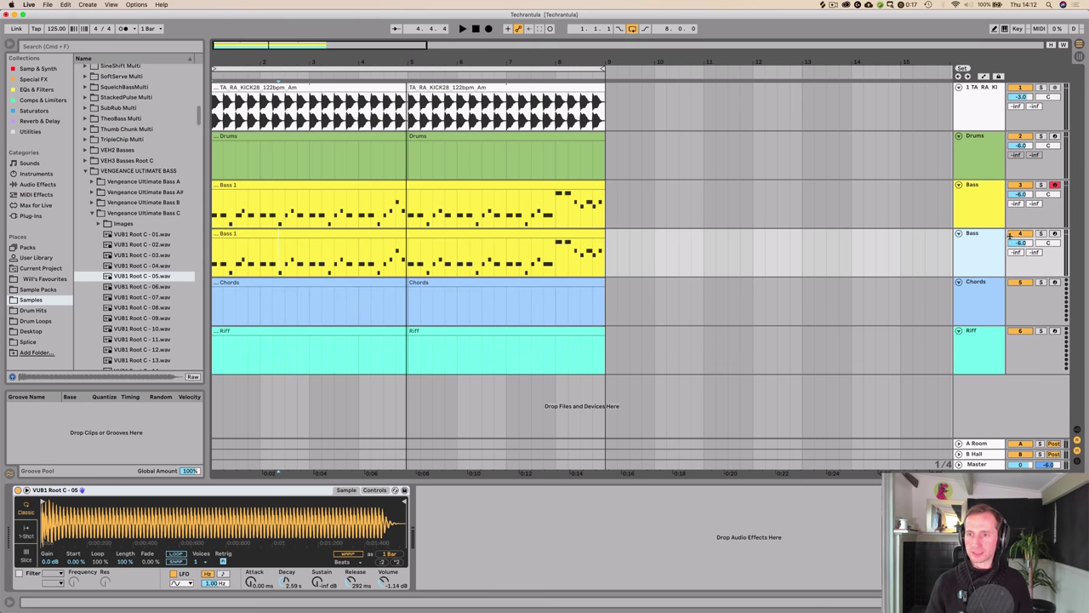
pyautogui.click(978, 216)
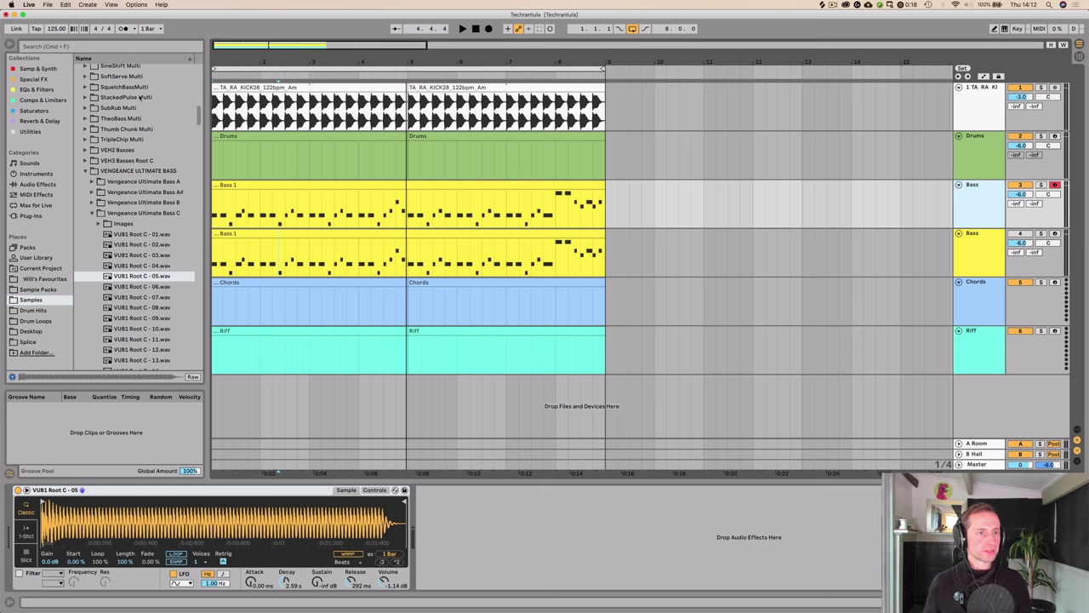
# Step: Replace Simpler on the original Bass track with Serum from the Samp & Synth collection
pyautogui.click(30, 216)
pyautogui.click(41, 69)
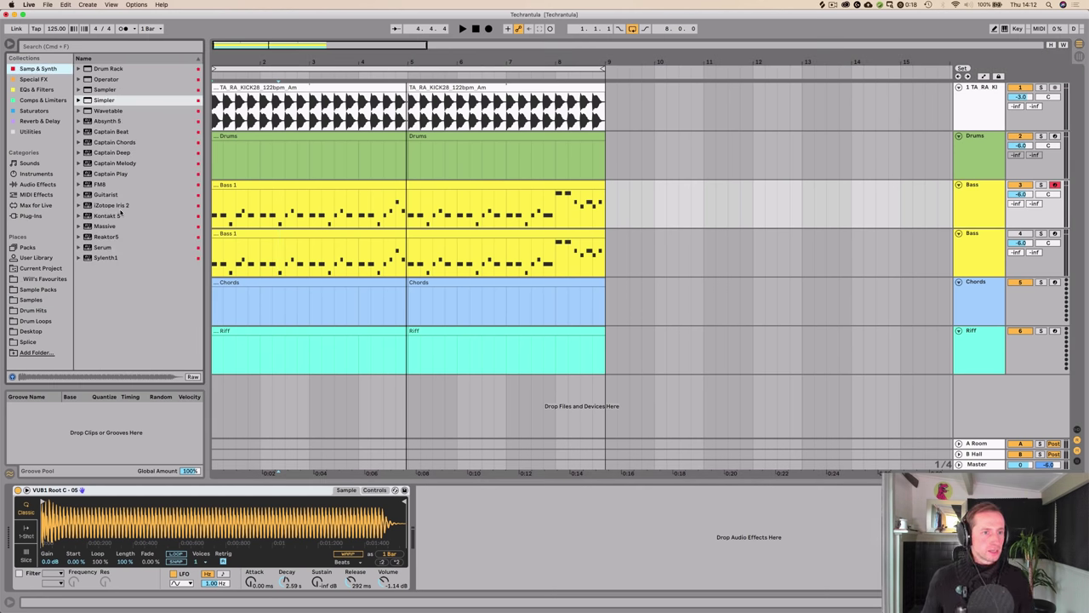
pyautogui.click(95, 258)
pyautogui.click(101, 247)
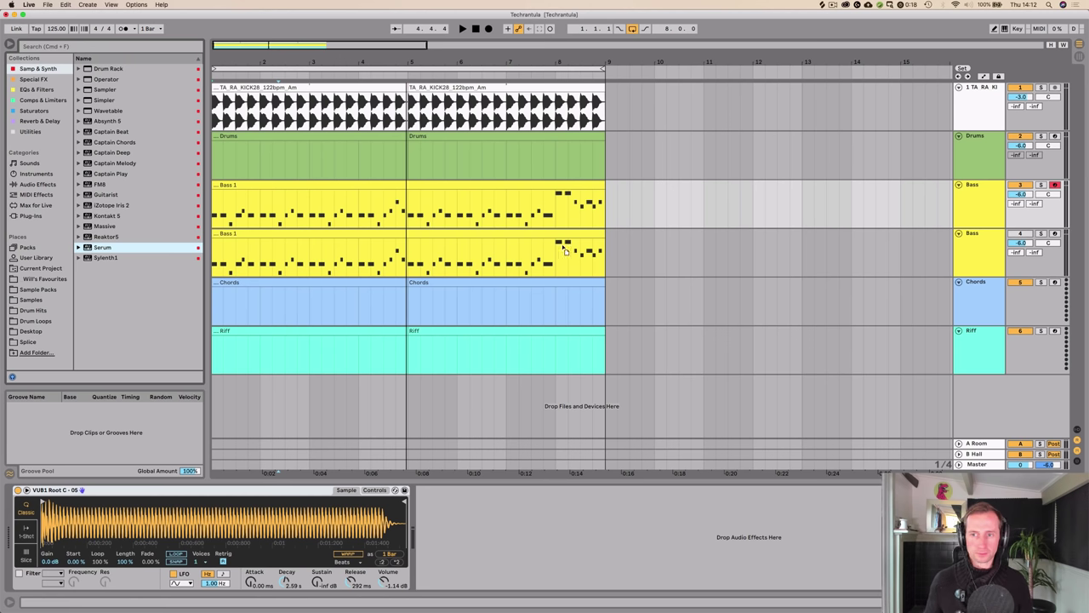
pyautogui.moveTo(971, 197); pyautogui.dragTo(973, 199)
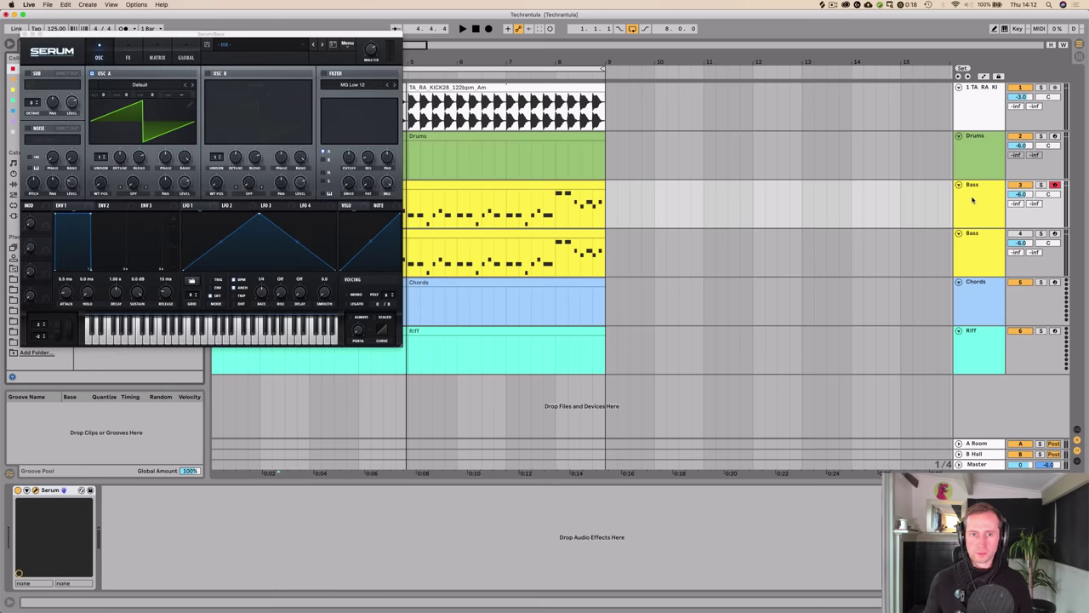
# Step: Load Serum's BA Ampology [CFA] bass preset, move the plug-in window clear of the browser, and play the arrangement
pyautogui.click(254, 46)
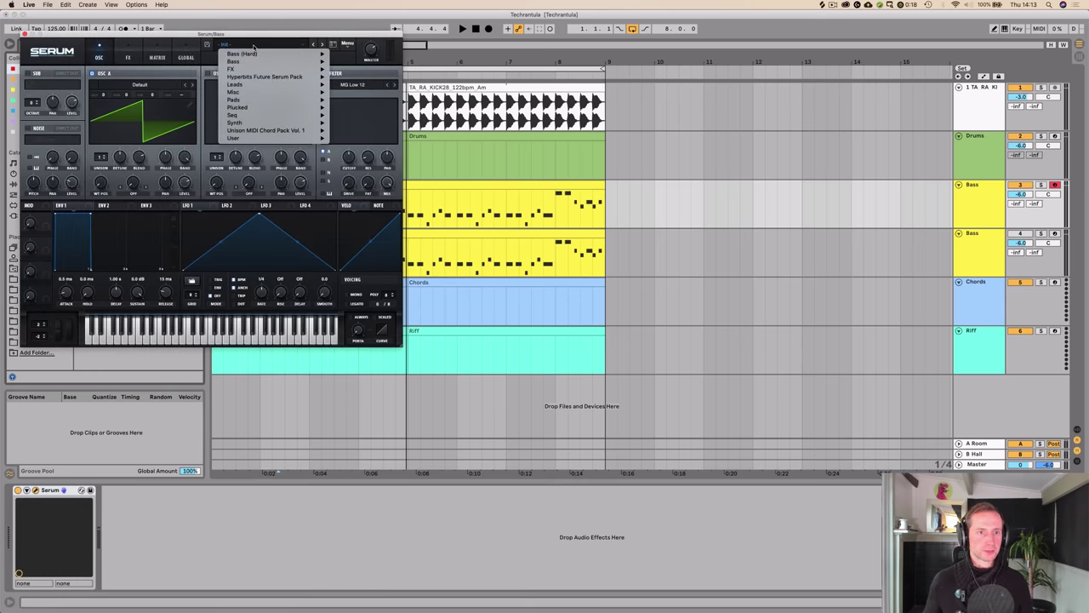
pyautogui.moveTo(242, 61)
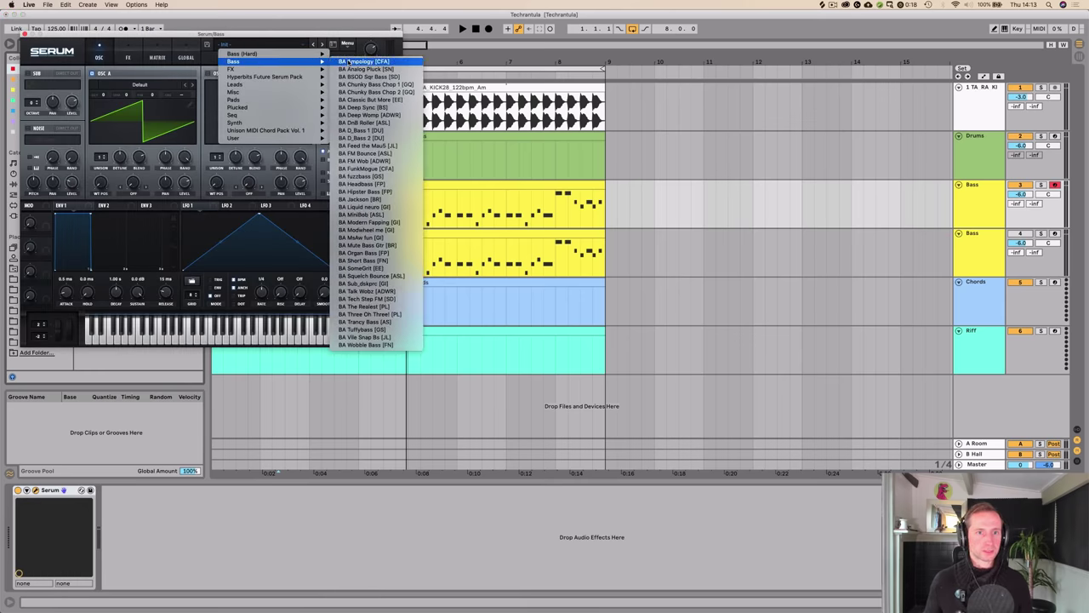
pyautogui.click(349, 62)
pyautogui.moveTo(341, 34); pyautogui.dragTo(780, 173)
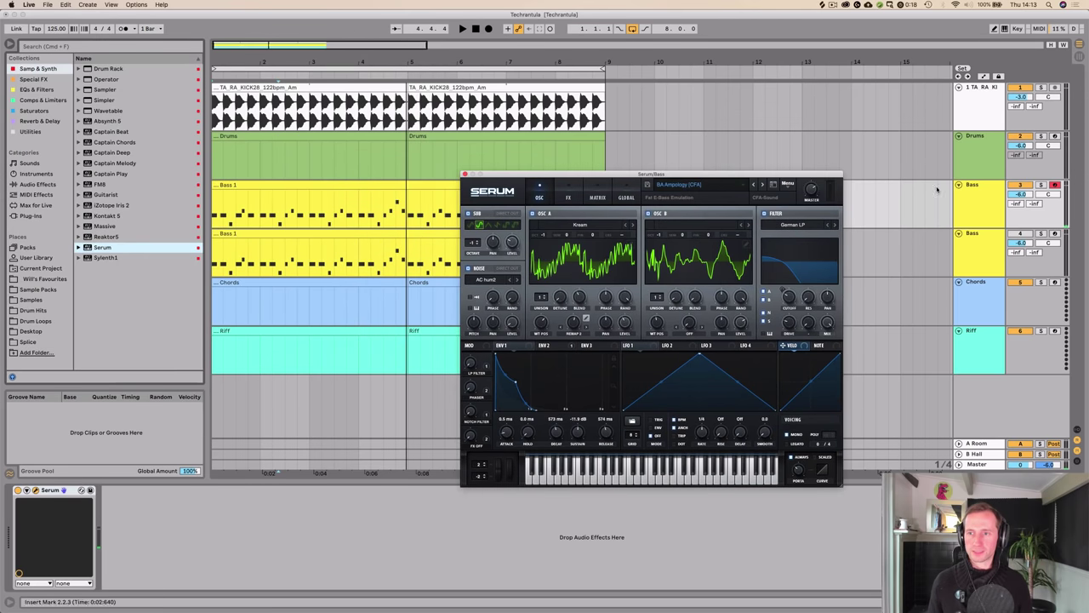
pyautogui.press('space')
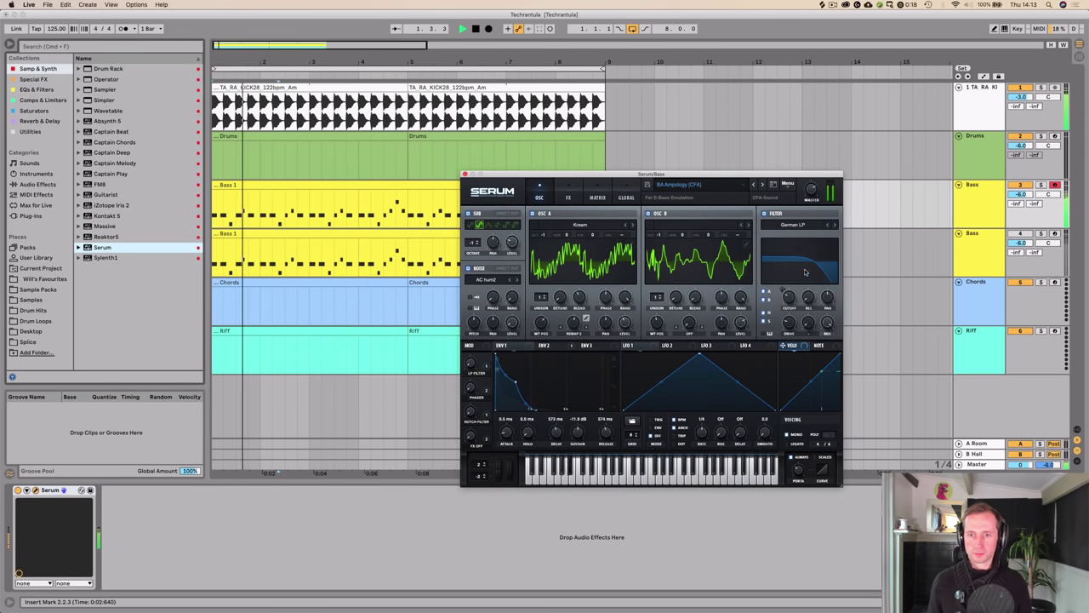
# Step: Audition Serum's following bass presets during playback, settle on BA D_Bass 1 [DU], and reposition the plug-in window
pyautogui.click(763, 185)
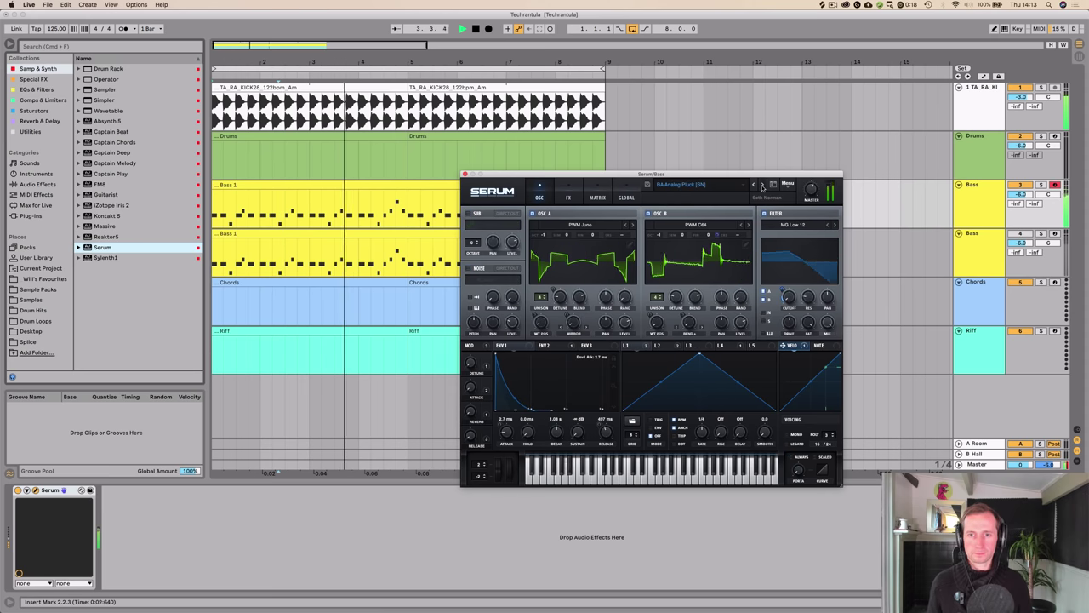
pyautogui.click(763, 185)
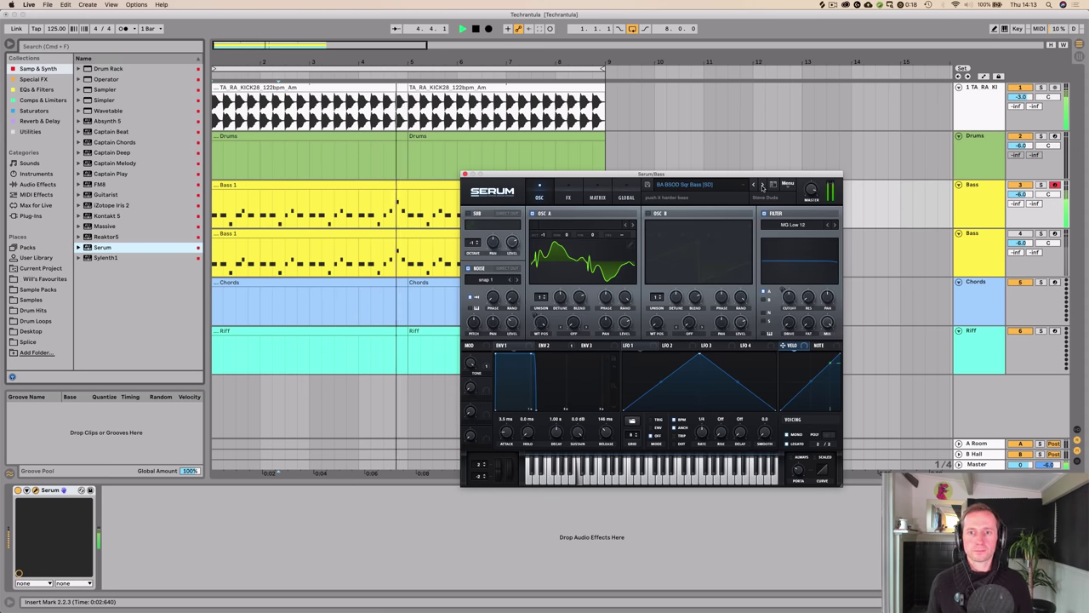
pyautogui.click(762, 185)
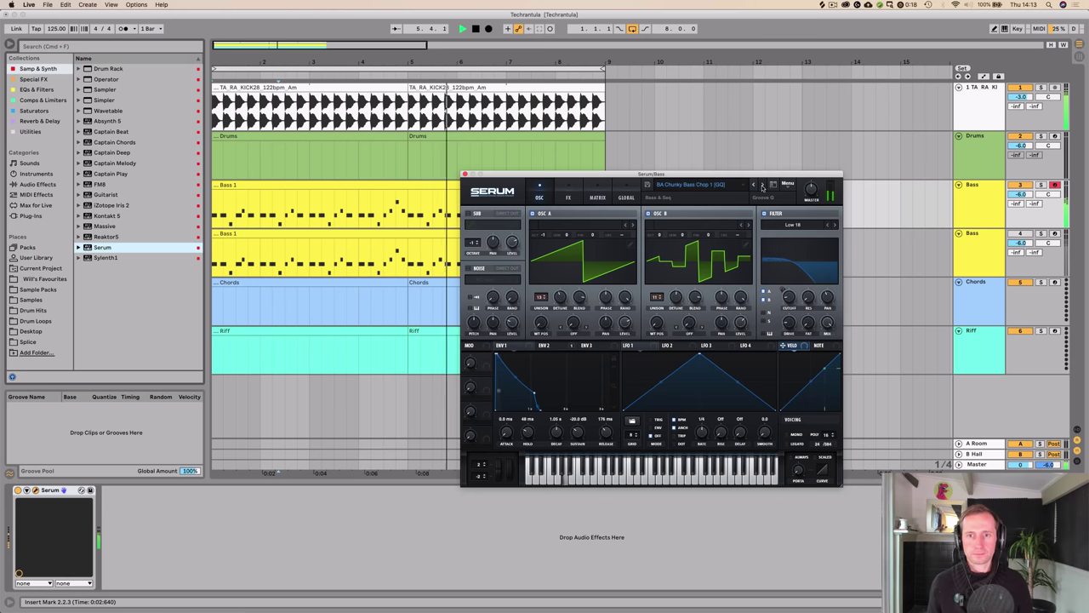
pyautogui.click(762, 185)
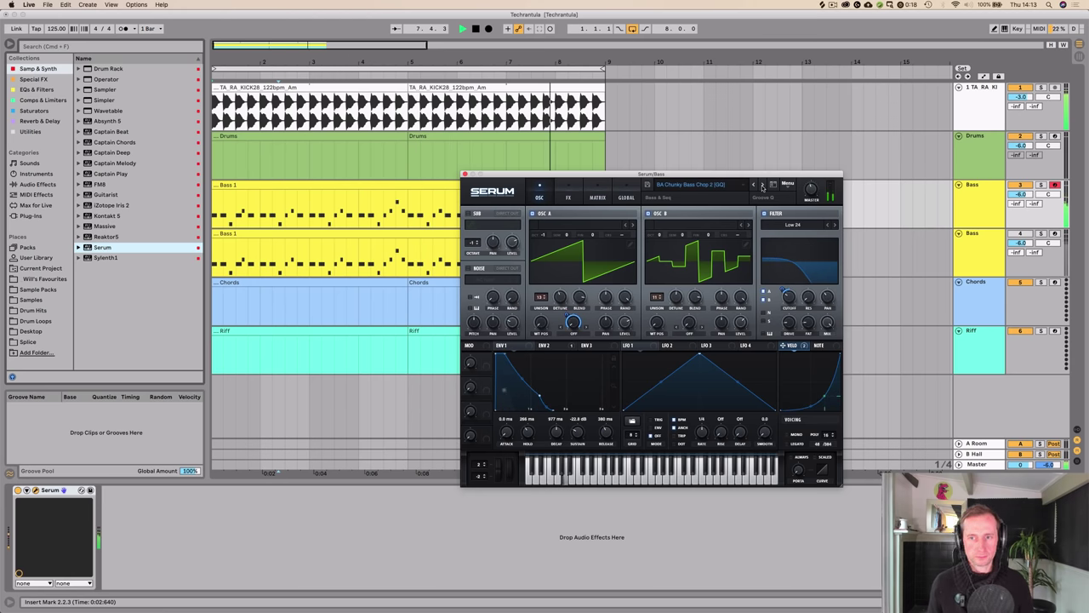
pyautogui.click(763, 184)
pyautogui.click(762, 184)
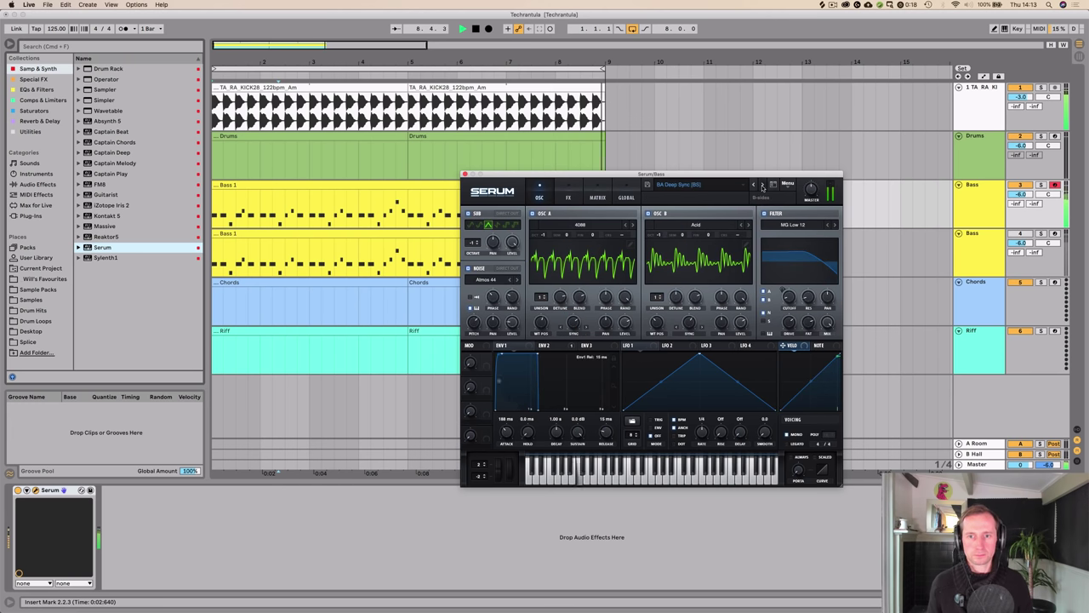
pyautogui.click(762, 185)
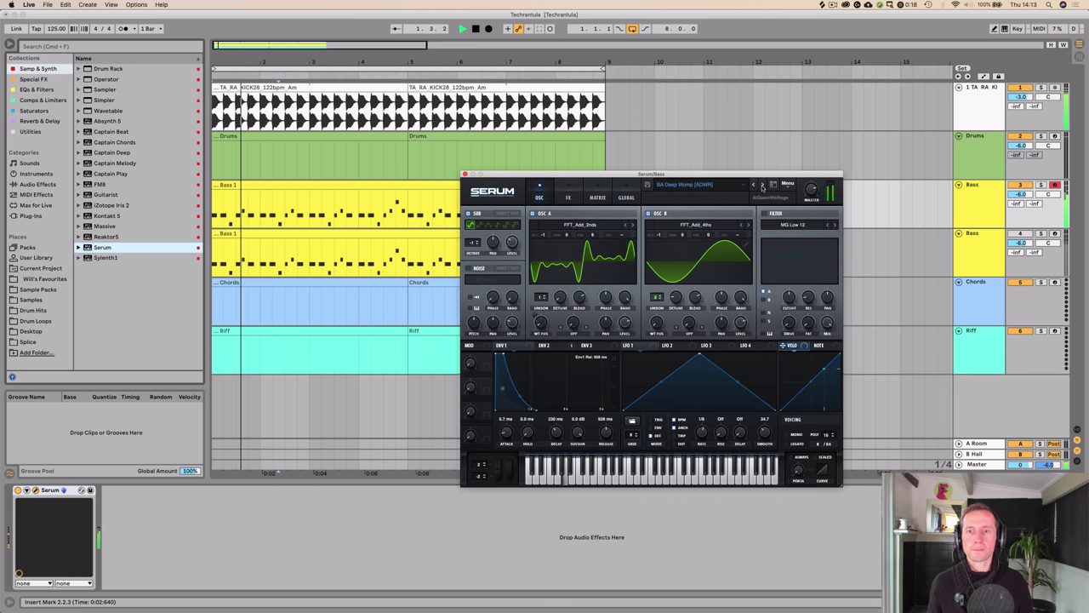
pyautogui.click(763, 185)
pyautogui.click(762, 184)
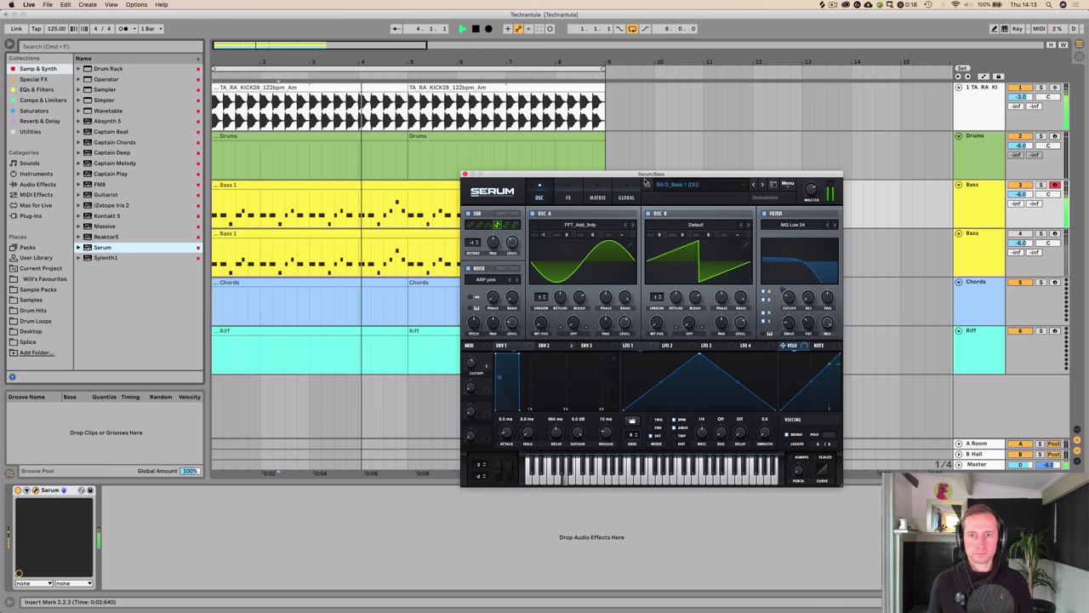
pyautogui.moveTo(646, 175); pyautogui.dragTo(745, 112)
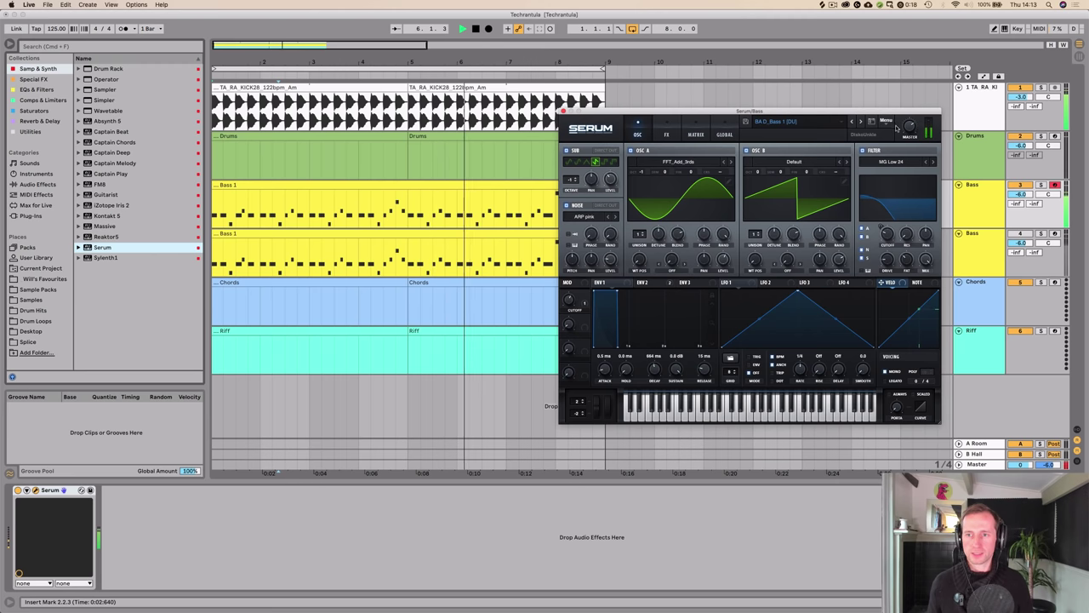
pyautogui.moveTo(829, 113); pyautogui.dragTo(815, 142)
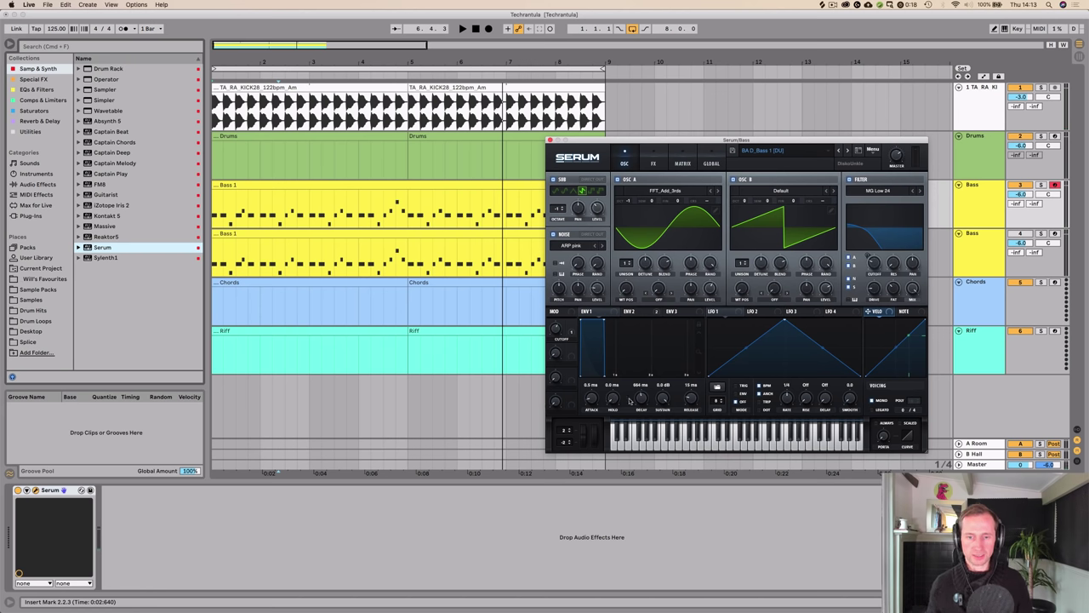
# Step: Shape Serum's envelopes during playback: Env 1 sustain -inf dB, decay about 1.09 s, release about 983 ms; Env 2 decay about 766 ms, release about 181 ms
pyautogui.press('space')
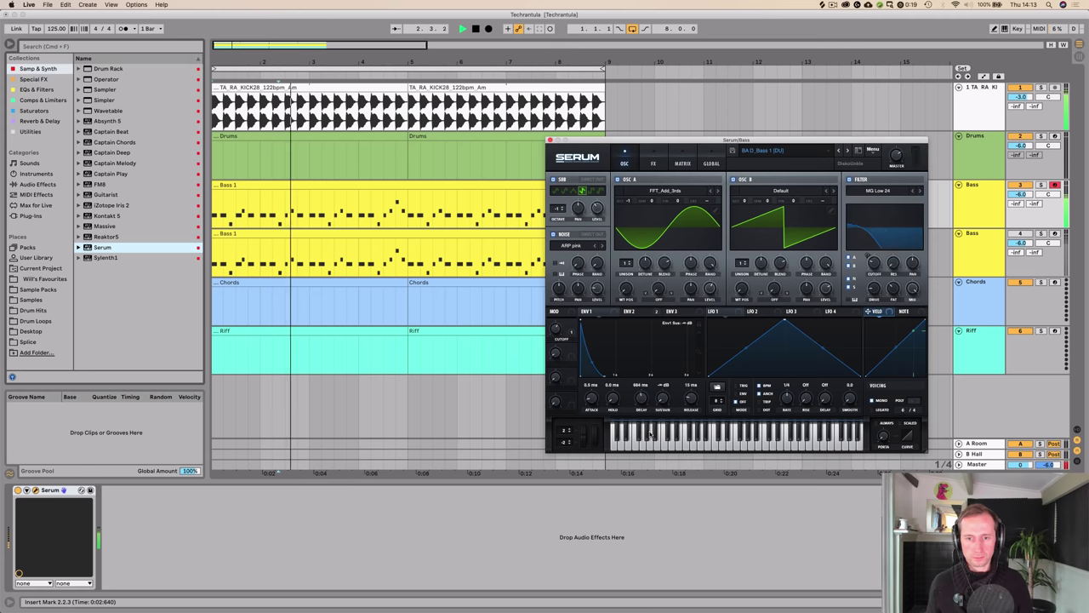
pyautogui.moveTo(646, 399); pyautogui.dragTo(692, 383)
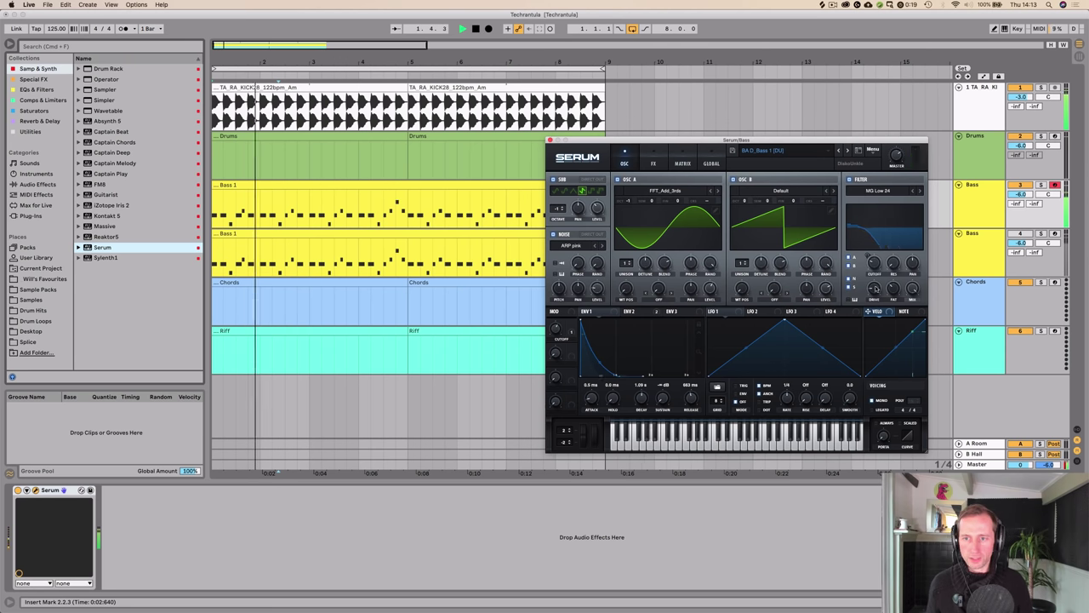
pyautogui.click(632, 312)
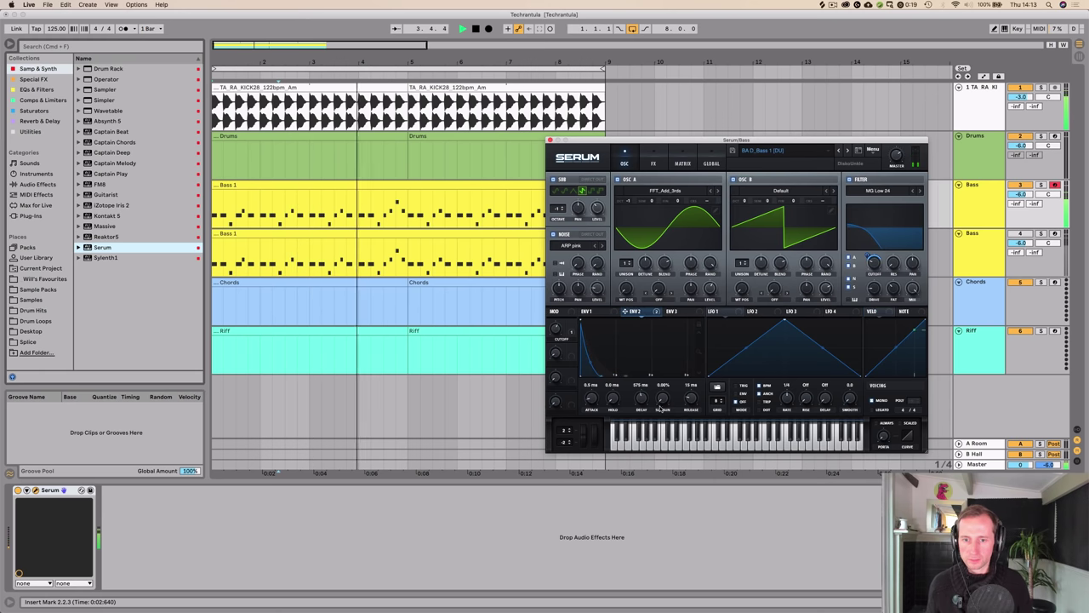
pyautogui.moveTo(691, 398)
pyautogui.mouseDown()
pyautogui.moveTo(693, 387)
pyautogui.moveTo(644, 394)
pyautogui.moveTo(694, 409)
pyautogui.mouseUp()
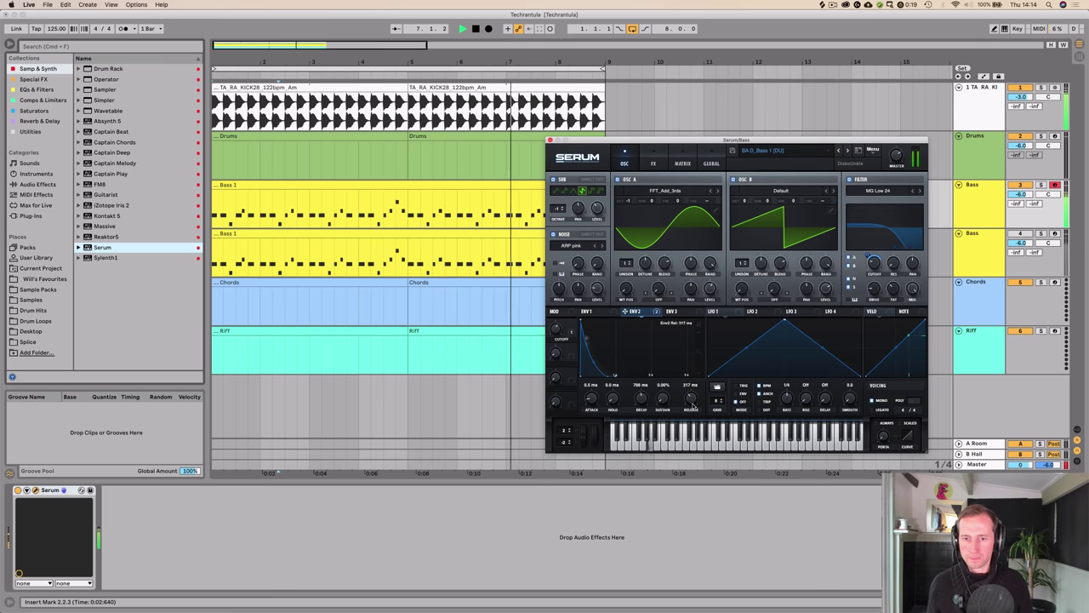
pyautogui.press('space')
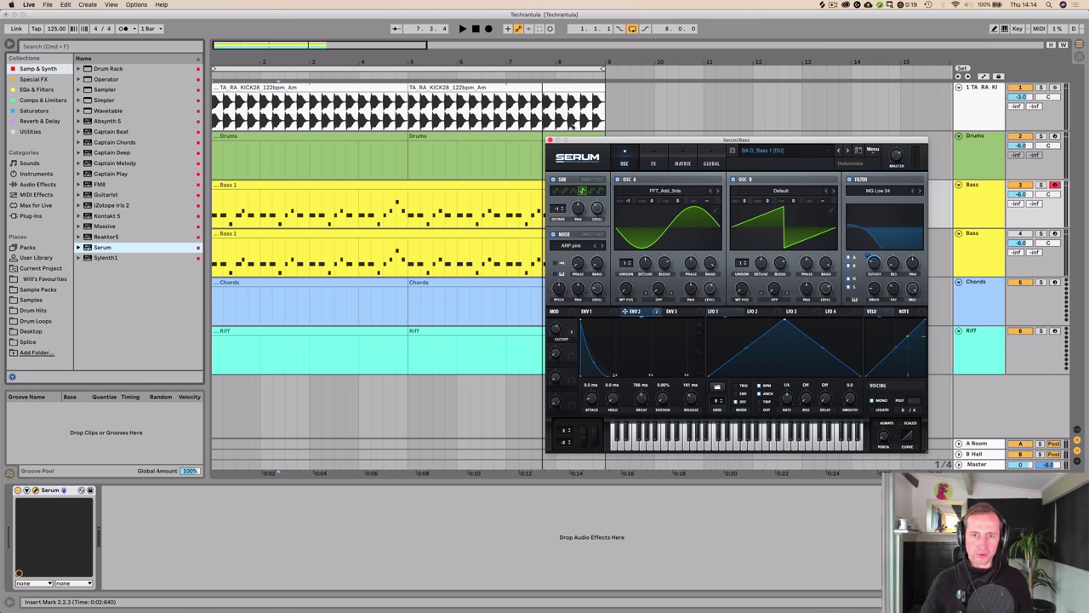
# Step: Close the Serum window, add Saturator's A Bit Warmer preset after it on the original Bass track, and play the arrangement
pyautogui.click(551, 141)
pyautogui.click(972, 207)
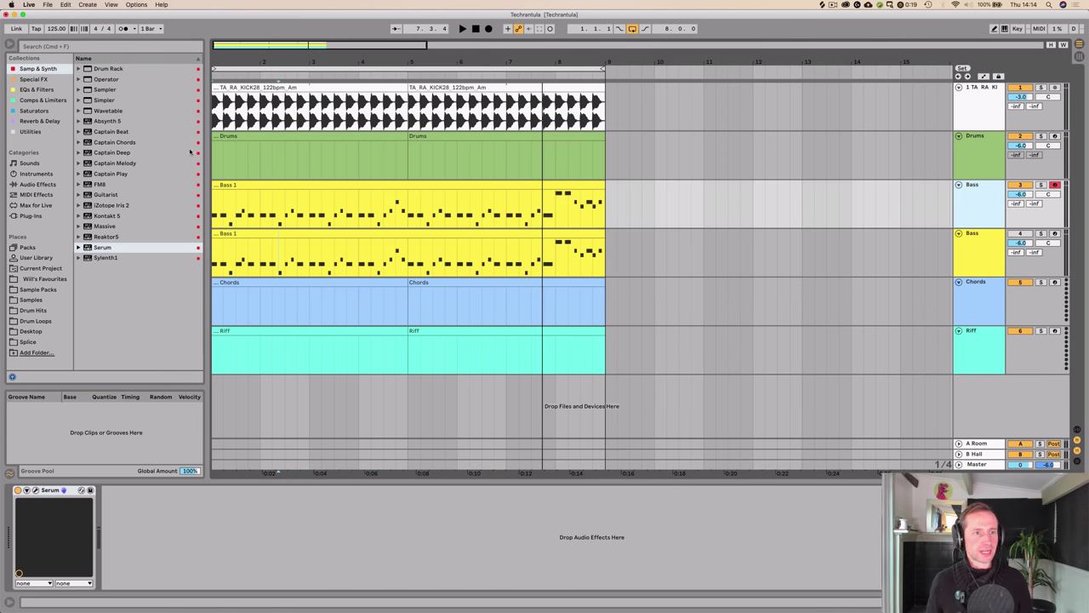
pyautogui.click(34, 110)
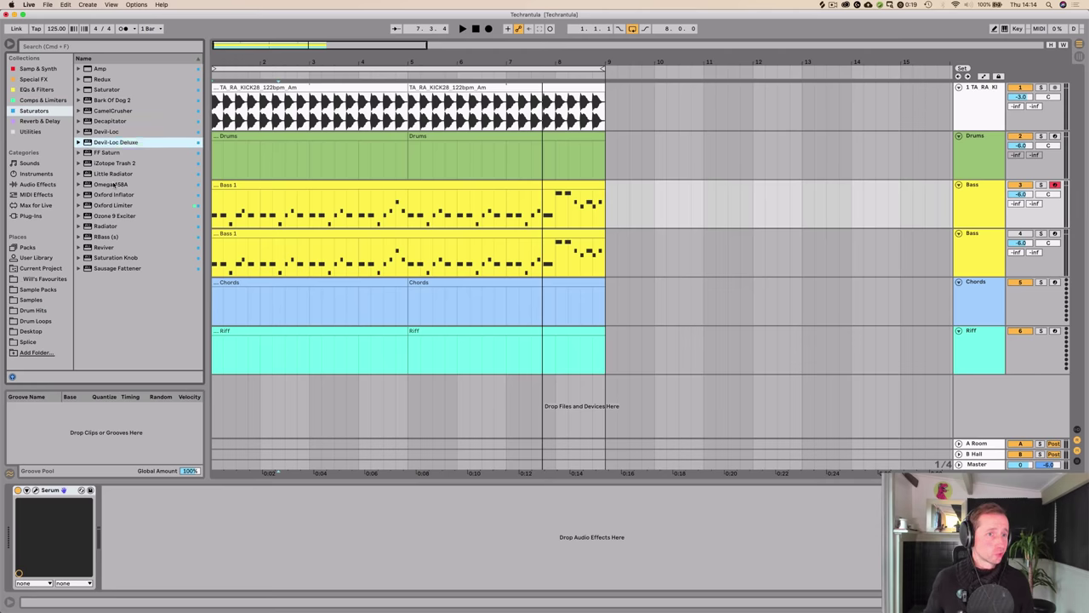
pyautogui.click(105, 89)
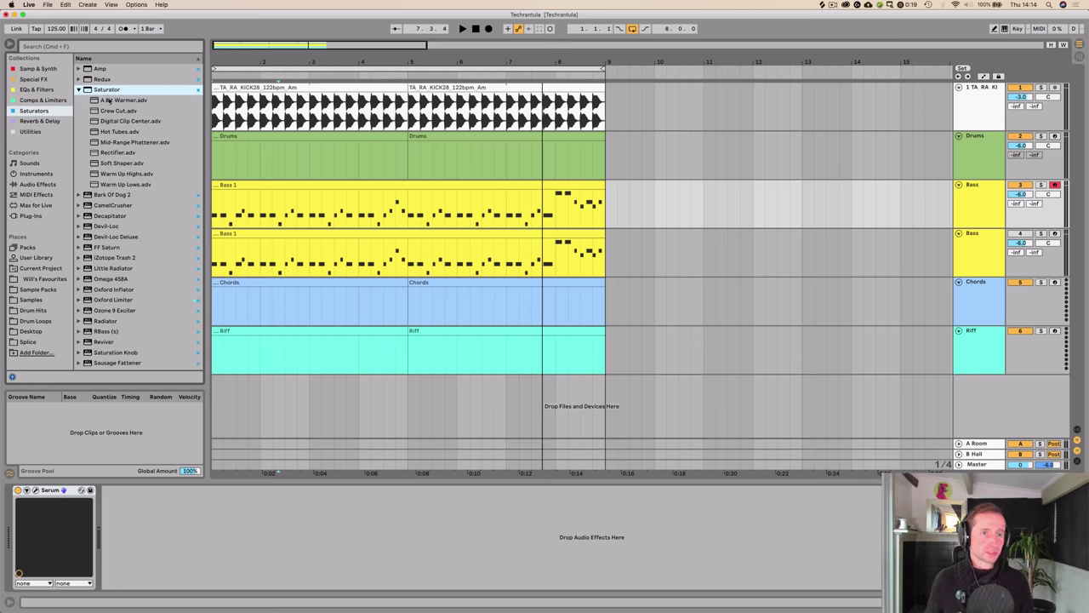
pyautogui.click(110, 100)
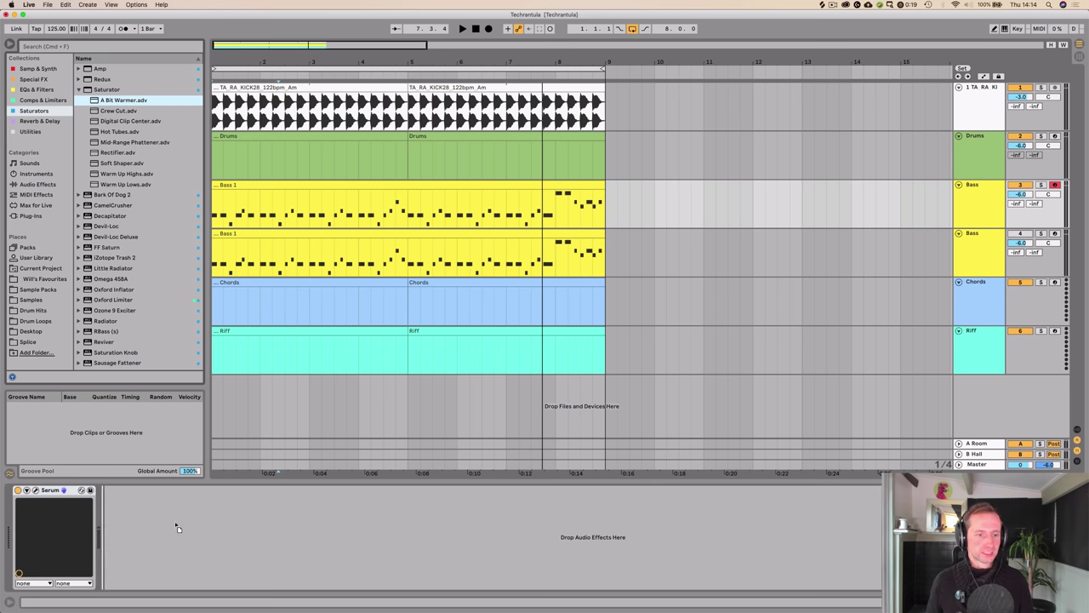
pyautogui.moveTo(176, 527); pyautogui.dragTo(176, 525)
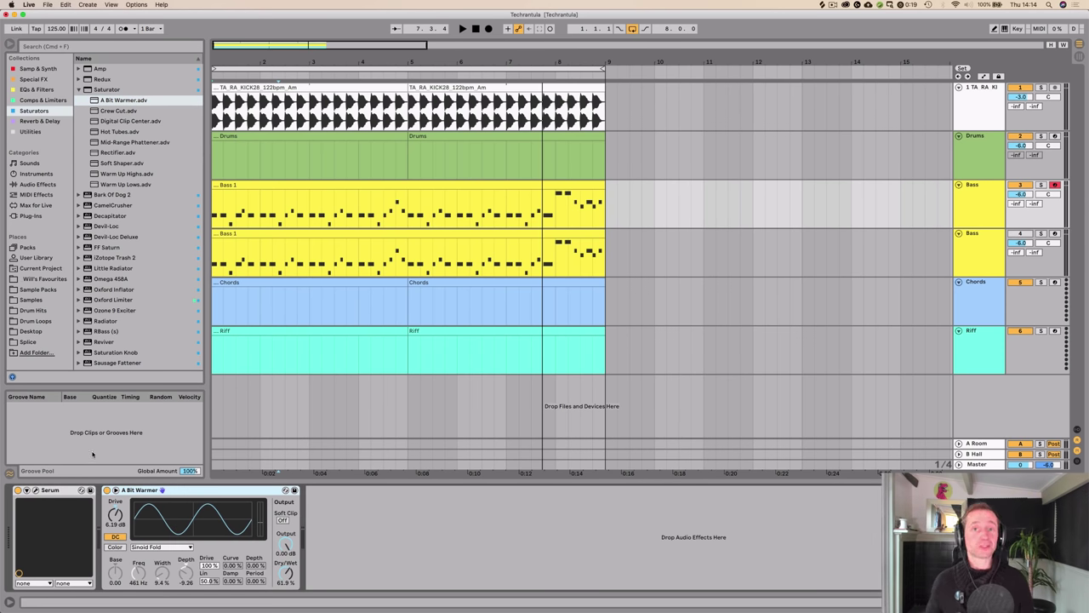
pyautogui.press('space')
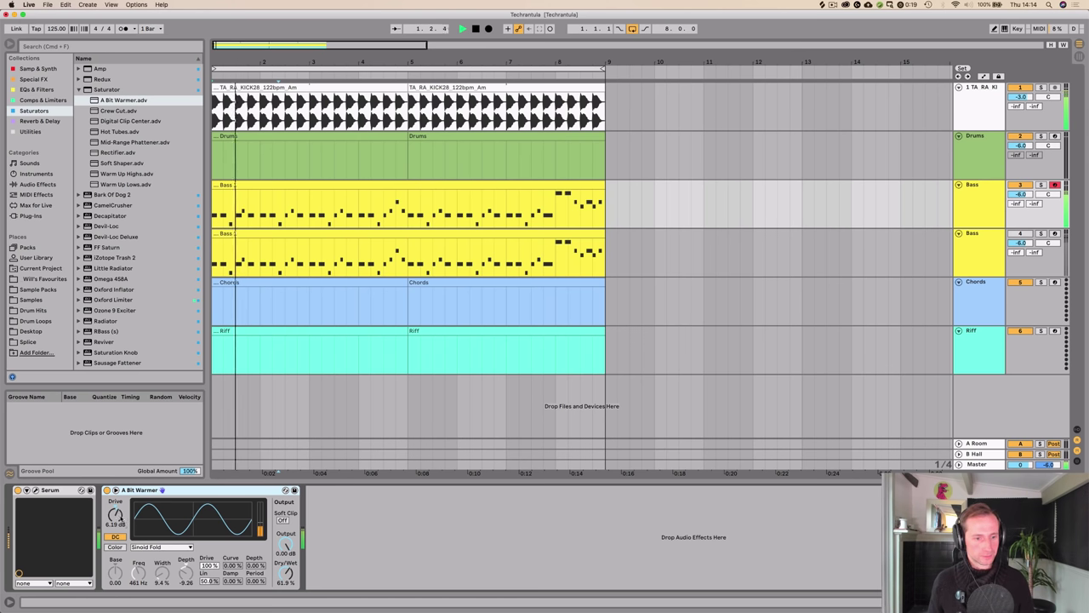
# Step: Hot-swap through Saturator's presets during playback, settle on Rectifier, and set its Dry/Wet to 27%
pyautogui.moveTo(115, 515); pyautogui.dragTo(115, 519)
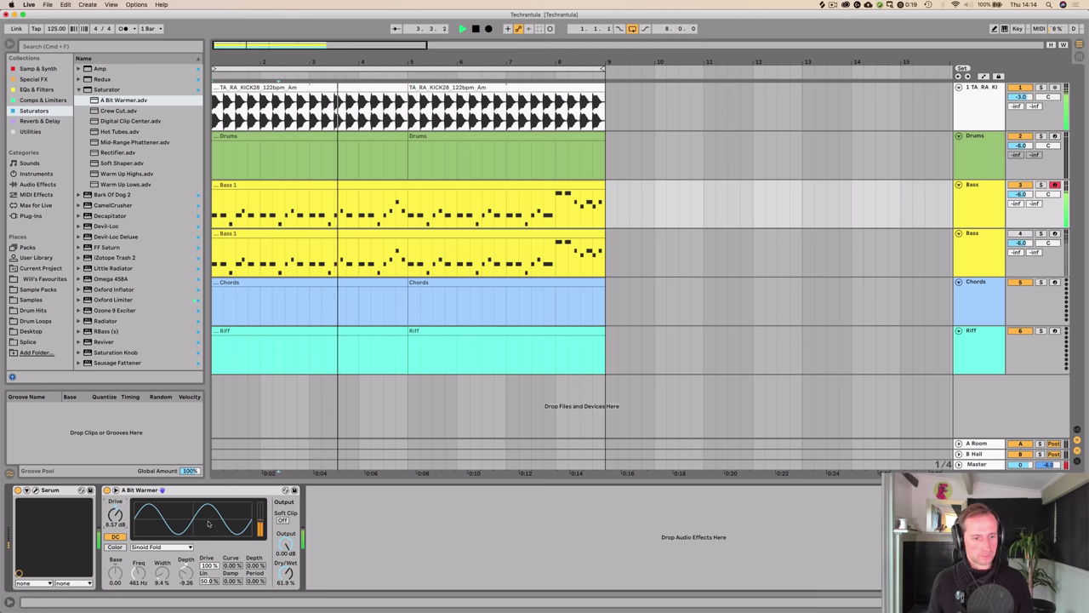
pyautogui.click(285, 491)
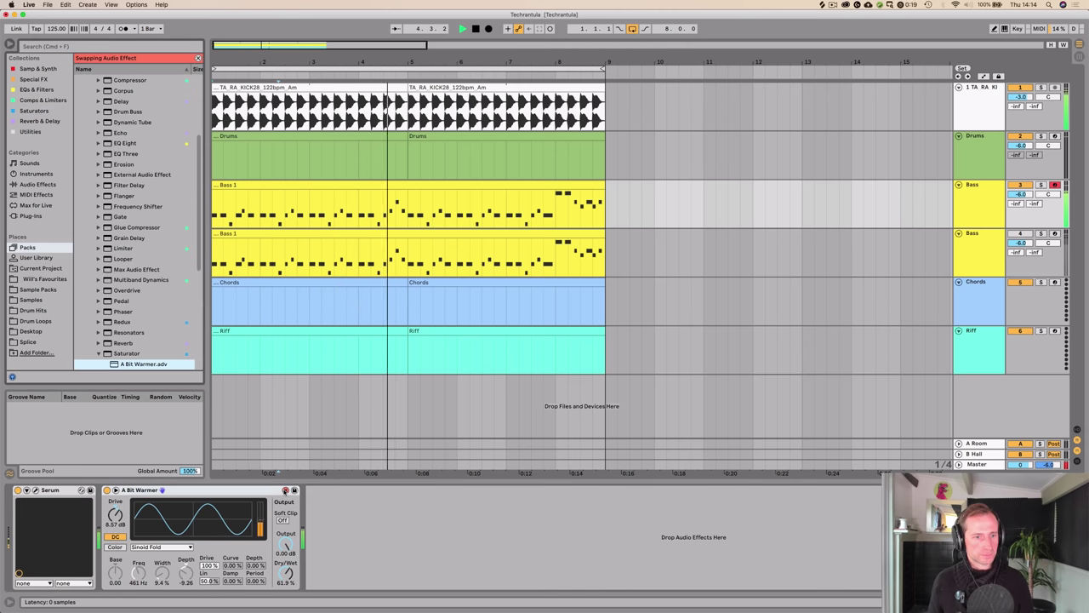
pyautogui.press('Down')
pyautogui.press('Down')
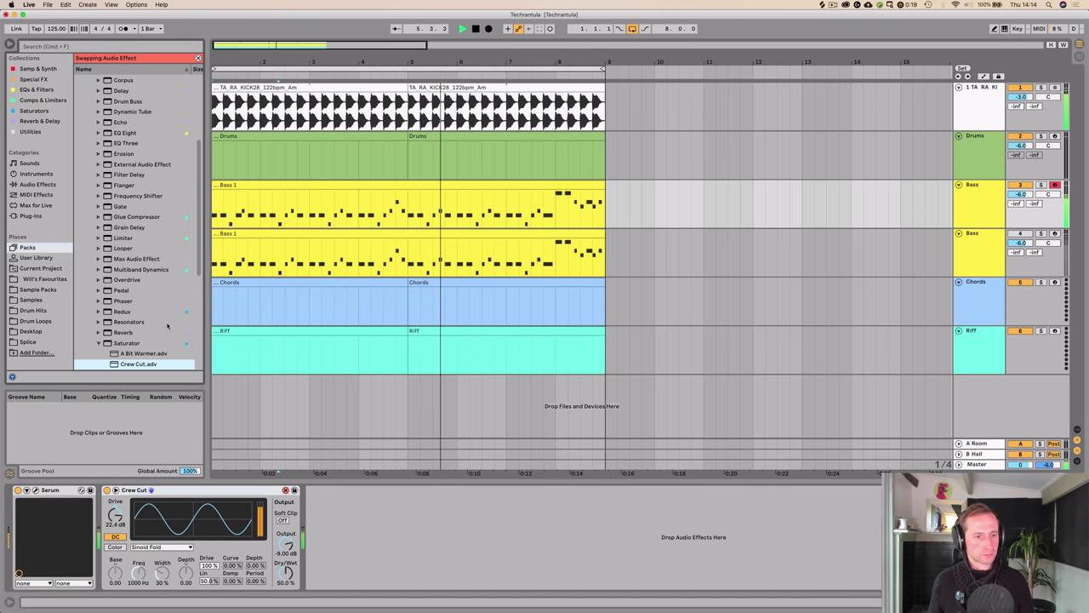
pyautogui.press('Down')
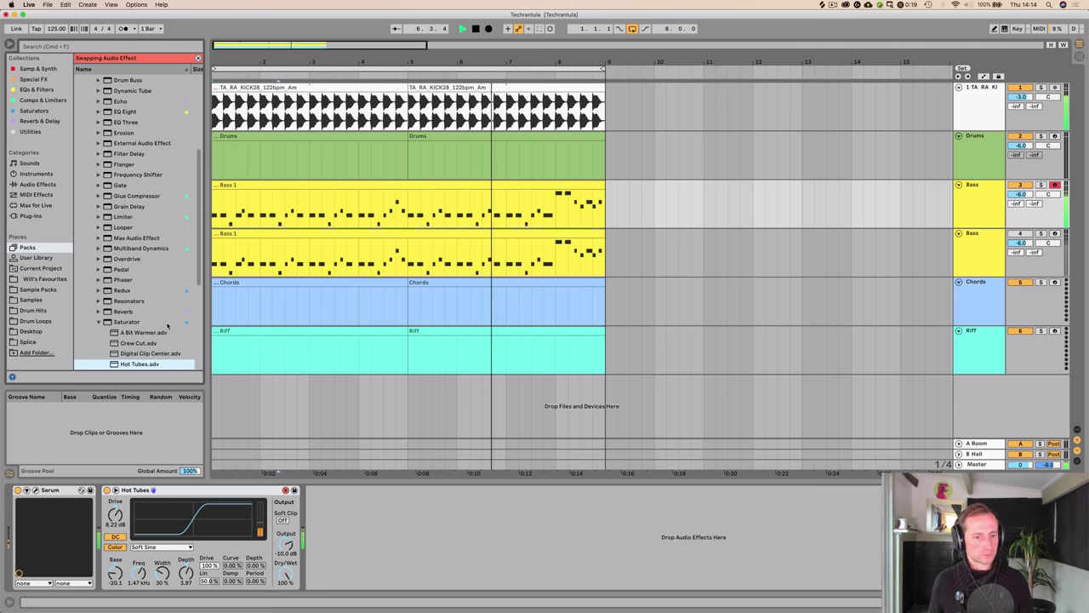
pyautogui.press('Down')
pyautogui.press('Down')
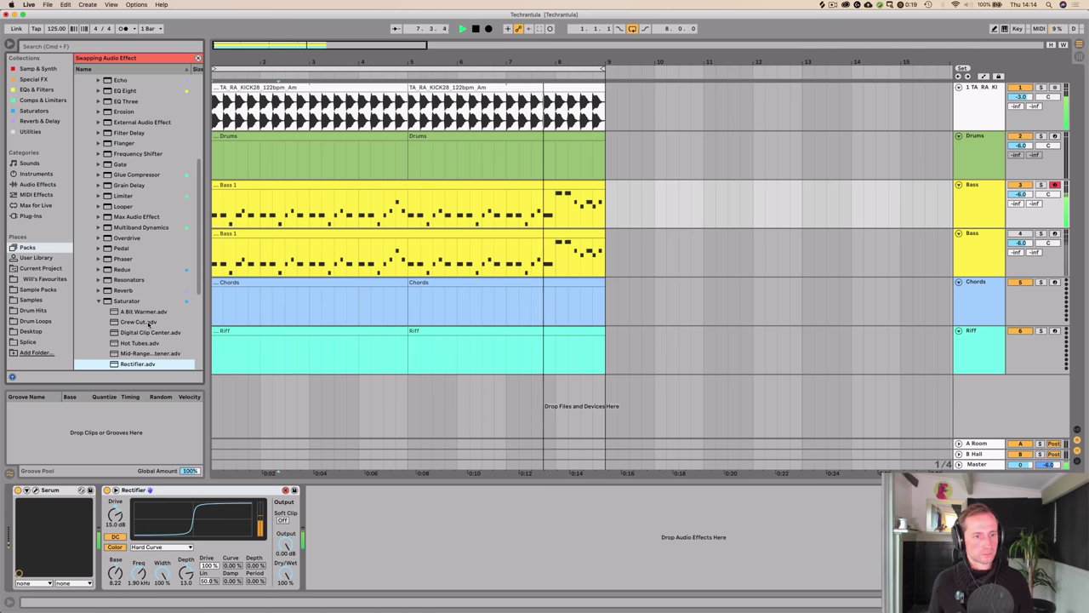
pyautogui.press('Down')
pyautogui.press('Up')
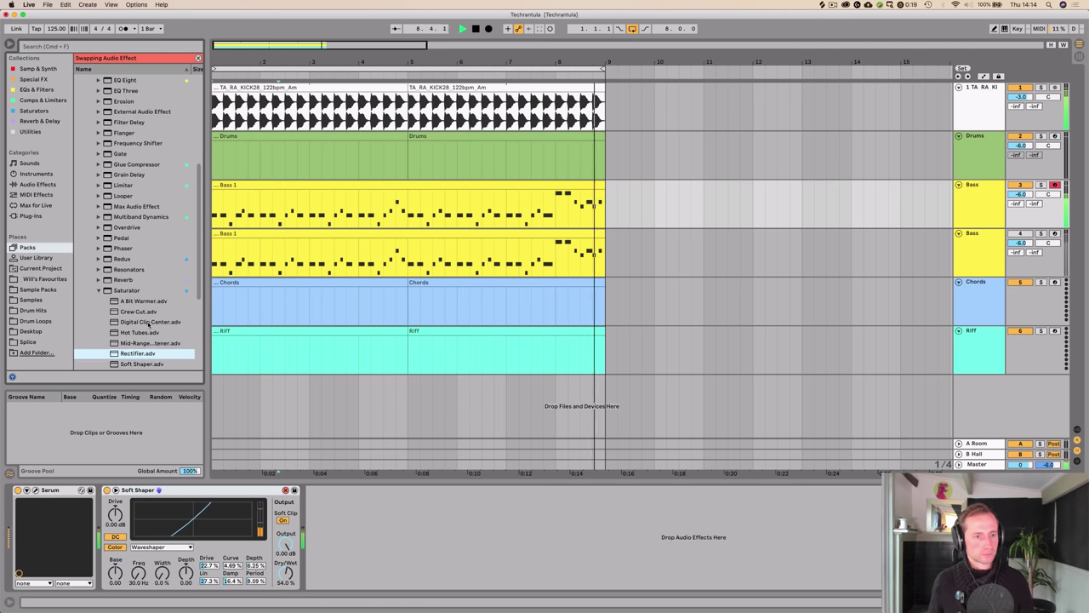
pyautogui.moveTo(286, 573)
pyautogui.mouseDown()
pyautogui.moveTo(286, 609)
pyautogui.moveTo(286, 560)
pyautogui.mouseUp()
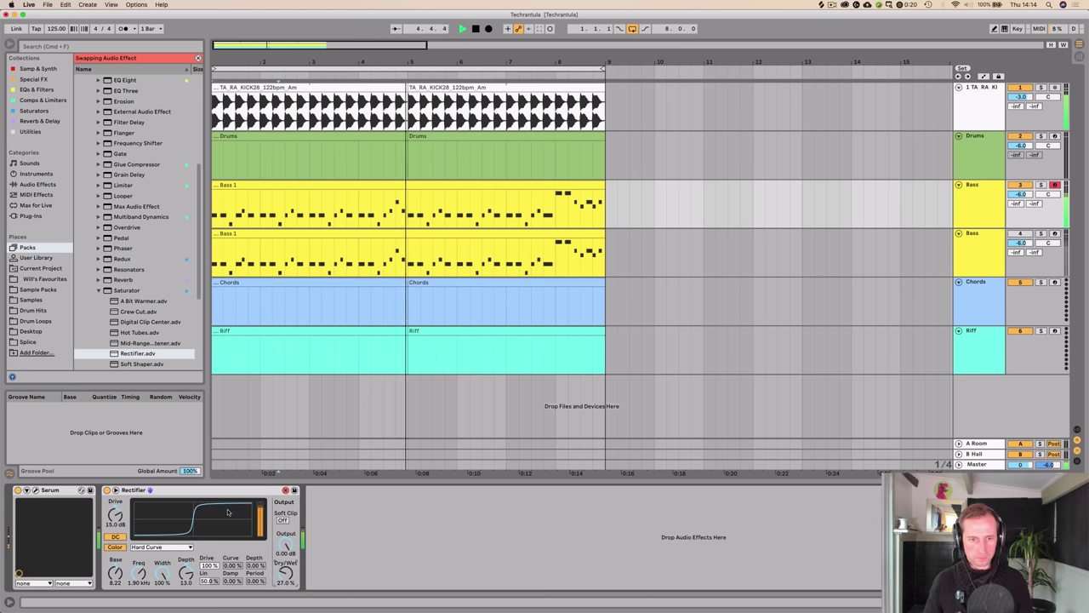
pyautogui.press('space')
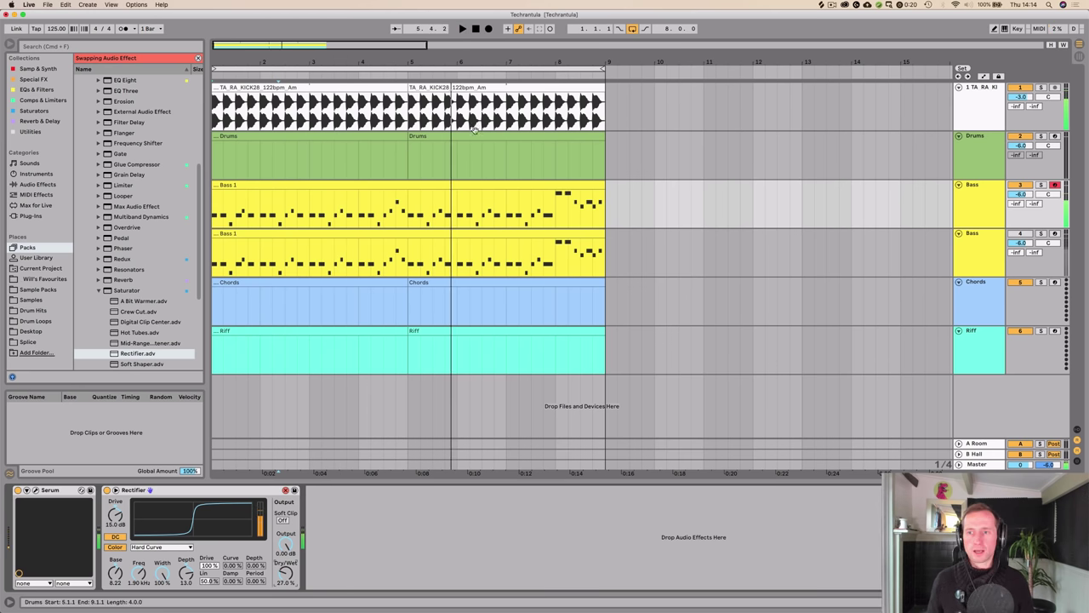
# Step: Compare the Serum and Simpler Bass tracks by alternately activating them during playback, keep the Serum track active, and delete the Simpler track
pyautogui.click(627, 173)
pyautogui.click(628, 173)
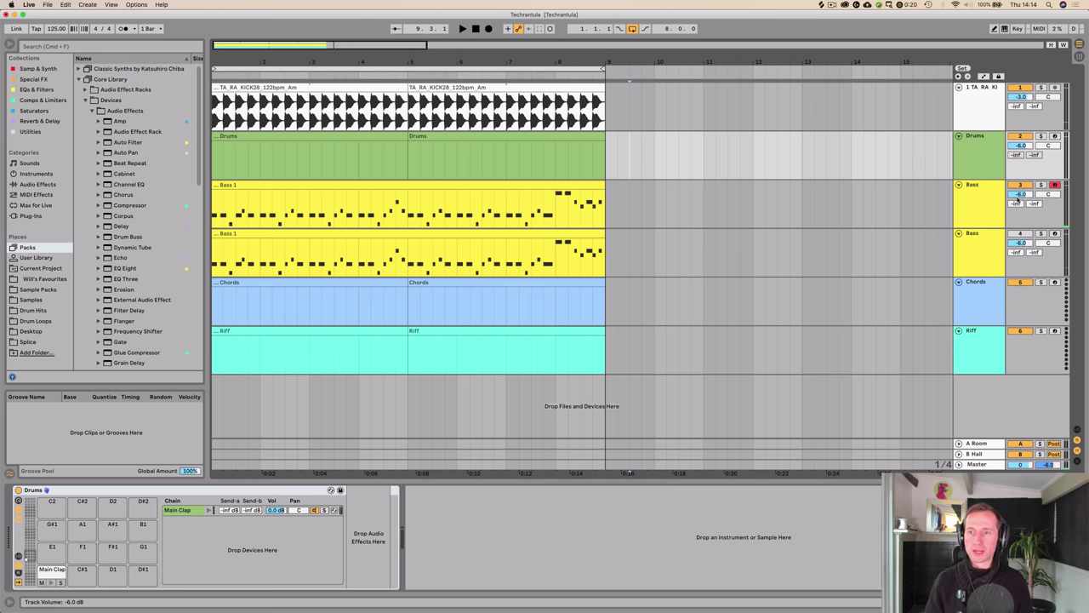
pyautogui.click(995, 248)
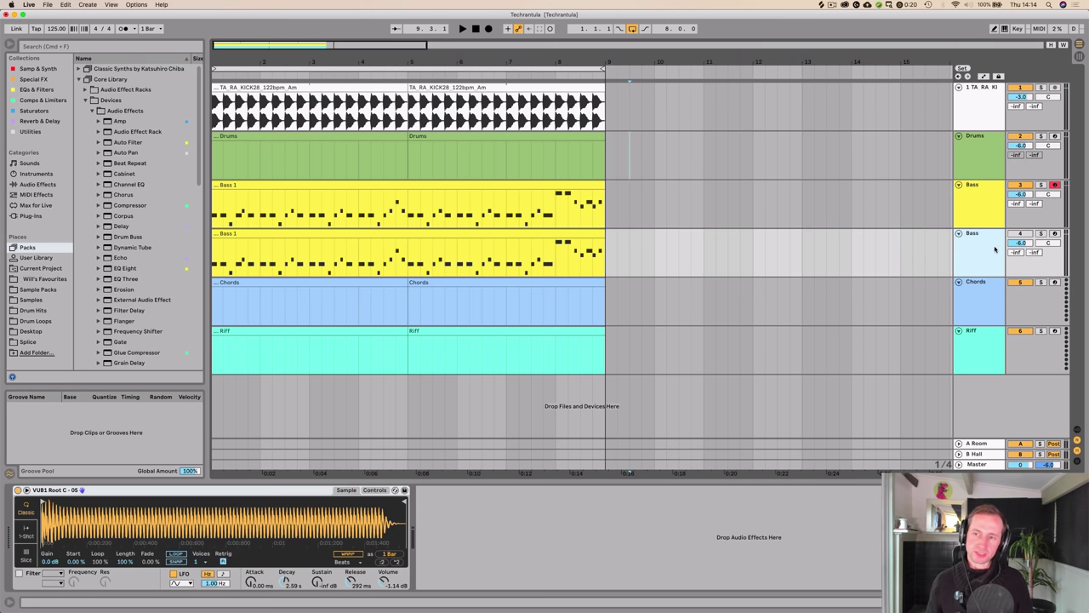
pyautogui.click(1009, 190)
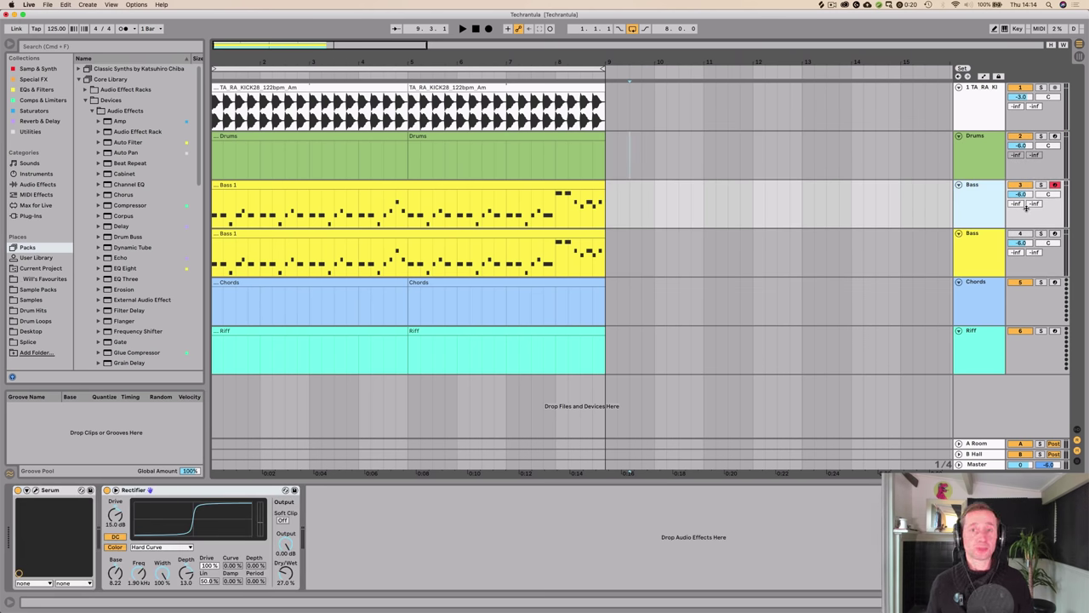
pyautogui.press('space')
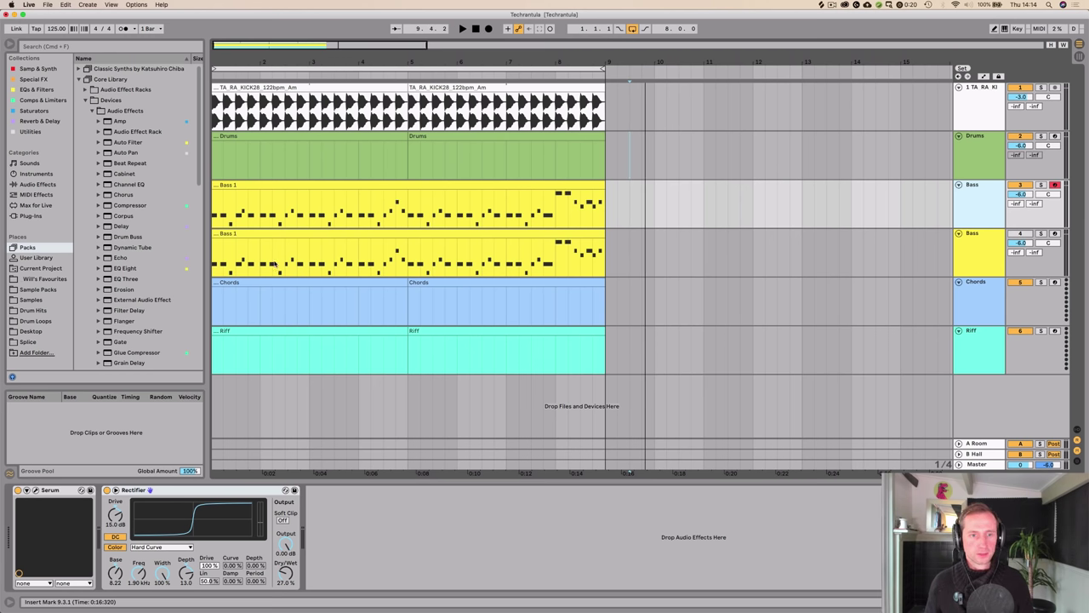
pyautogui.click(223, 263)
pyautogui.press('space')
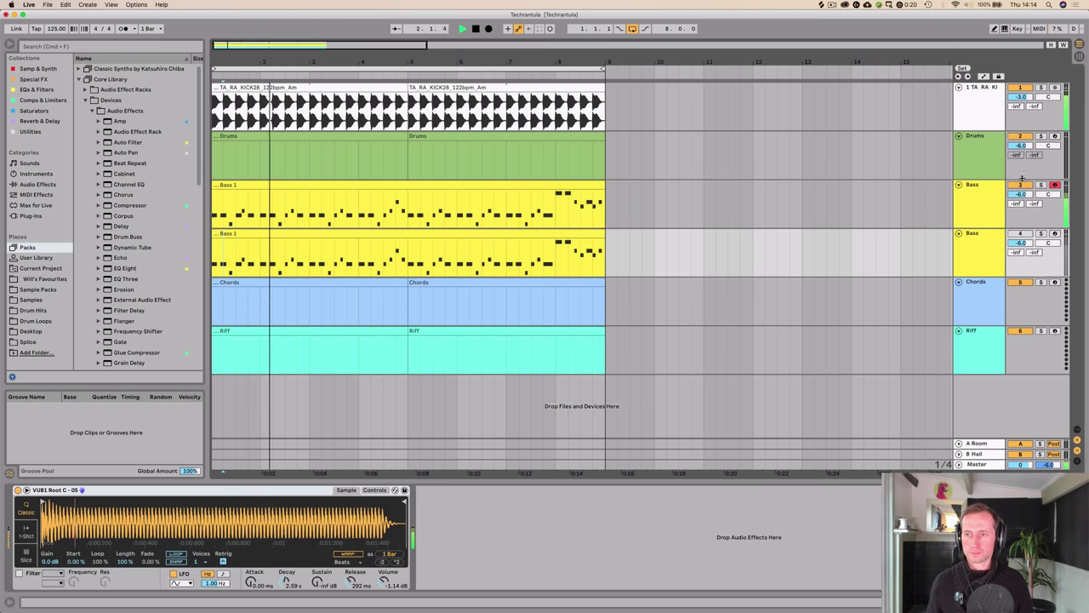
pyautogui.click(1021, 183)
pyautogui.click(1021, 232)
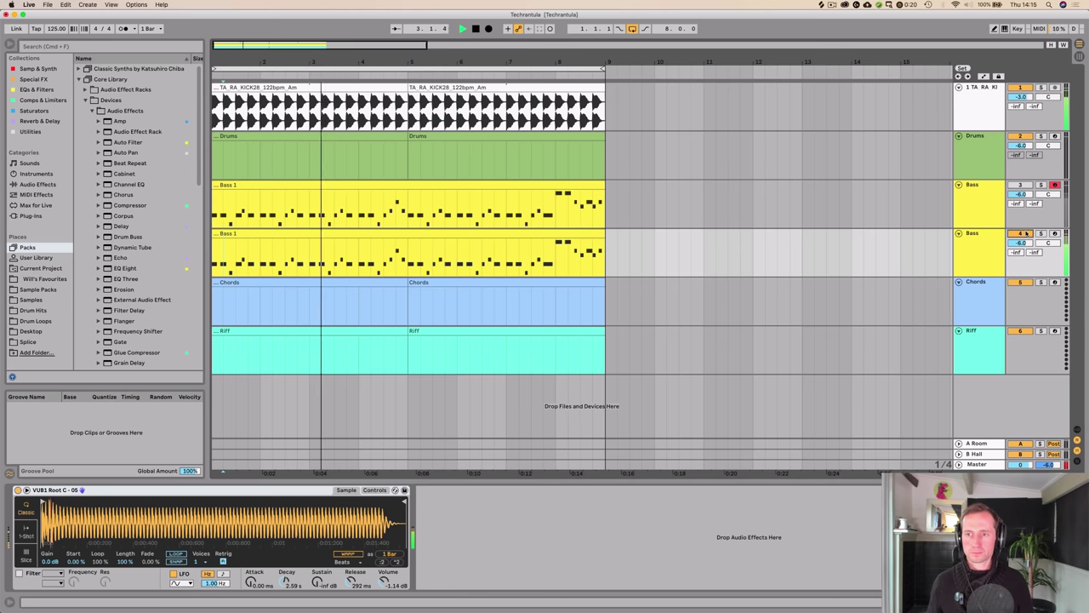
pyautogui.click(1021, 232)
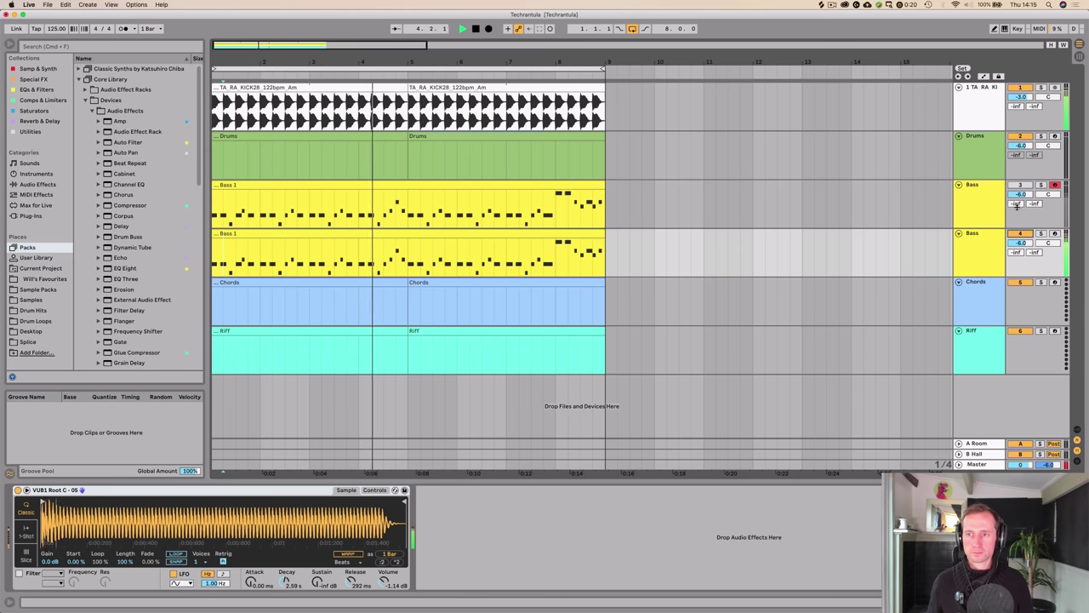
pyautogui.click(1017, 184)
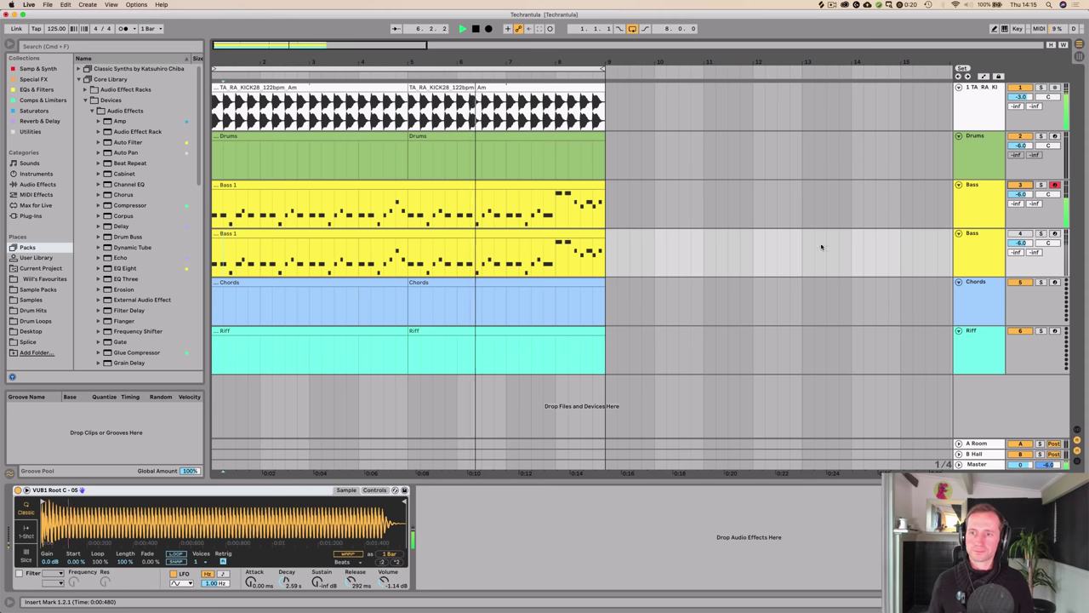
pyautogui.press('Delete')
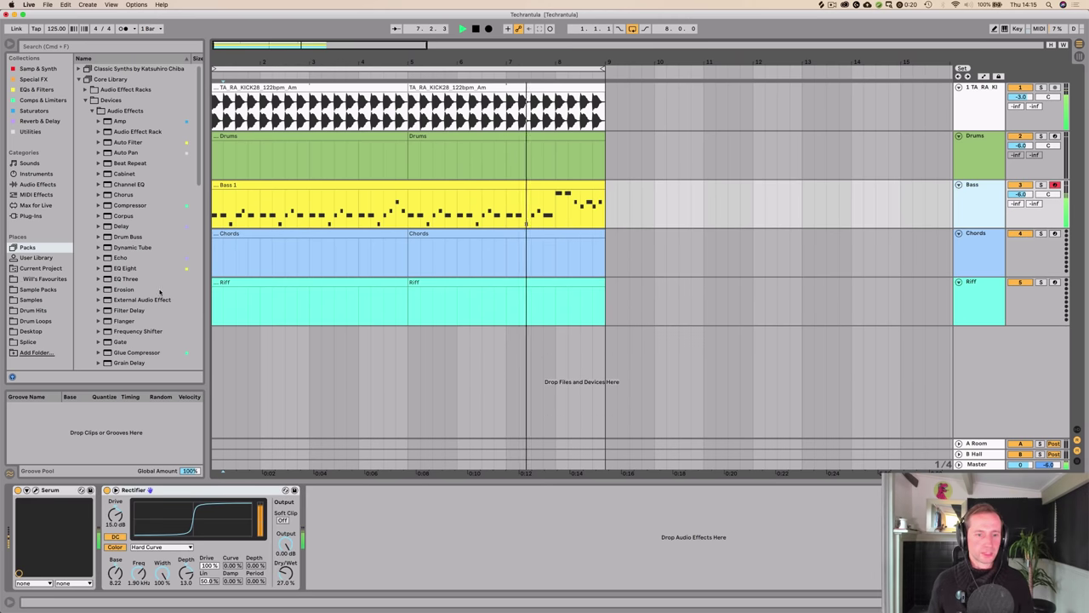
# Step: Add EQ Eight after Saturator on the Bass track, roll off the lows and highs, boost 5.83 dB at 167 Hz, and fold the device
pyautogui.click(35, 90)
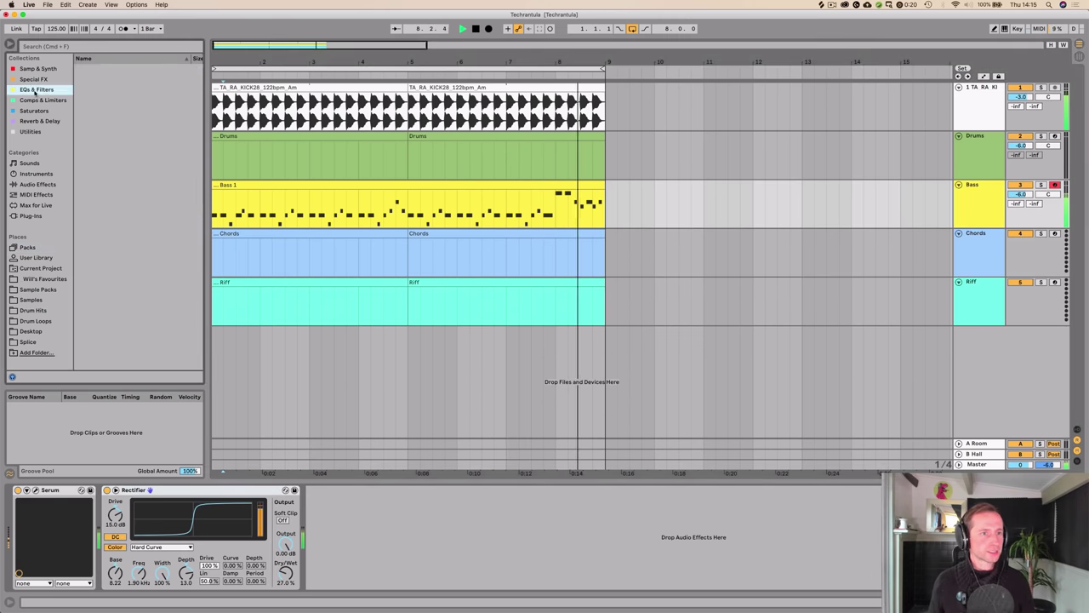
pyautogui.moveTo(104, 79); pyautogui.dragTo(361, 517)
pyautogui.moveTo(538, 540); pyautogui.dragTo(482, 545)
pyautogui.moveTo(372, 540); pyautogui.dragTo(345, 543)
pyautogui.moveTo(416, 532)
pyautogui.mouseDown()
pyautogui.moveTo(398, 525)
pyautogui.moveTo(399, 512)
pyautogui.moveTo(410, 519)
pyautogui.mouseUp()
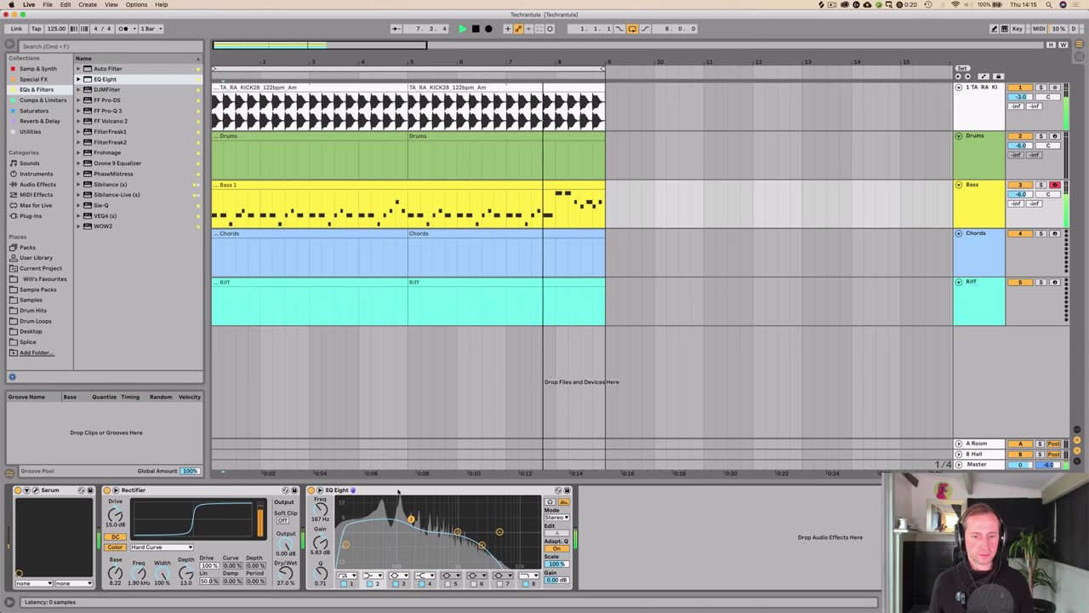
pyautogui.doubleClick(400, 489)
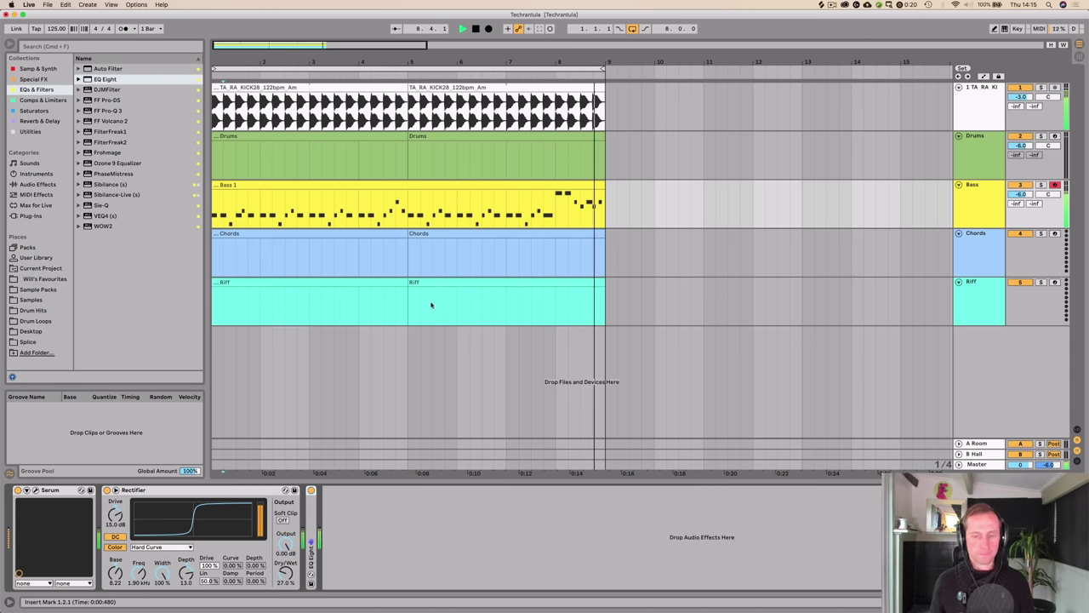
pyautogui.press('space')
# Step: Find MPC 16 Swing-64 among the Core Library's MPC grooves, add it to the Groove Pool, and apply it to the Bass clip
pyautogui.click(306, 187)
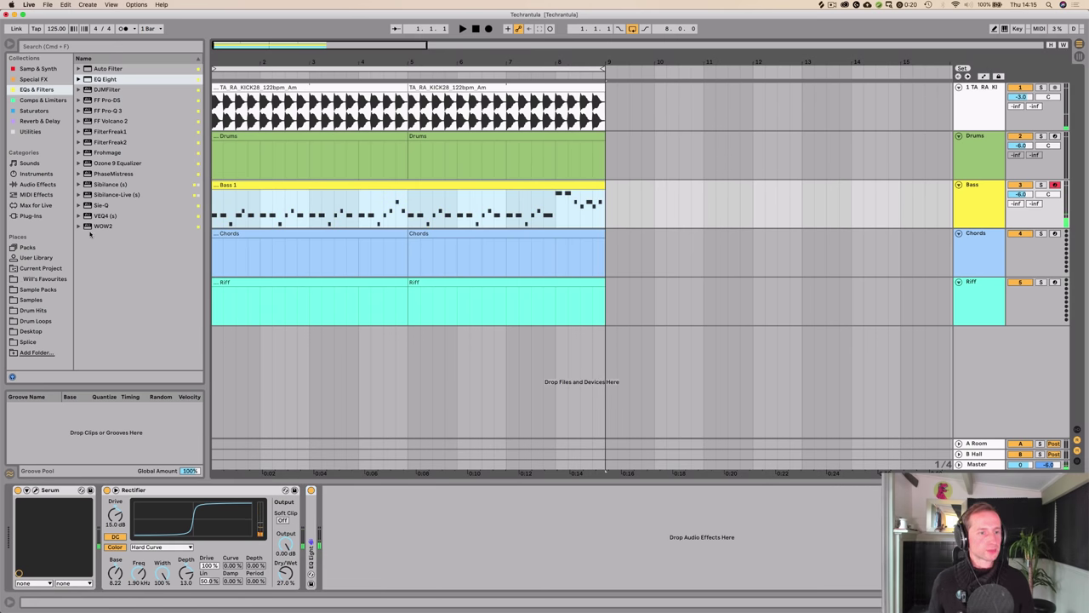
pyautogui.click(58, 418)
pyautogui.click(80, 422)
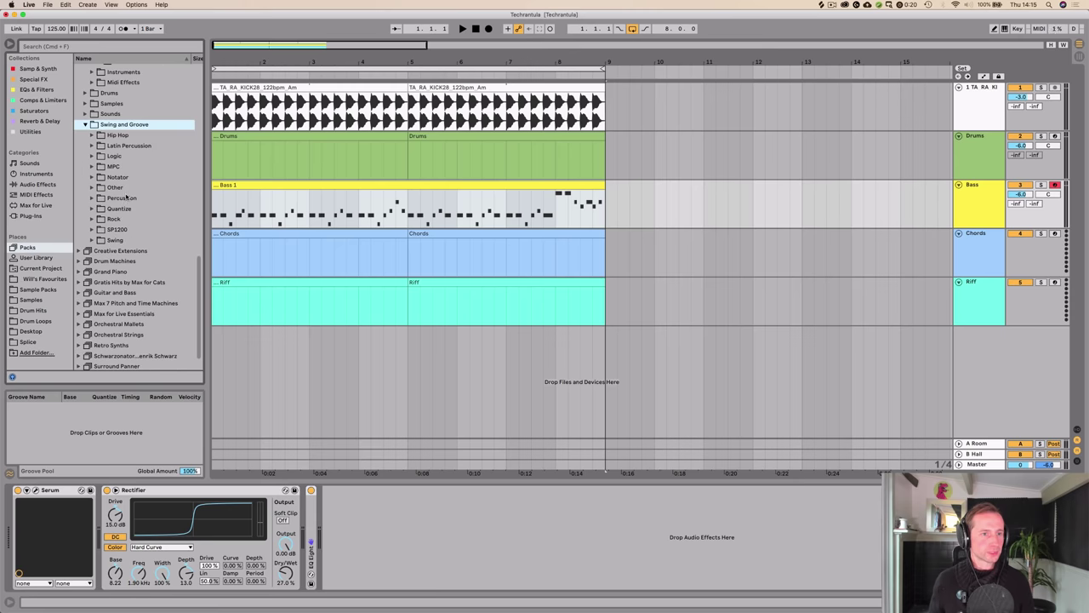
pyautogui.click(114, 167)
pyautogui.scroll(-10, 144, 195)
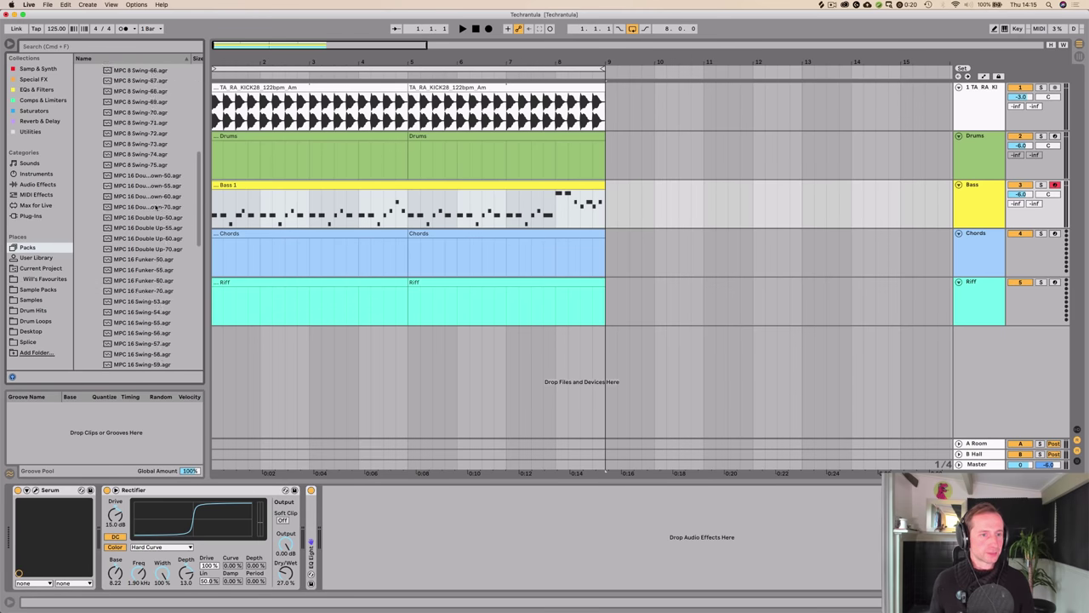
pyautogui.scroll(-3, 156, 207)
pyautogui.click(140, 263)
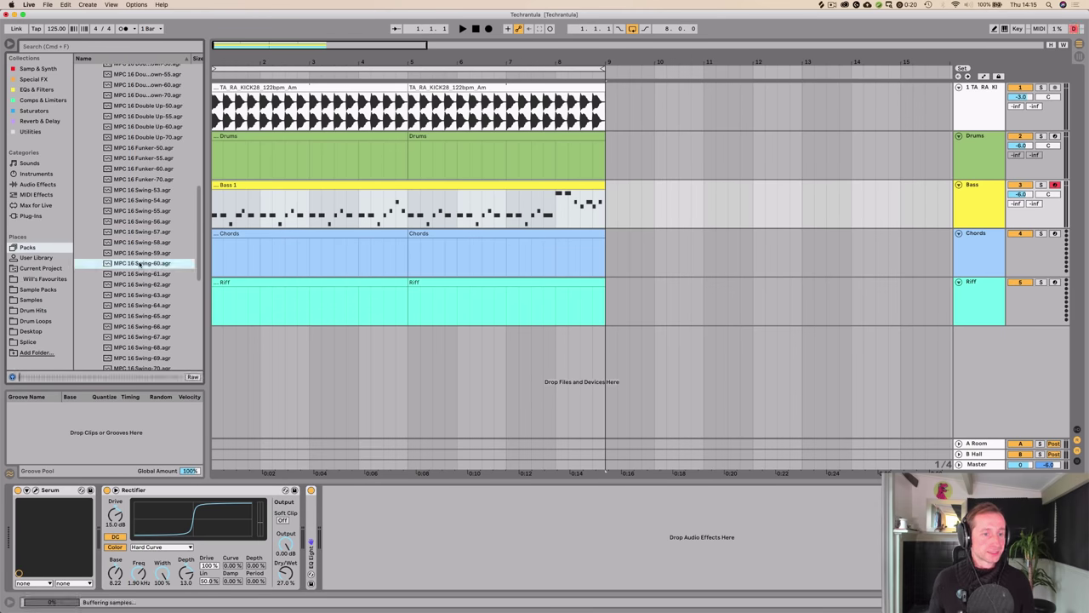
pyautogui.click(136, 294)
pyautogui.click(138, 305)
pyautogui.moveTo(113, 428); pyautogui.dragTo(111, 428)
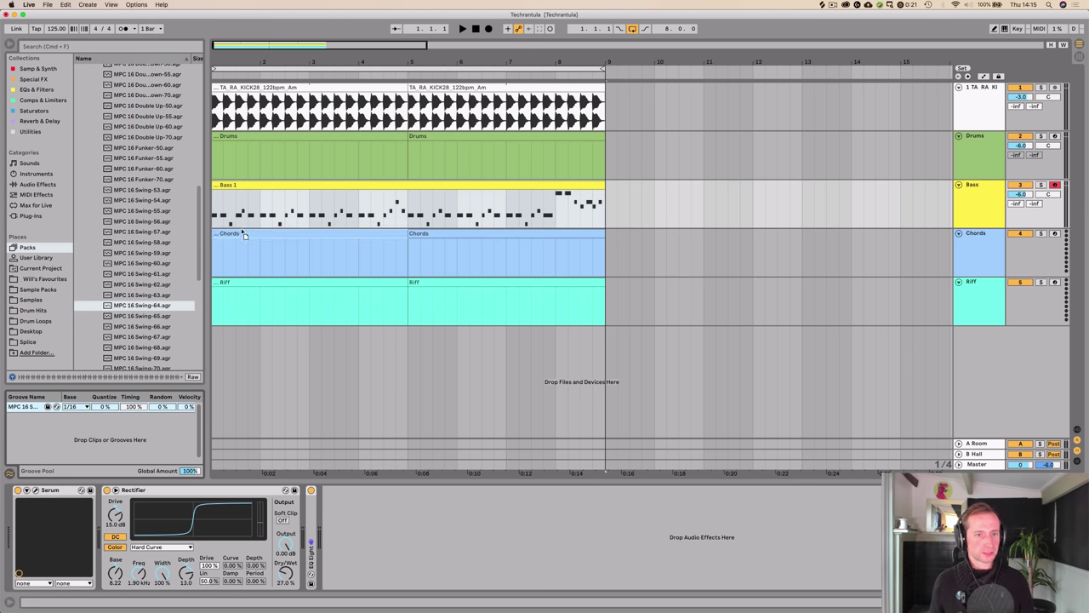
# Step: Compare the bass groove with the MPC 16 Swing-64 Timing at 0% and at 100% during playback
pyautogui.click(132, 406)
pyautogui.press('space')
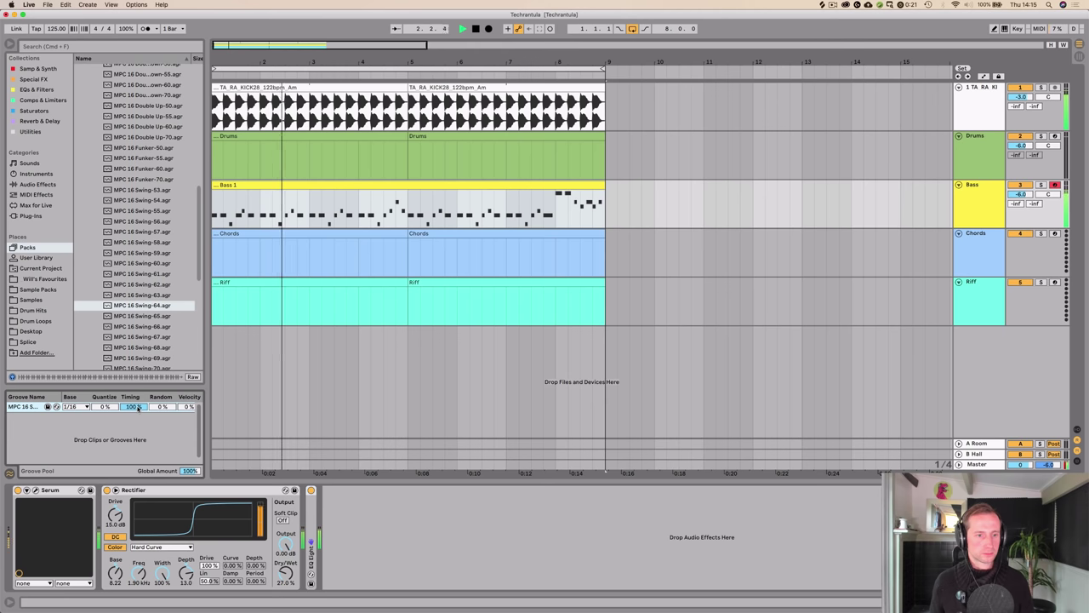
pyautogui.moveTo(137, 409); pyautogui.dragTo(138, 493)
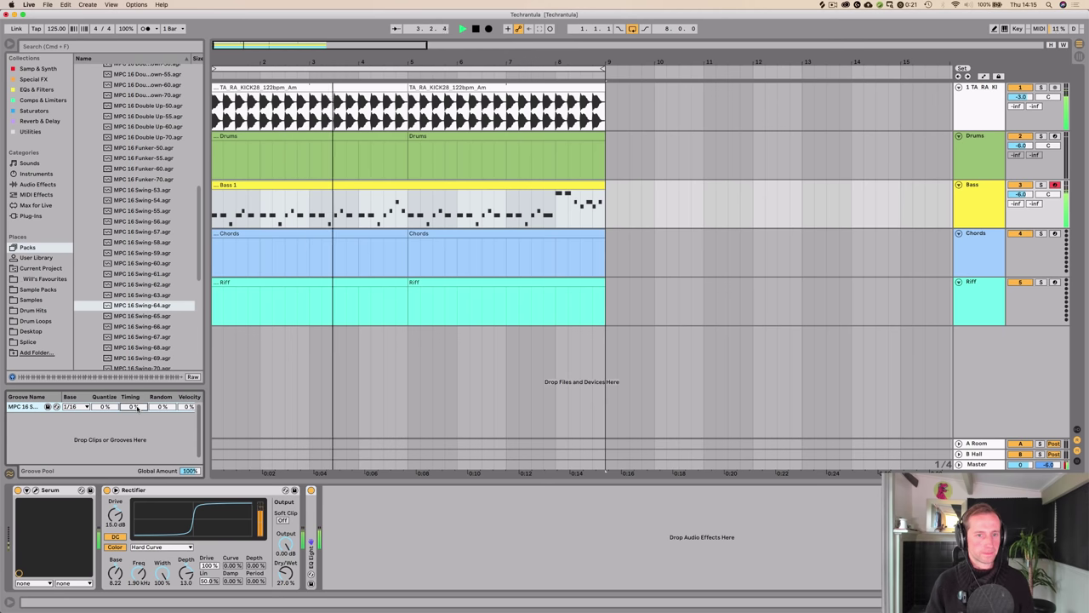
pyautogui.moveTo(137, 408); pyautogui.dragTo(137, 324)
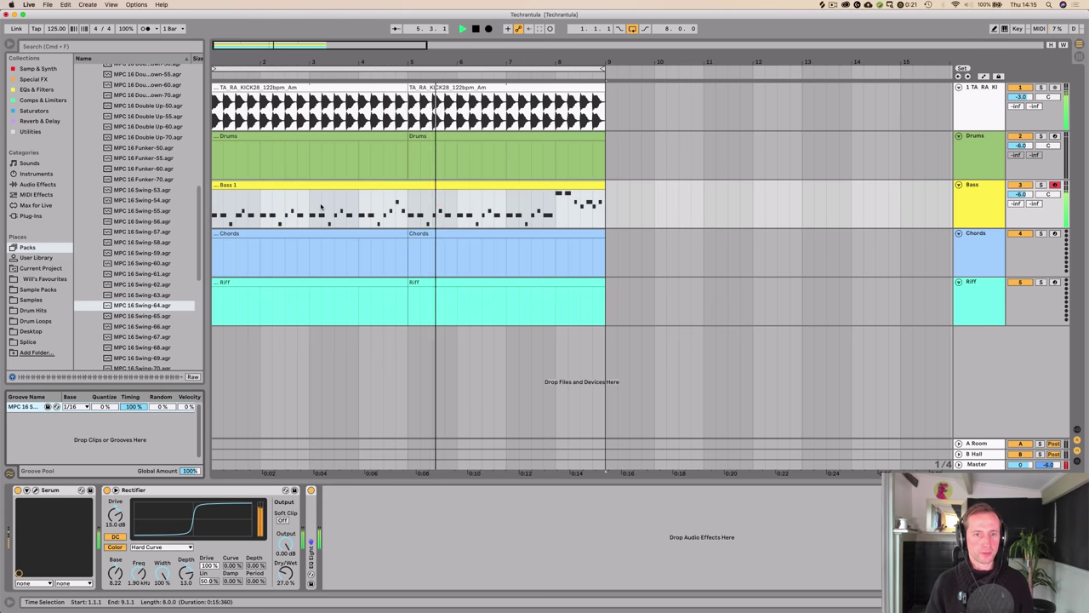
# Step: Unfold the Bass track's EQ Eight, lower its high-cut band to 359 Hz with a Q of 0.22, and stop playback
pyautogui.doubleClick(314, 528)
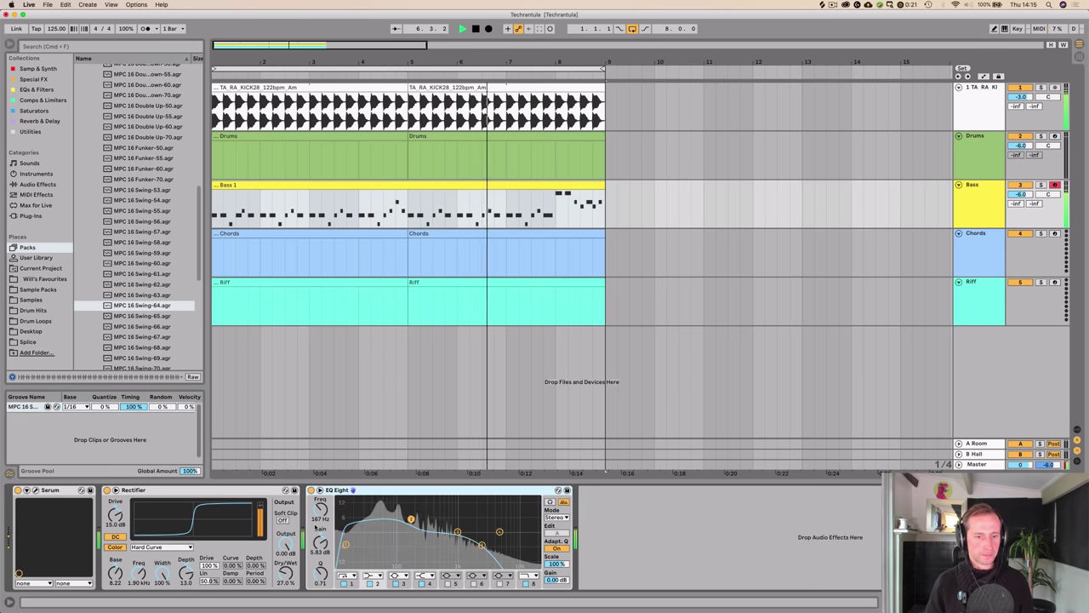
pyautogui.moveTo(437, 550)
pyautogui.mouseDown()
pyautogui.moveTo(408, 558)
pyautogui.moveTo(431, 555)
pyautogui.mouseUp()
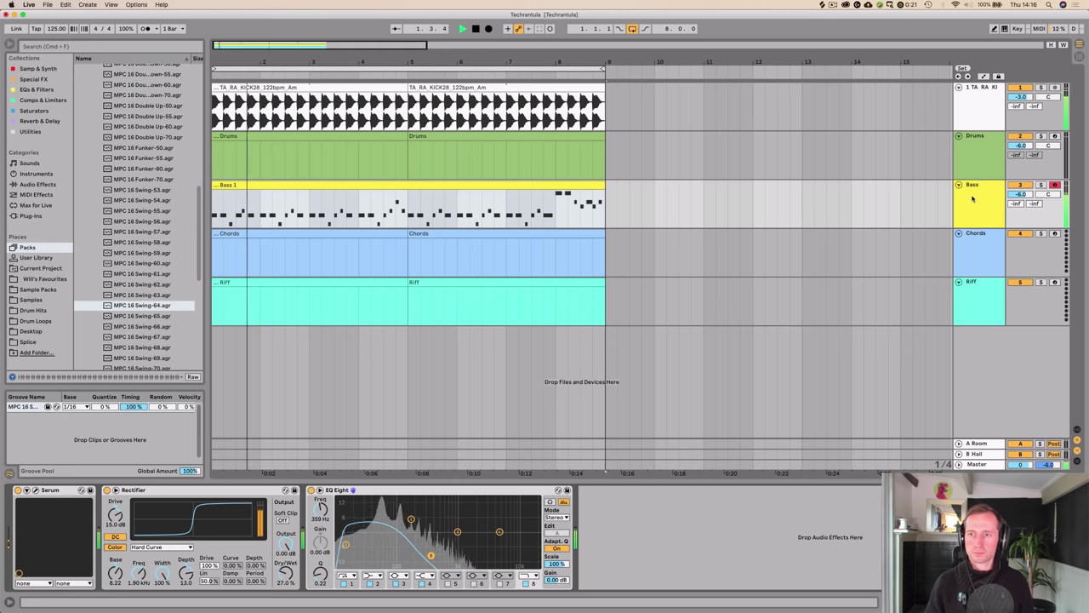
pyautogui.press('space')
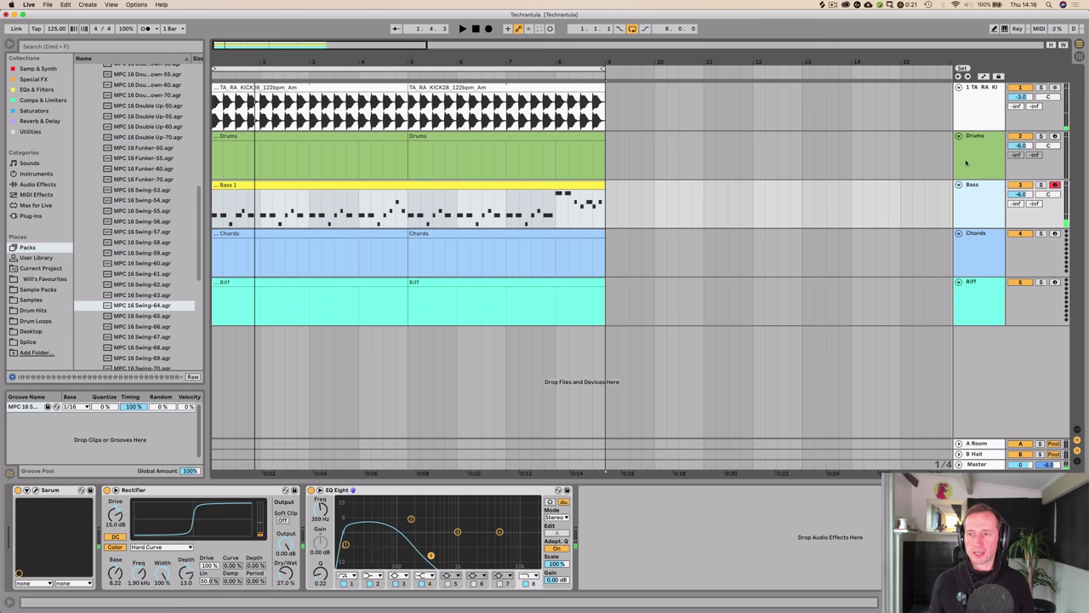
# Step: Fold the Bass track, keep the Drums track unfolded, and select its first clip spanning bars 1 to 5
pyautogui.click(977, 159)
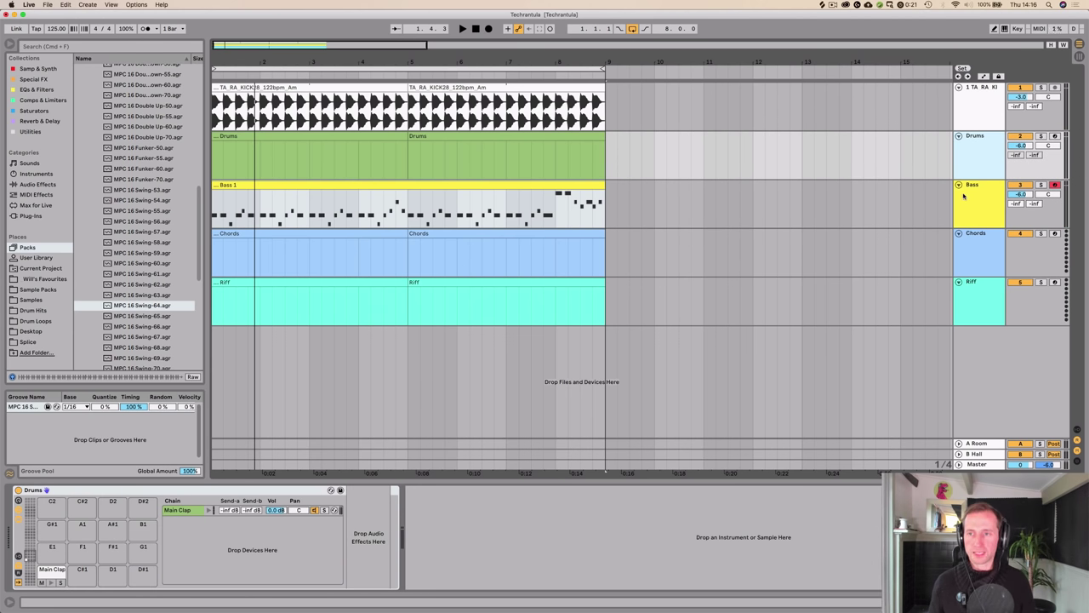
pyautogui.click(959, 184)
pyautogui.press('space')
pyautogui.click(959, 136)
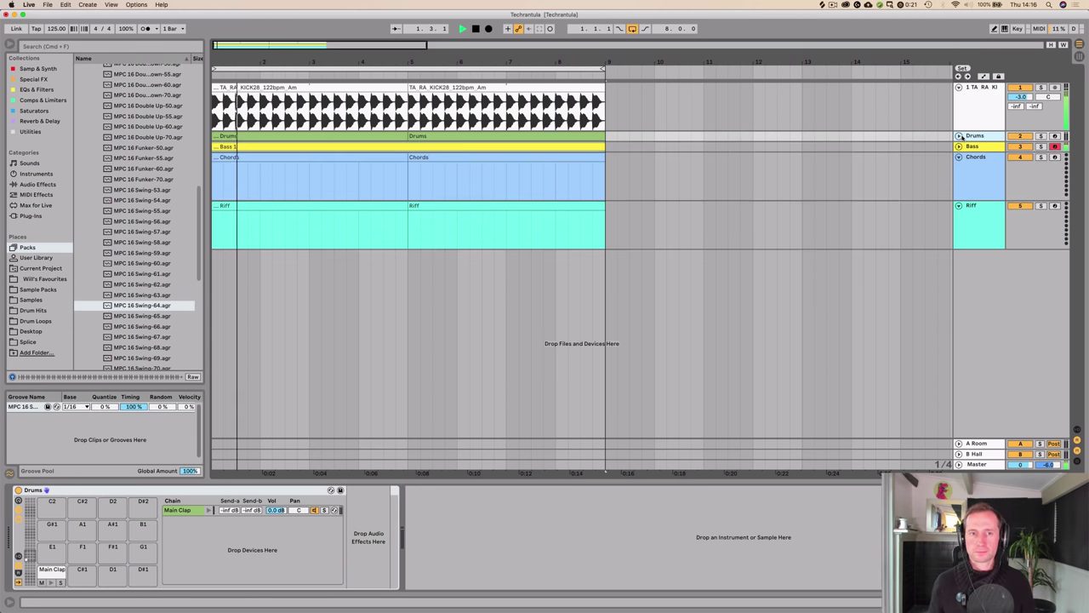
pyautogui.press('space')
pyautogui.click(959, 136)
pyautogui.click(230, 136)
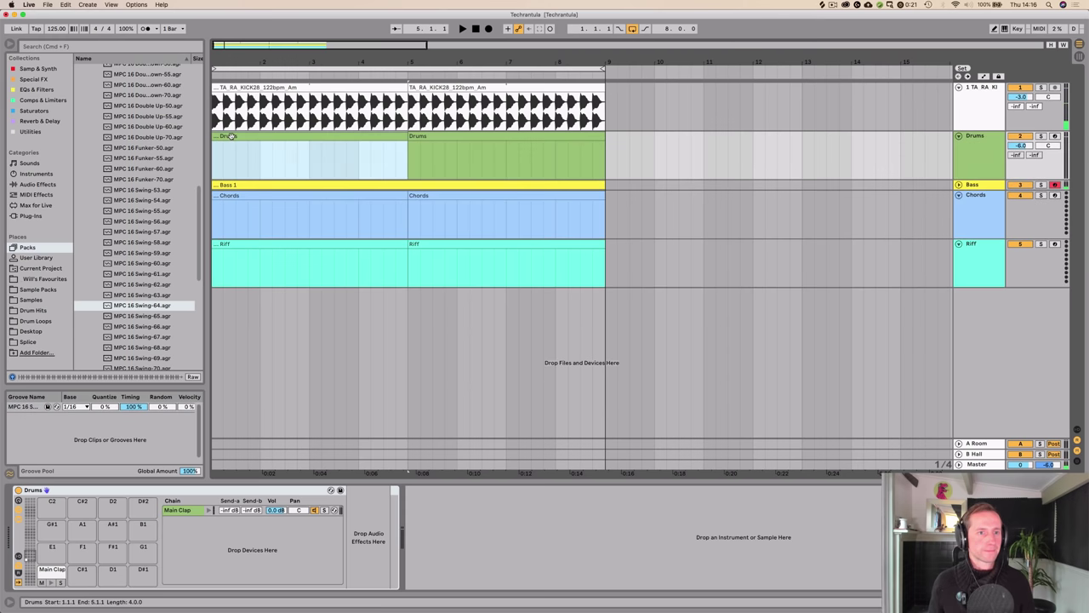
pyautogui.scroll(1, 132, 240)
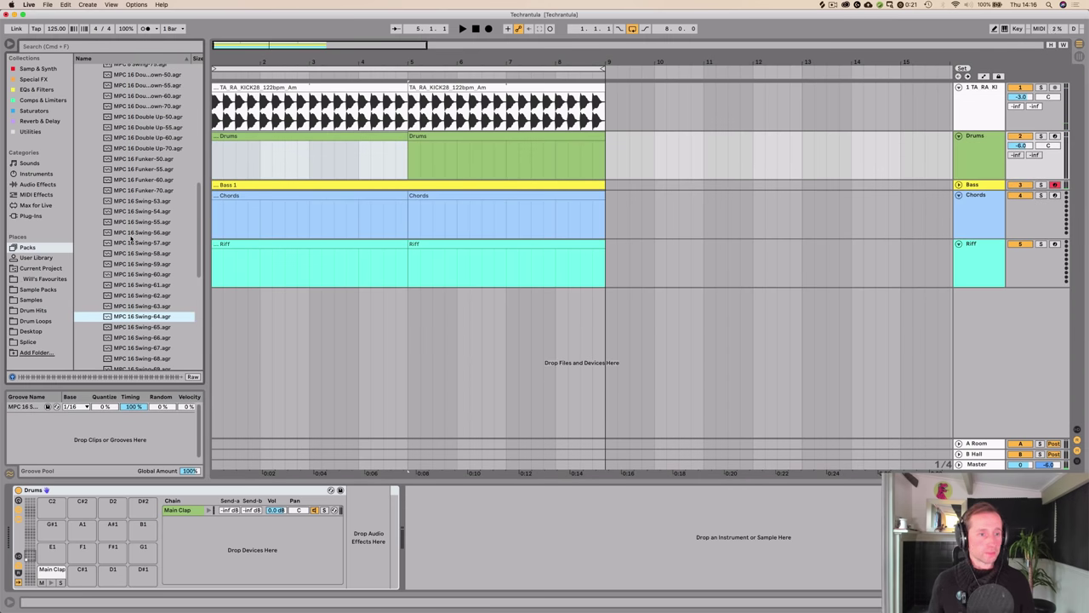
# Step: Open the VMH1 Minimal Loops folder in the House / Techno section of the Drum Loops place
pyautogui.click(36, 320)
pyautogui.click(104, 112)
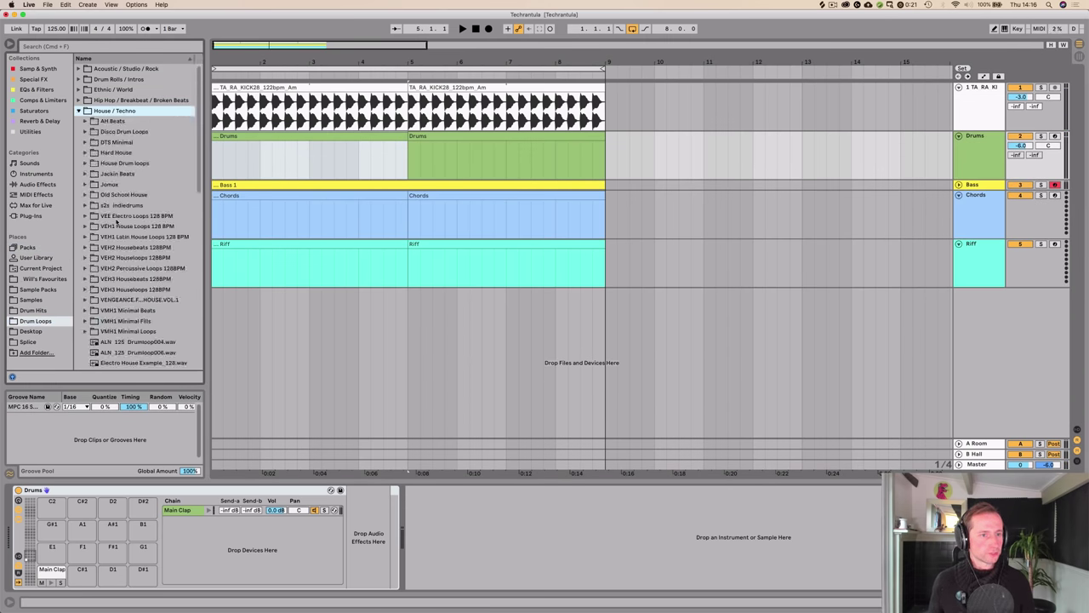
pyautogui.scroll(-5, 115, 226)
pyautogui.click(114, 224)
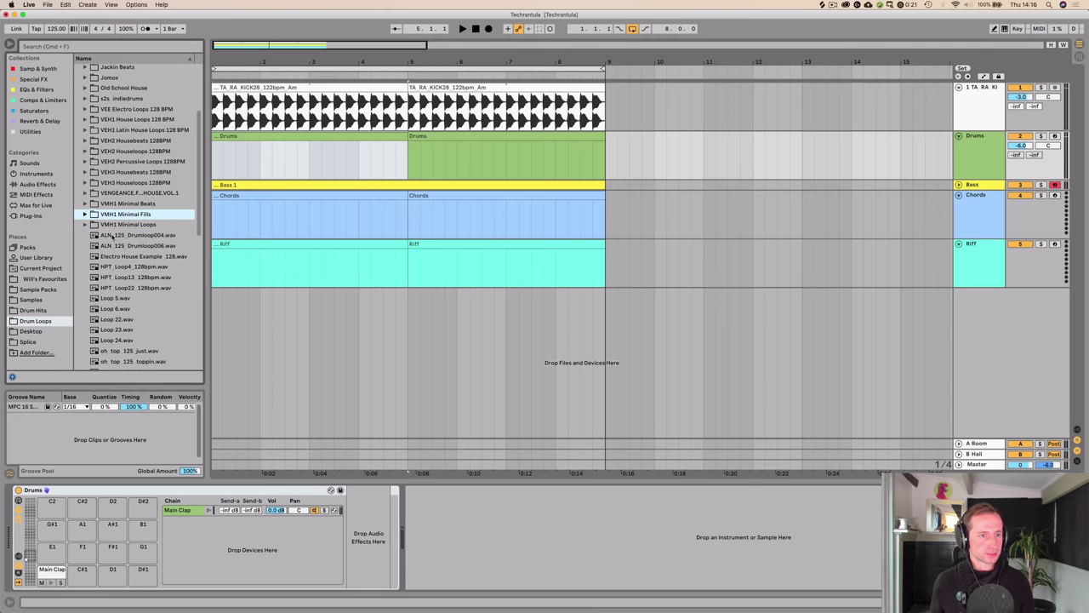
# Step: Audition a range of VMH1 Minimal Loops samples, from about loop 100 through to loop 266
pyautogui.scroll(-20, 115, 257)
pyautogui.click(115, 258)
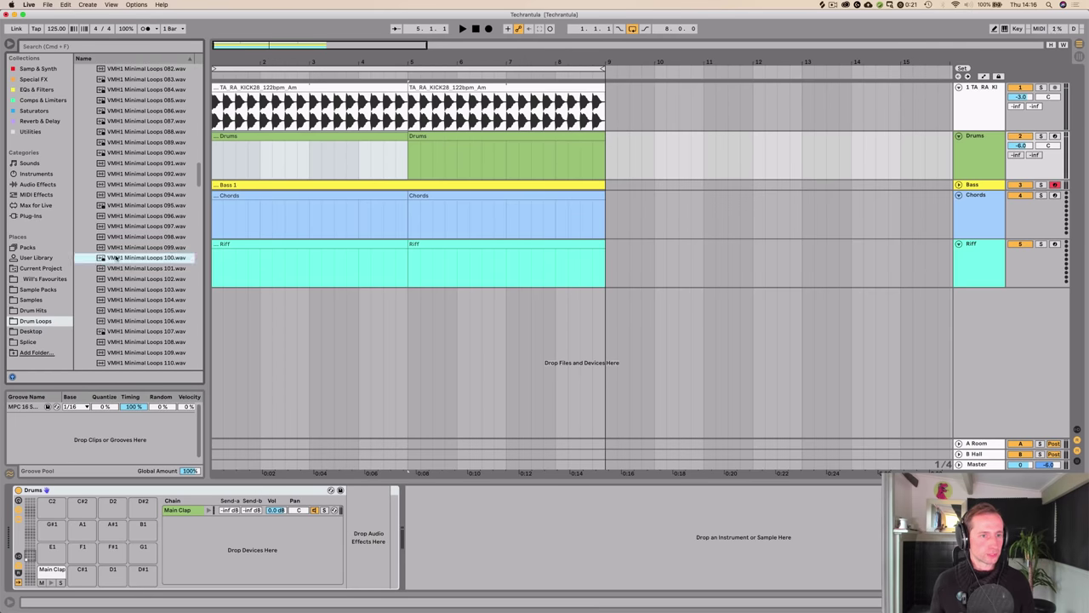
pyautogui.scroll(-8, 139, 238)
pyautogui.click(138, 240)
pyautogui.scroll(-10, 145, 230)
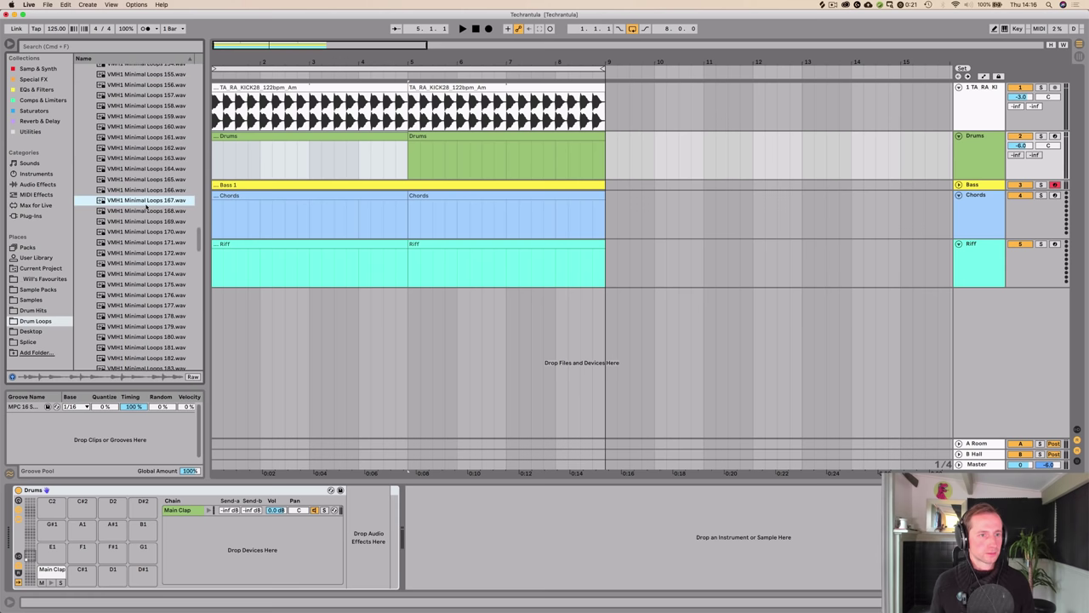
pyautogui.click(149, 212)
pyautogui.scroll(-4, 148, 214)
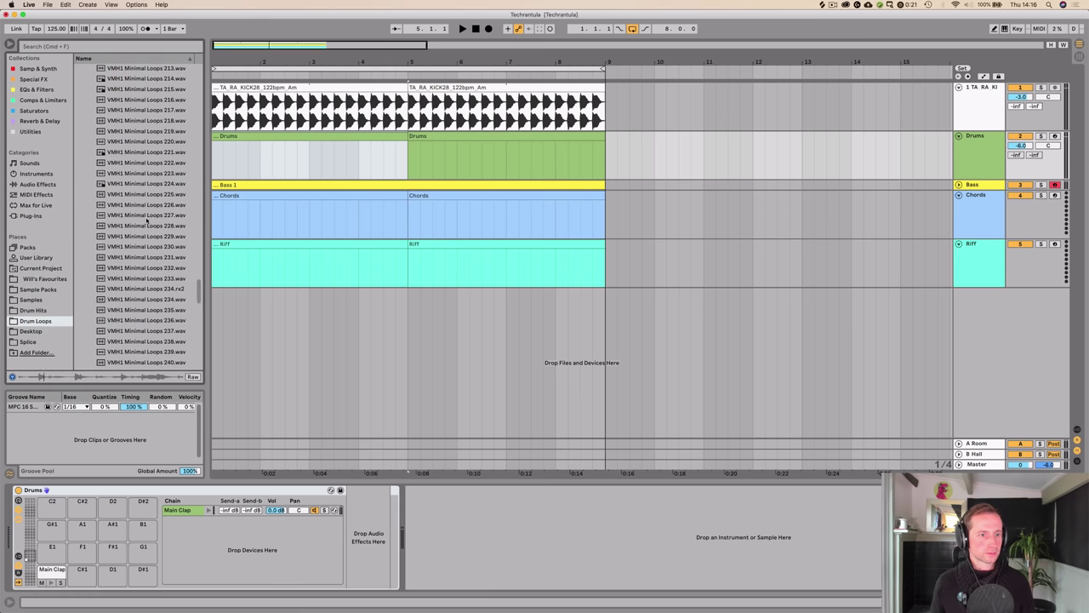
pyautogui.click(148, 214)
pyautogui.scroll(-4, 148, 214)
pyautogui.click(147, 213)
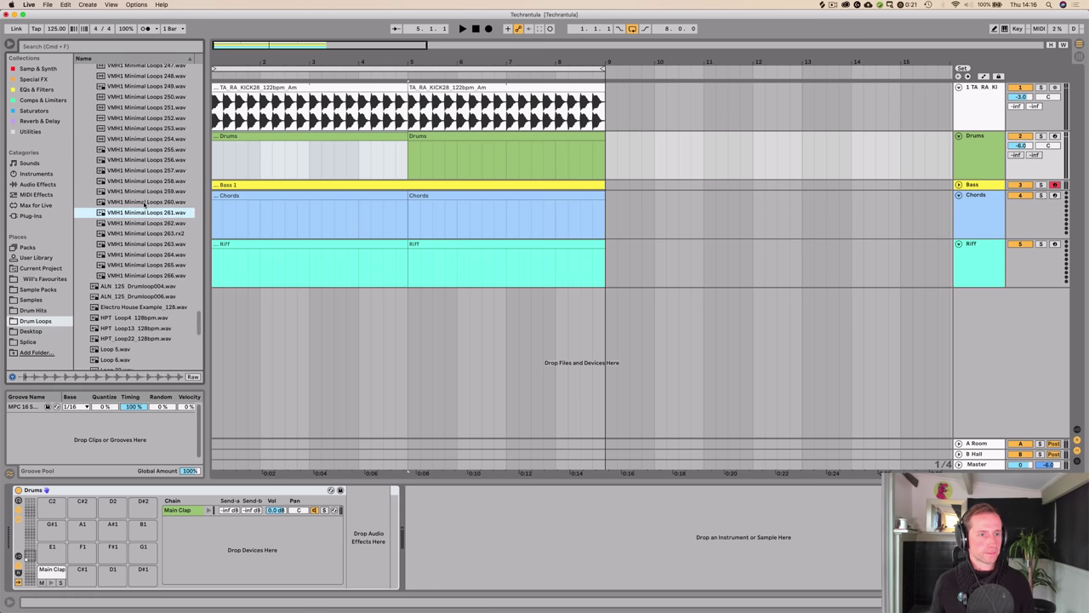
pyautogui.scroll(-1, 142, 182)
pyautogui.click(140, 170)
pyautogui.click(140, 160)
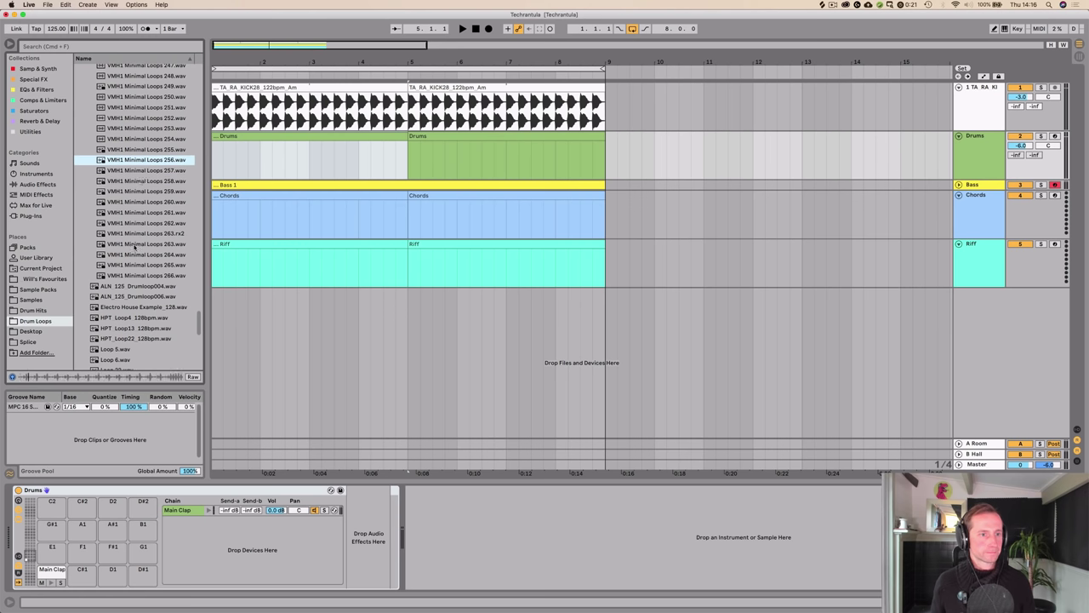
pyautogui.click(133, 265)
pyautogui.click(132, 273)
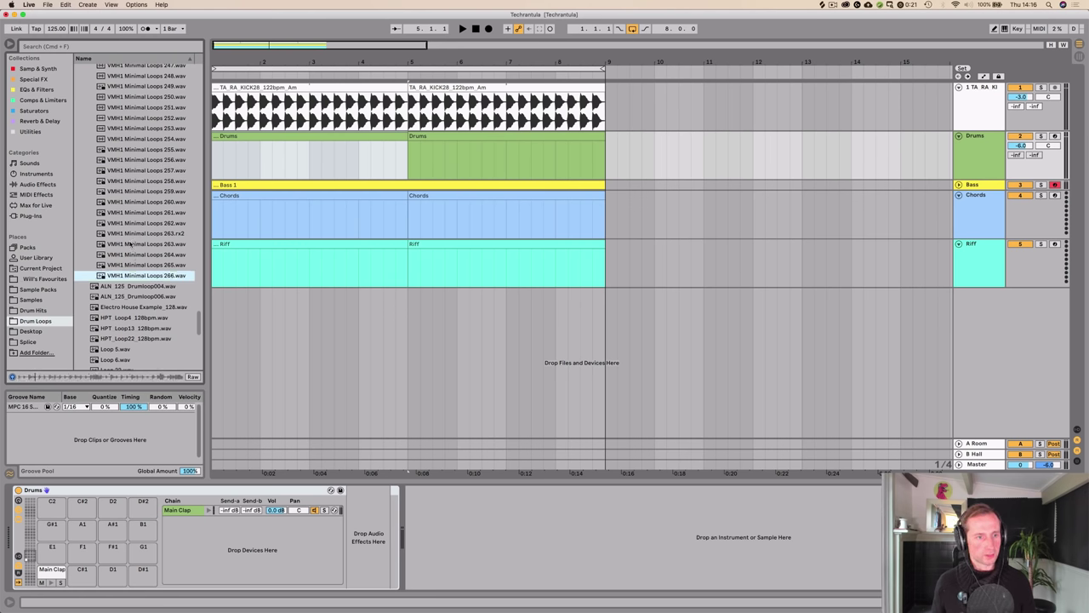
pyautogui.click(130, 244)
pyautogui.click(131, 233)
# Step: Consolidate the two Drums clips into one eight-bar clip from bar 1 to bar 9 and open its note editor
pyautogui.click(274, 158)
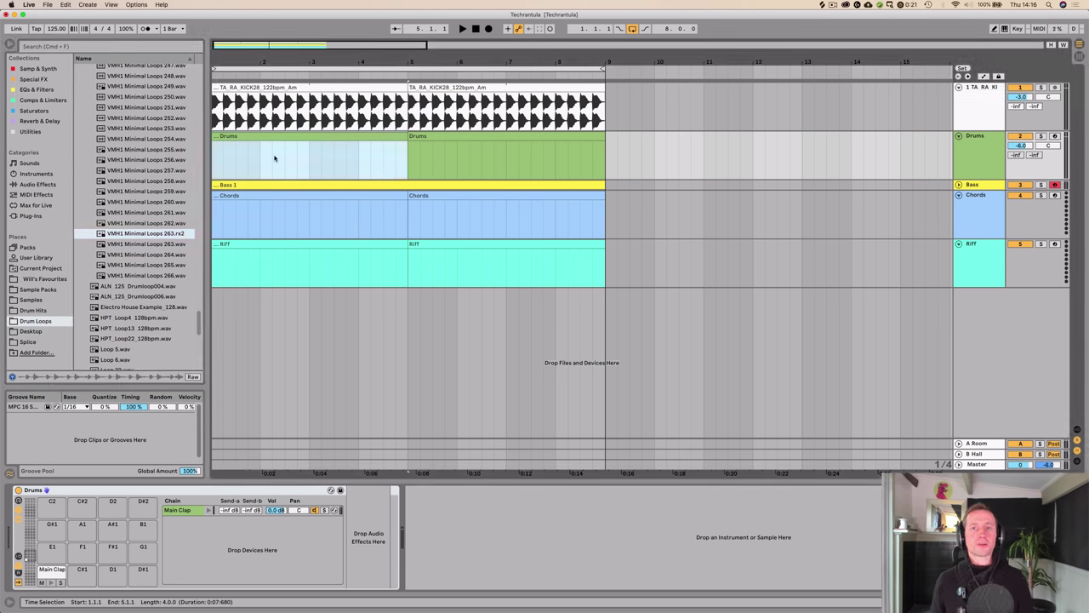
pyautogui.click(11, 45)
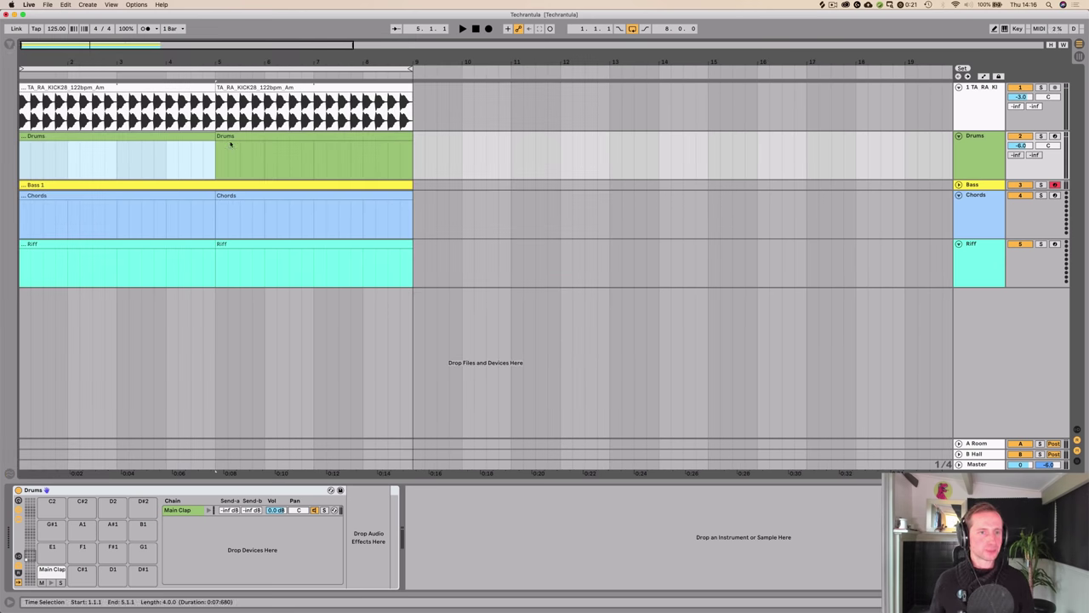
pyautogui.keyDown('shift'); pyautogui.click(253, 143); pyautogui.keyUp('shift')
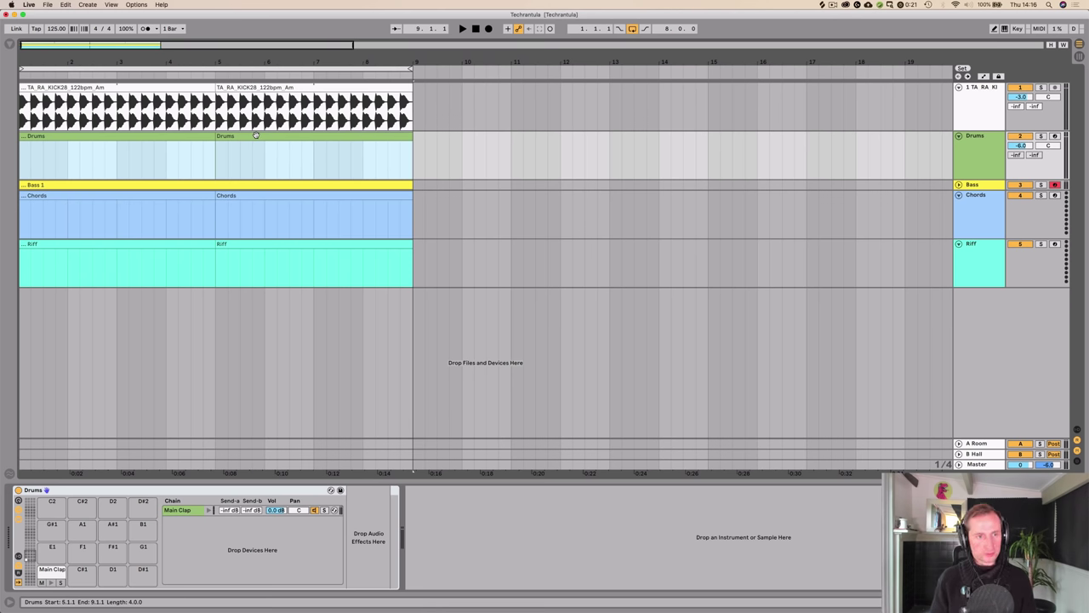
pyautogui.doubleClick(136, 147)
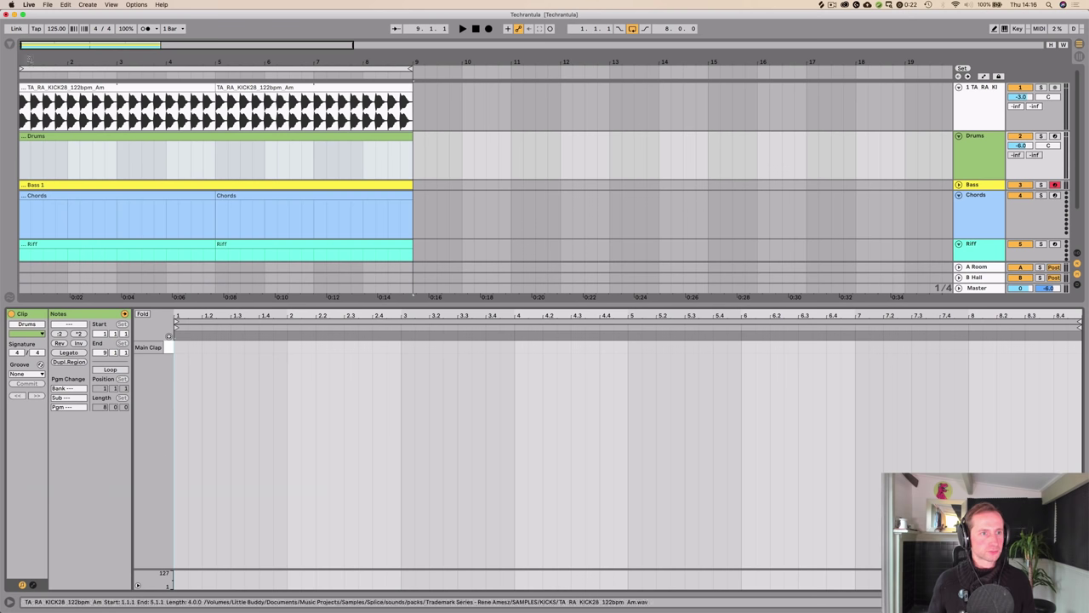
# Step: Show the browser again, hide the Groove Pool and reduce the clip view's height to enlarge the file list
pyautogui.click(10, 49)
pyautogui.press('space')
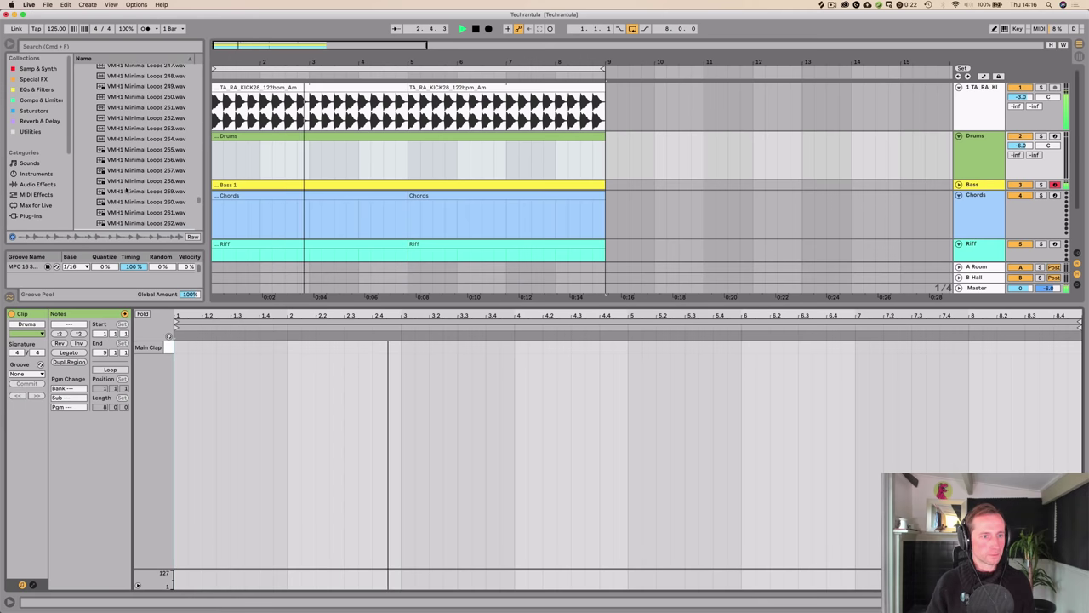
pyautogui.press('space')
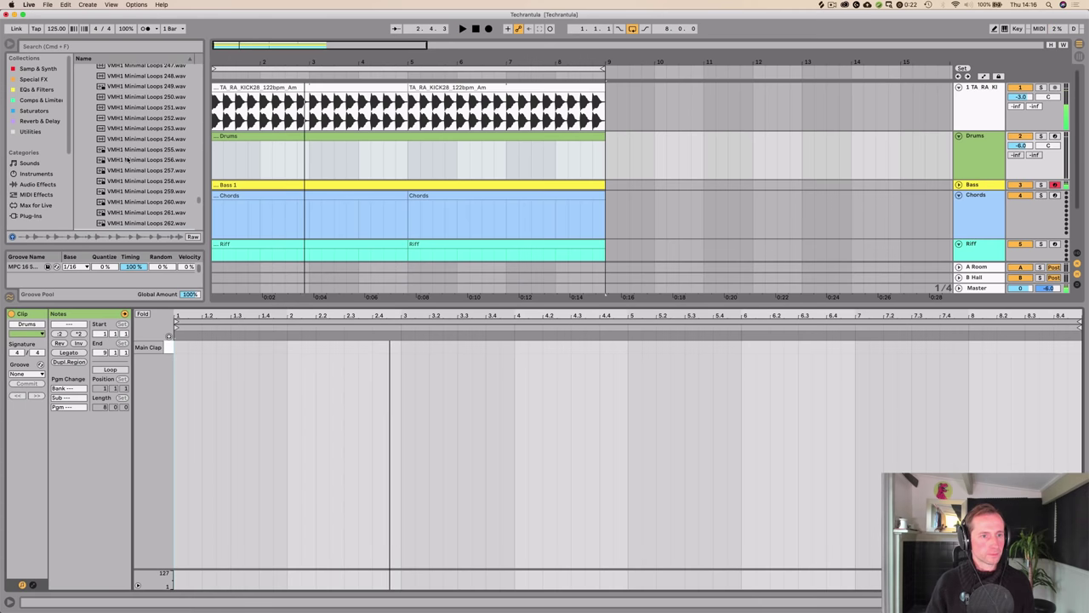
pyautogui.scroll(-15, 126, 191)
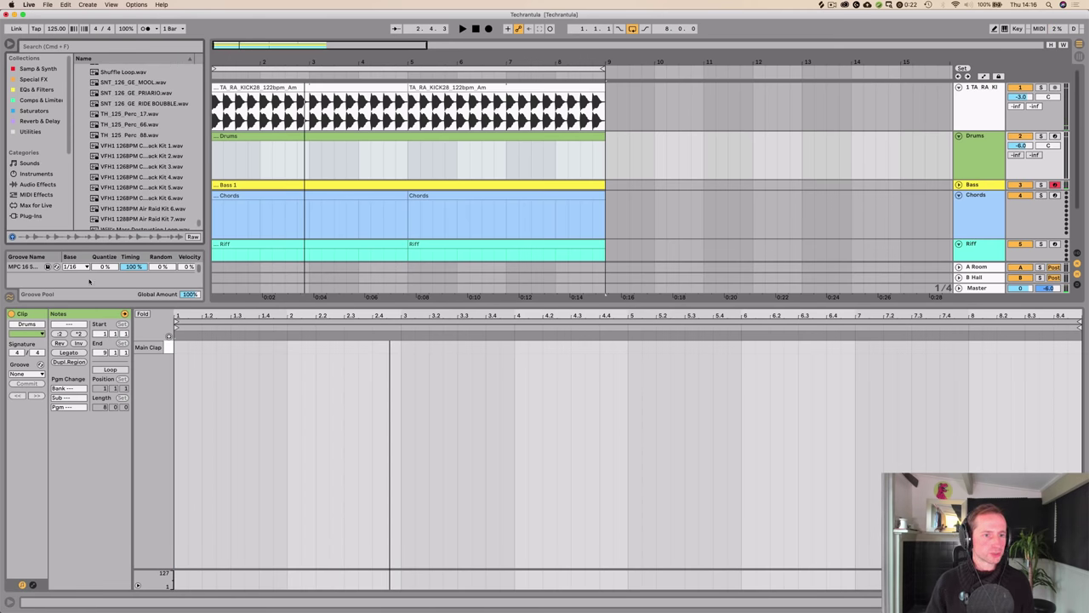
pyautogui.click(12, 295)
pyautogui.scroll(-3, 47, 205)
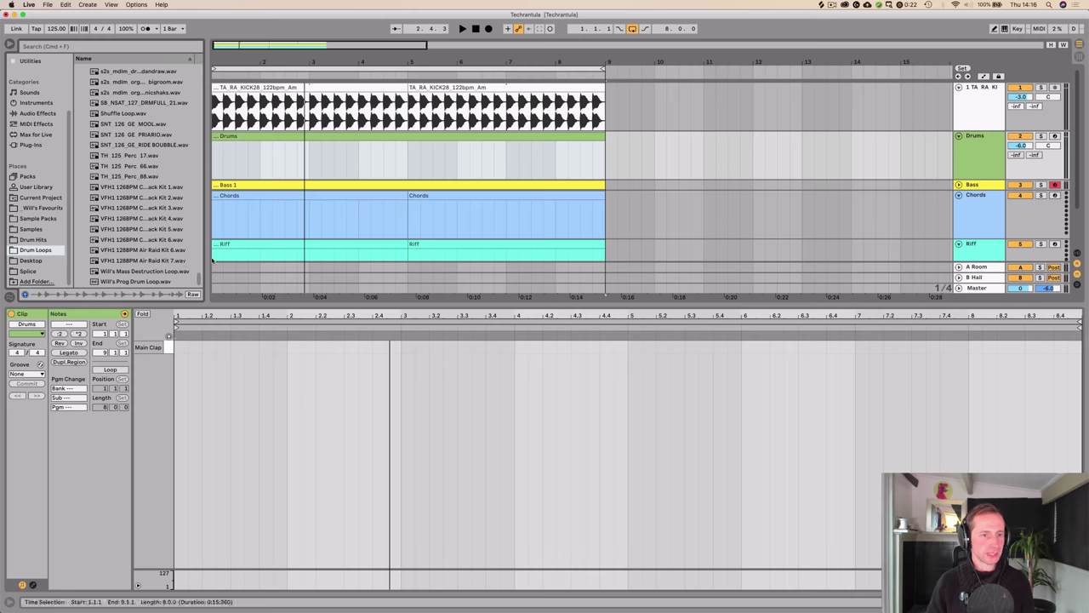
pyautogui.moveTo(99, 306); pyautogui.dragTo(99, 416)
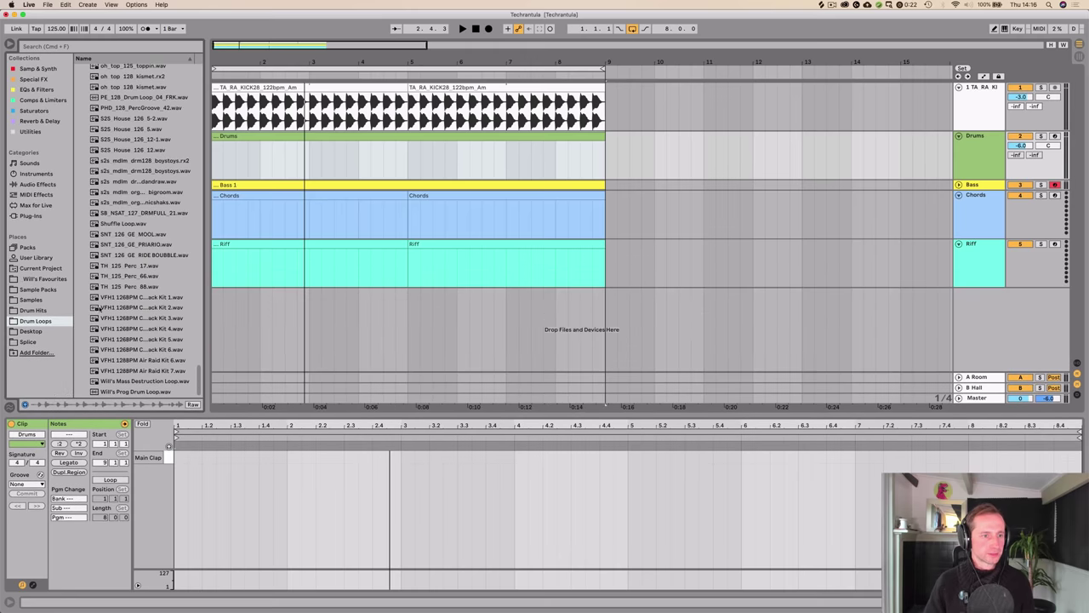
# Step: Open the Claps folder in the Drum Hits place
pyautogui.click(32, 300)
pyautogui.click(85, 171)
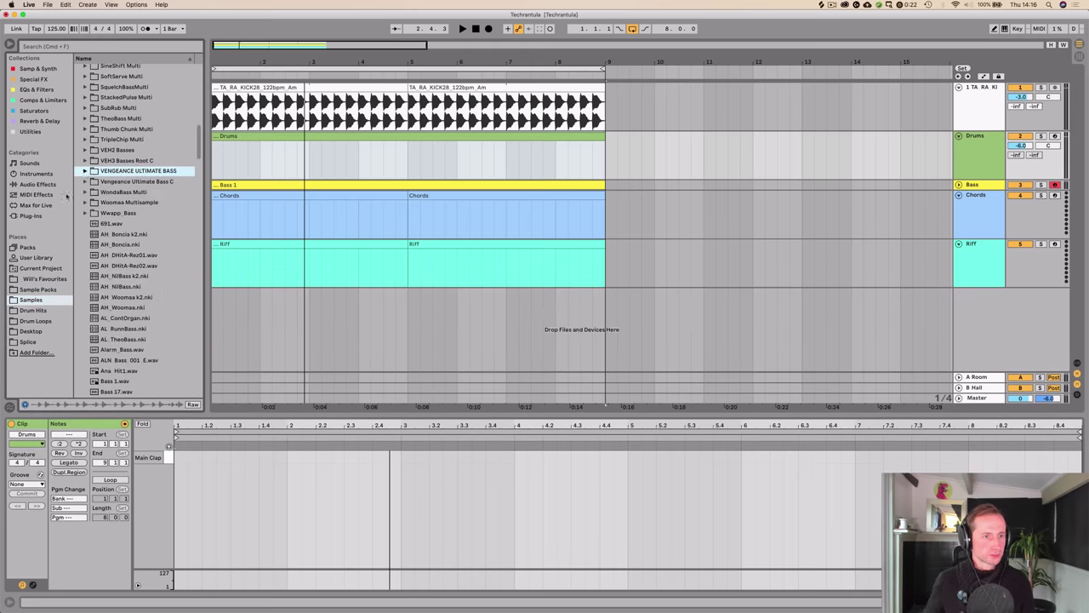
pyautogui.click(34, 311)
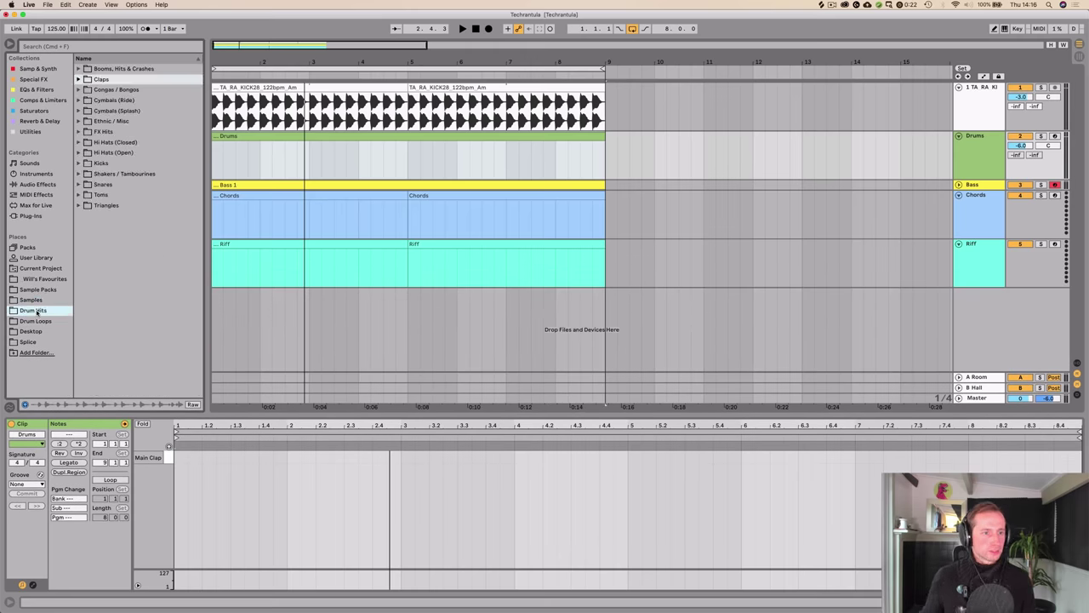
pyautogui.click(99, 164)
pyautogui.click(107, 79)
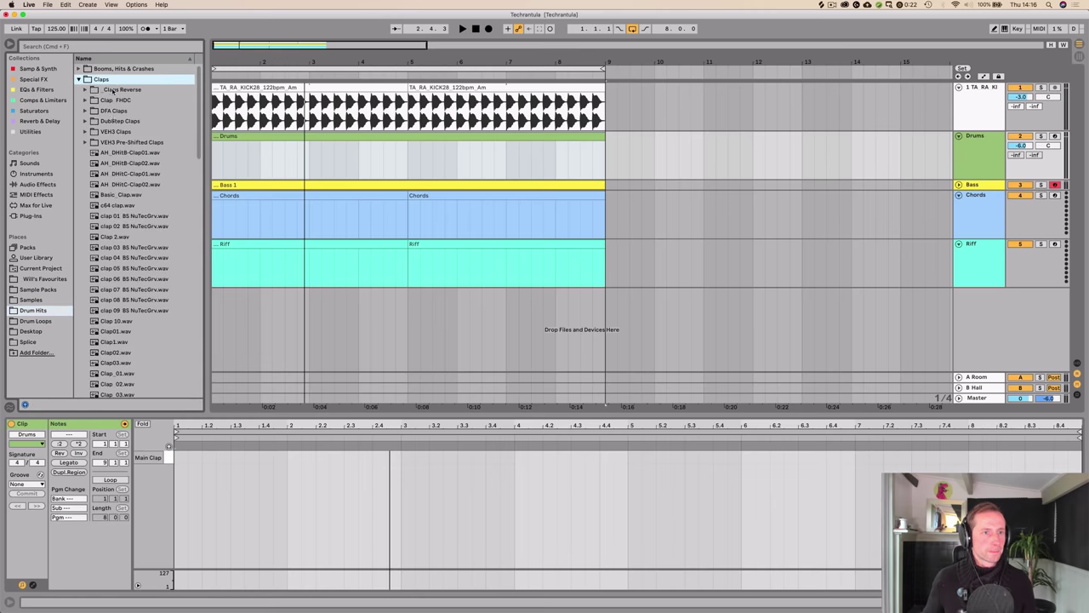
# Step: Audition the clap samples between Basic_Clap.wav and clap 08 BS NuTecGrv.wav
pyautogui.click(131, 217)
pyautogui.press('Up')
pyautogui.press('Up')
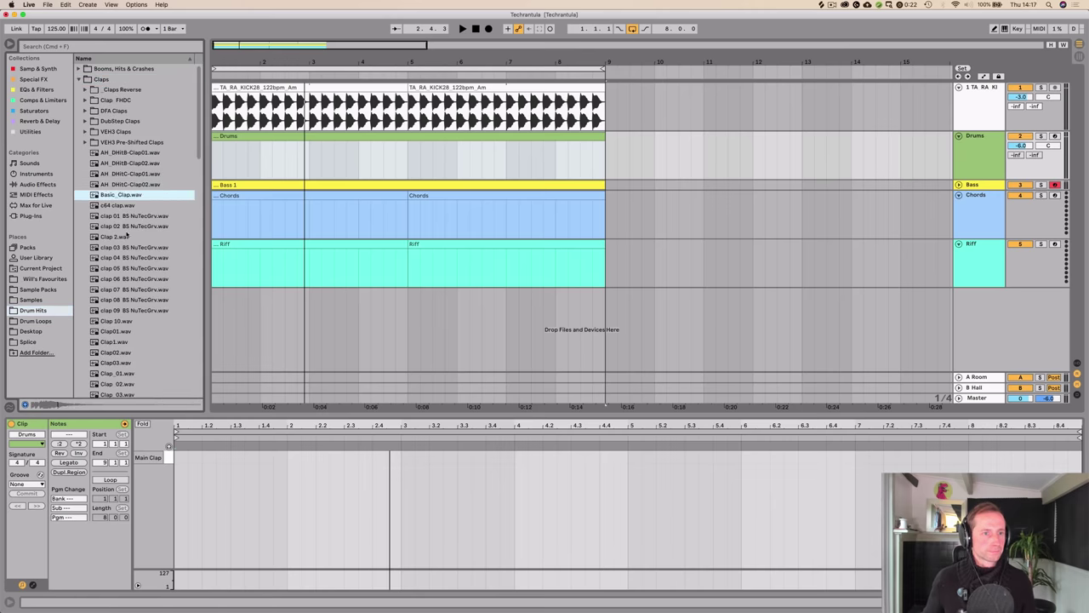
pyautogui.click(124, 238)
pyautogui.press('Down')
pyautogui.press('Down')
pyautogui.press('Down')
pyautogui.press('Down')
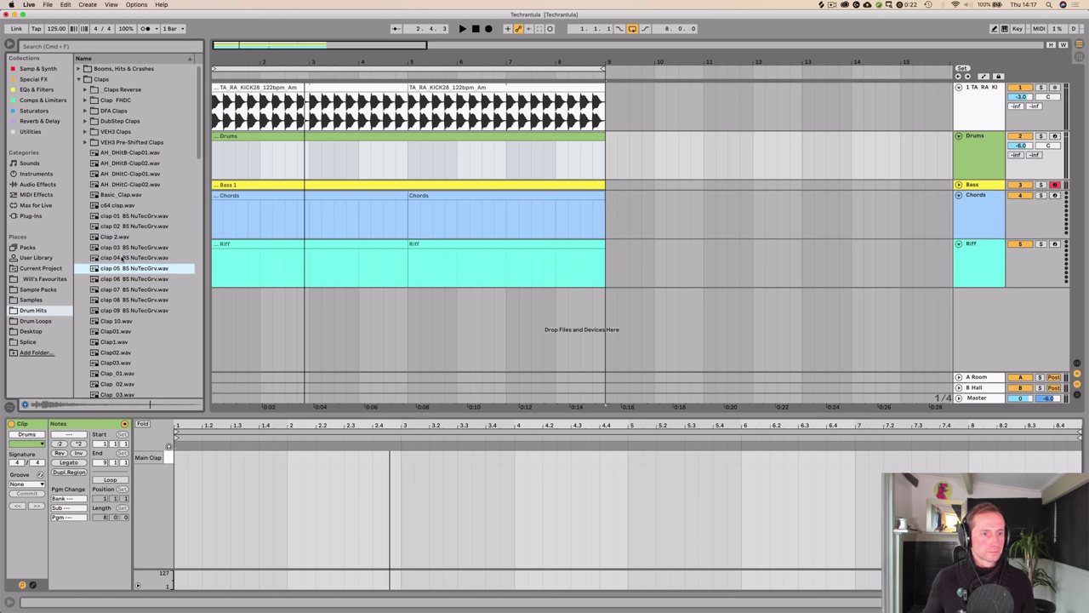
pyautogui.press('Up')
pyautogui.press('Down')
pyautogui.press('Down')
pyautogui.press('Down')
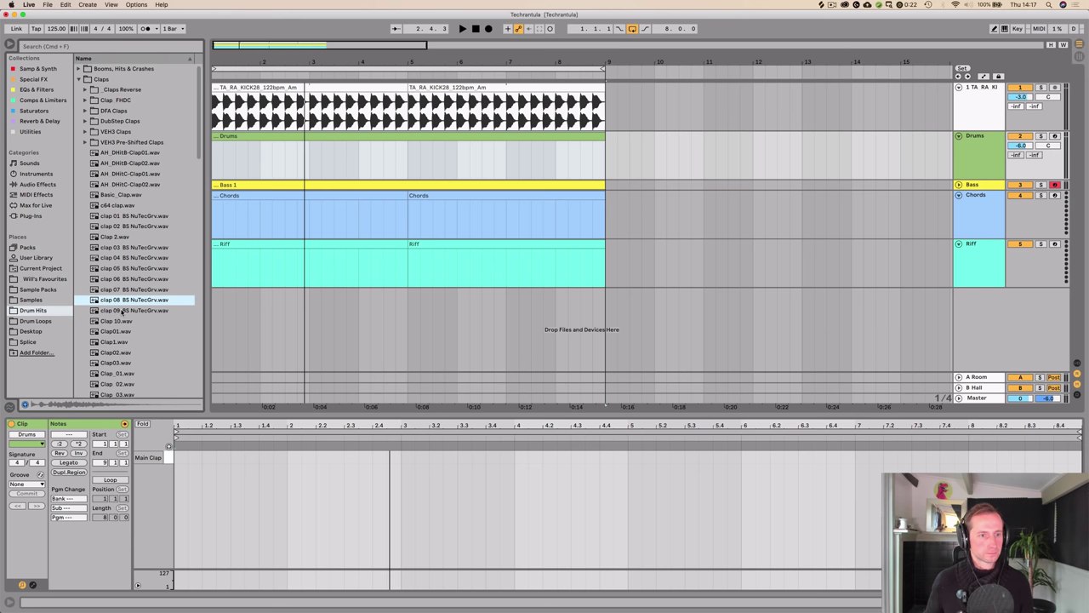
# Step: Compare clap 09 with clap 08 BS NuTecGrv.wav and load clap 08 onto the Main Clap pad of the Drums rack
pyautogui.press('Down')
pyautogui.press('Up')
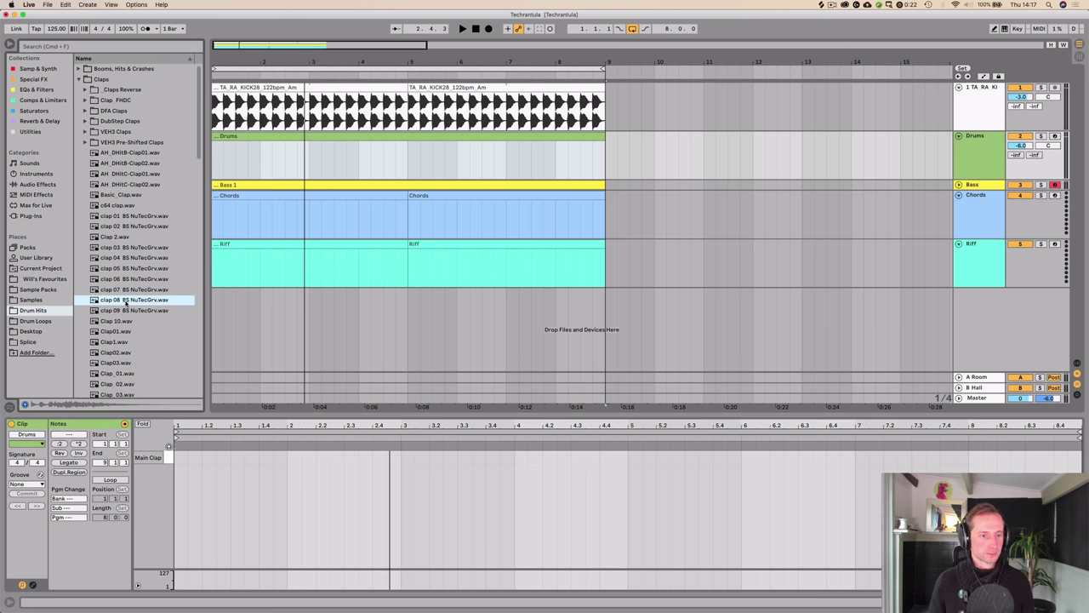
pyautogui.hotkey('shift', 'Tab')
pyautogui.moveTo(125, 302); pyautogui.dragTo(50, 571)
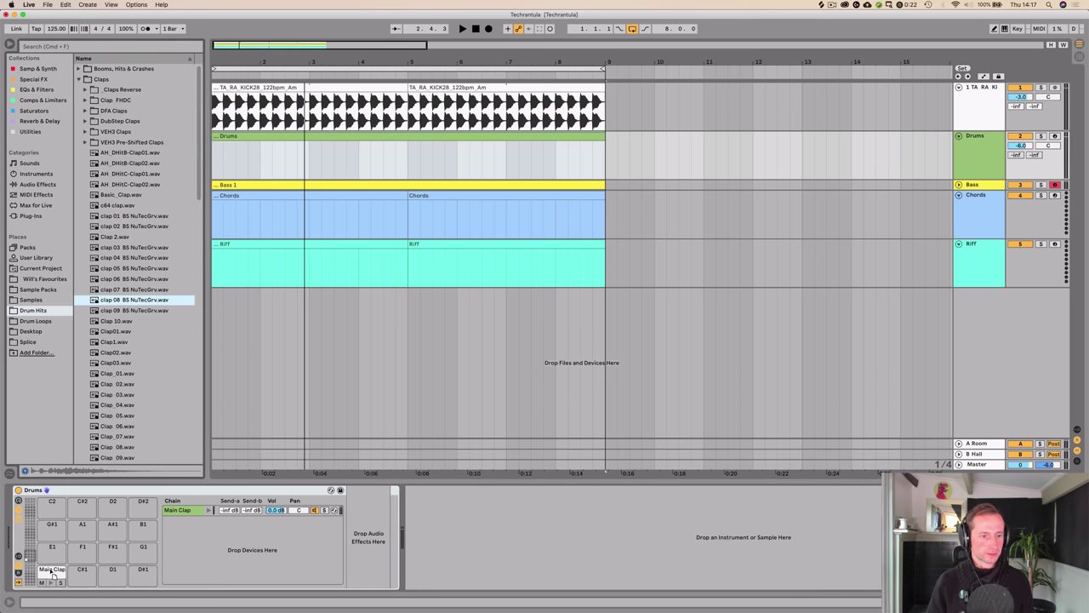
# Step: View the Master track's devices and briefly play the arrangement from bar 1
pyautogui.click(1003, 465)
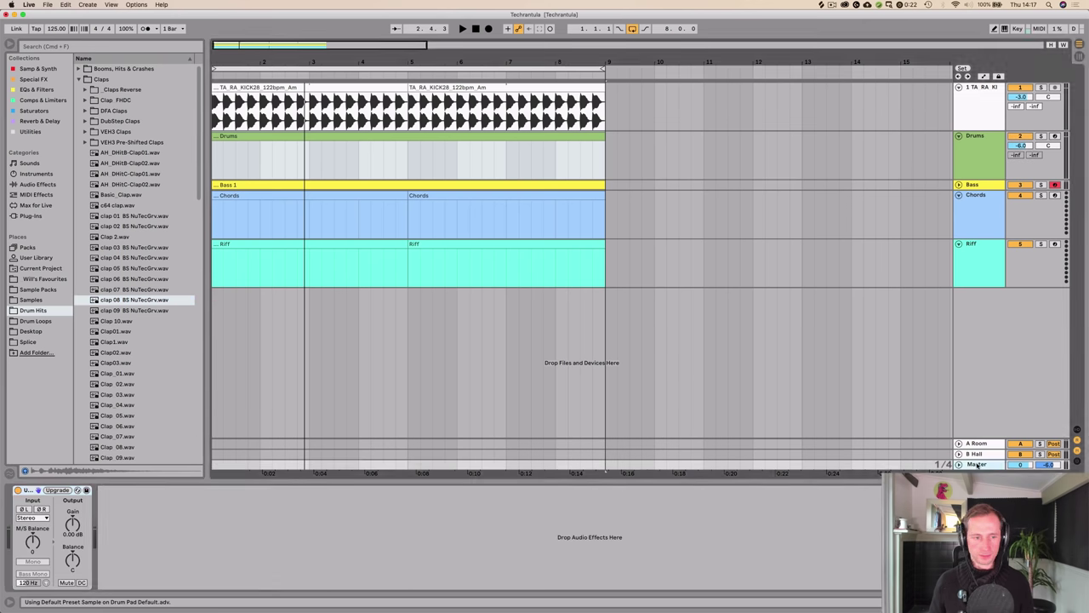
pyautogui.press('space')
pyautogui.press('space')
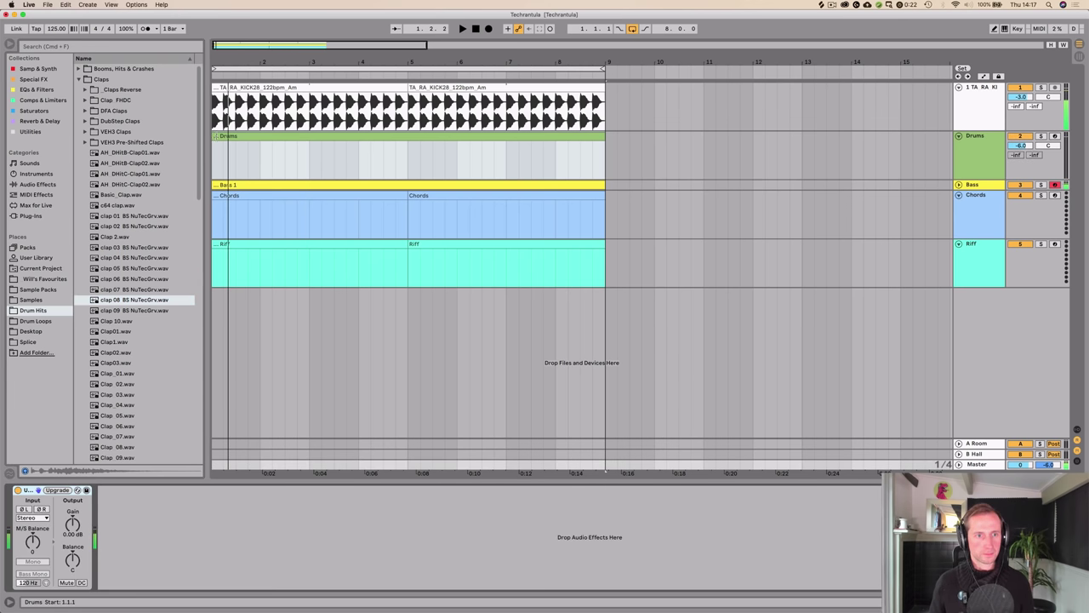
# Step: Open the Drums clip, add a Main Clap note on beat 1.2, and check it with short playback
pyautogui.doubleClick(216, 136)
pyautogui.press('space')
pyautogui.press('space')
pyautogui.doubleClick(208, 456)
pyautogui.press('space')
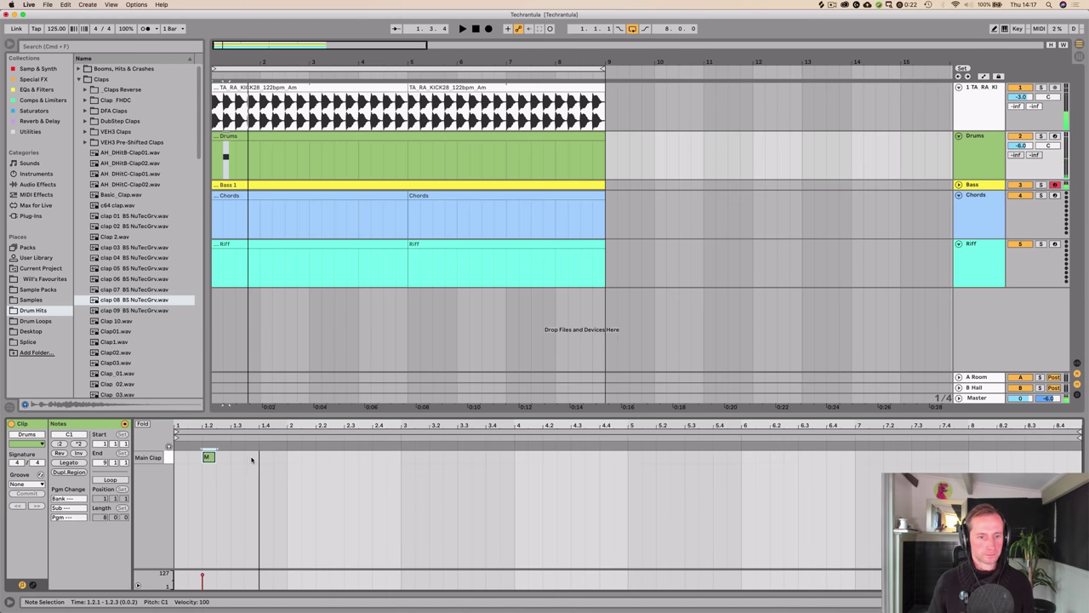
pyautogui.press('space')
# Step: Duplicate the clap's two-beat range 1.1.1 to 1.3.1 repeatedly until claps on beats 2 and 4 fill all eight bars
pyautogui.moveTo(176, 458); pyautogui.dragTo(215, 458)
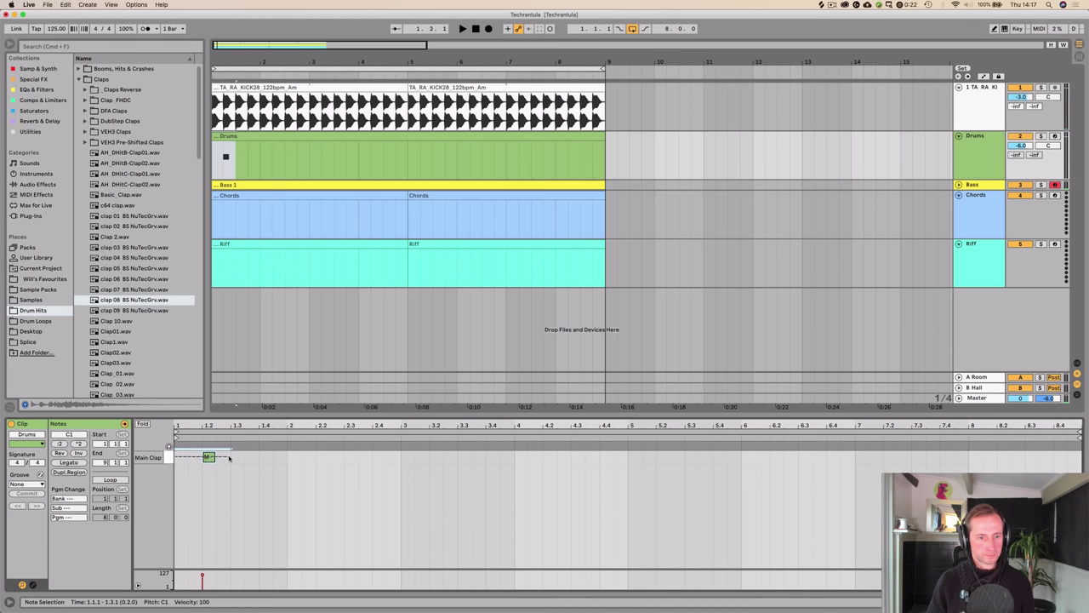
pyautogui.press('super+d')
pyautogui.press('super+d')
pyautogui.press('super+d')
pyautogui.press('super+d')
pyautogui.press('super+d')
pyautogui.press('super+d')
pyautogui.press('super+d')
pyautogui.press('super+d')
pyautogui.press('super+d')
pyautogui.press('space')
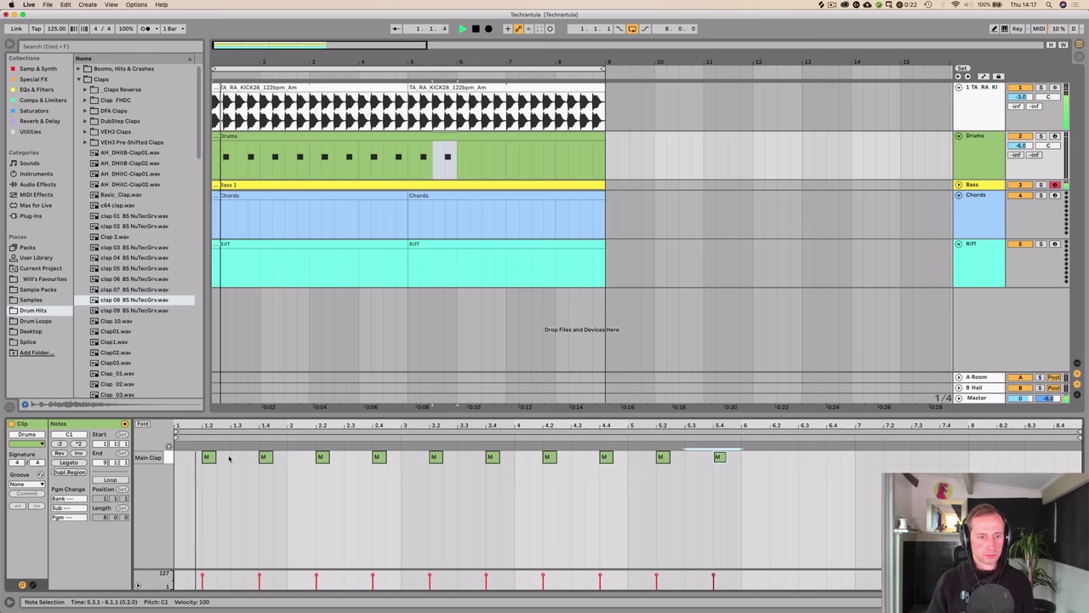
pyautogui.press('super+d')
pyautogui.press('super+d')
pyautogui.press('super+d')
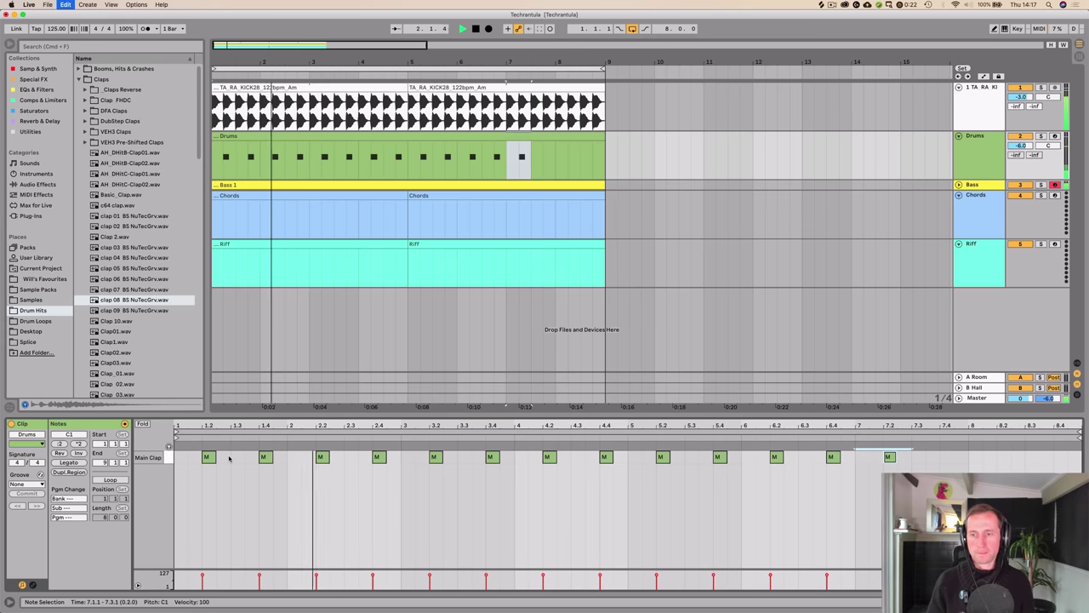
pyautogui.press('super+d')
pyautogui.press('super+d')
pyautogui.press('super+d')
# Step: Add the saturator preset A Bit Warmer.adv after the clap 08 sampler on the Drums rack's Main Clap chain
pyautogui.hotkey('shift', 'Tab')
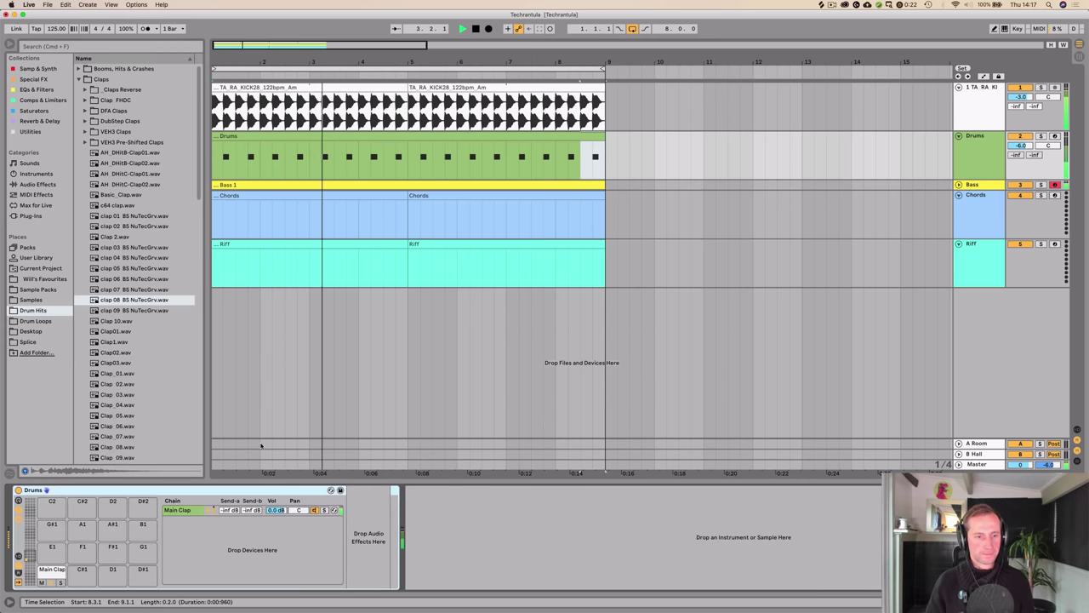
pyautogui.doubleClick(176, 512)
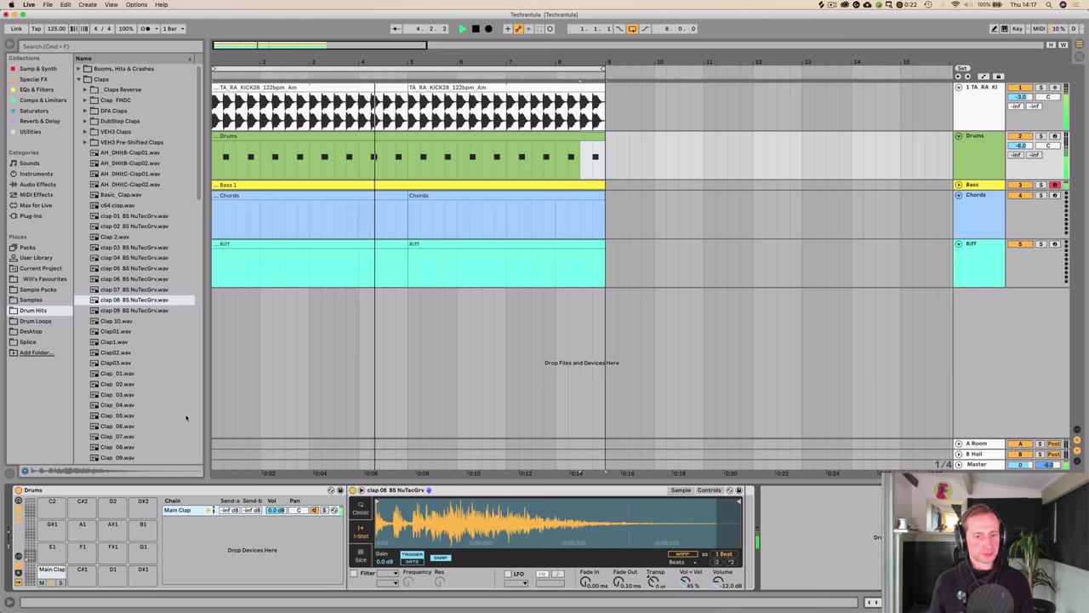
pyautogui.click(34, 111)
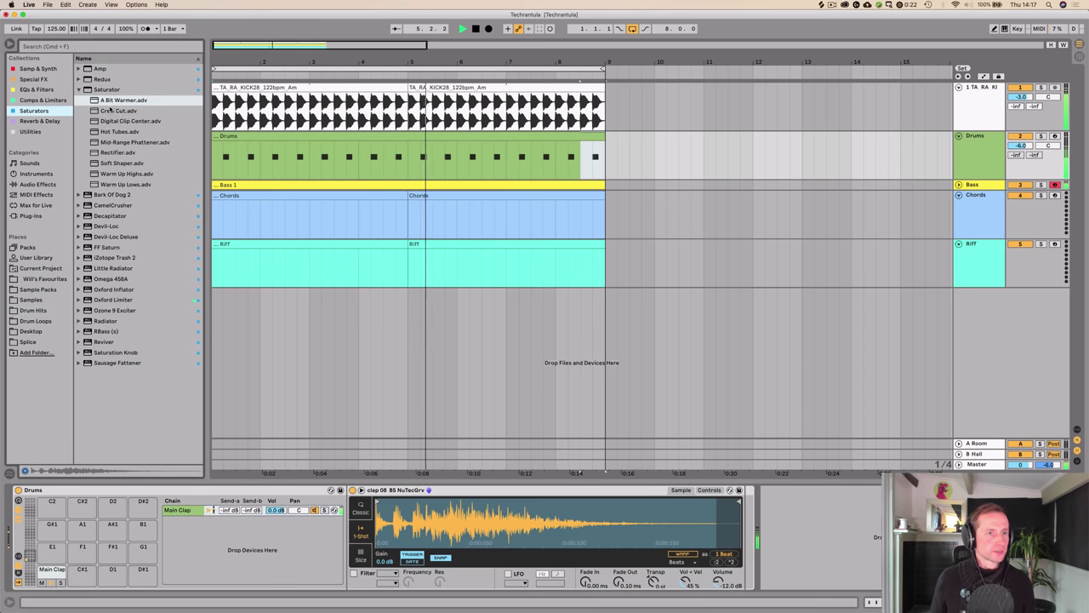
pyautogui.moveTo(107, 101); pyautogui.dragTo(747, 597)
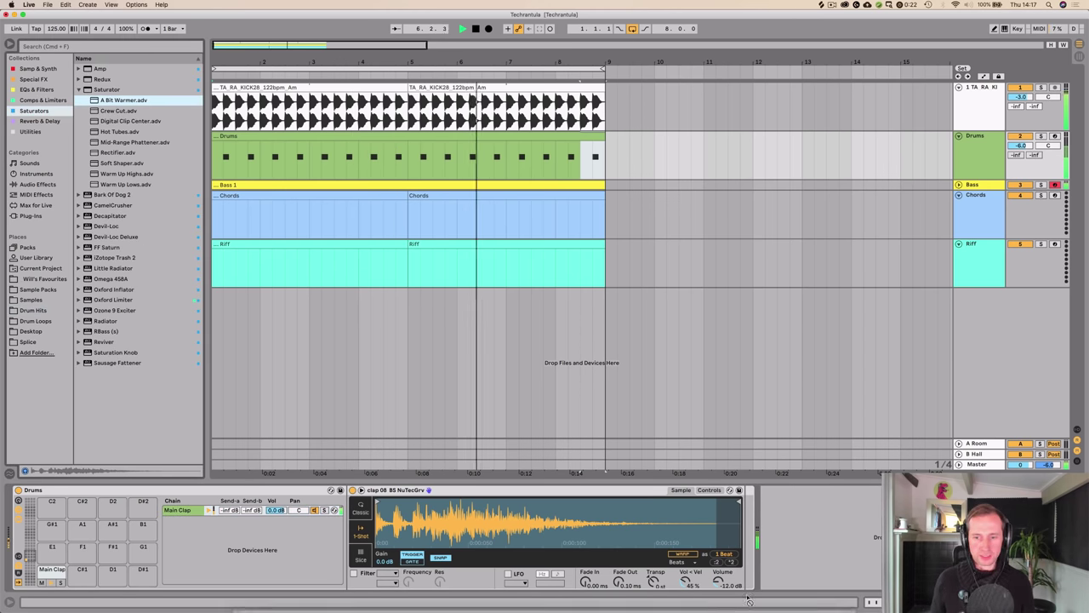
pyautogui.press('Return')
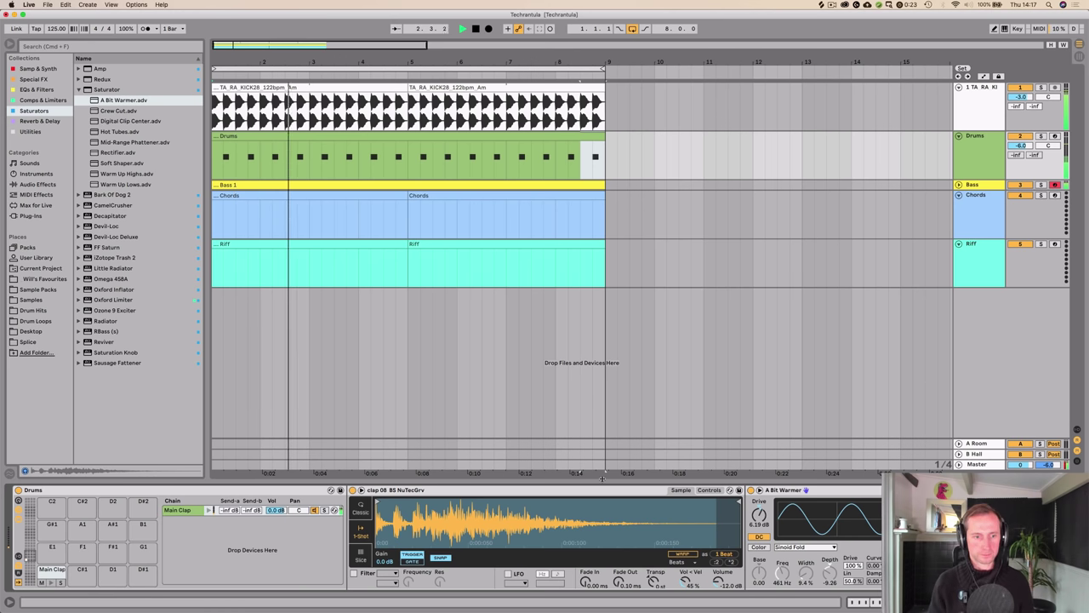
# Step: Inspect the A Room return track's device chain in the mixer, and go back to the Drums track's devices
pyautogui.press('Tab')
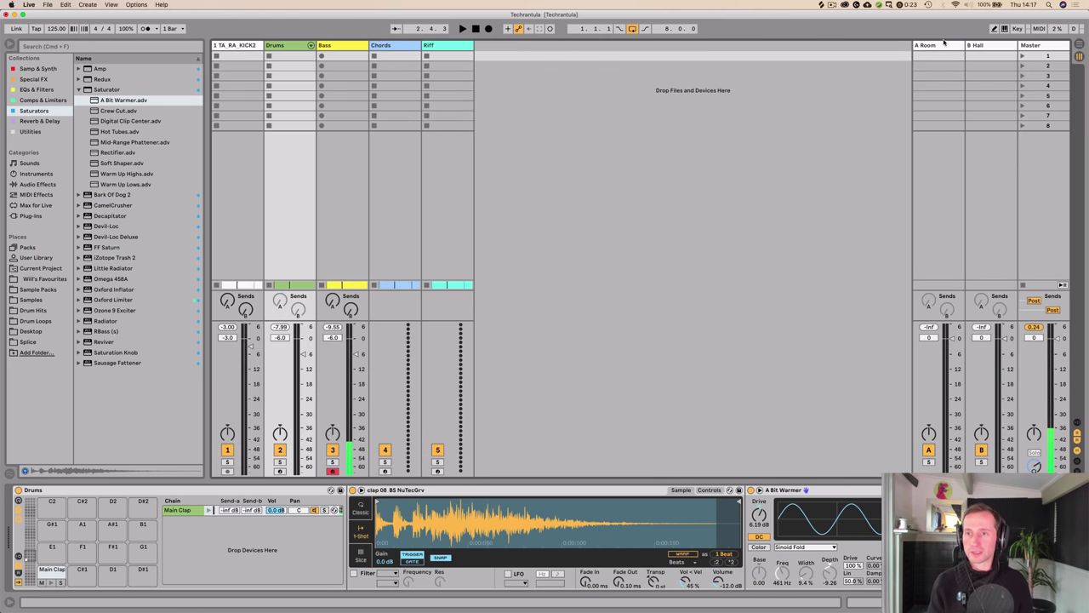
pyautogui.click(938, 51)
pyautogui.press('Tab')
pyautogui.press('Tab')
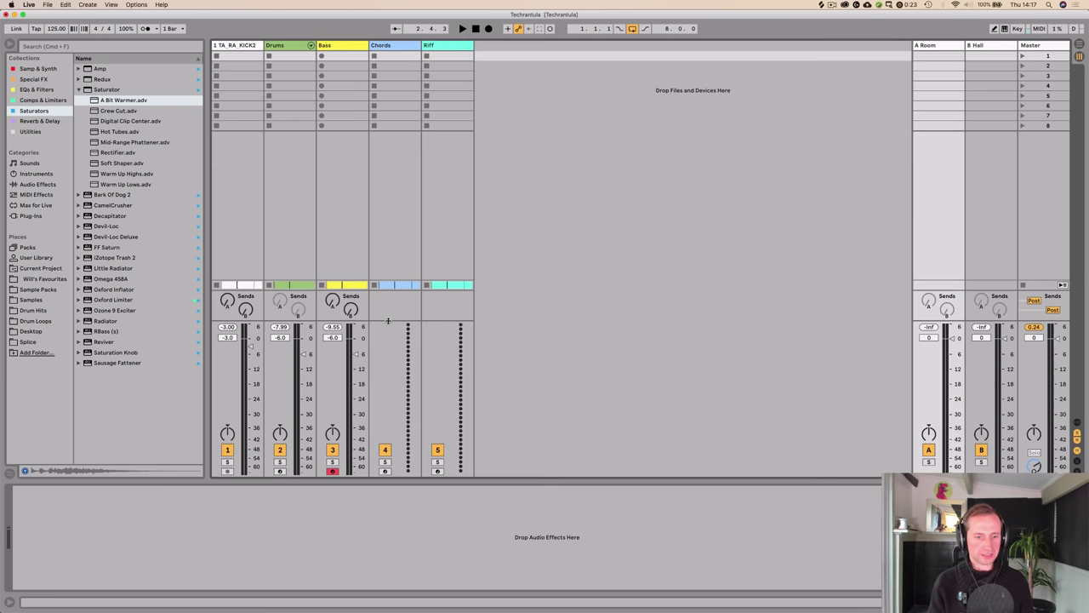
pyautogui.click(297, 47)
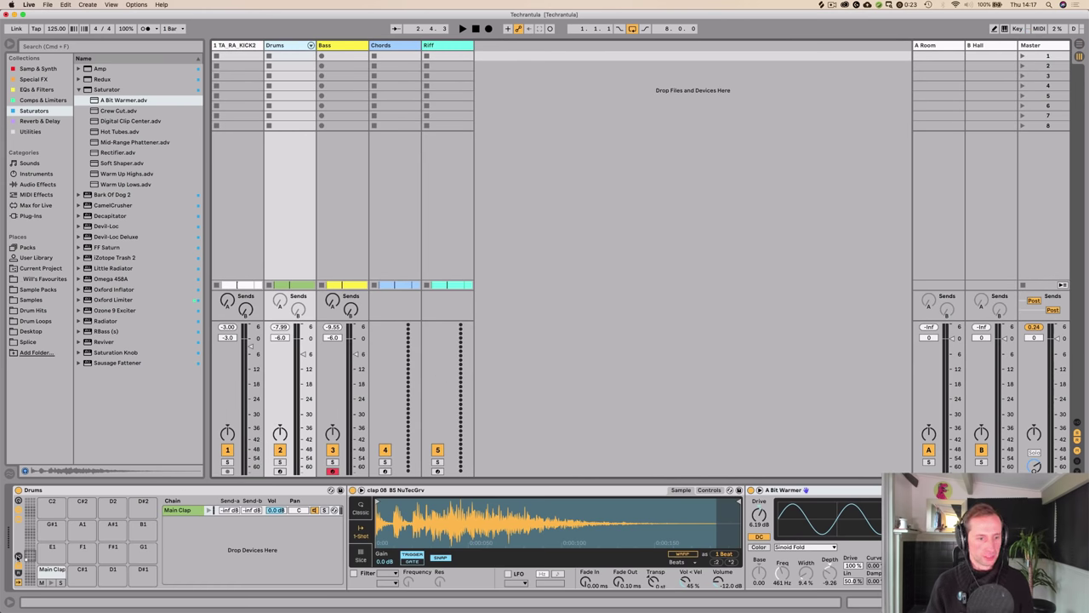
# Step: Show the input/output settings and return chains of the Drums rack, and select the a Room return chain
pyautogui.click(18, 557)
pyautogui.click(17, 574)
pyautogui.click(182, 574)
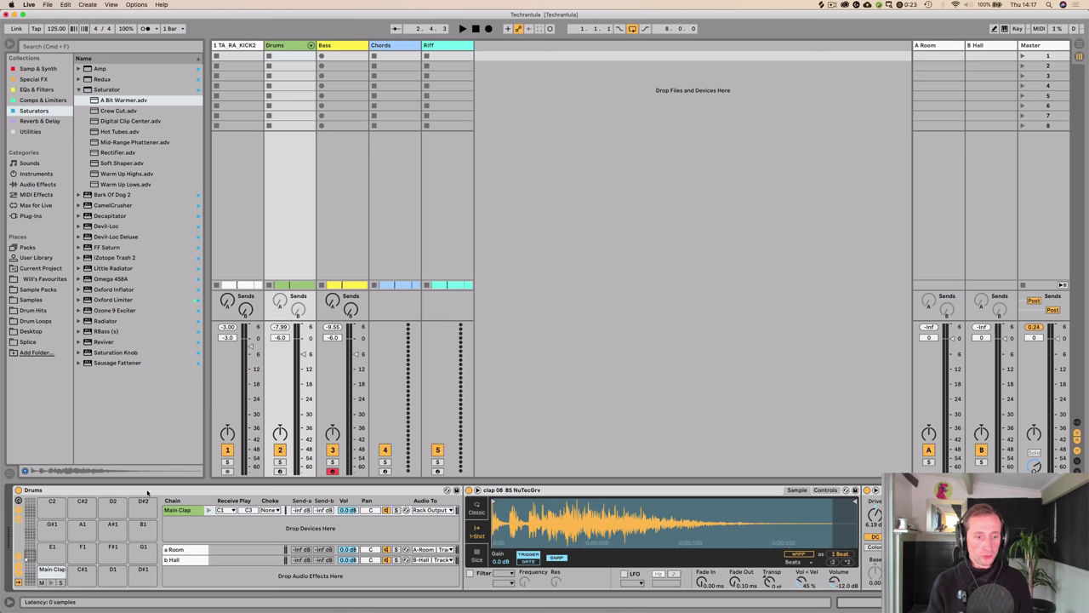
pyautogui.click(182, 550)
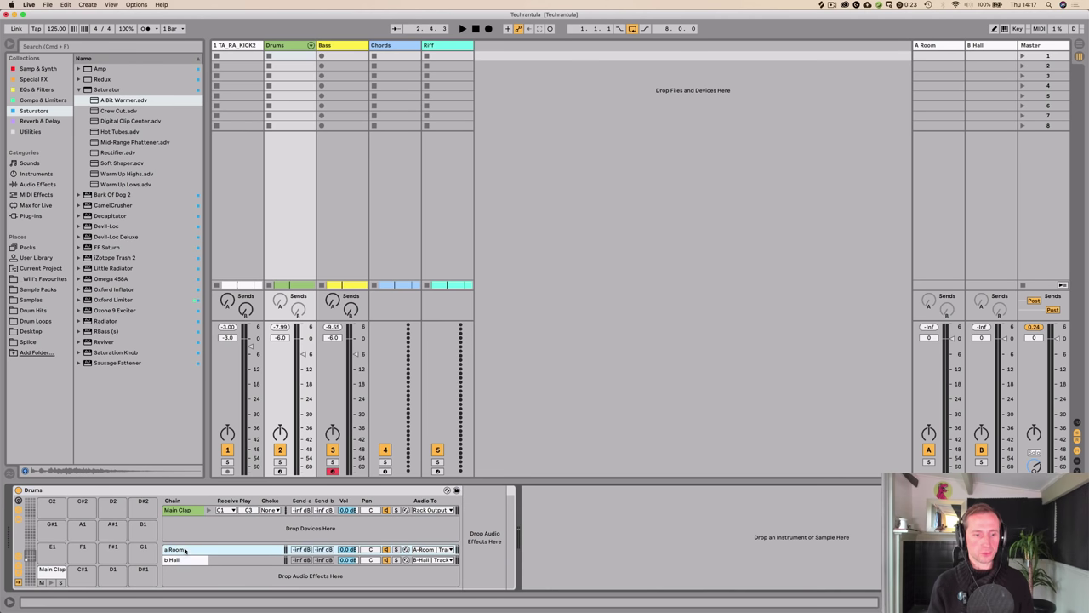
# Step: Raise the Main Clap chain's Send-a level to about -7 dB while playing the arrangement
pyautogui.press('Tab')
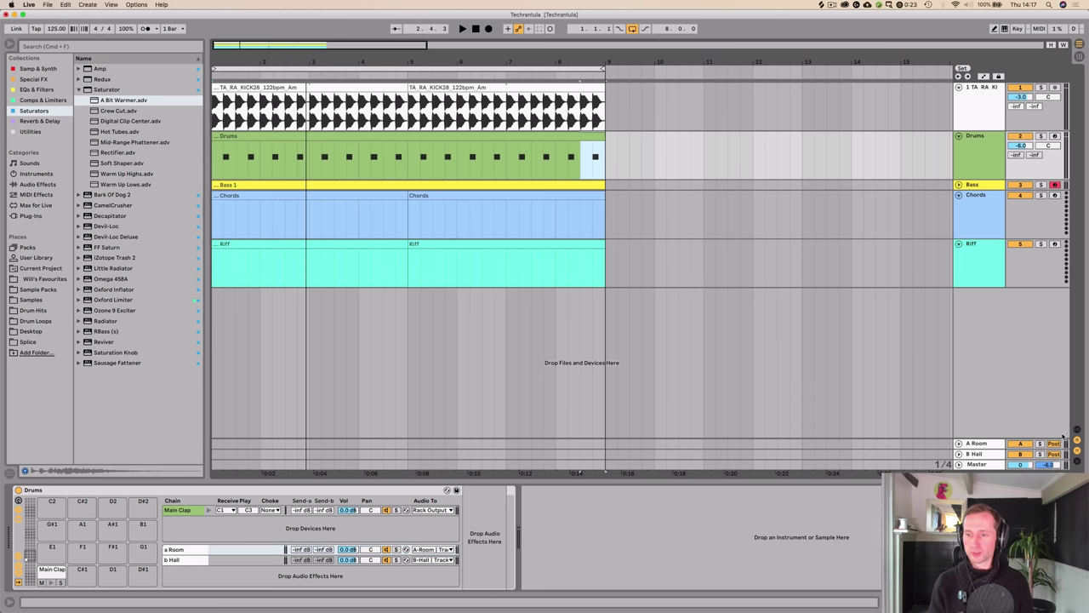
pyautogui.press('Tab')
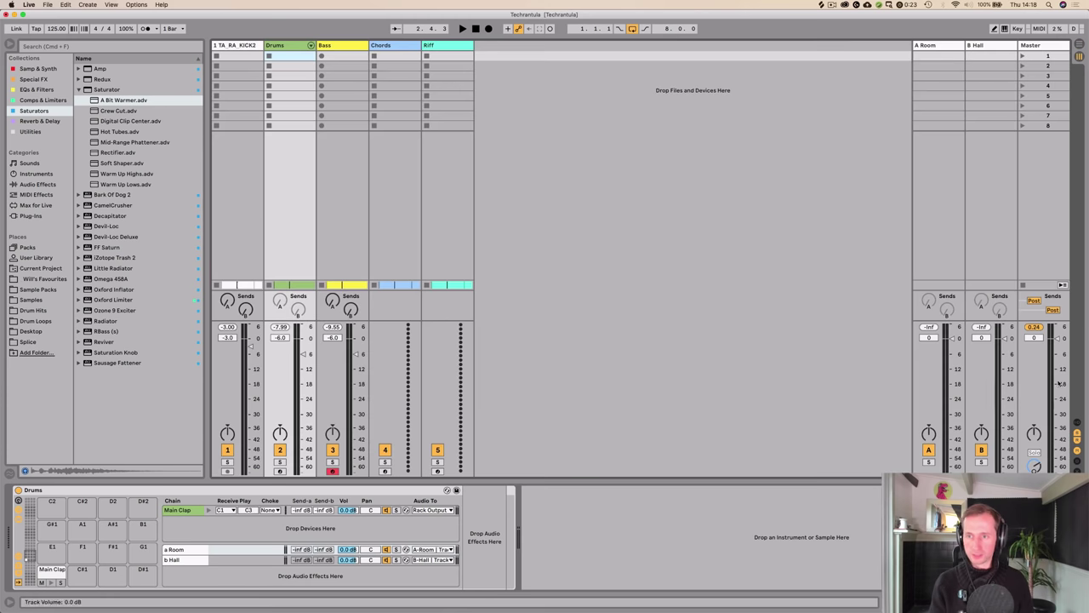
pyautogui.press('Tab')
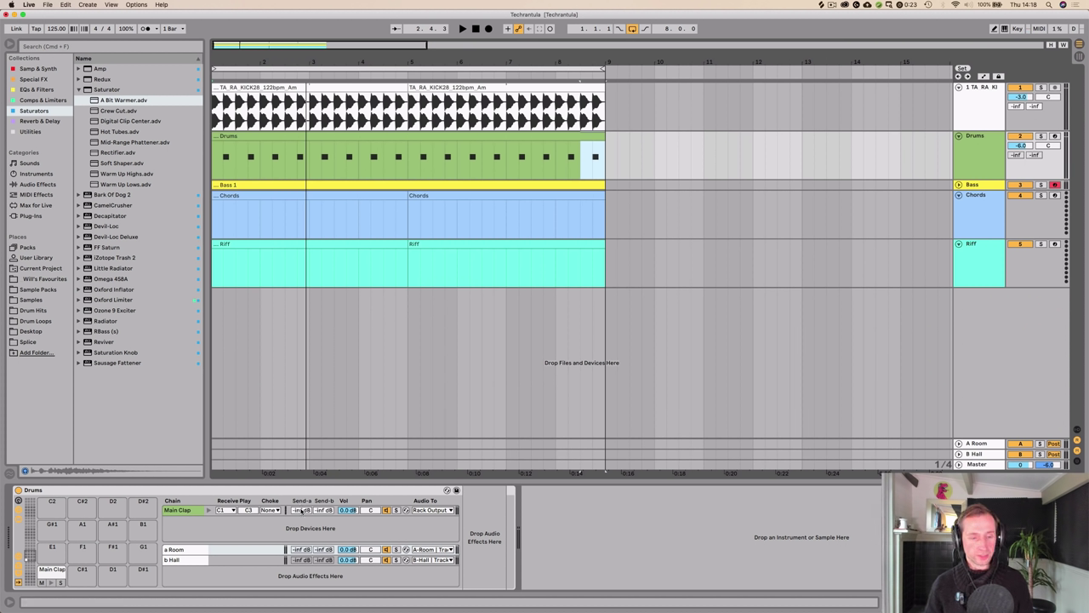
pyautogui.press('space')
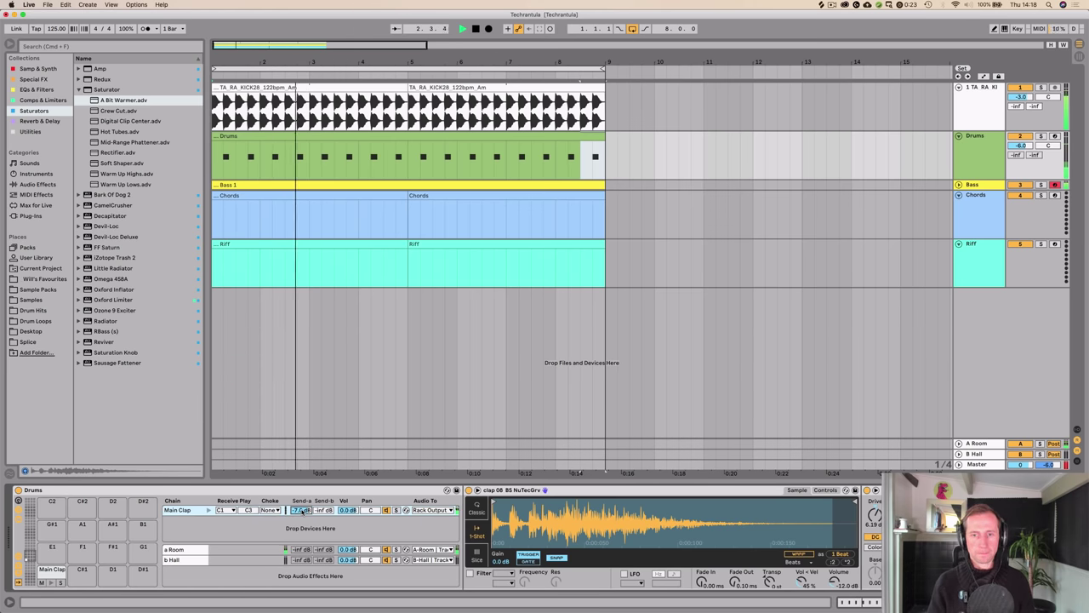
pyautogui.press('space')
# Step: Add a Reverb to the A Room return track with Dry/Wet at 100 % and Predelay at 0.50 ms
pyautogui.press('Tab')
pyautogui.click(946, 49)
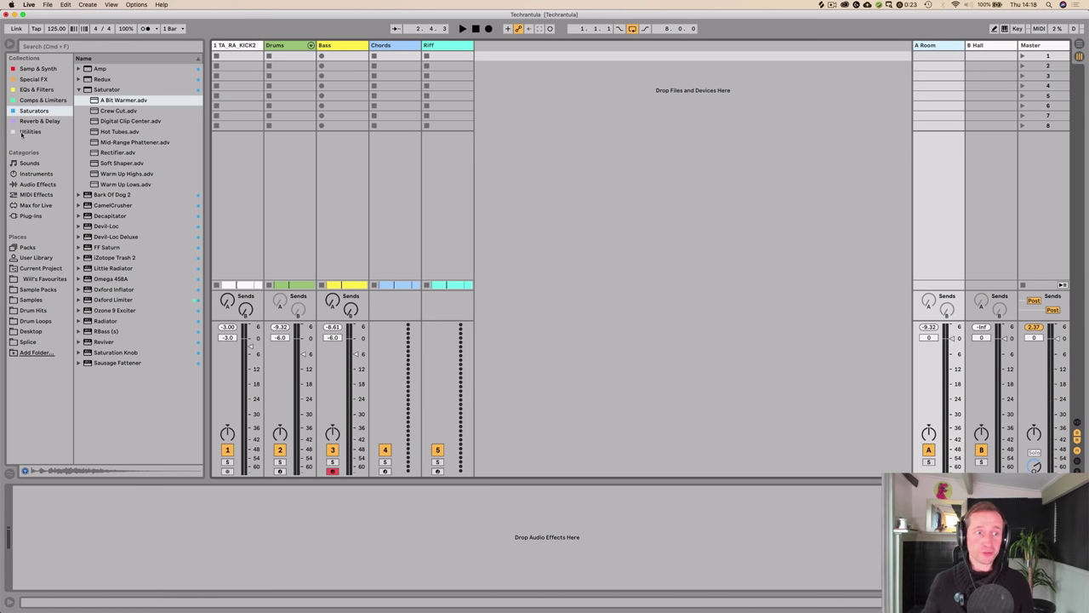
pyautogui.click(36, 121)
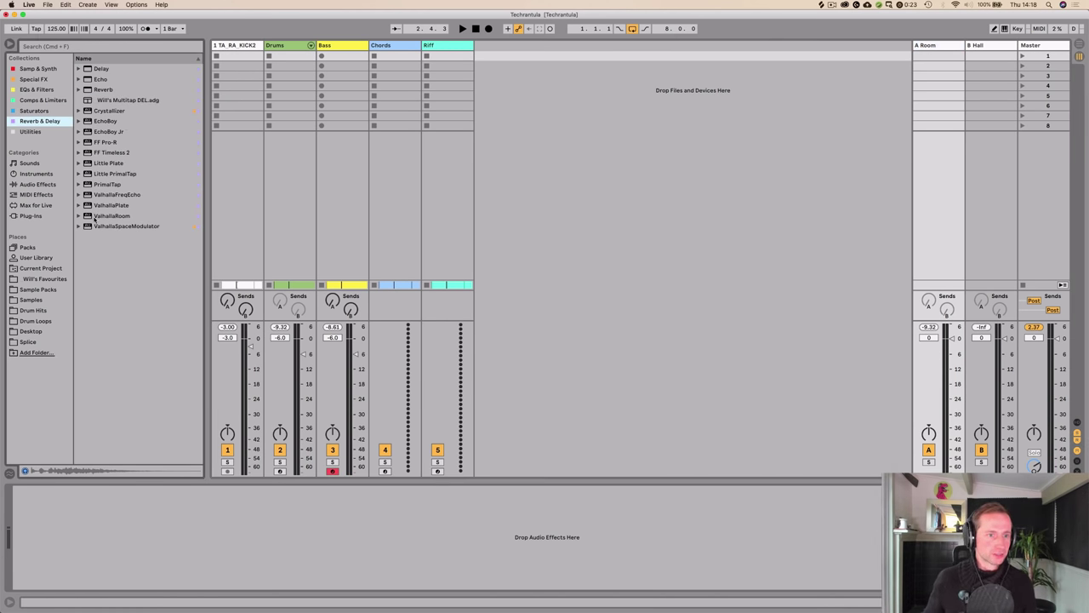
pyautogui.click(95, 88)
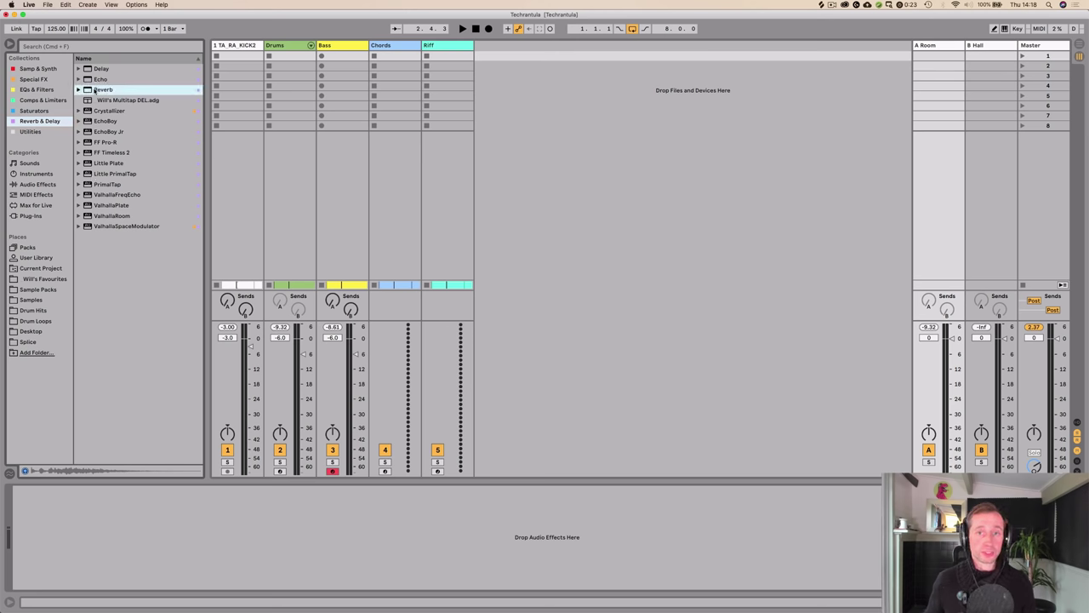
pyautogui.moveTo(101, 535); pyautogui.dragTo(100, 538)
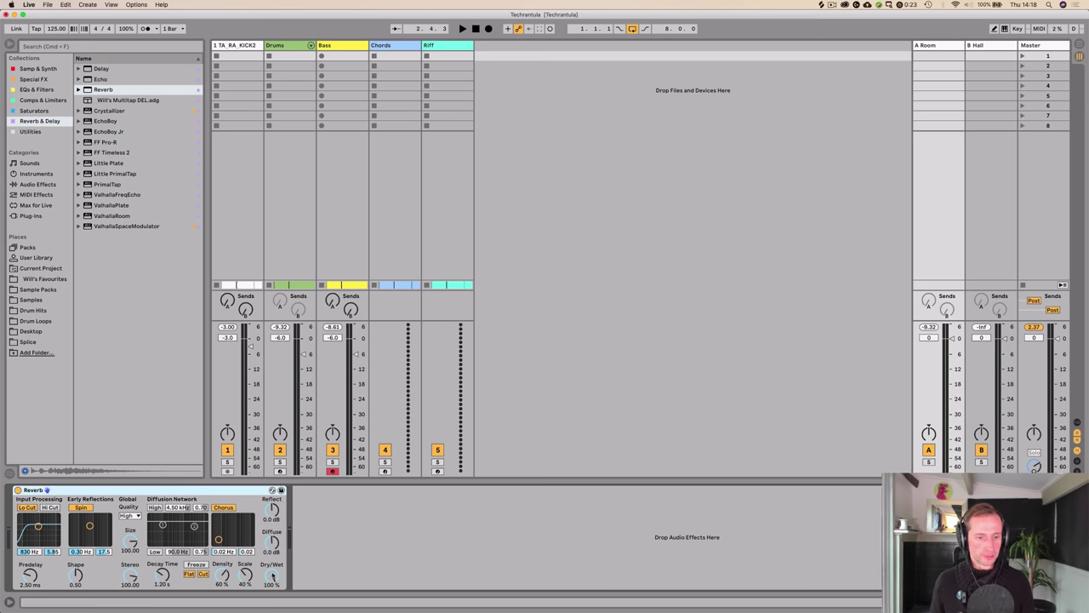
pyautogui.click(33, 579)
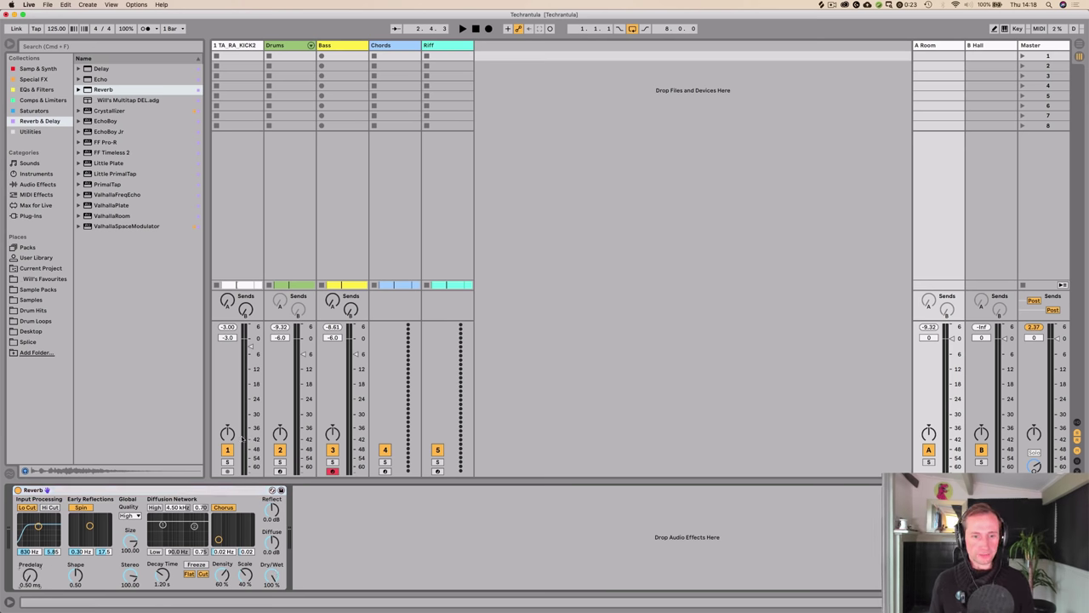
# Step: Play the track and shorten the A Room Reverb's Decay Time to 432 ms
pyautogui.press('space')
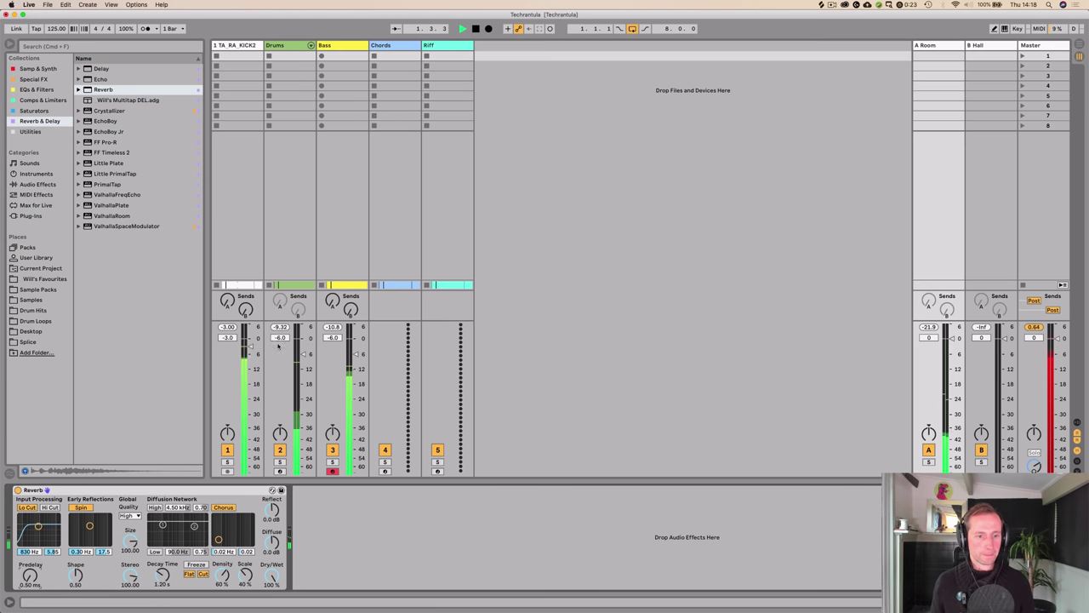
pyautogui.press('Tab')
pyautogui.press('Tab')
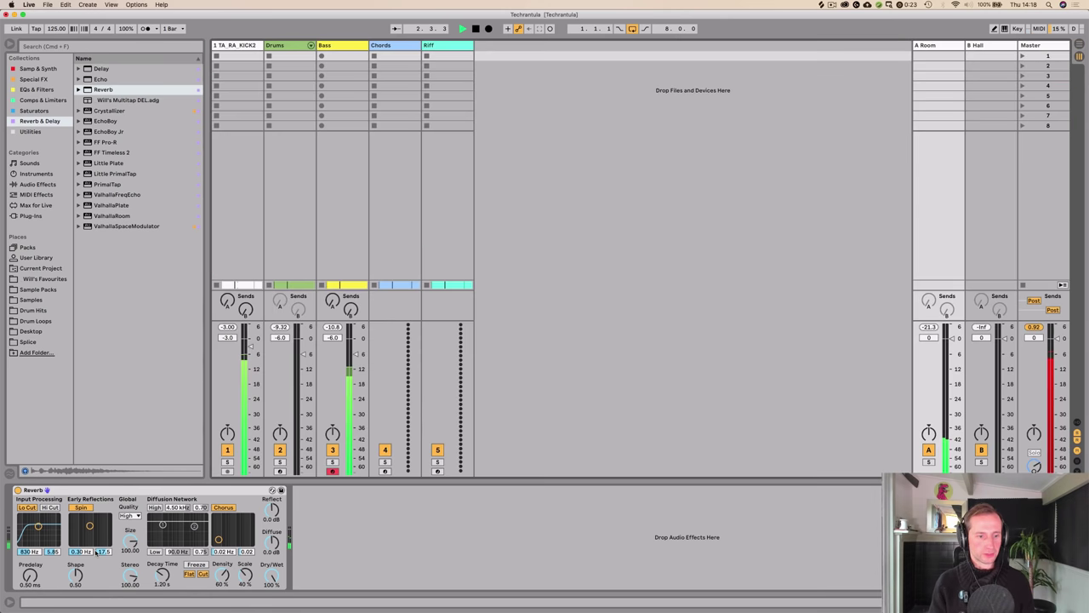
pyautogui.moveTo(163, 575); pyautogui.dragTo(167, 603)
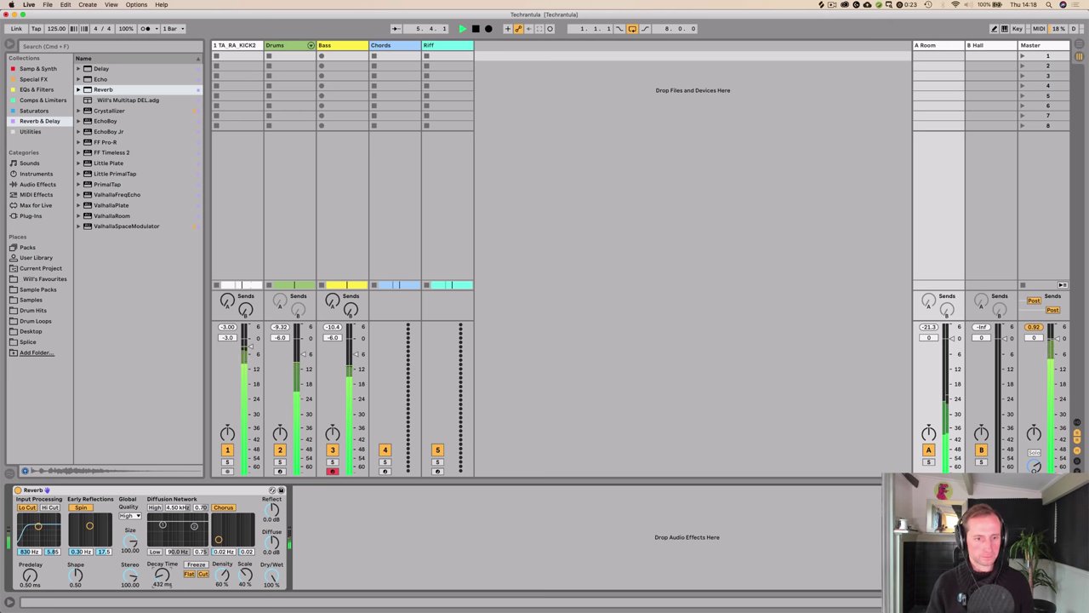
# Step: Switch the A Room return off and on during playback to compare the clap with and without reverb
pyautogui.press('Tab')
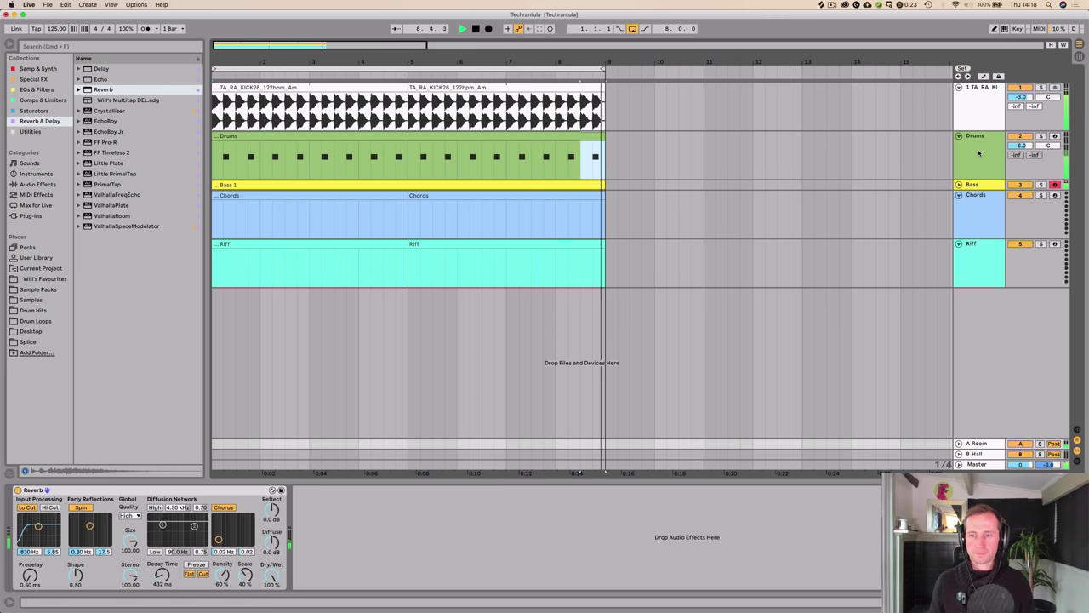
pyautogui.press('Tab')
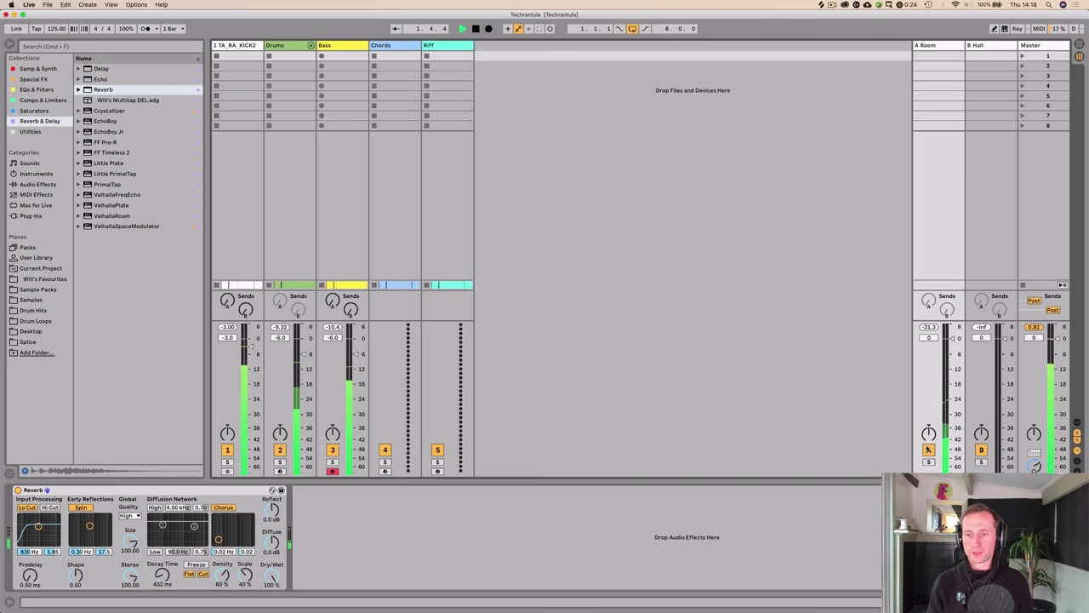
pyautogui.click(930, 449)
pyautogui.click(929, 449)
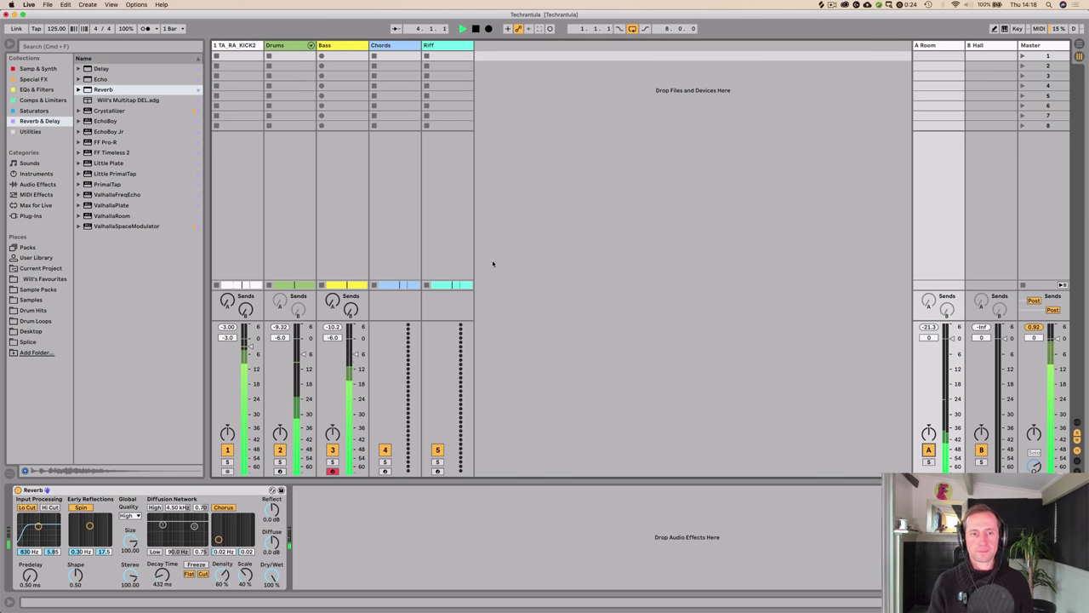
pyautogui.press('space')
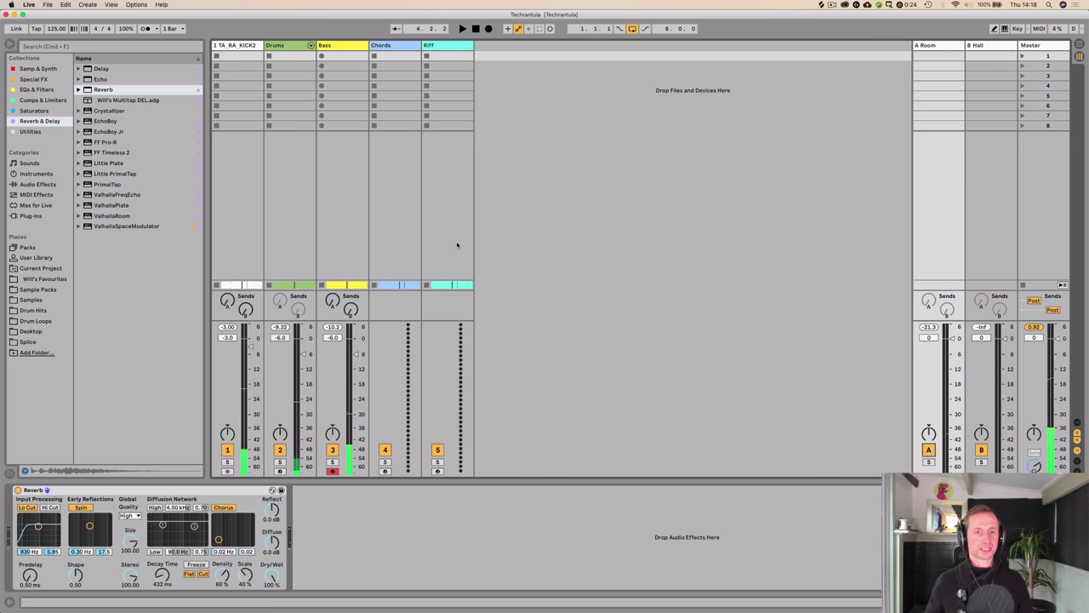
# Step: Apply the MPC 16 groove from the Groove Pool to the Drums clip in the arrangement
pyautogui.press('Tab')
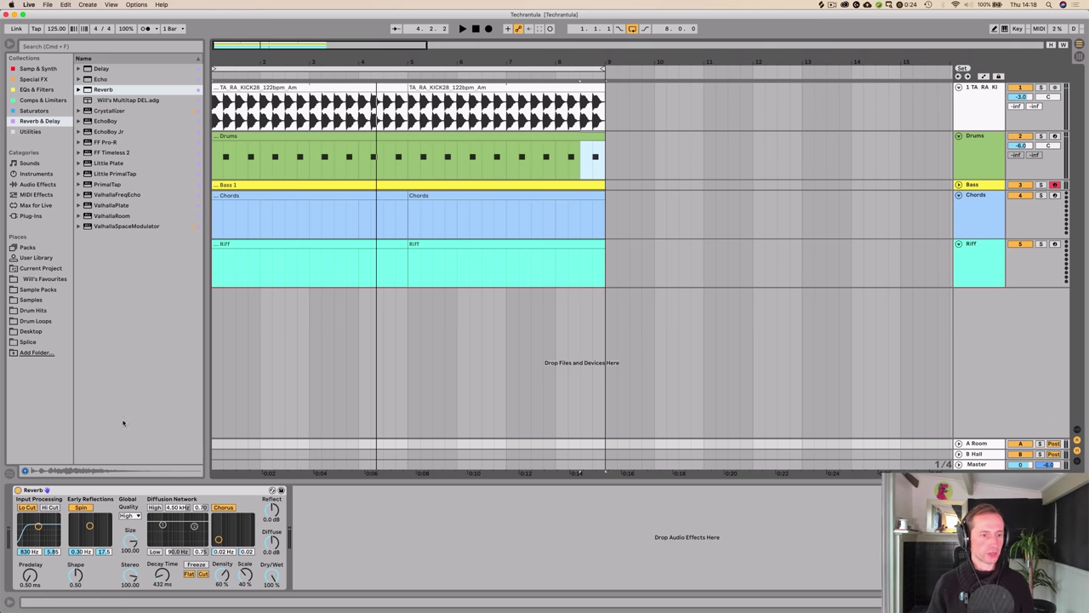
pyautogui.click(6, 474)
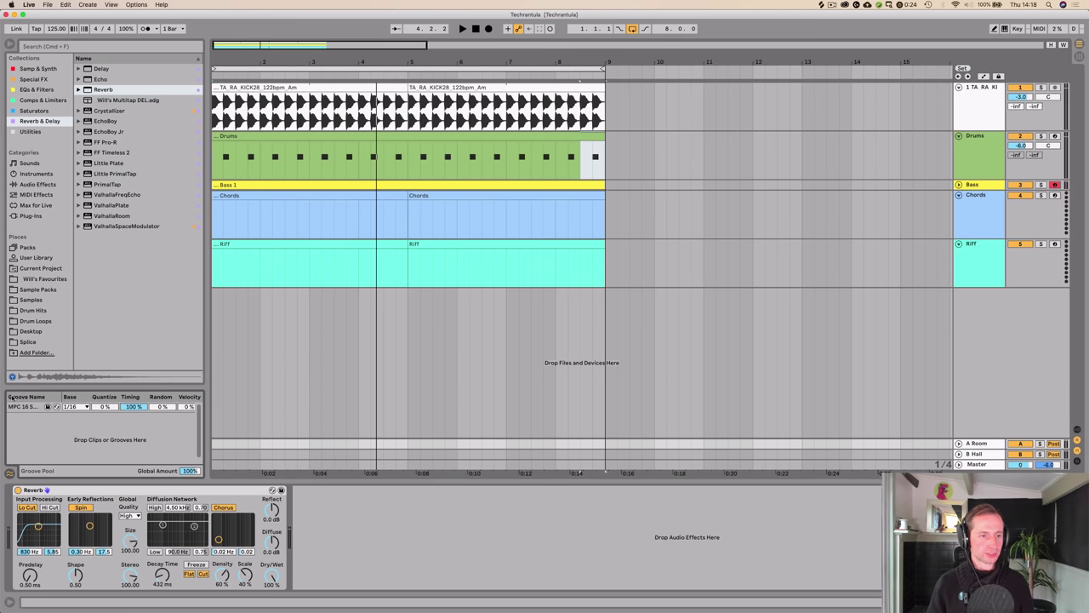
pyautogui.moveTo(11, 409)
pyautogui.mouseDown()
pyautogui.moveTo(192, 340)
pyautogui.moveTo(265, 249)
pyautogui.moveTo(248, 146)
pyautogui.mouseUp()
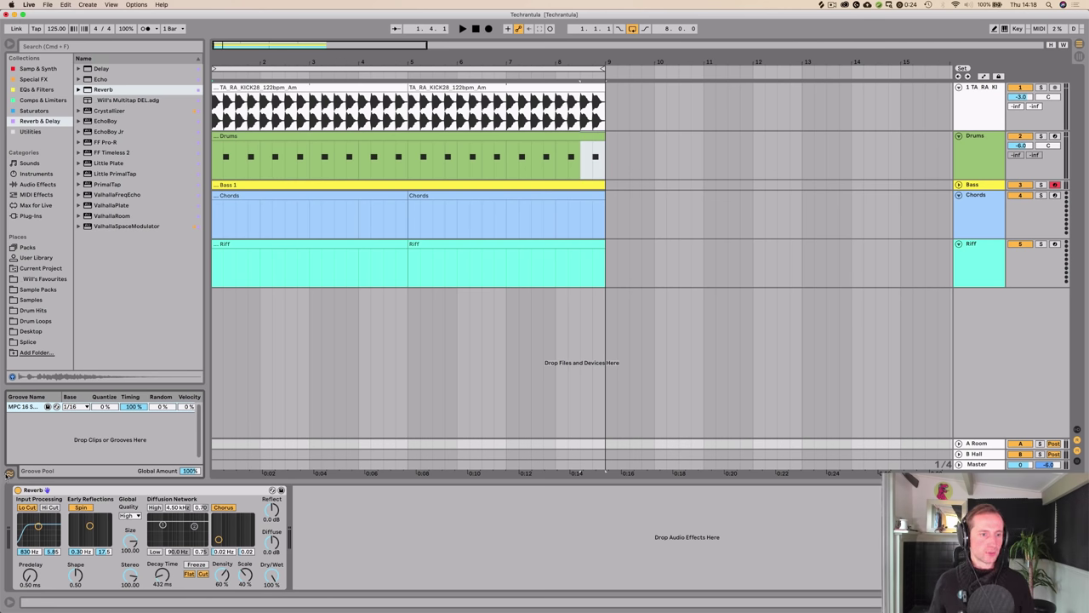
pyautogui.click(8, 473)
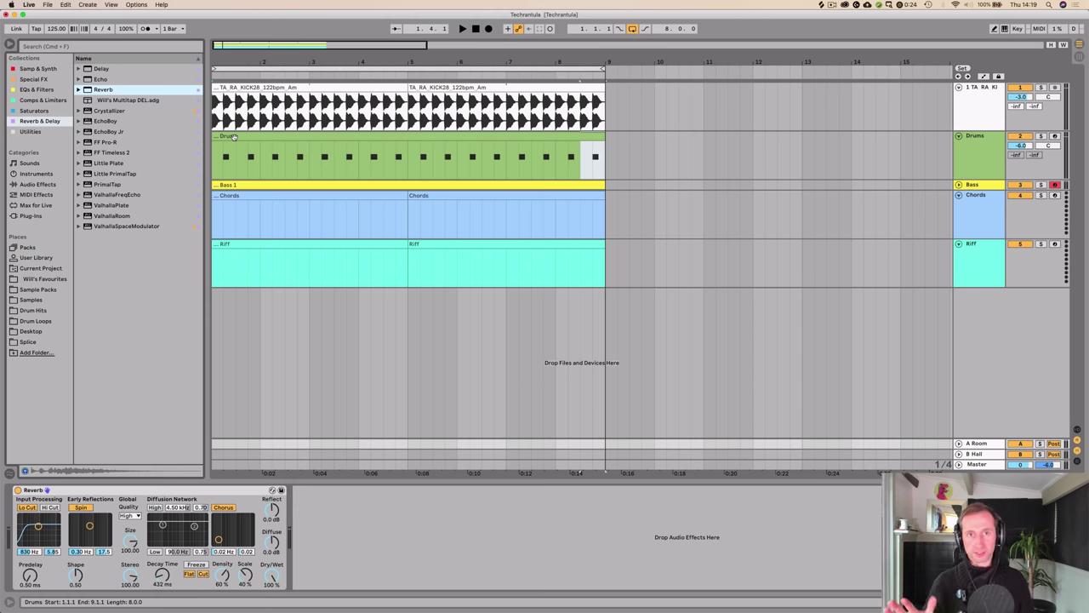
# Step: Browse the Drum Hits categories, collapsing the Claps folder and expanding Cymbals (Ride)
pyautogui.click(33, 311)
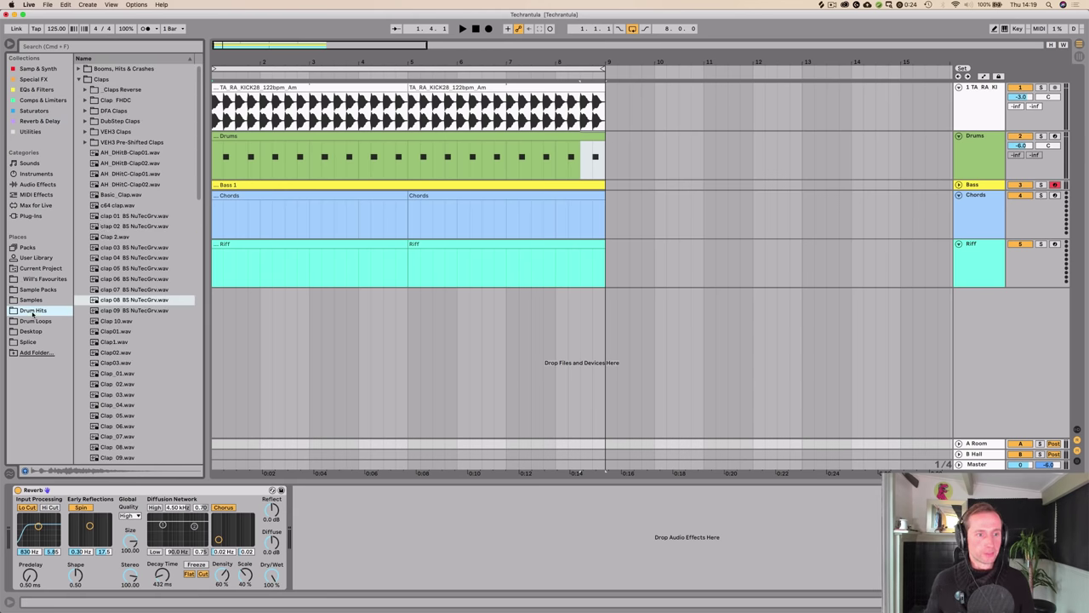
pyautogui.click(79, 80)
pyautogui.click(112, 142)
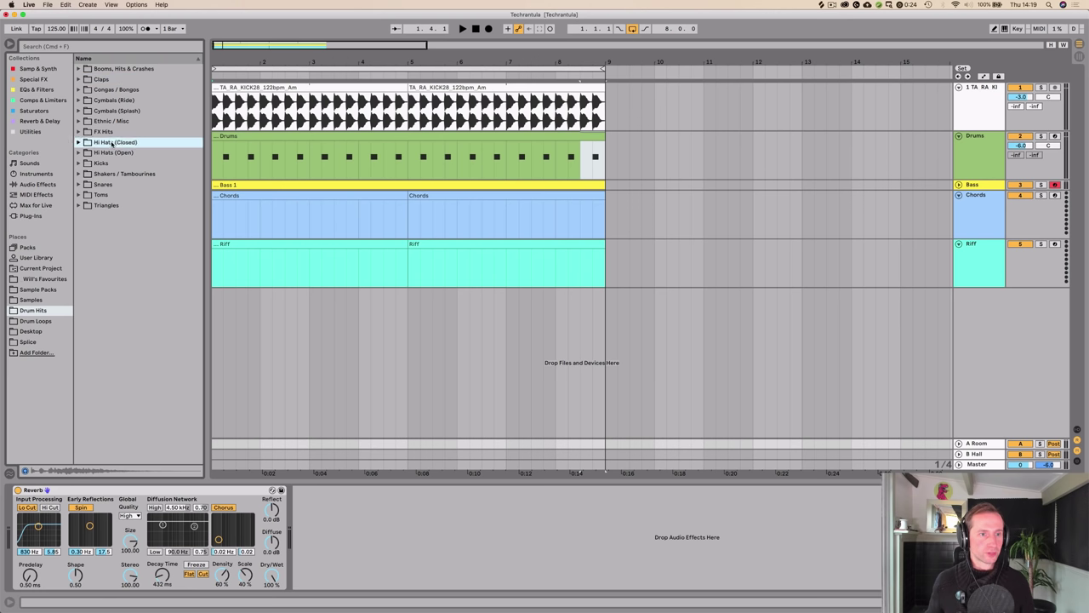
pyautogui.press('Down')
pyautogui.press('Down')
pyautogui.press('Down')
pyautogui.press('Up')
pyautogui.press('Up')
pyautogui.press('Up')
pyautogui.press('Up')
pyautogui.press('Up')
pyautogui.press('Up')
pyautogui.press('Up')
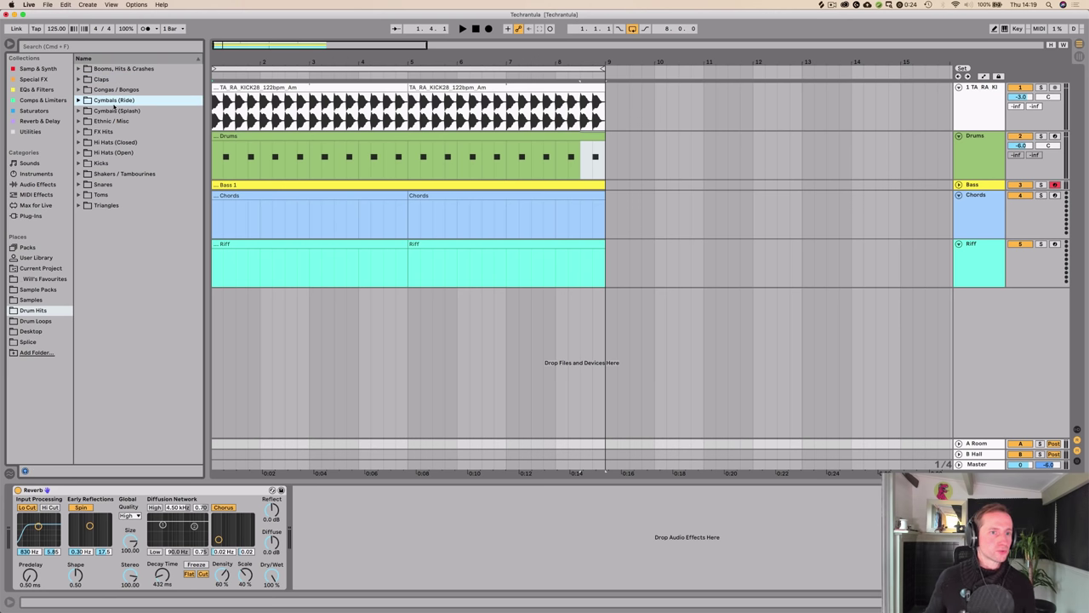
pyautogui.press('Right')
# Step: Audition the samples in the Cymbals (Ride) folder and choose hat 017 BS NuTecGrv.wav
pyautogui.click(102, 174)
pyautogui.press('Up')
pyautogui.press('Up')
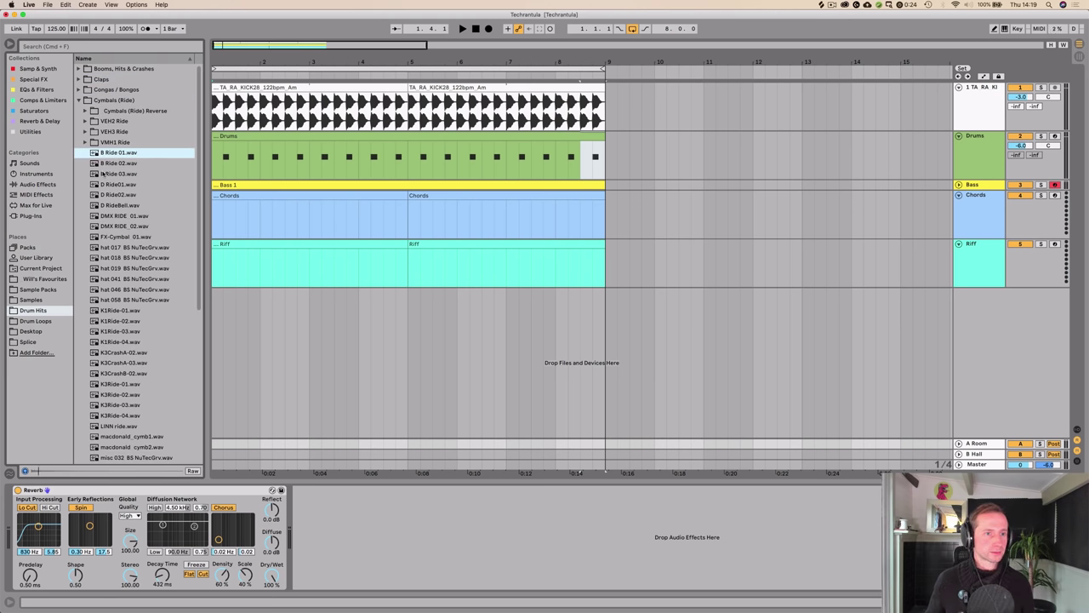
pyautogui.press('Down')
pyautogui.press('Down')
pyautogui.press('Down')
pyautogui.press('Down')
pyautogui.press('Down')
pyautogui.press('Down')
pyautogui.press('Down')
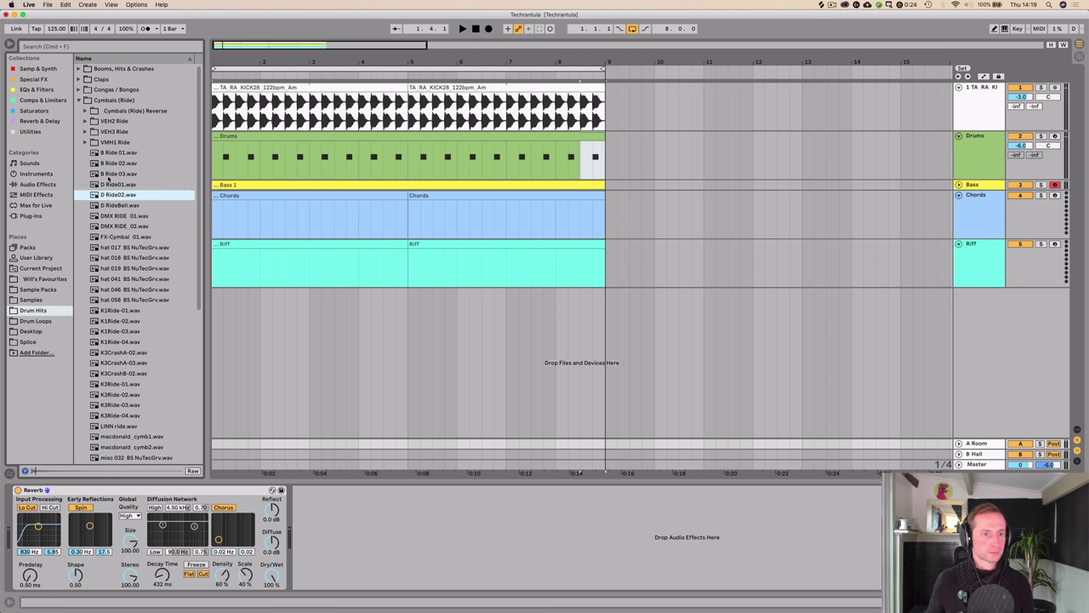
pyautogui.press('Down')
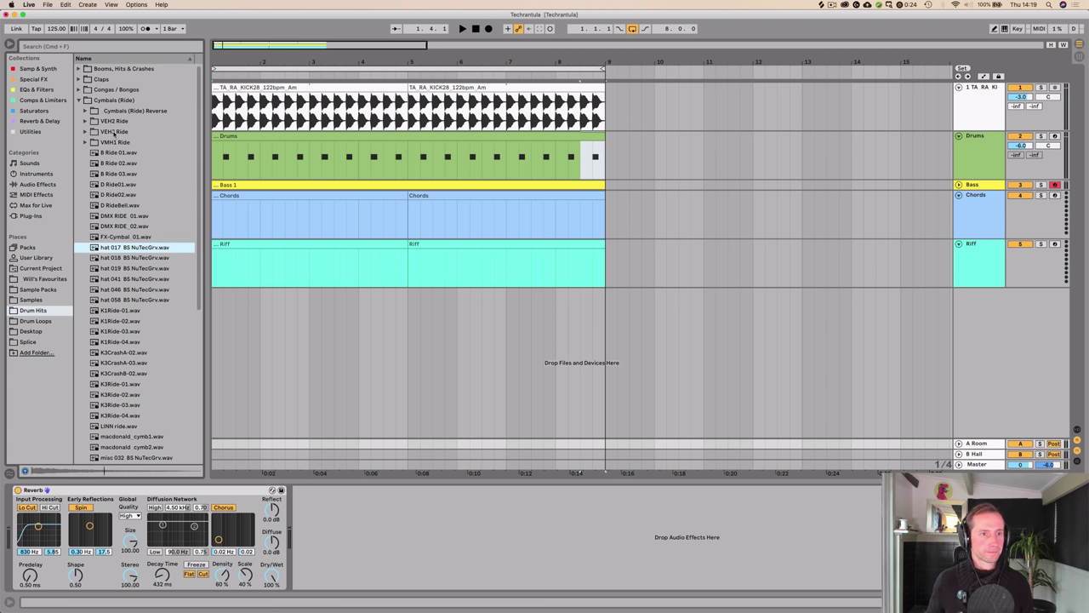
pyautogui.press('Down')
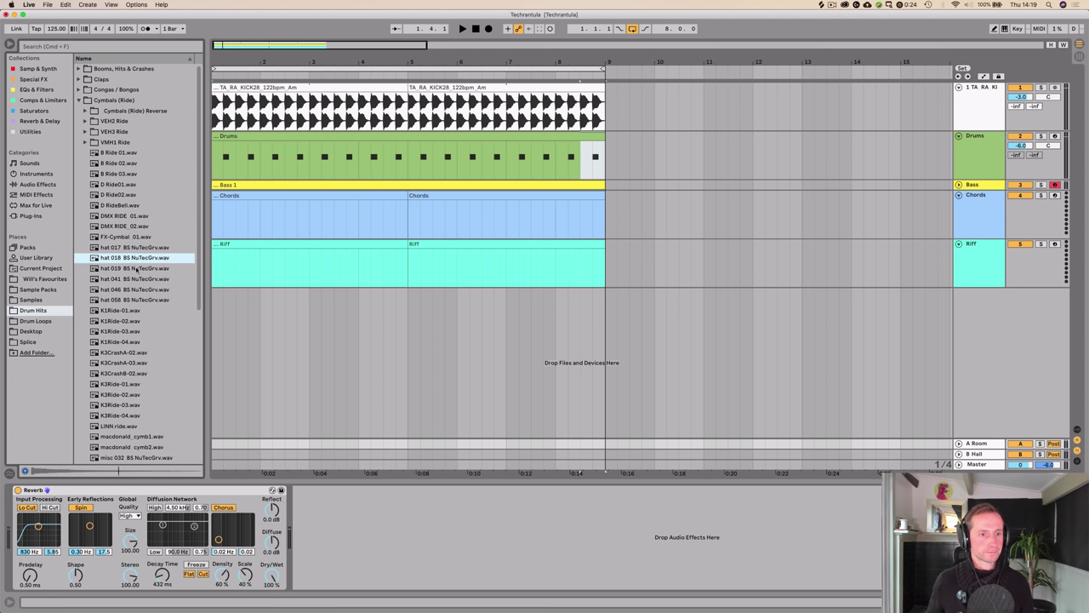
pyautogui.press('Up')
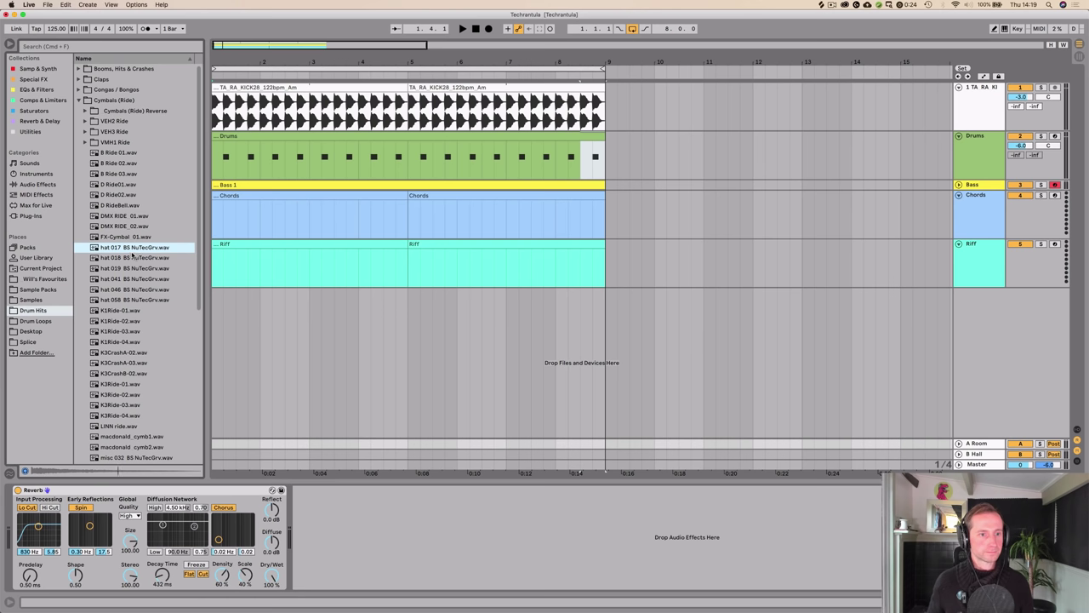
# Step: Load hat 017 BS NuTecGrv.wav onto the C#1 pad of the Drums rack
pyautogui.click(230, 150)
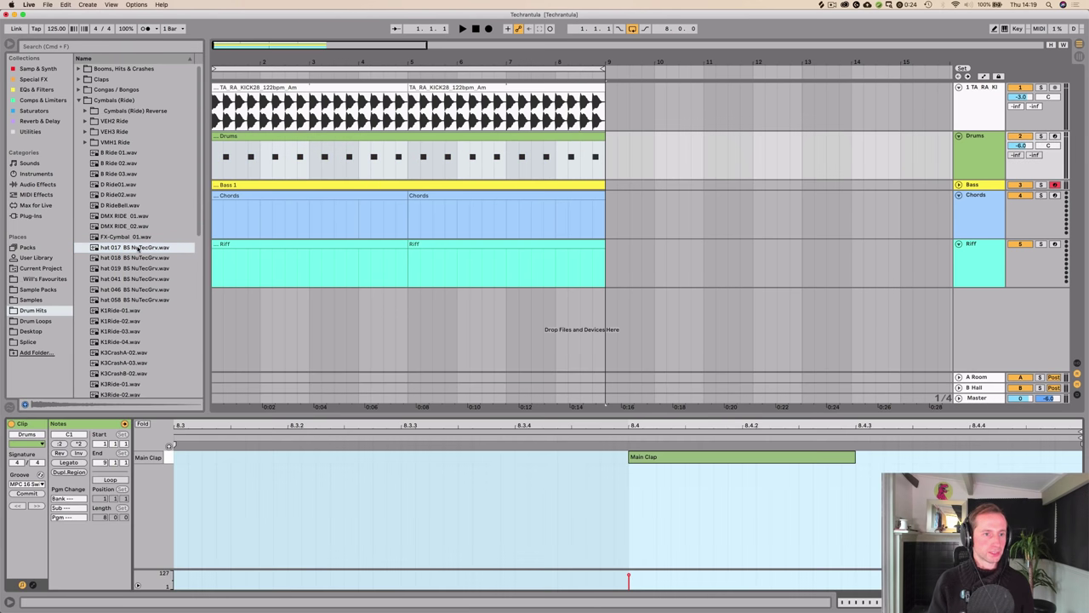
pyautogui.hotkey('shift', 'Tab')
pyautogui.moveTo(132, 248); pyautogui.dragTo(134, 468)
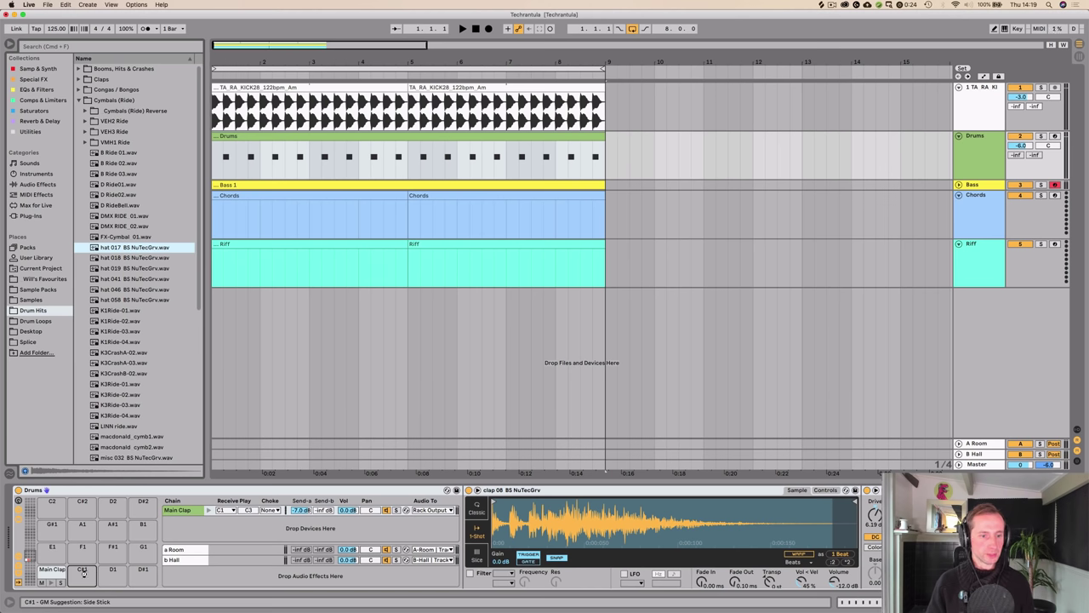
pyautogui.moveTo(83, 573); pyautogui.dragTo(87, 575)
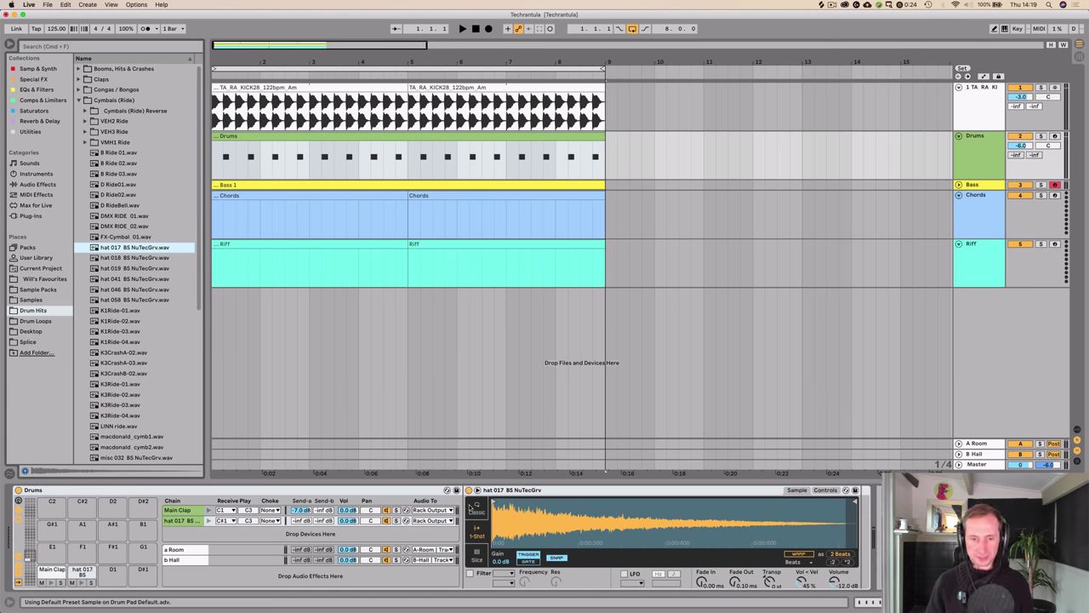
# Step: Switch the hat 017 sampler to Classic mode and limit it to 1 voice
pyautogui.click(473, 508)
pyautogui.click(645, 562)
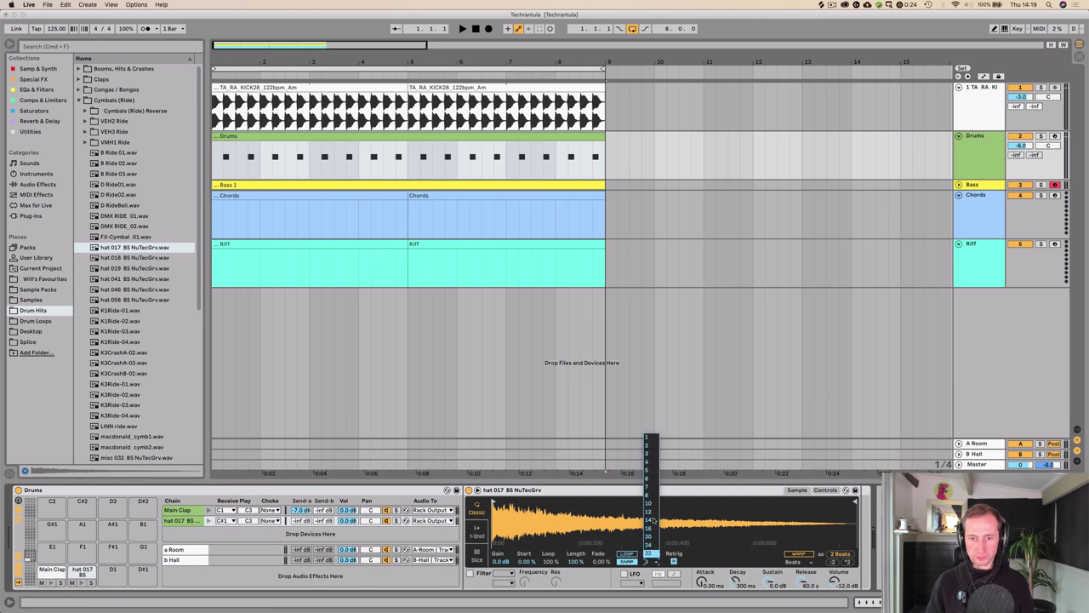
pyautogui.click(652, 438)
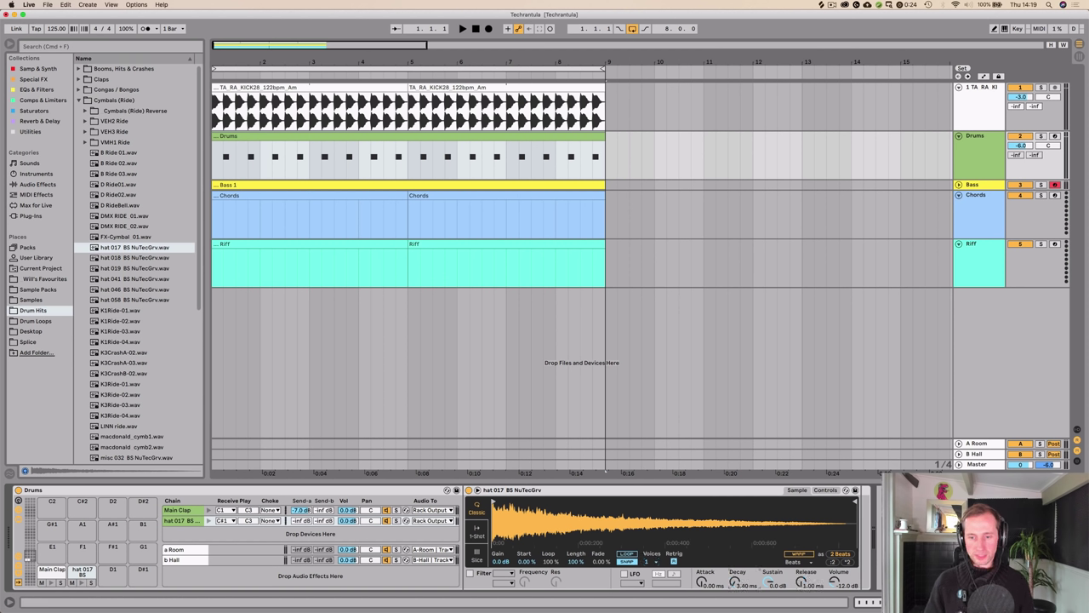
# Step: Add a short hat 017 note at 8.3.3 in the Drums clip and play the track with the whole clip in view
pyautogui.doubleClick(248, 138)
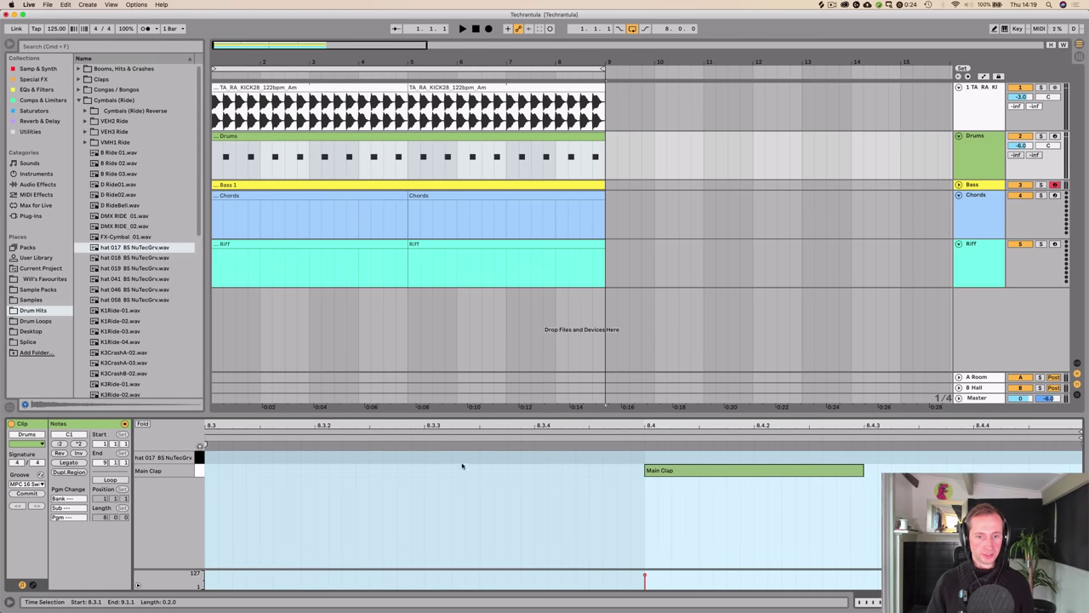
pyautogui.click(494, 459)
pyautogui.doubleClick(490, 460)
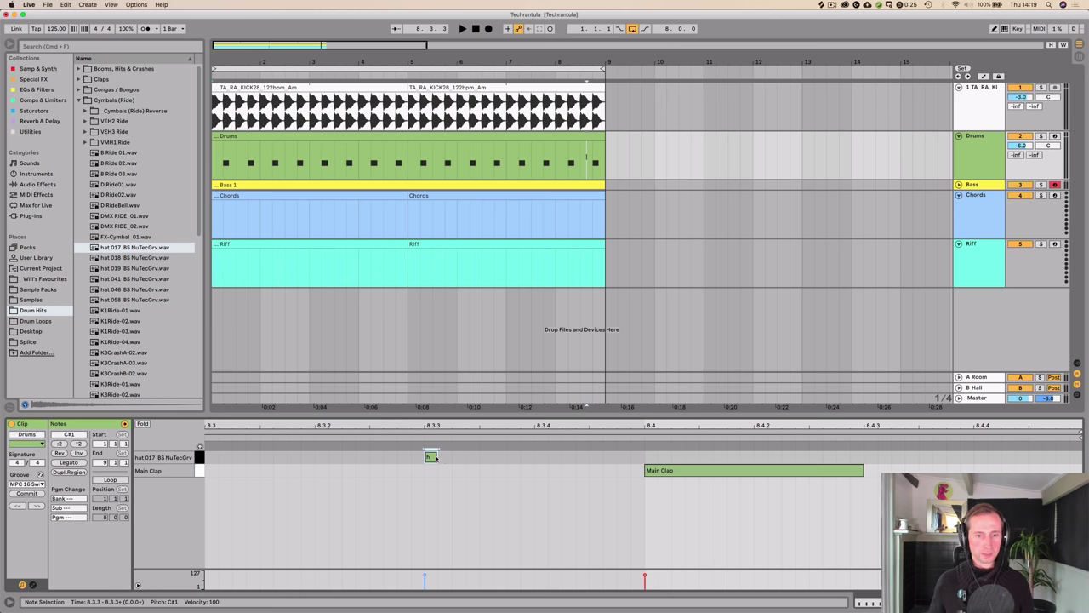
pyautogui.moveTo(436, 457); pyautogui.dragTo(681, 358)
pyautogui.press('space')
pyautogui.press('-')
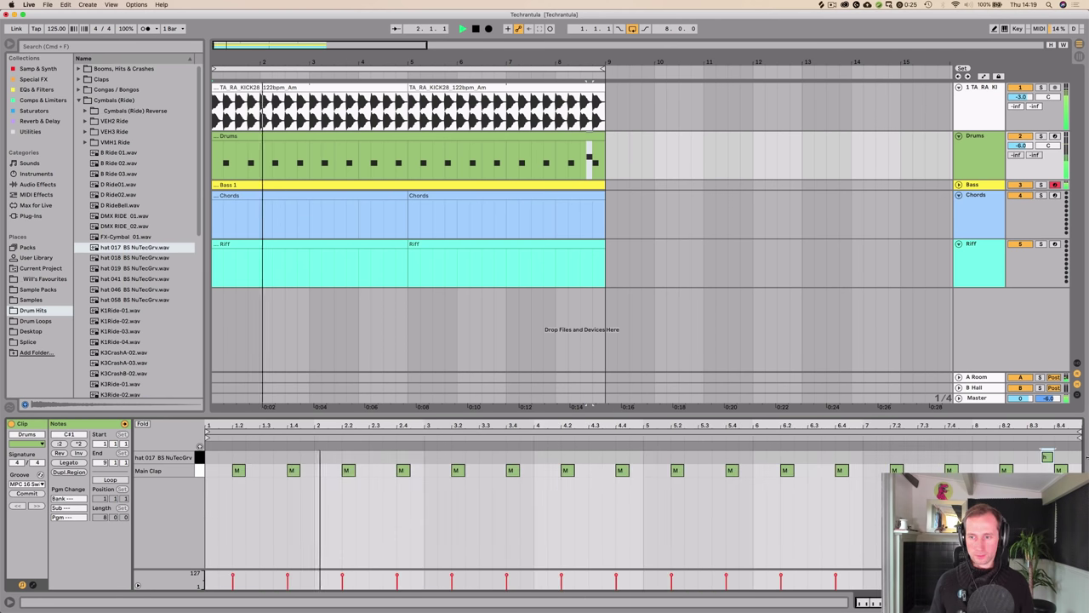
# Step: Copy the hat 017 note to the first offbeat at 1.1.3 and duplicate it onto the remaining offbeats of bar 1
pyautogui.moveTo(1047, 457); pyautogui.dragTo(226, 460)
pyautogui.press('space')
pyautogui.press('super+d')
pyautogui.press('super+d')
pyautogui.press('super+d')
pyautogui.press('space')
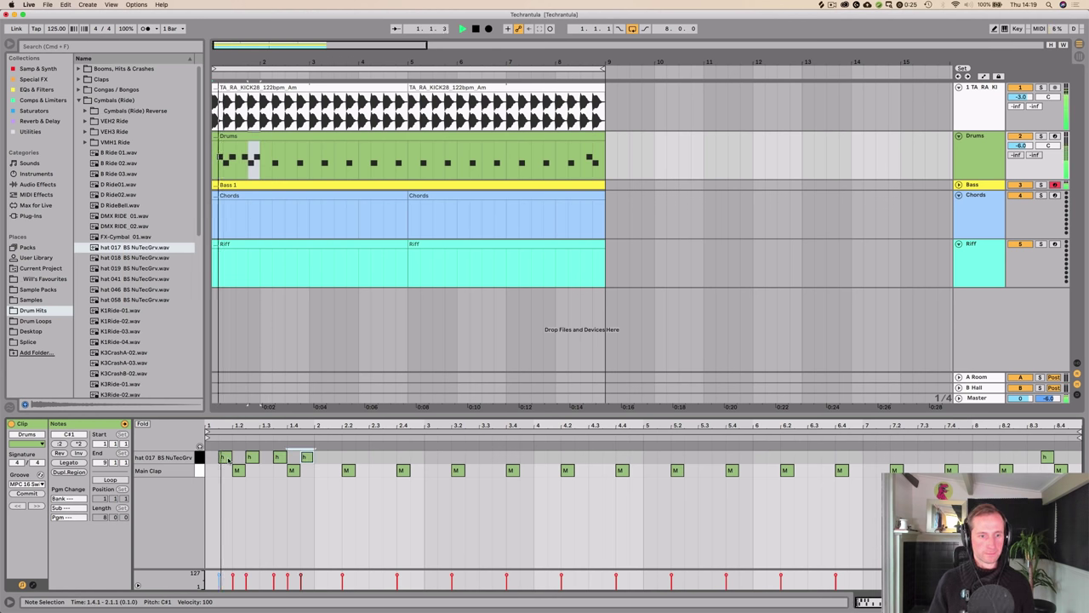
# Step: Duplicate the offbeat hat 017 notes through the rest of the eight-bar Drums clip during playback
pyautogui.press('super+d')
pyautogui.press('super+d')
pyautogui.press('super+d')
pyautogui.press('super+d')
pyautogui.press('super+d')
pyautogui.press('super+d')
pyautogui.press('super+d')
pyautogui.press('super+d')
pyautogui.press('super+d')
pyautogui.press('super+d')
pyautogui.press('super+d')
pyautogui.press('super+d')
pyautogui.press('super+d')
pyautogui.press('super+d')
pyautogui.press('super+d')
pyautogui.press('super+d')
pyautogui.press('super+d')
pyautogui.press('super+d')
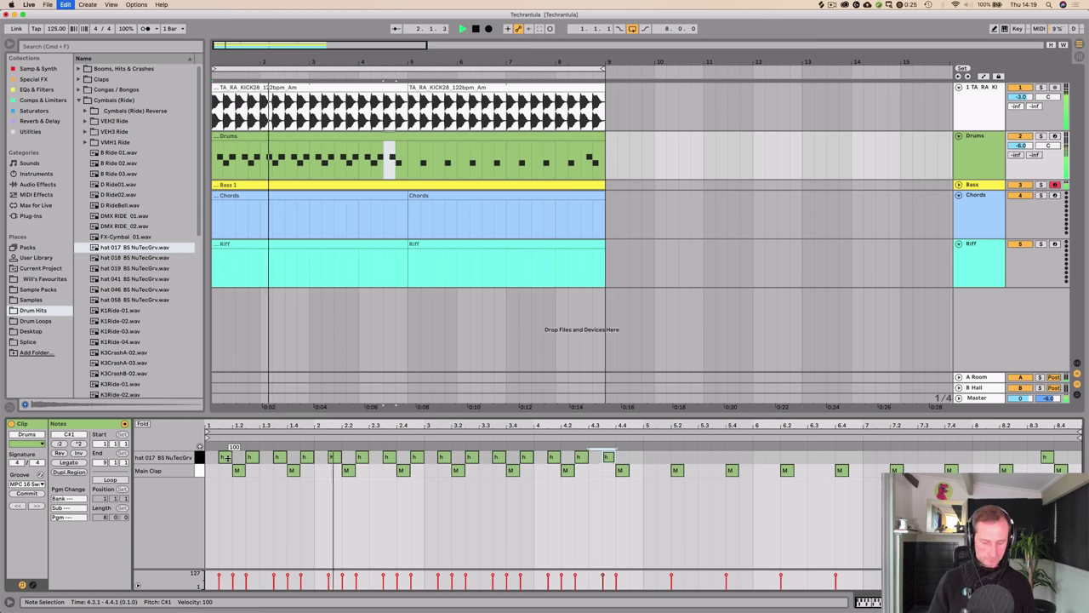
pyautogui.press('super+d')
pyautogui.press('super+d')
pyautogui.press('super+d')
pyautogui.press('super+d')
pyautogui.press('super+d')
pyautogui.press('super+d')
pyautogui.press('super+d')
pyautogui.press('super+d')
pyautogui.press('super+d')
pyautogui.press('super+d')
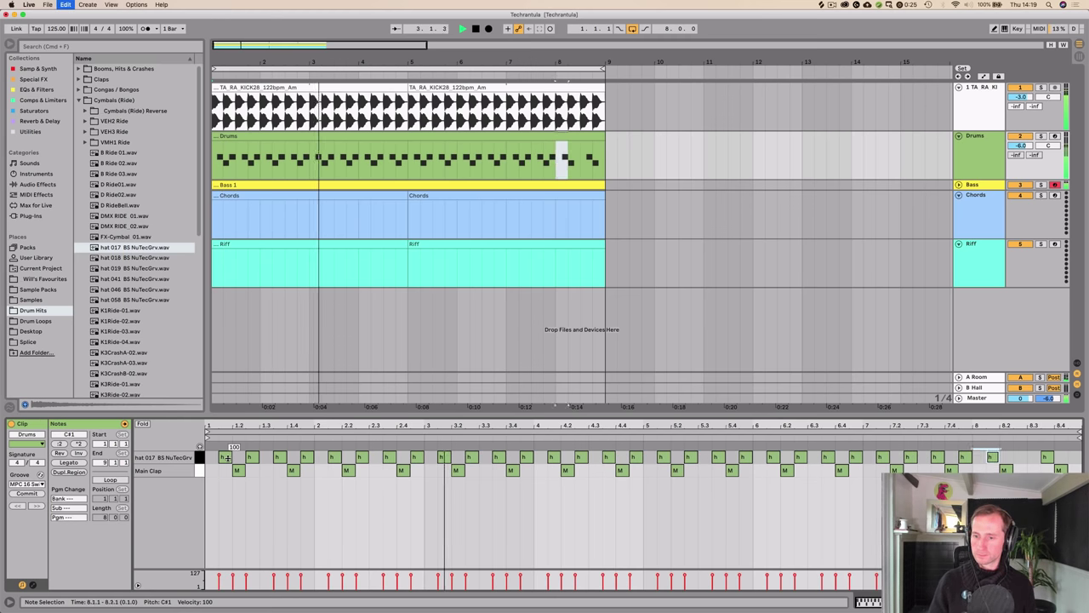
# Step: Set the hat 017 envelope to 3.36 s Decay, -5.4 dB Sustain and 3.67 s Release, and save the project
pyautogui.hotkey('shift', 'Tab')
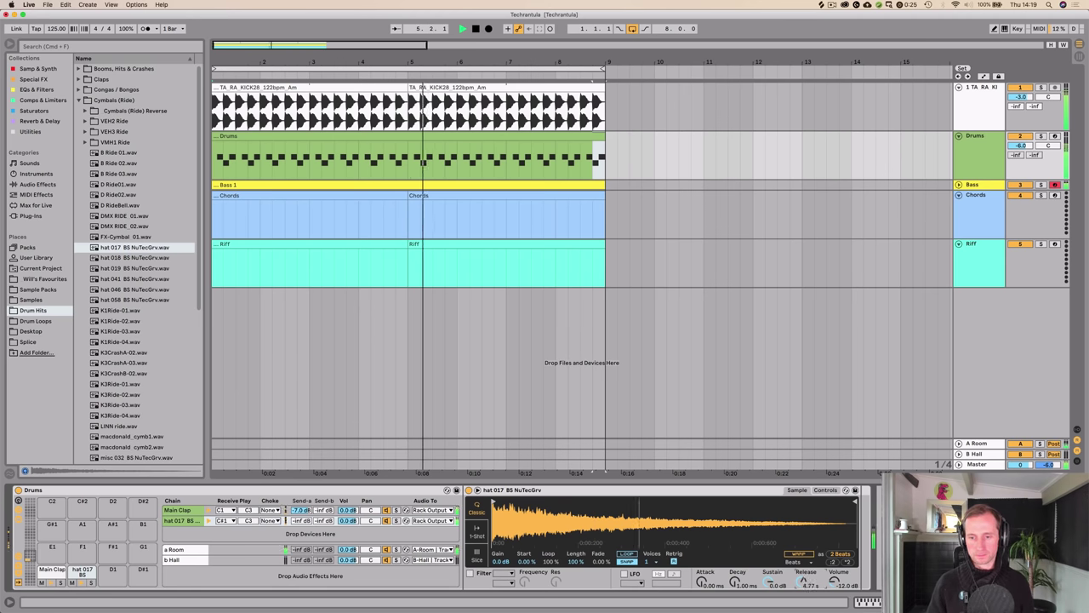
pyautogui.moveTo(803, 581); pyautogui.dragTo(737, 542)
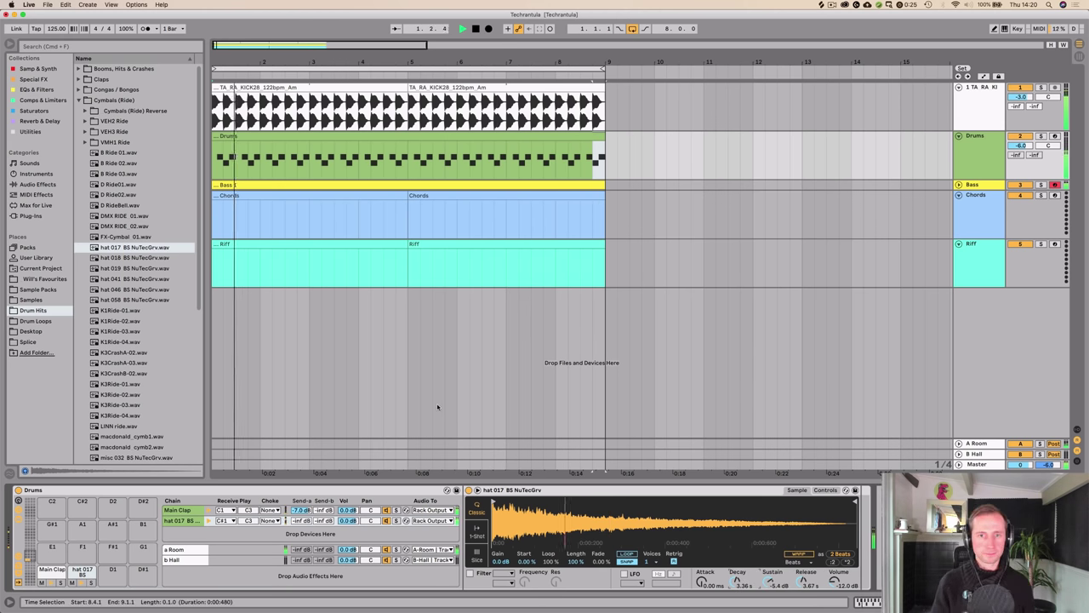
pyautogui.moveTo(367, 64); pyautogui.dragTo(374, 57)
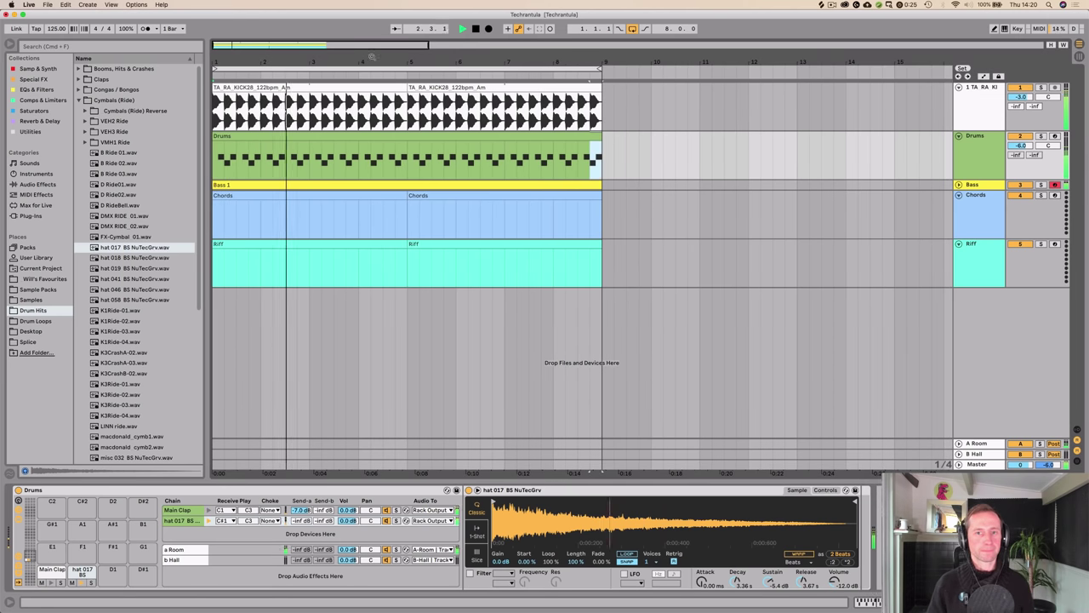
pyautogui.press('space')
pyautogui.press('super+s')
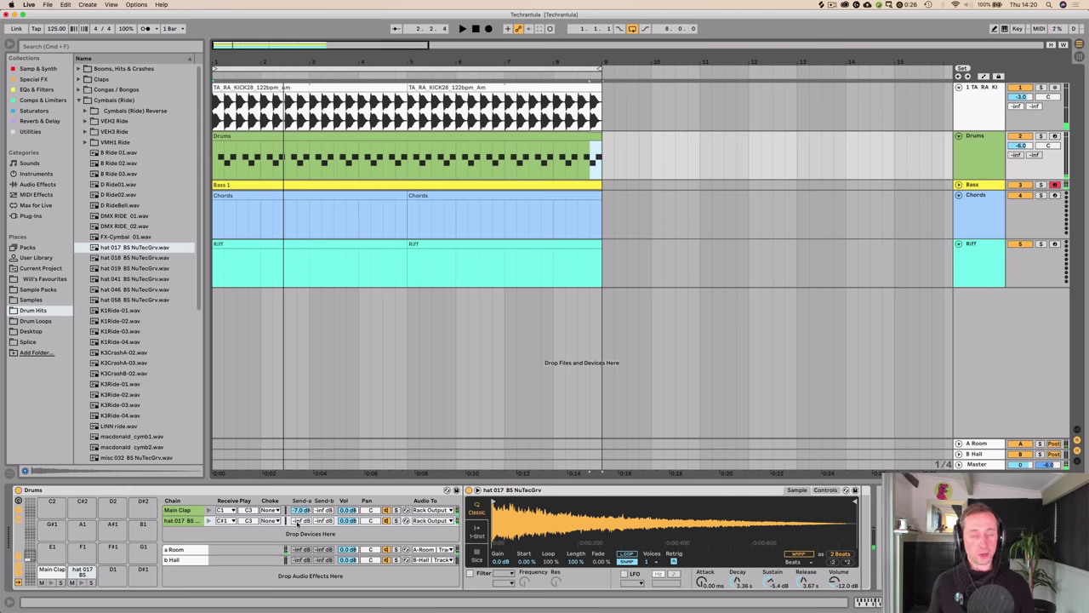
# Step: Raise the hat 017 chain's Send-a to 0.0 dB during playback and briefly solo the A Room return to hear the reverb
pyautogui.press('space')
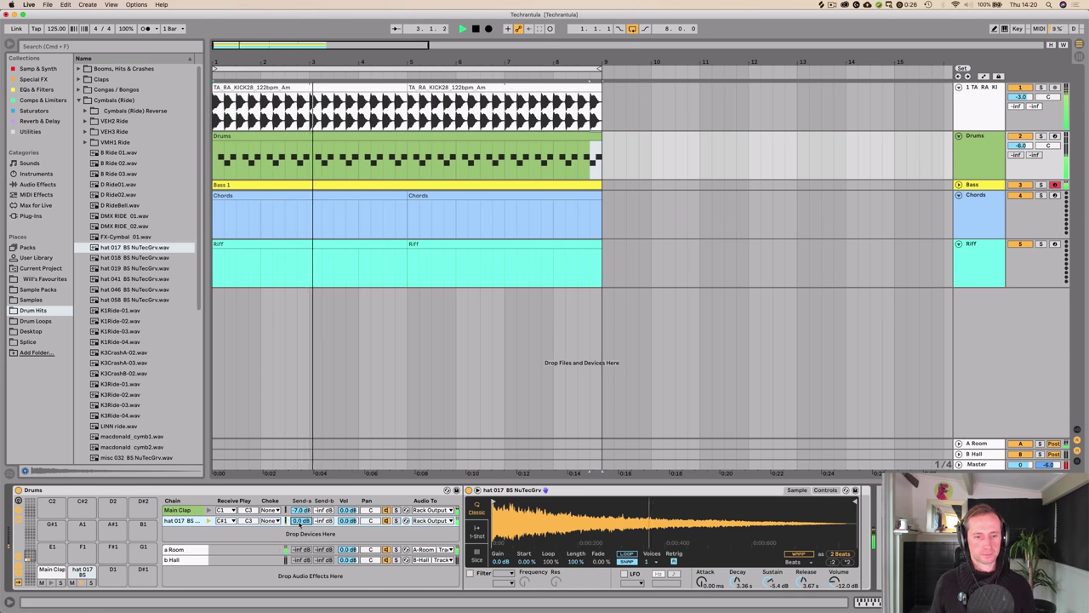
pyautogui.press('Tab')
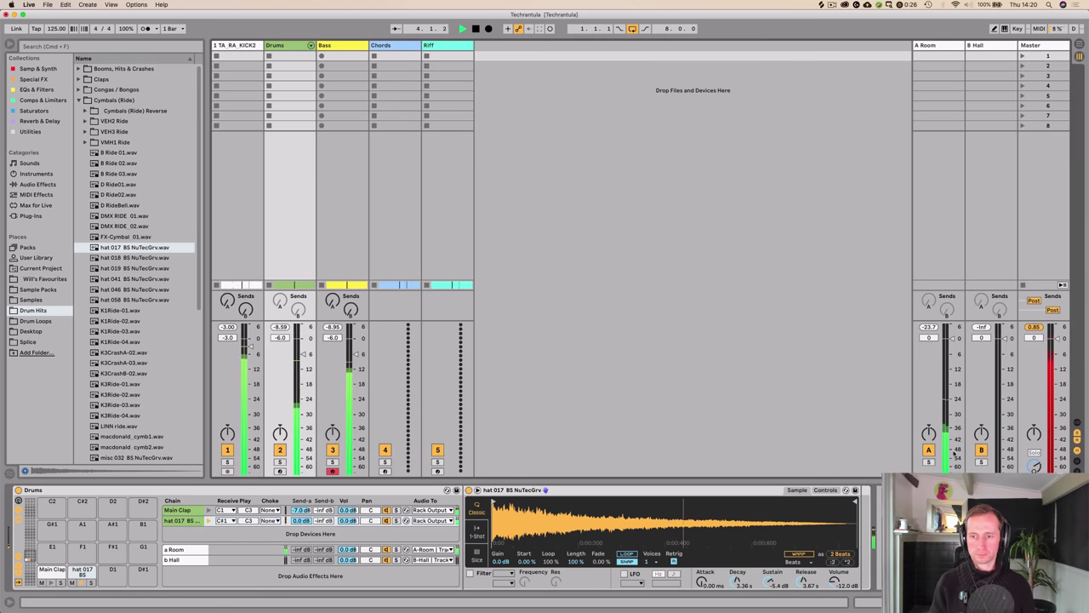
pyautogui.click(928, 462)
pyautogui.click(929, 462)
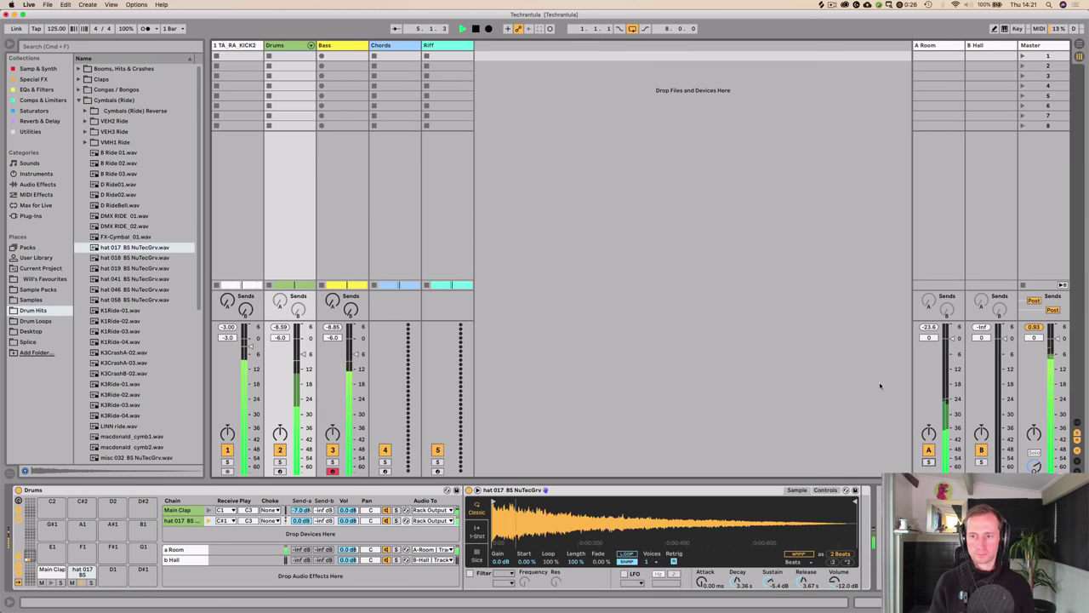
# Step: Reset the Master peak level, lower the kick track to -11.0 dB and Drums and Bass to -14.0 dB, and check playback
pyautogui.moveTo(1035, 326); pyautogui.dragTo(1062, 325)
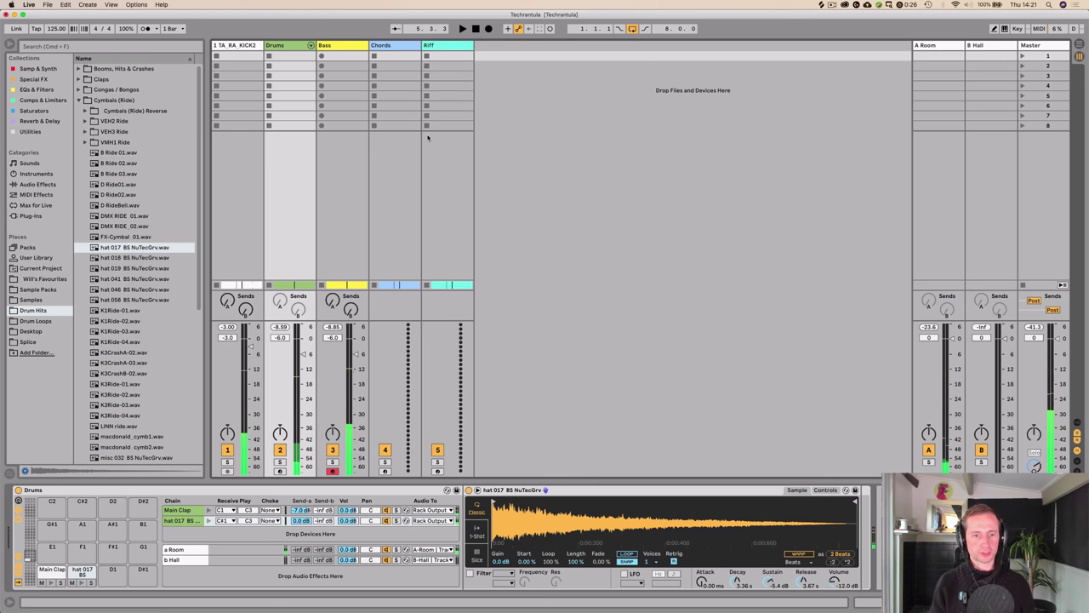
pyautogui.click(232, 46)
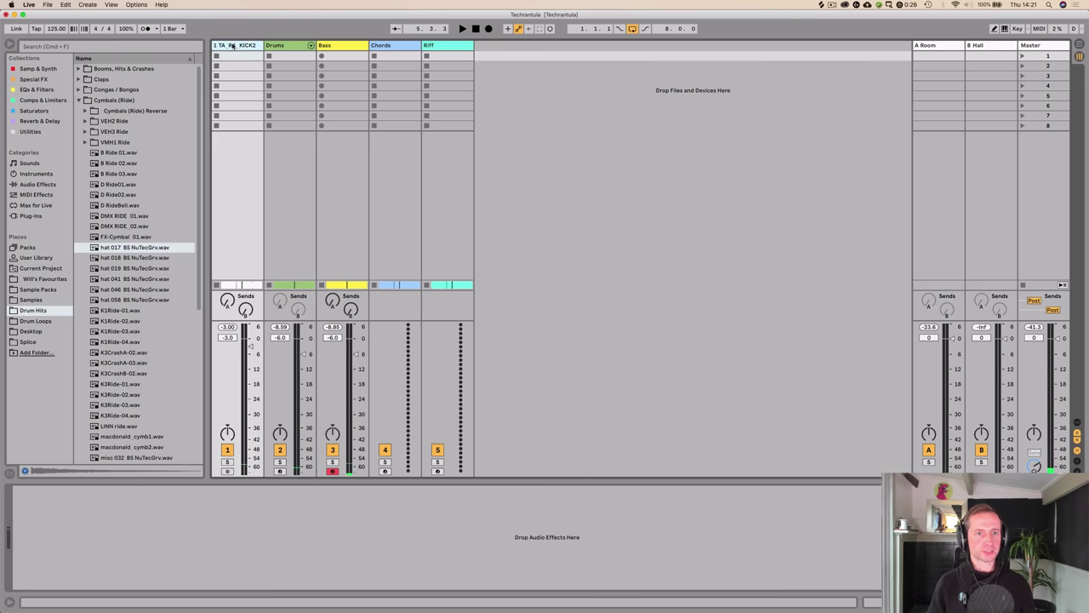
pyautogui.click(330, 46)
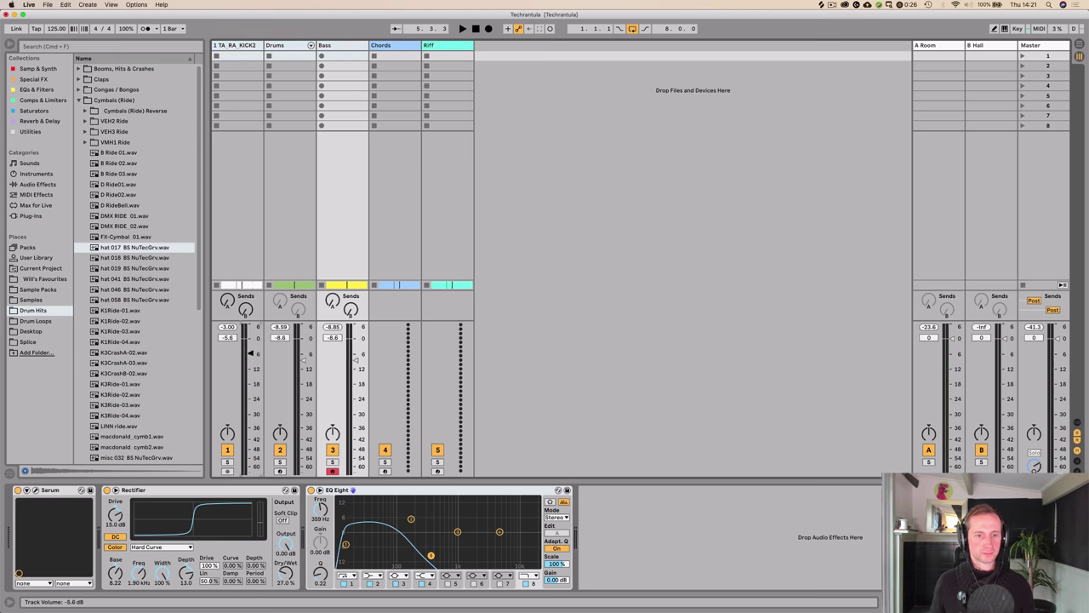
pyautogui.press('space')
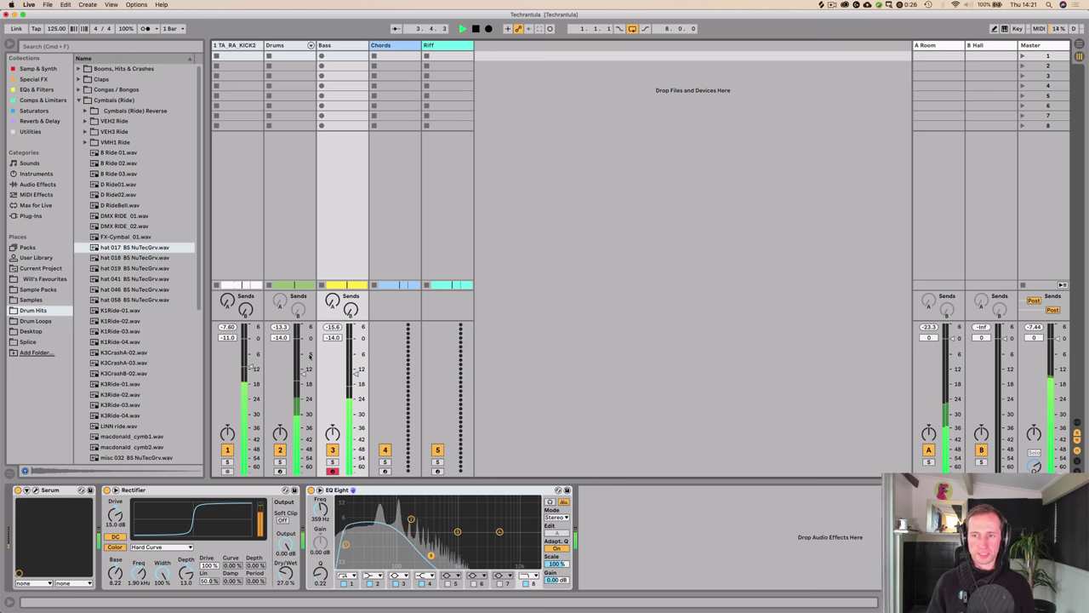
pyautogui.press('space')
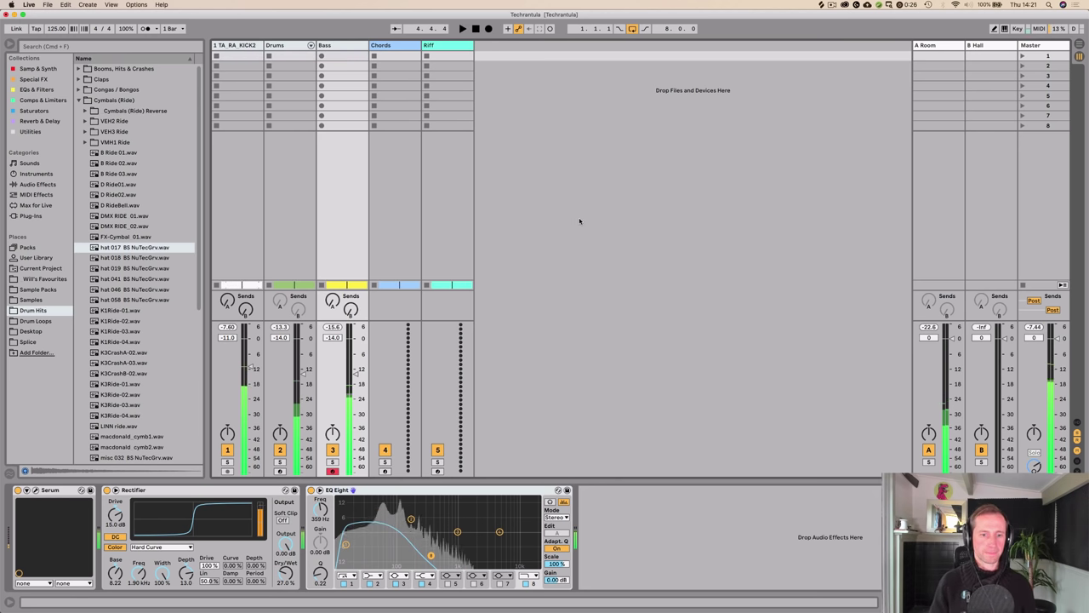
# Step: Return to the arrangement, select the Drums clip, and swap the open Cymbals (Ride) folder for Hi Hats (Closed) in Drum Hits
pyautogui.press('Tab')
pyautogui.click(337, 214)
pyautogui.click(214, 170)
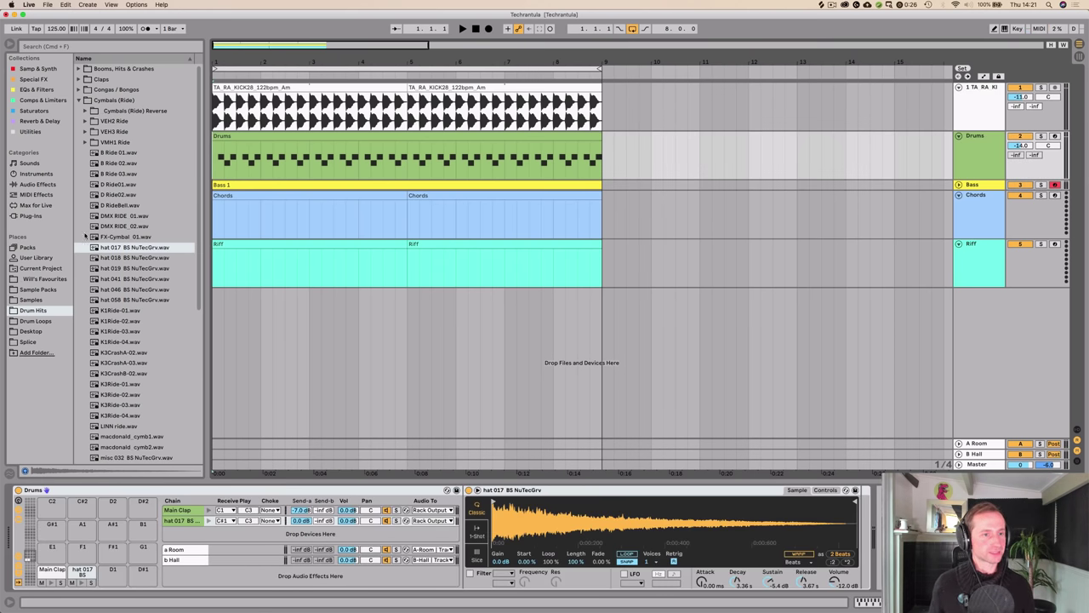
pyautogui.click(35, 310)
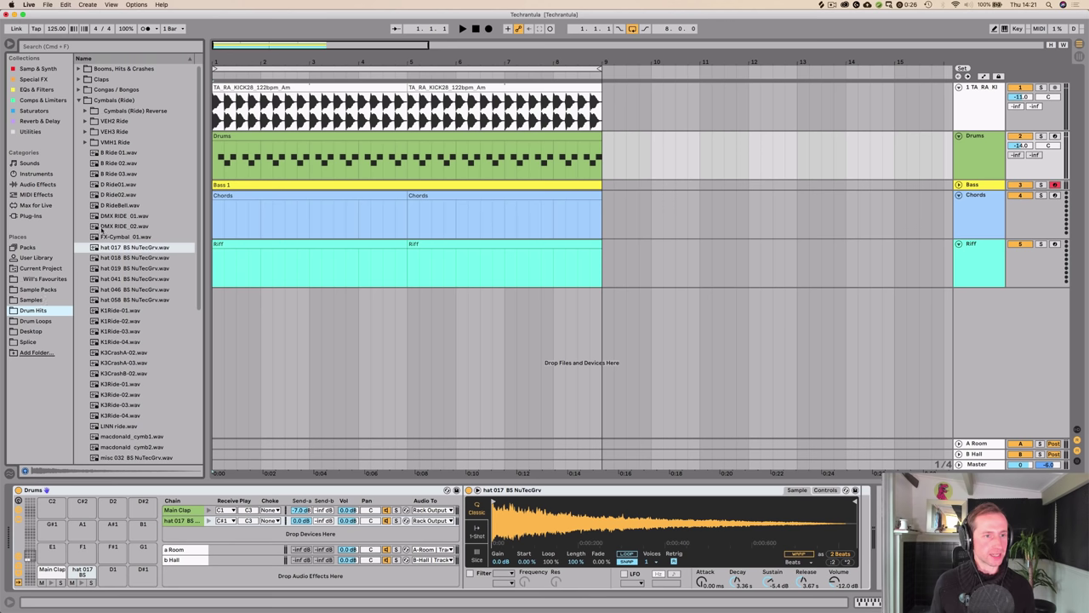
pyautogui.click(80, 101)
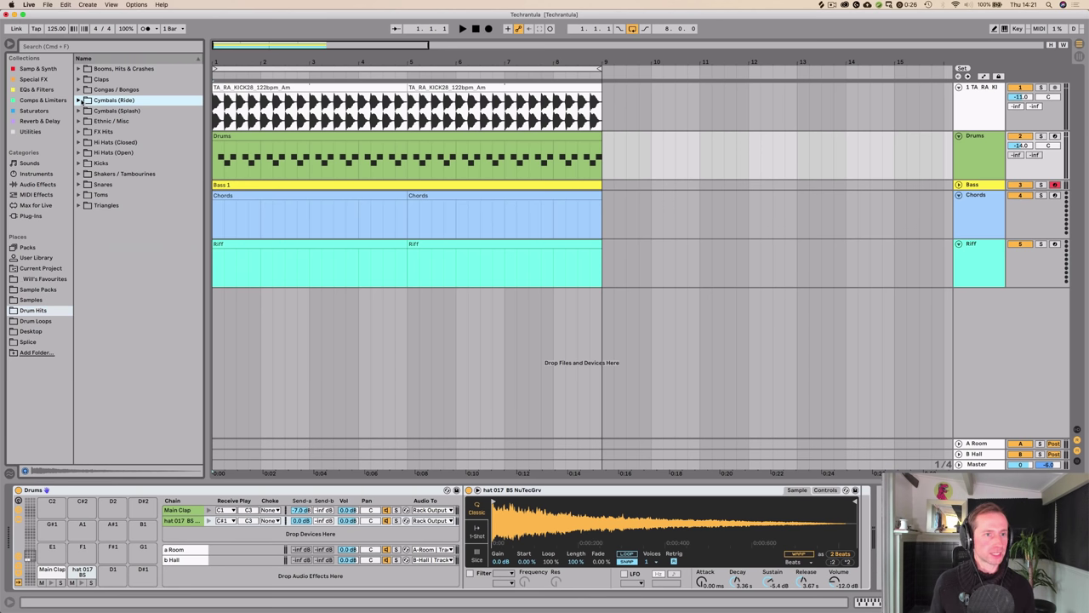
pyautogui.click(102, 142)
pyautogui.press('Up')
pyautogui.press('Down')
pyautogui.press('Down')
pyautogui.press('Up')
pyautogui.press('Right')
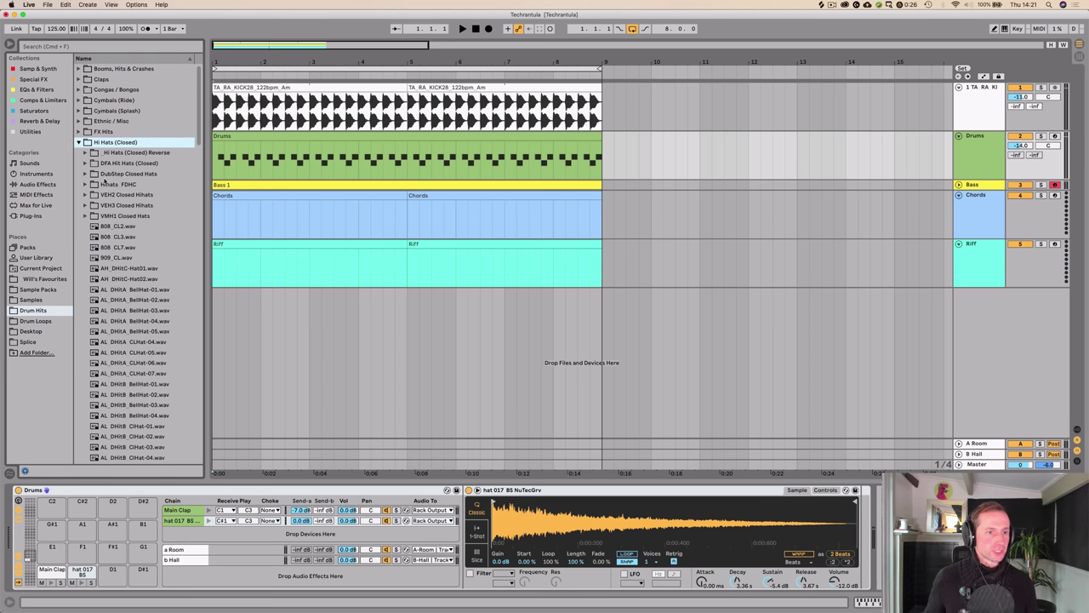
# Step: Audition the 808 and 909 closed hi-hat samples and load 909_CL.wav onto the D1 pad of the Drums rack
pyautogui.click(117, 249)
pyautogui.press('Up')
pyautogui.press('Up')
pyautogui.press('Down')
pyautogui.press('Down')
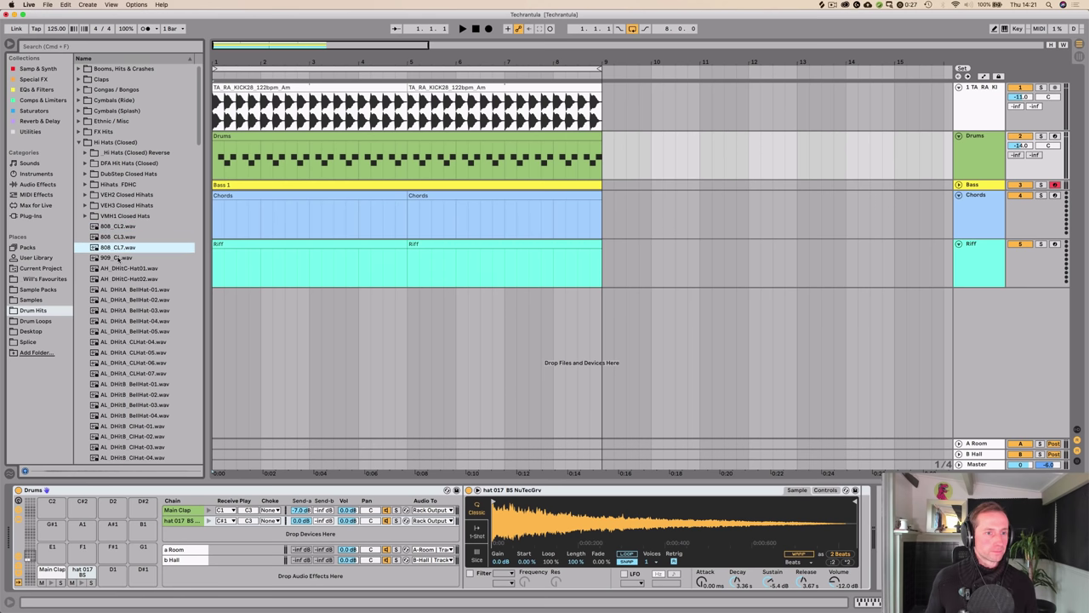
pyautogui.press('Down')
pyautogui.press('Up')
pyautogui.press('Up')
pyautogui.press('Down')
pyautogui.press('Down')
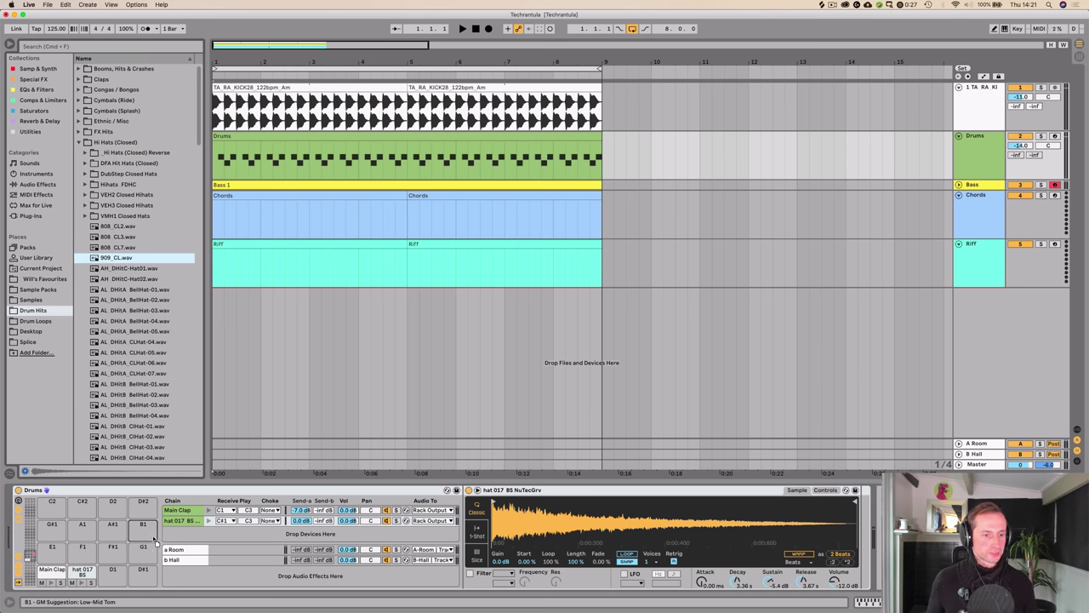
pyautogui.moveTo(118, 580); pyautogui.dragTo(116, 575)
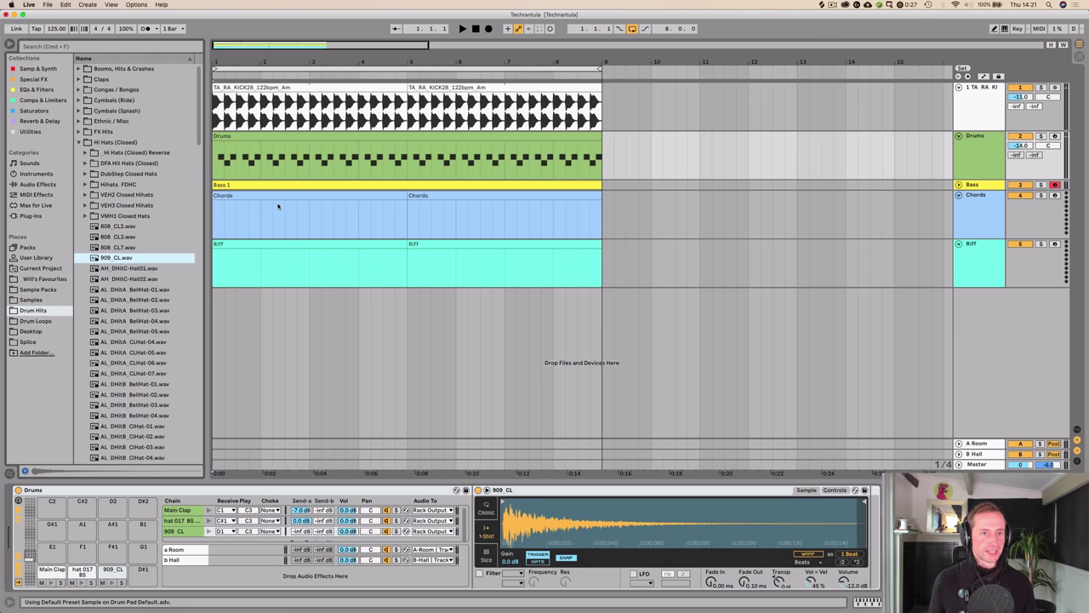
# Step: In the Drums clip, add a sixteenth-note 909_CL hit at 1.1.1 and duplicate it on every sixteenth through 1.2.4
pyautogui.doubleClick(238, 138)
pyautogui.doubleClick(218, 459)
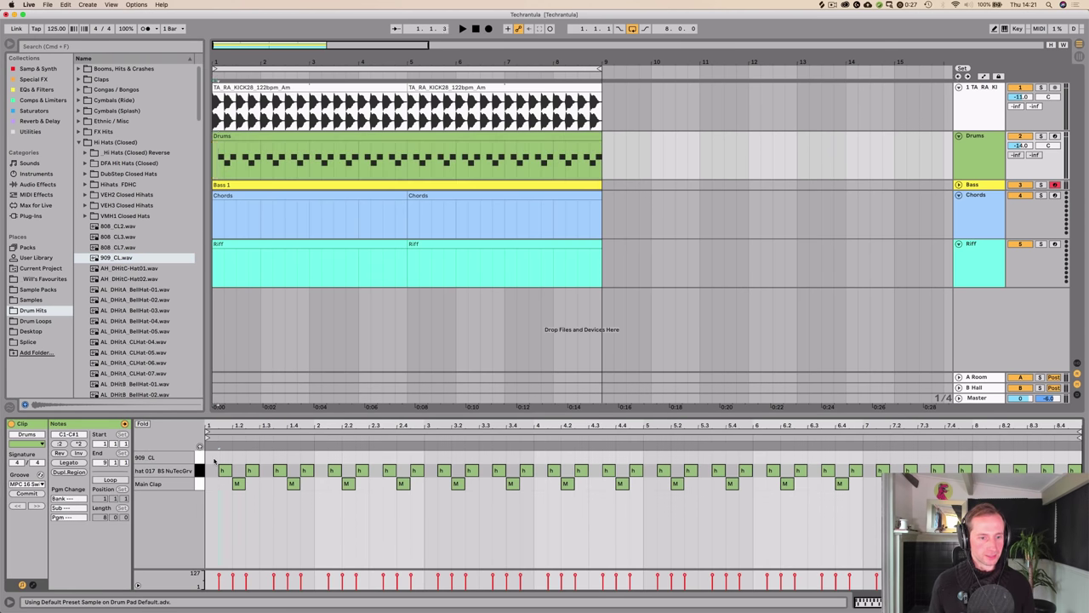
pyautogui.moveTo(208, 422); pyautogui.dragTo(208, 476)
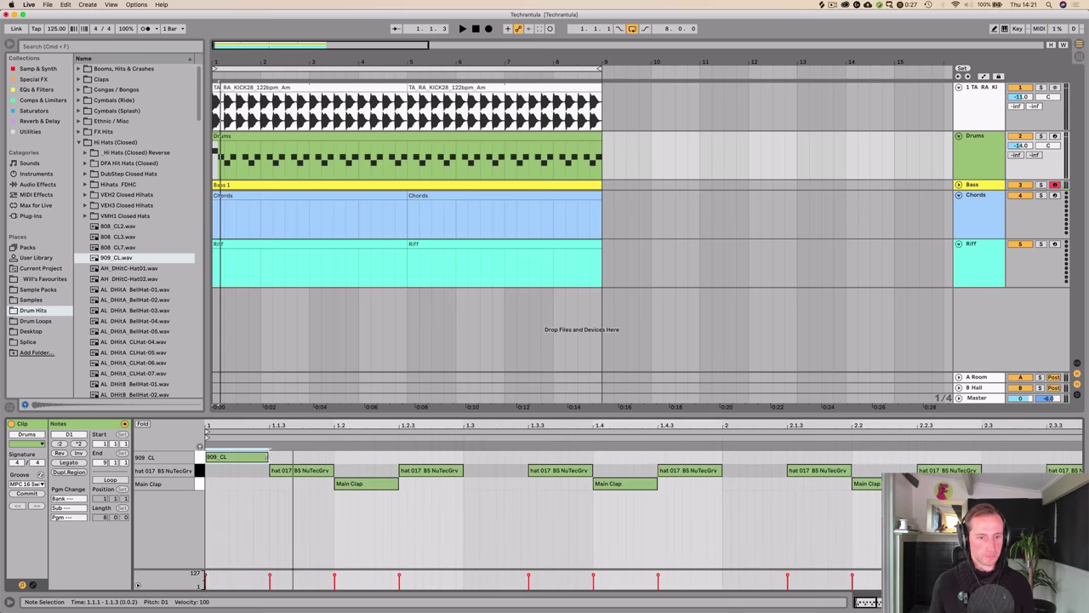
pyautogui.moveTo(268, 457); pyautogui.dragTo(239, 457)
pyautogui.press('super+d')
pyautogui.press('super+d')
pyautogui.press('super+d')
pyautogui.press('super+d')
pyautogui.press('super+d')
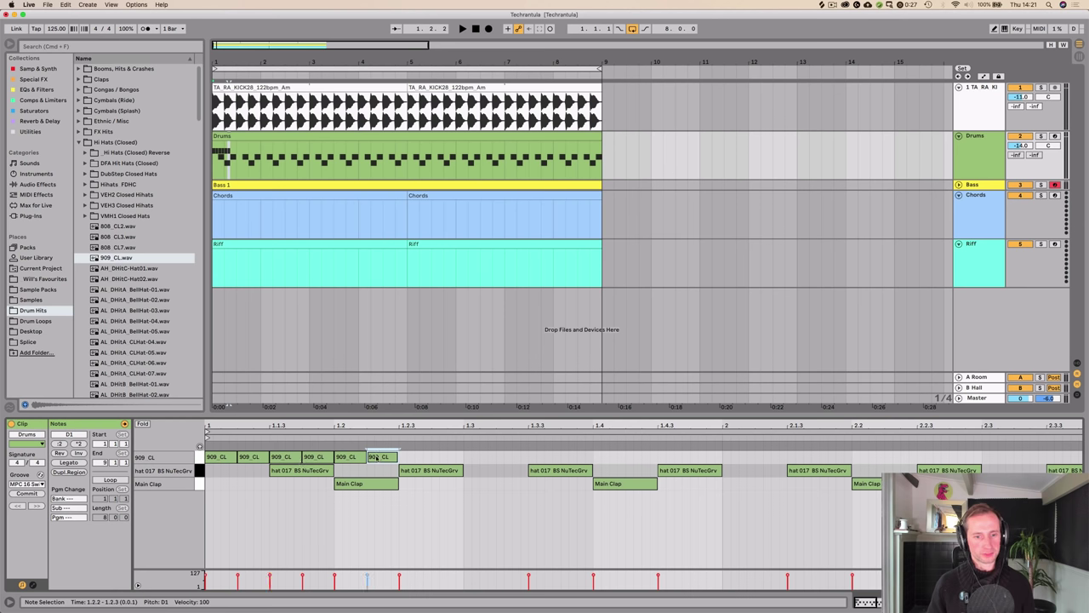
pyautogui.press('super+d')
pyautogui.press('super+d')
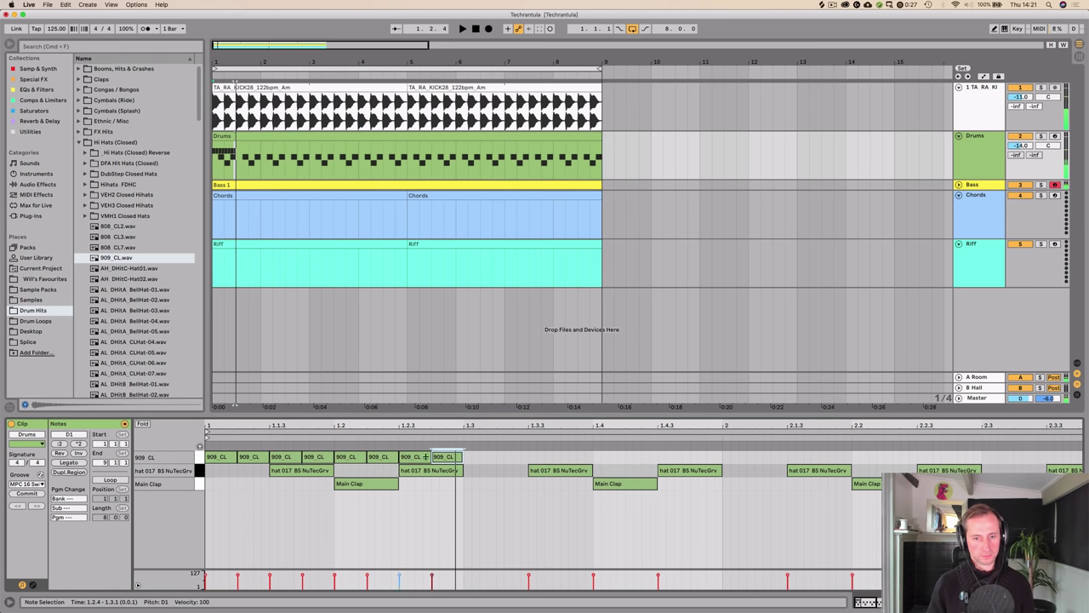
# Step: Place further 909_CL hits at 1.3.1, 1.3.3, 1.4.1 and 1.4.4, checking the pattern during playback
pyautogui.moveTo(489, 459); pyautogui.dragTo(538, 464)
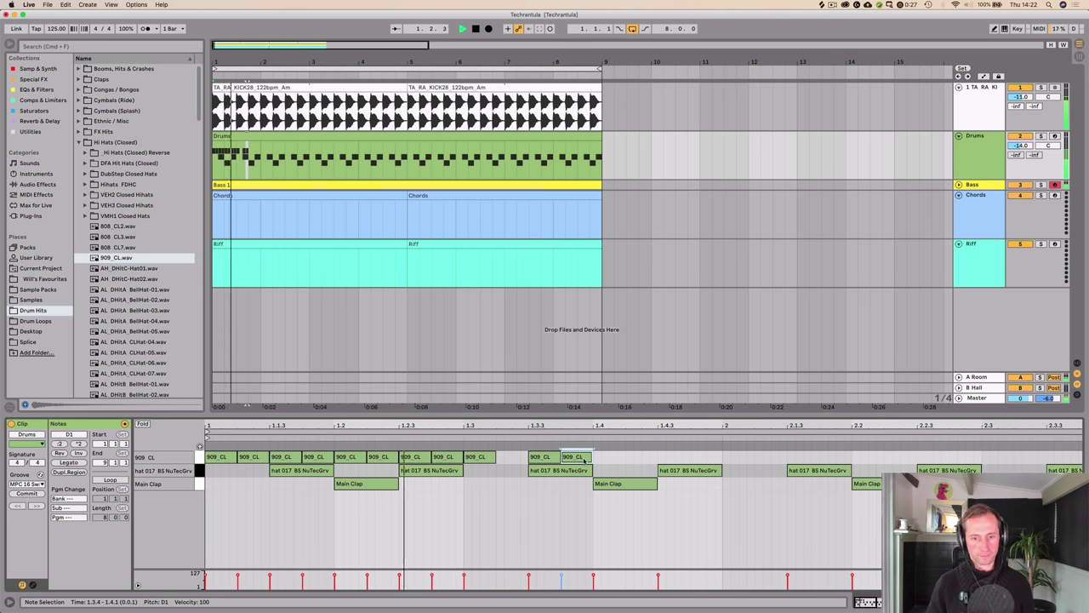
pyautogui.press('space')
pyautogui.moveTo(582, 461); pyautogui.dragTo(711, 460)
pyautogui.press('space')
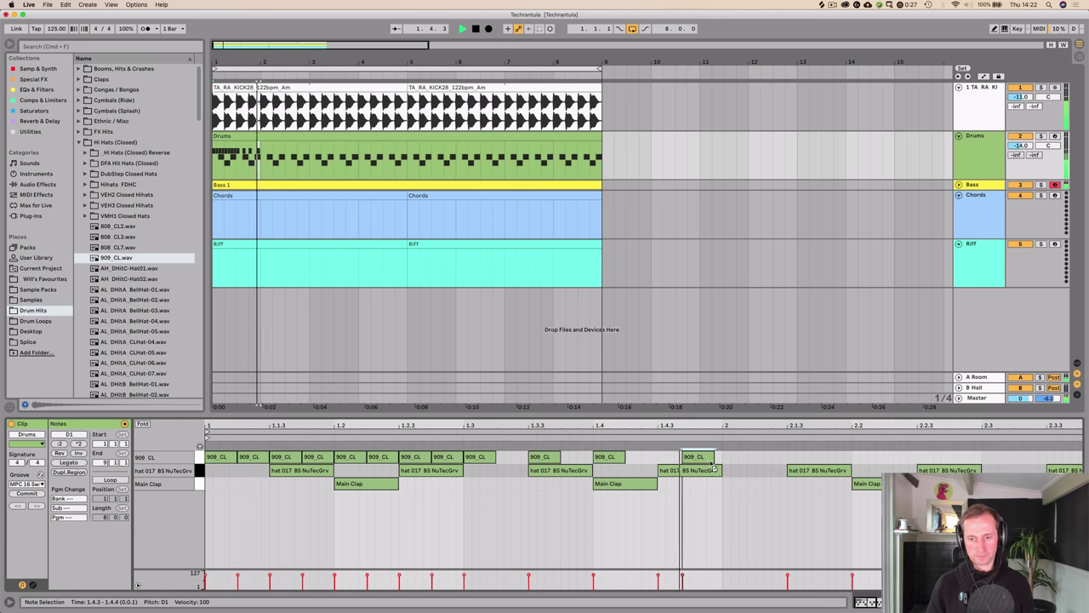
pyautogui.press('space')
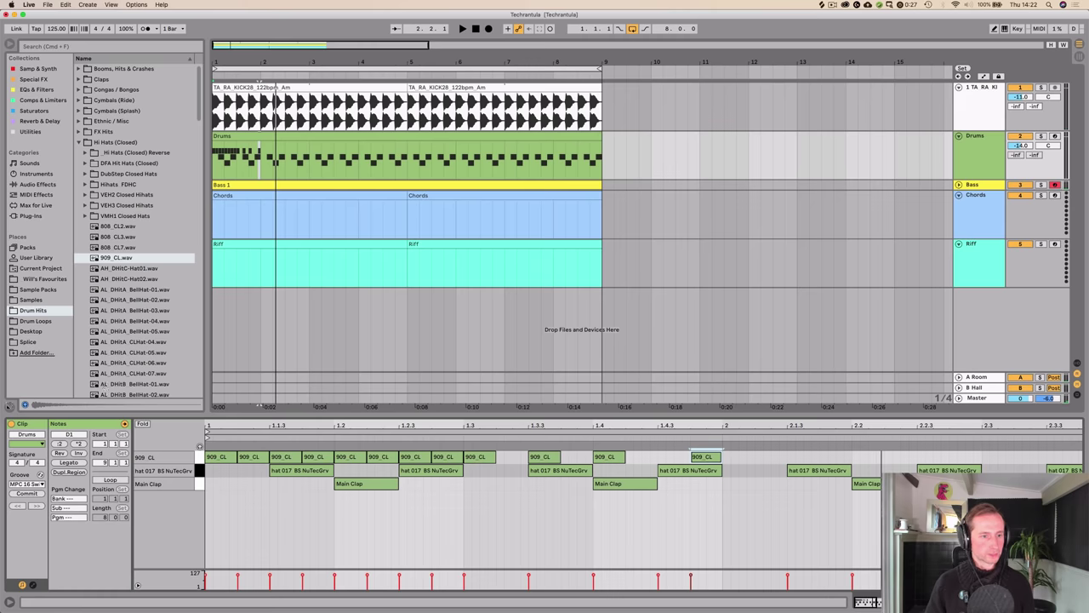
# Step: Show the Groove Pool, compare the MPC groove's Timing at 0% and 100% during playback, and set it to 70%
pyautogui.click(9, 406)
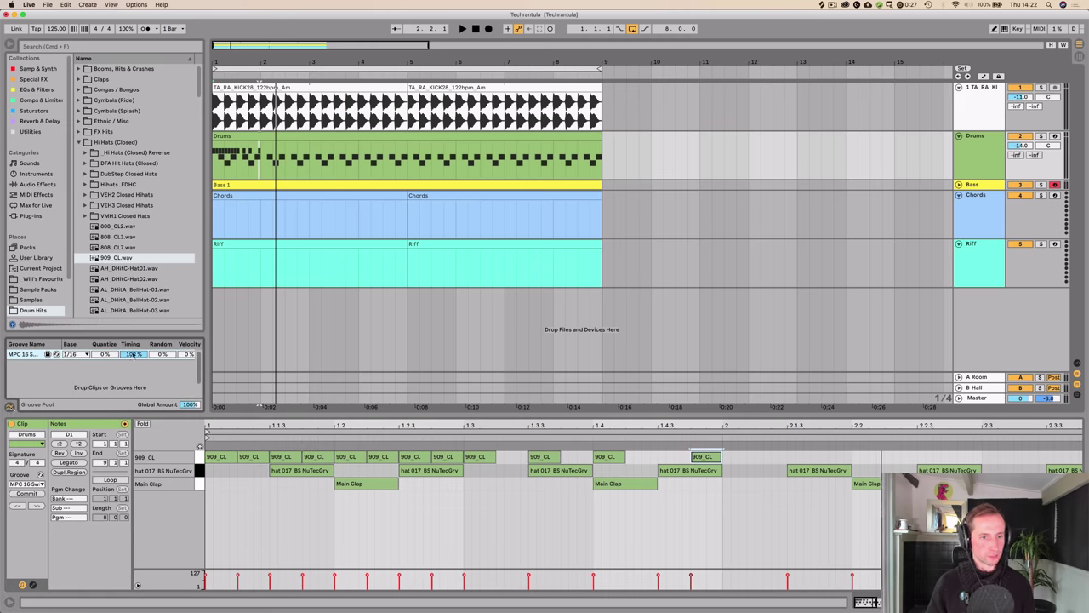
pyautogui.press('space')
pyautogui.press('space')
pyautogui.moveTo(133, 355); pyautogui.dragTo(133, 400)
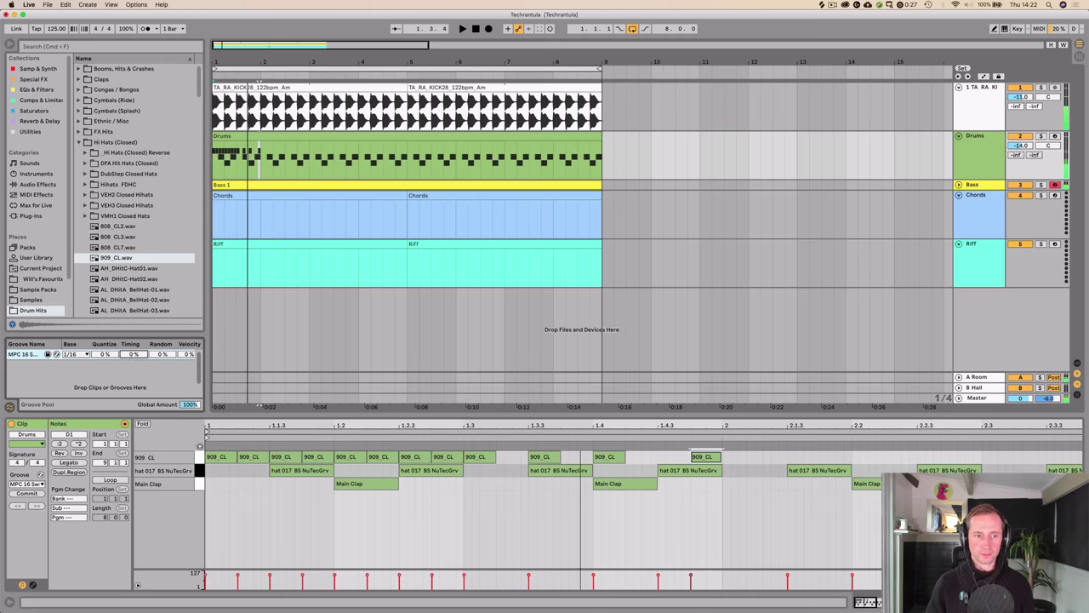
pyautogui.press('space')
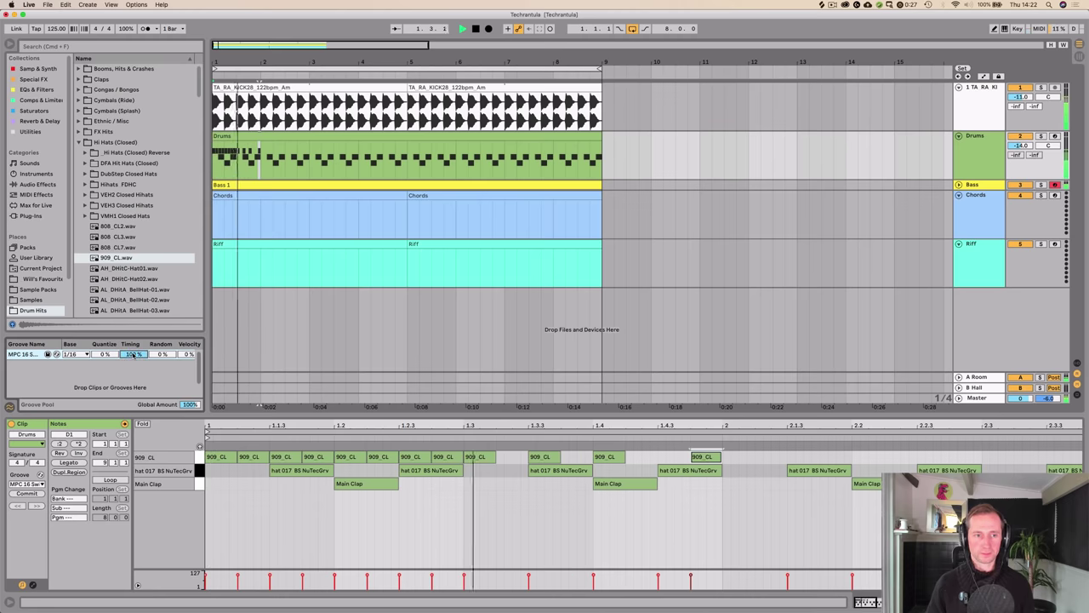
pyautogui.press('space')
pyautogui.moveTo(133, 355); pyautogui.dragTo(133, 357)
pyautogui.press('space')
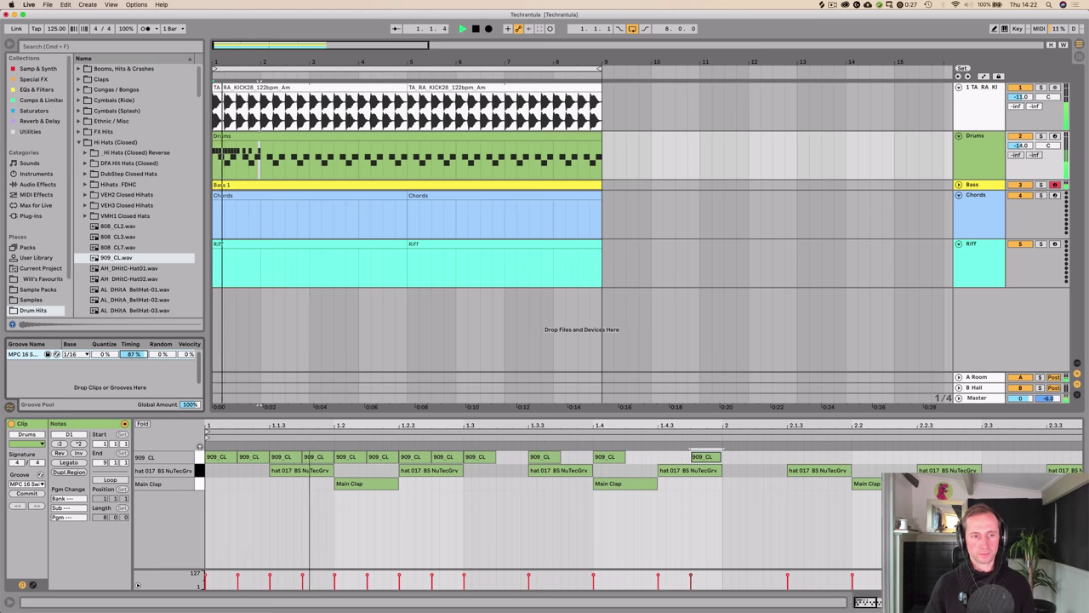
pyautogui.moveTo(133, 355); pyautogui.dragTo(133, 368)
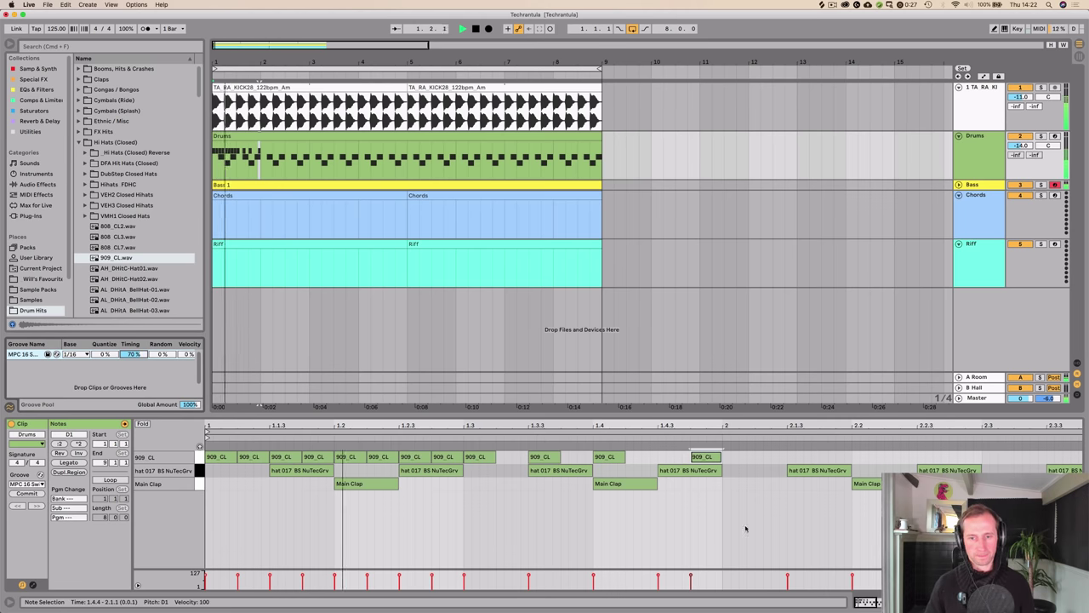
pyautogui.moveTo(683, 424); pyautogui.dragTo(683, 353)
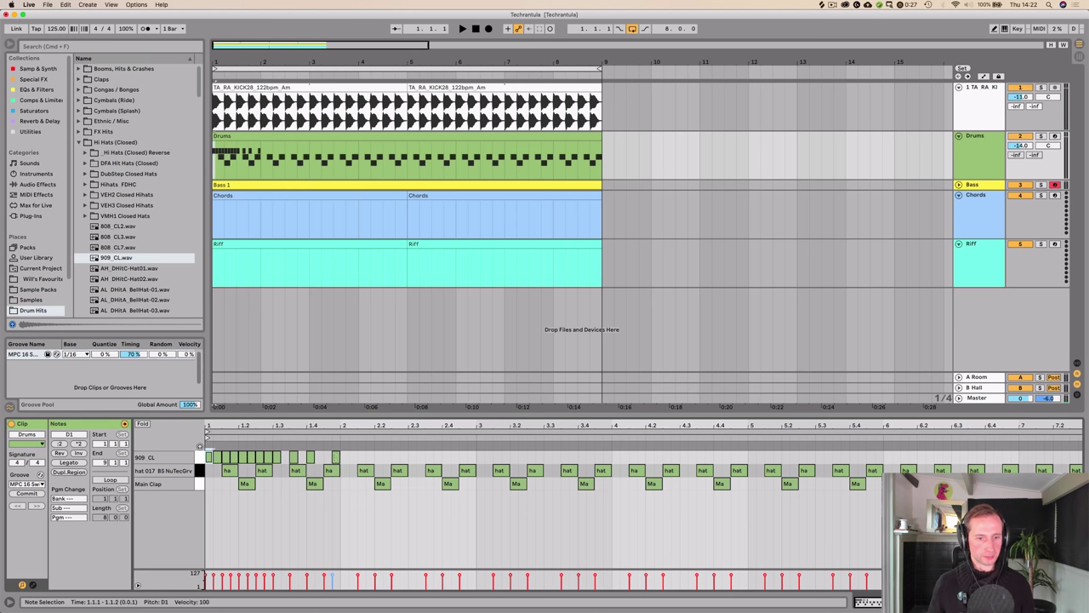
pyautogui.moveTo(205, 445); pyautogui.dragTo(336, 458)
pyautogui.press('super+d')
pyautogui.press('super+d')
pyautogui.press('super+d')
pyautogui.press('super+d')
pyautogui.press('super+d')
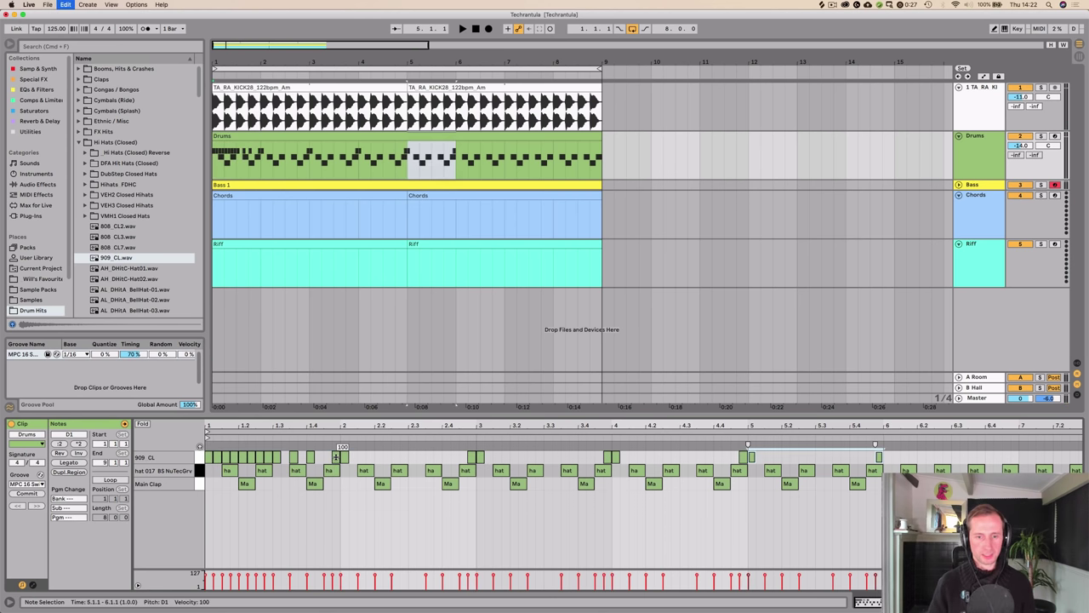
pyautogui.press('super+z')
pyautogui.press('super+z')
pyautogui.press('super+z')
pyautogui.press('super+z')
# Step: Select all 909_CL notes in bar 1 and duplicate the pattern through bar 7 of the Drums clip
pyautogui.click(347, 459)
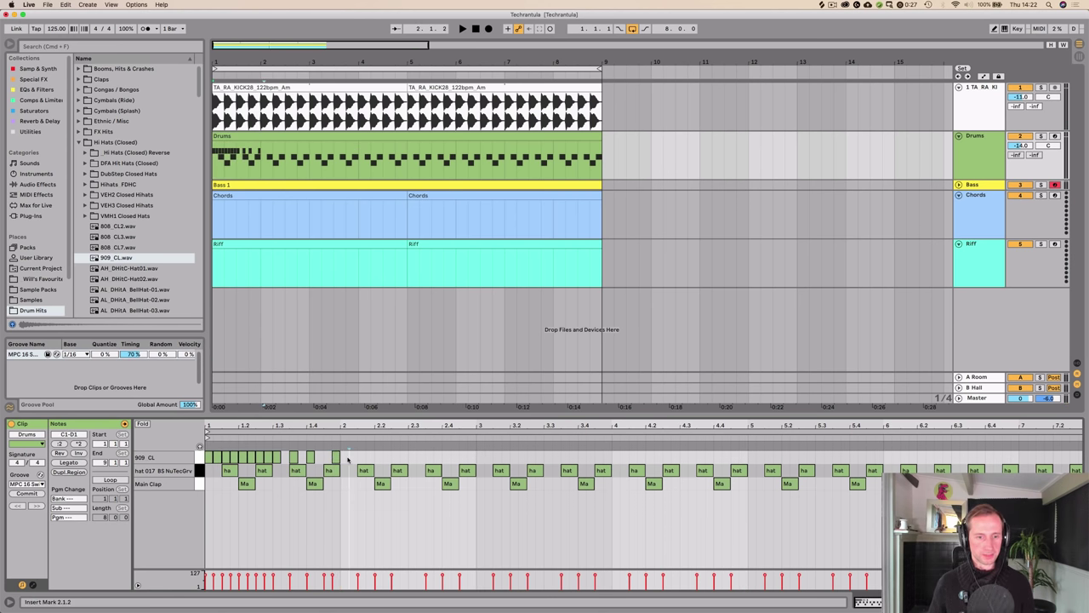
pyautogui.moveTo(342, 460); pyautogui.dragTo(155, 455)
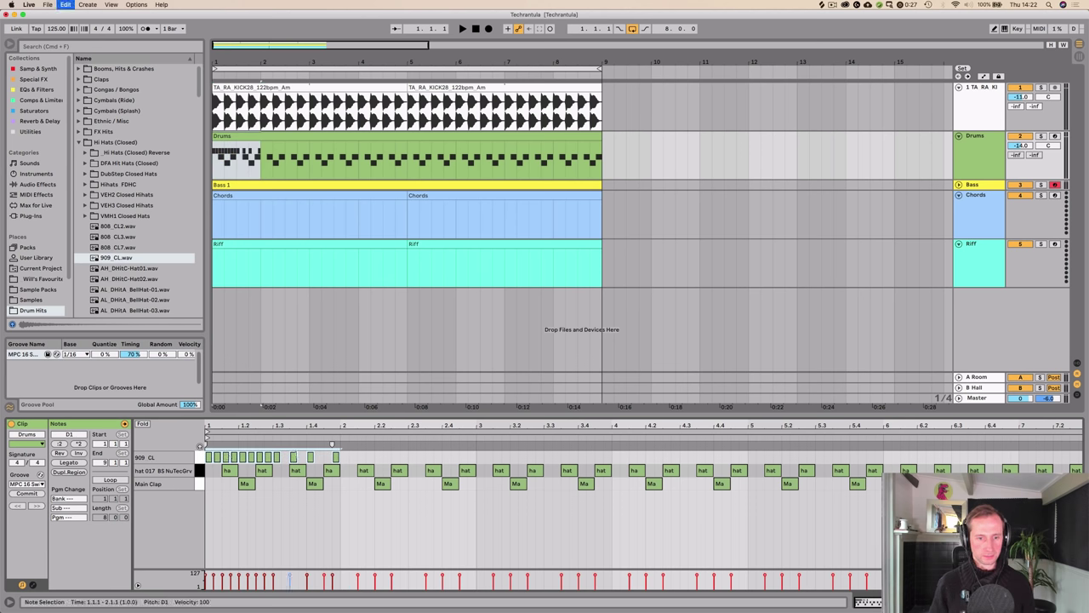
pyautogui.press('super+d')
pyautogui.press('super+d')
pyautogui.press('space')
pyautogui.press('super+d')
pyautogui.press('super+d')
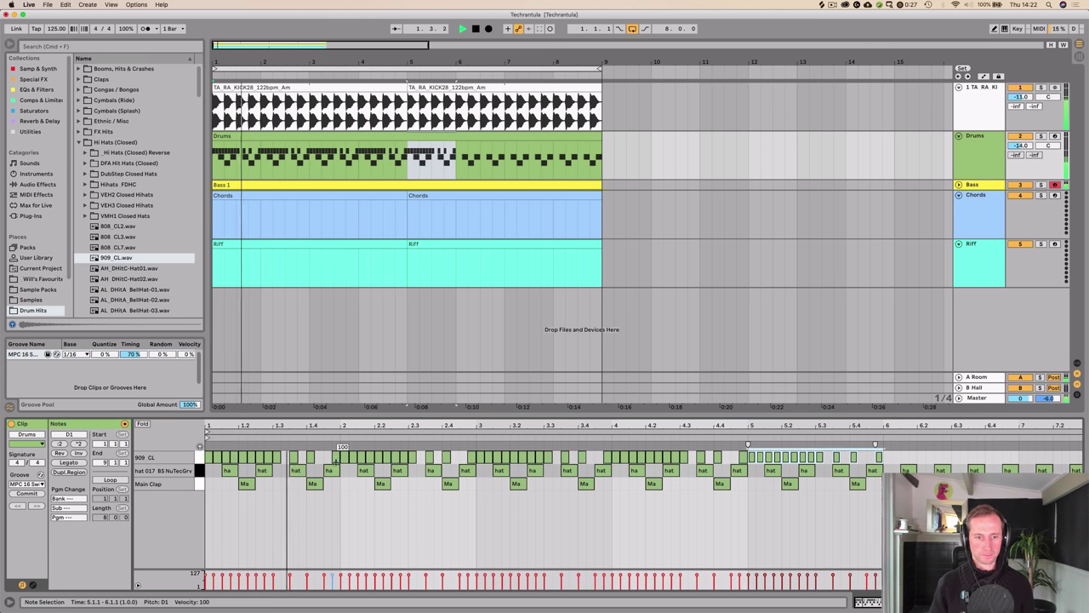
pyautogui.press('super+d')
pyautogui.press('super+d')
# Step: Vary the closed hat pattern by deleting the 909_CL notes at 2.1.1, 2.4.4 and 4.1.1 during playback
pyautogui.click(278, 486)
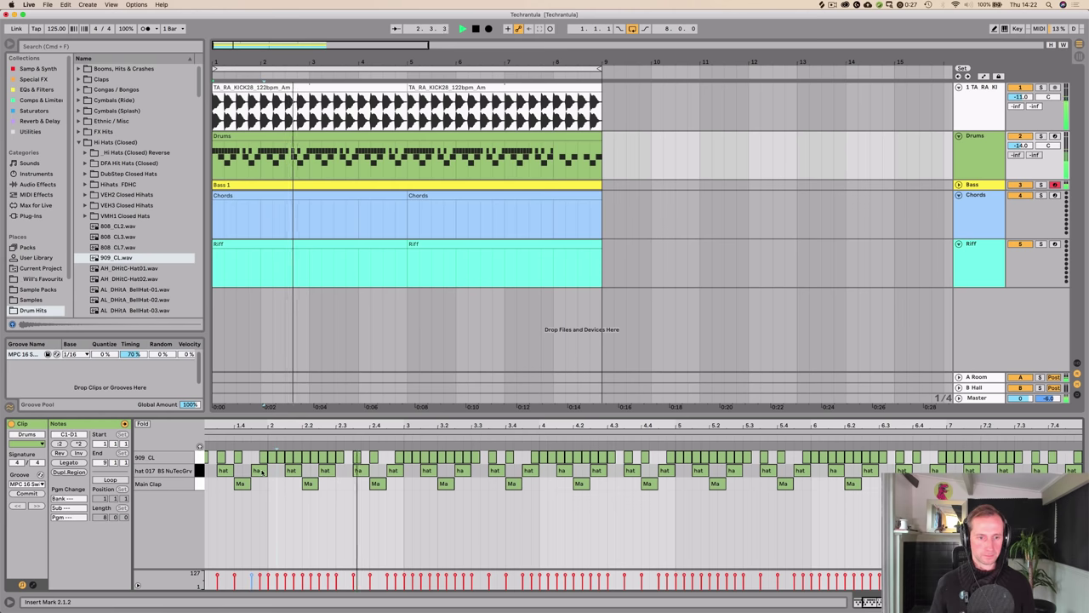
pyautogui.press('space')
pyautogui.doubleClick(271, 457)
pyautogui.press('space')
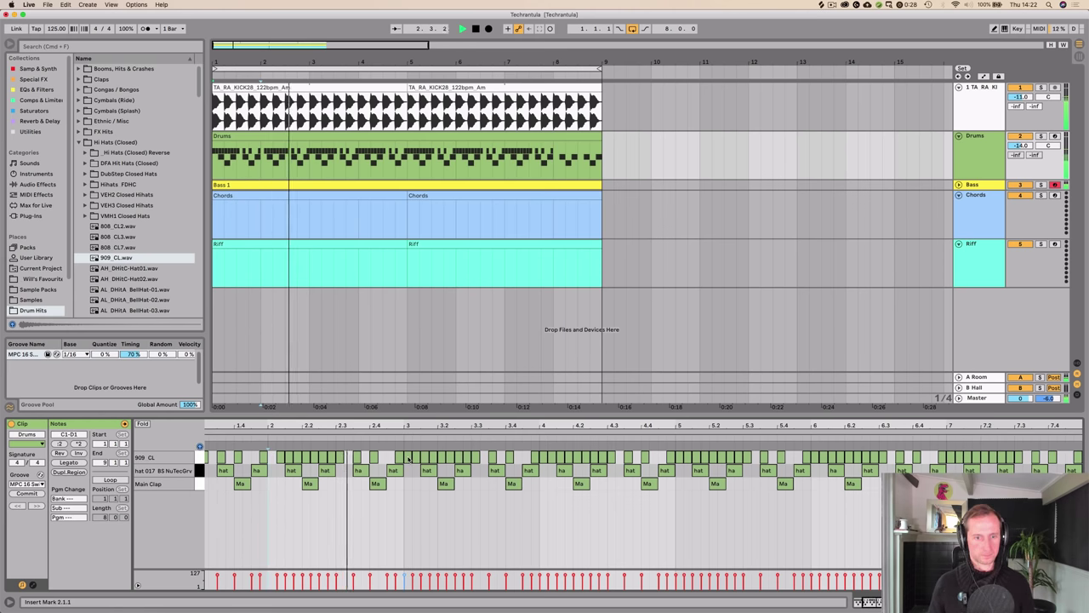
pyautogui.click(407, 460)
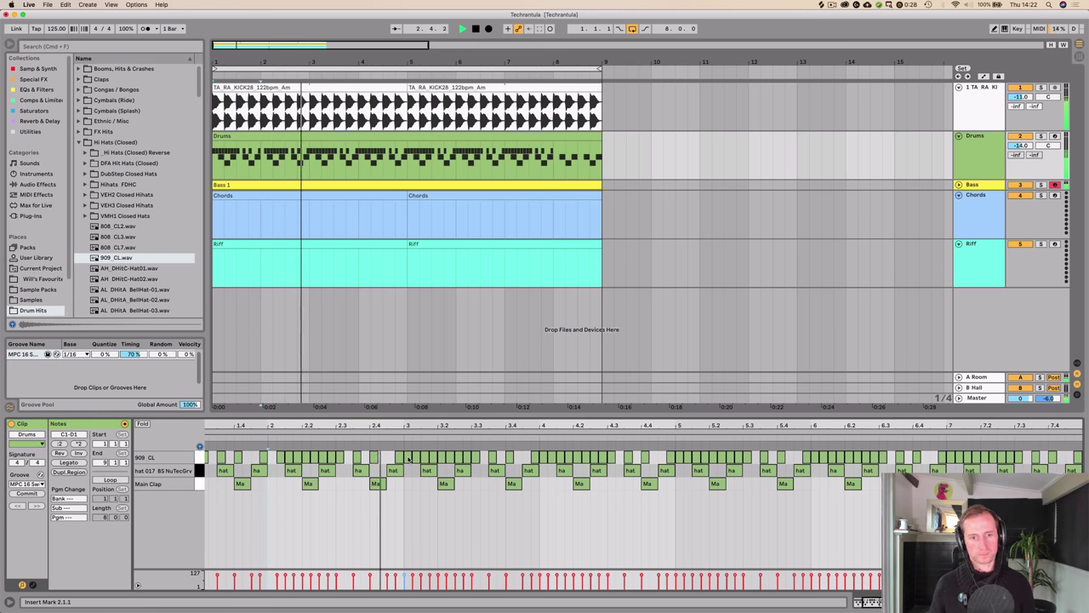
pyautogui.click(540, 460)
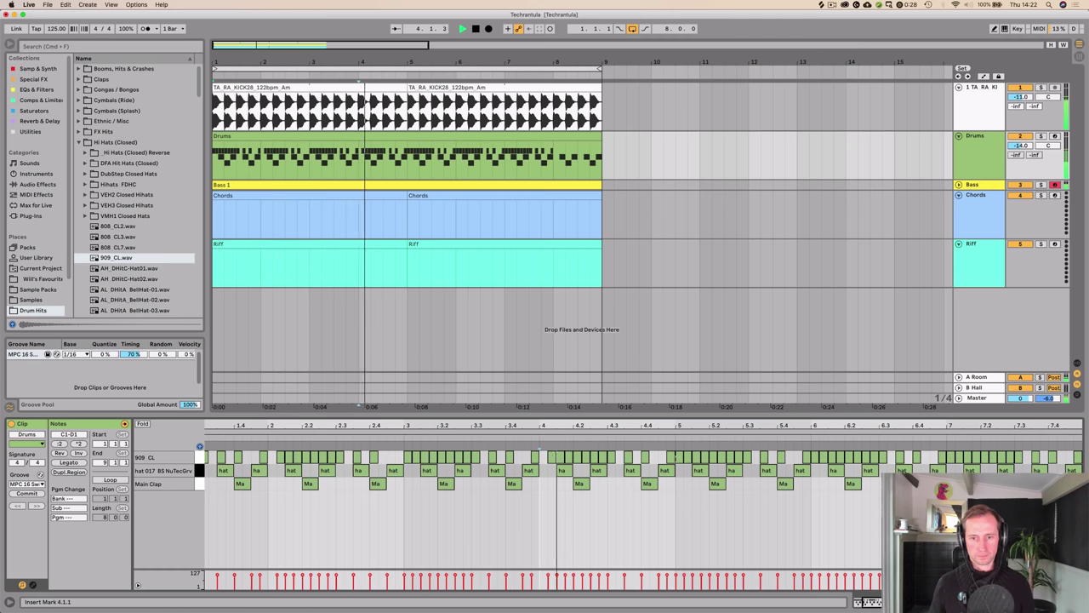
# Step: Stop playback and delete the 909_CL note at 4.4.4 and all 909_CL notes from bar 5 onward
pyautogui.press('space')
pyautogui.click(670, 460)
pyautogui.moveTo(670, 460); pyautogui.dragTo(1081, 459)
pyautogui.press('Delete')
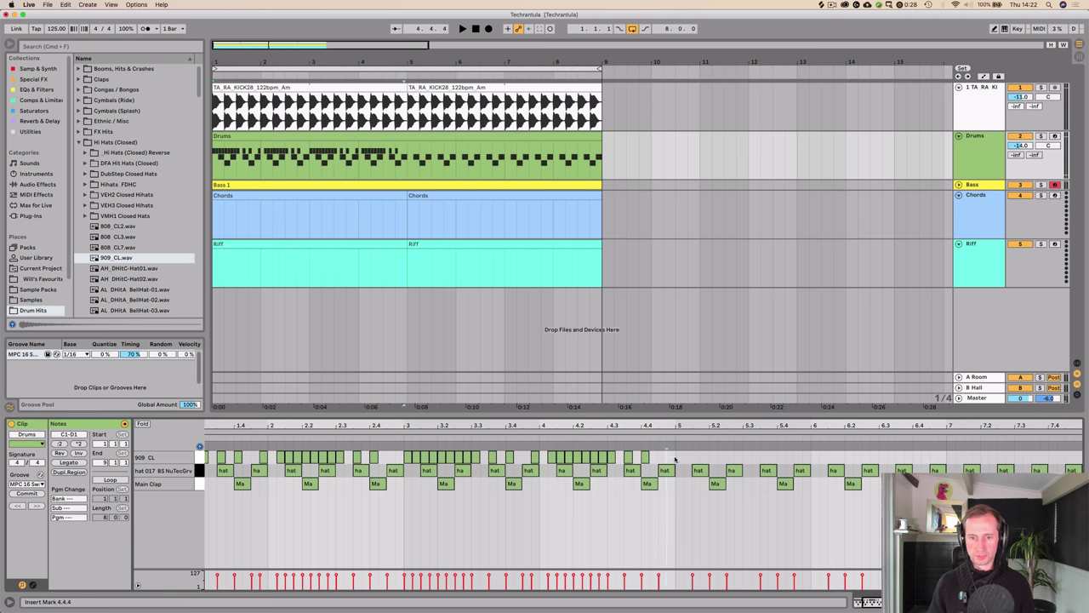
# Step: Select the four-bar 909_CL pattern and duplicate it into bars 5 to 8
pyautogui.moveTo(674, 459); pyautogui.dragTo(206, 445)
pyautogui.click(644, 457)
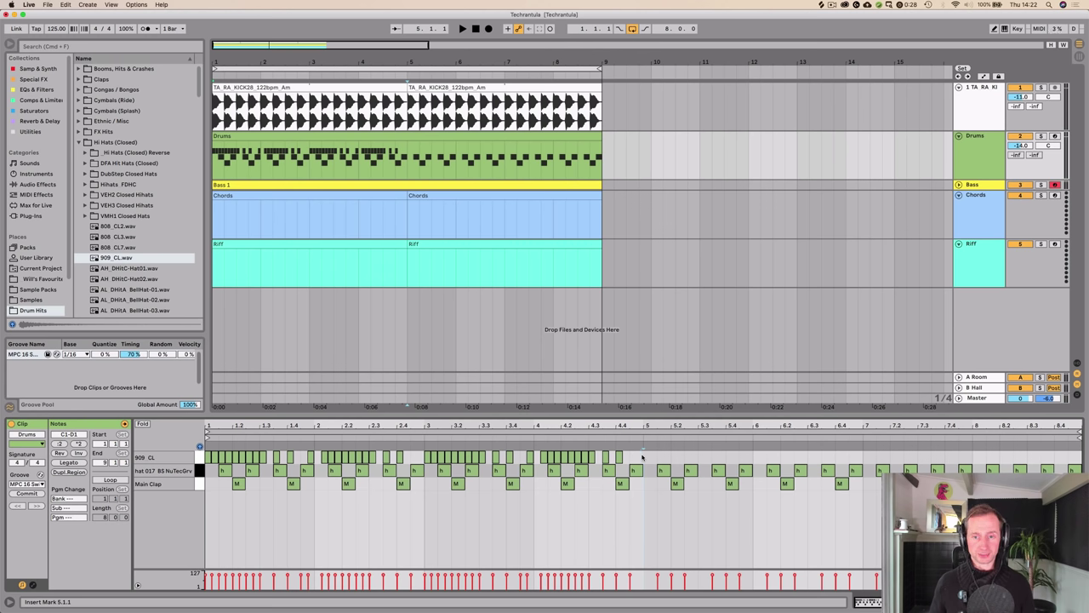
pyautogui.moveTo(625, 458); pyautogui.dragTo(233, 458)
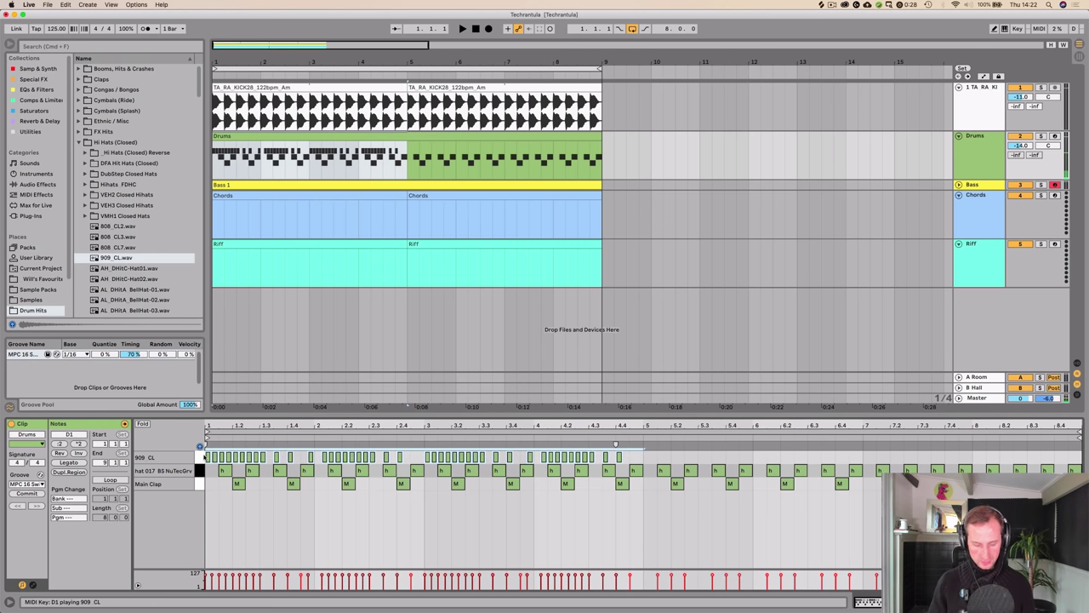
pyautogui.hotkey('ctrl', 'd')
# Step: Play the track, show the Drums rack and lower the hat 017 chain's Send-a to -1.2 dB
pyautogui.press('space')
pyautogui.hotkey('shift', 'Tab')
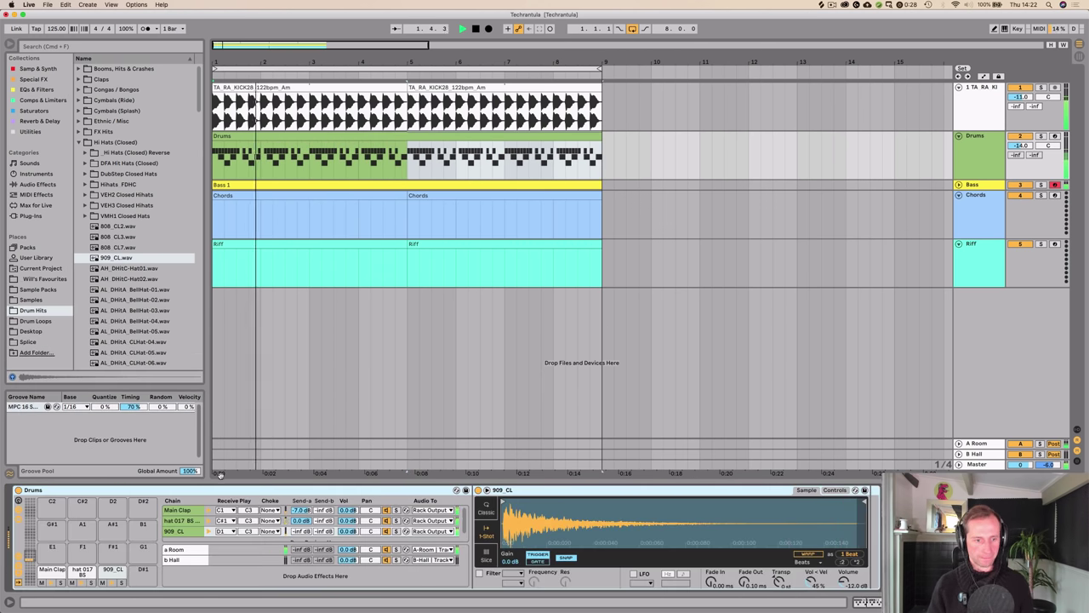
pyautogui.moveTo(301, 520); pyautogui.dragTo(302, 527)
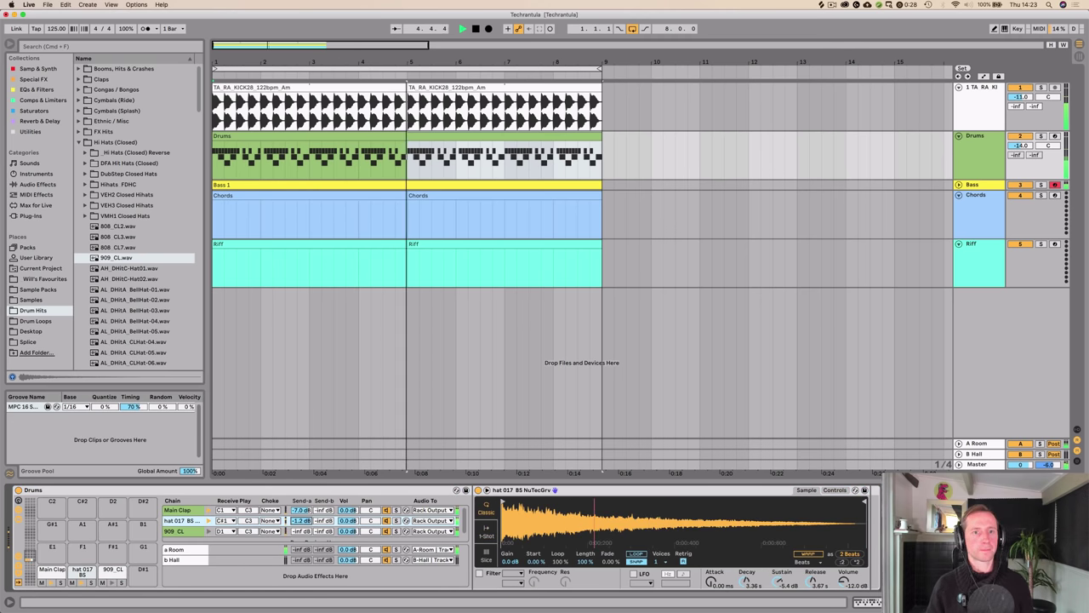
# Step: Select the Bass track, stop playback and open Serum's interface with Envelope 1 displayed
pyautogui.press('-')
pyautogui.click(494, 219)
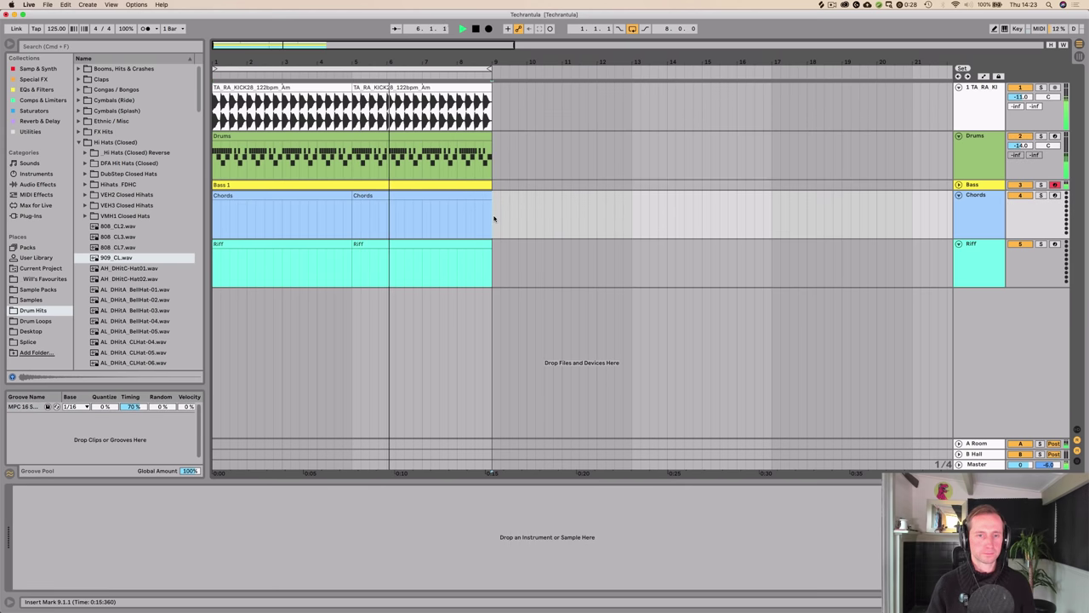
pyautogui.click(977, 185)
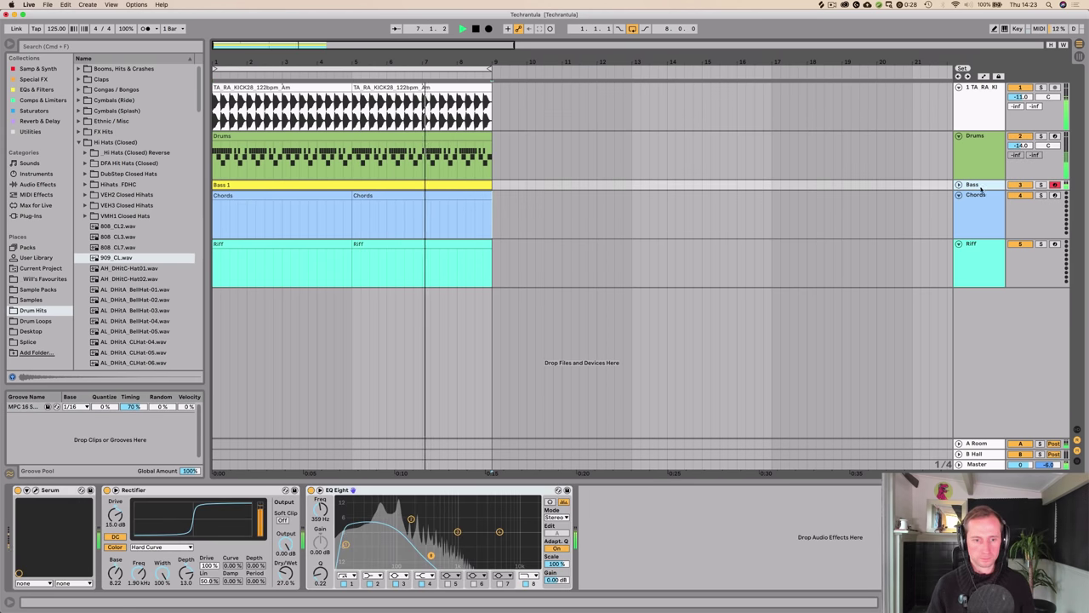
pyautogui.press('space')
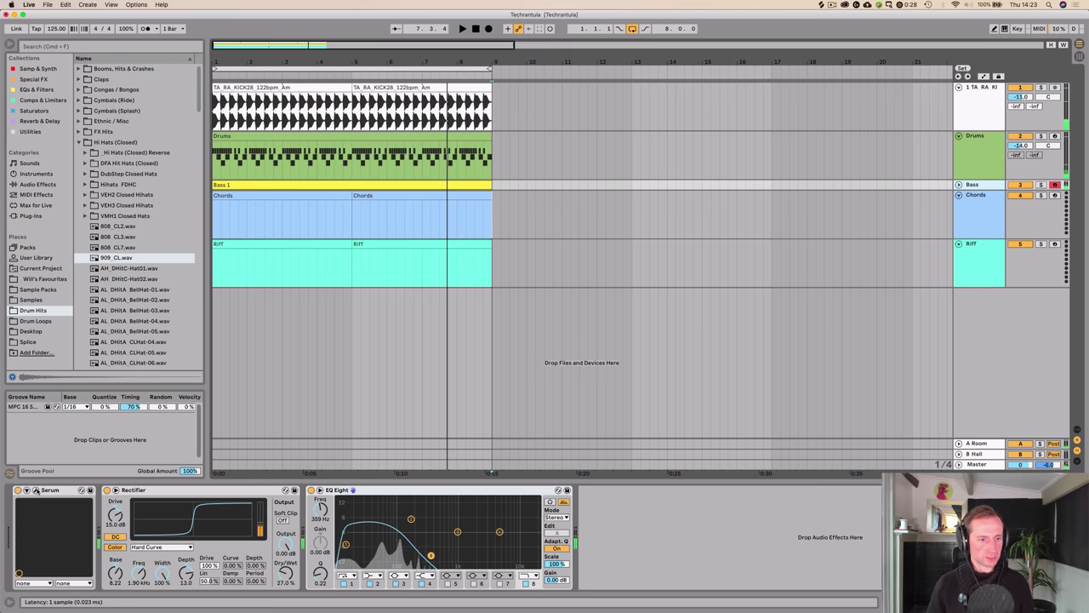
pyautogui.click(36, 491)
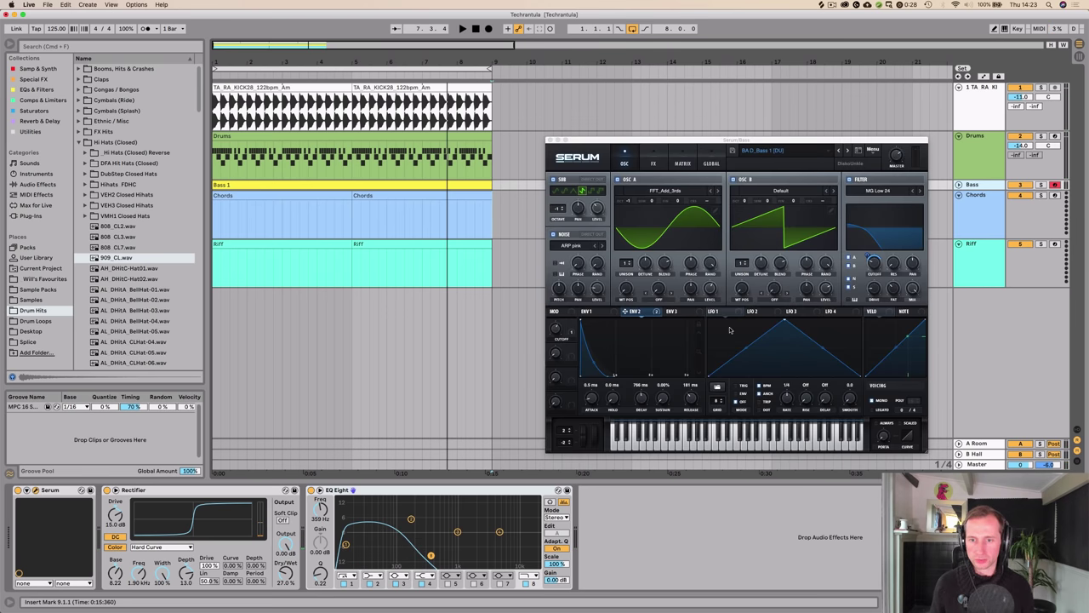
pyautogui.click(596, 312)
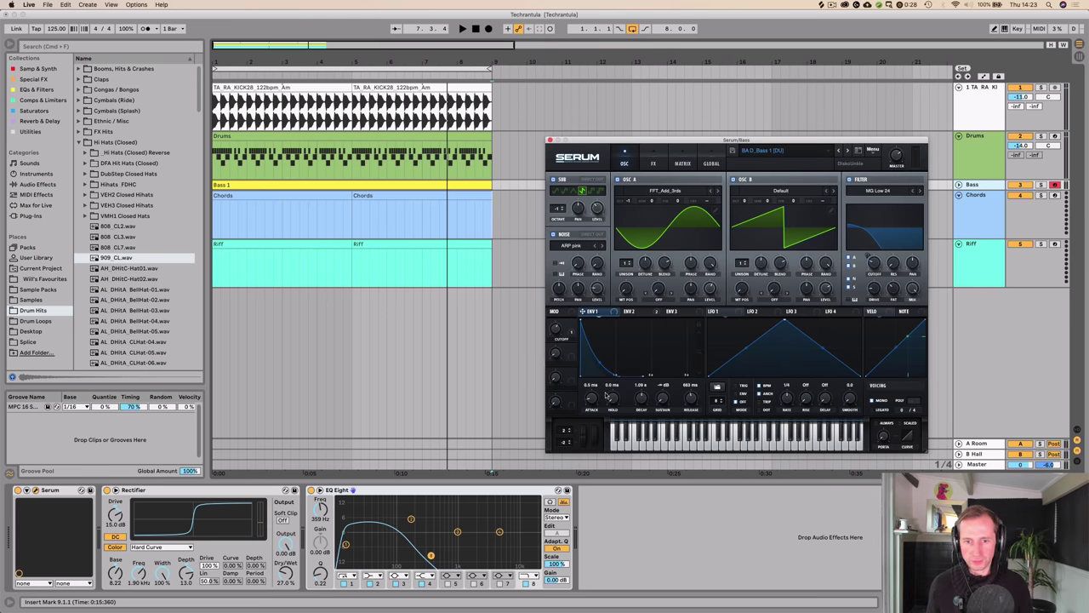
# Step: Solo the Bass track, play from the start and shorten Serum's Envelope 1 decay to about 380 ms
pyautogui.press('space')
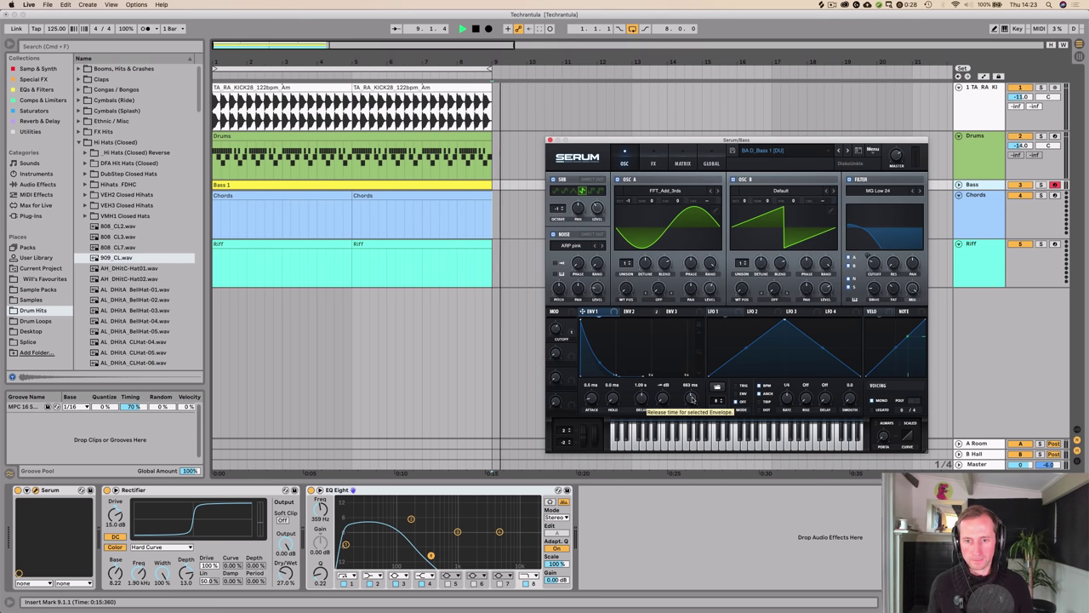
pyautogui.click(217, 217)
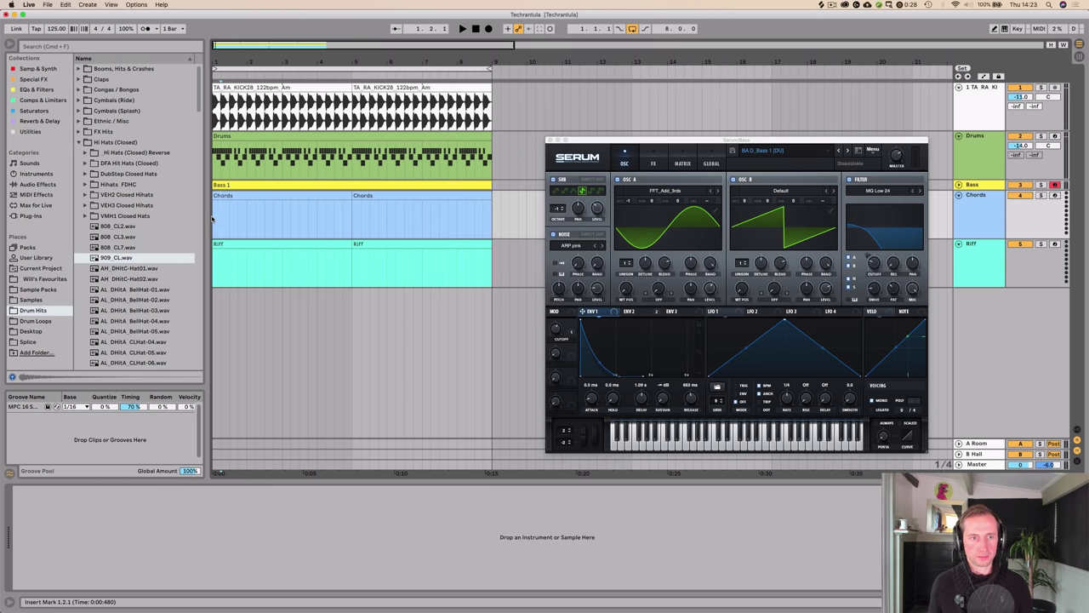
pyautogui.click(1040, 184)
pyautogui.press('space')
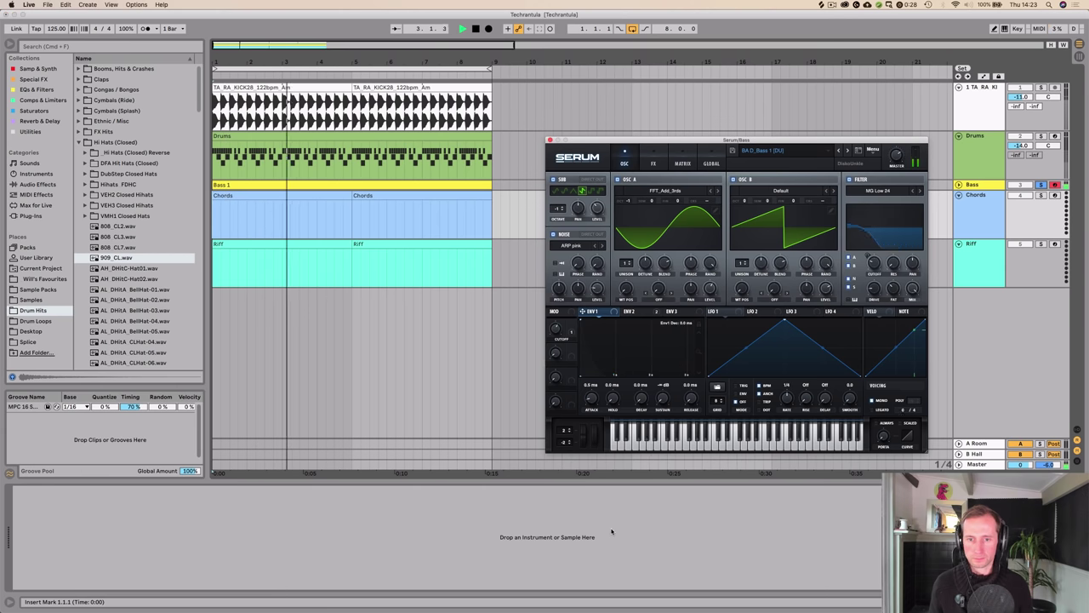
pyautogui.moveTo(642, 397); pyautogui.dragTo(698, 355)
pyautogui.moveTo(641, 401); pyautogui.dragTo(643, 394)
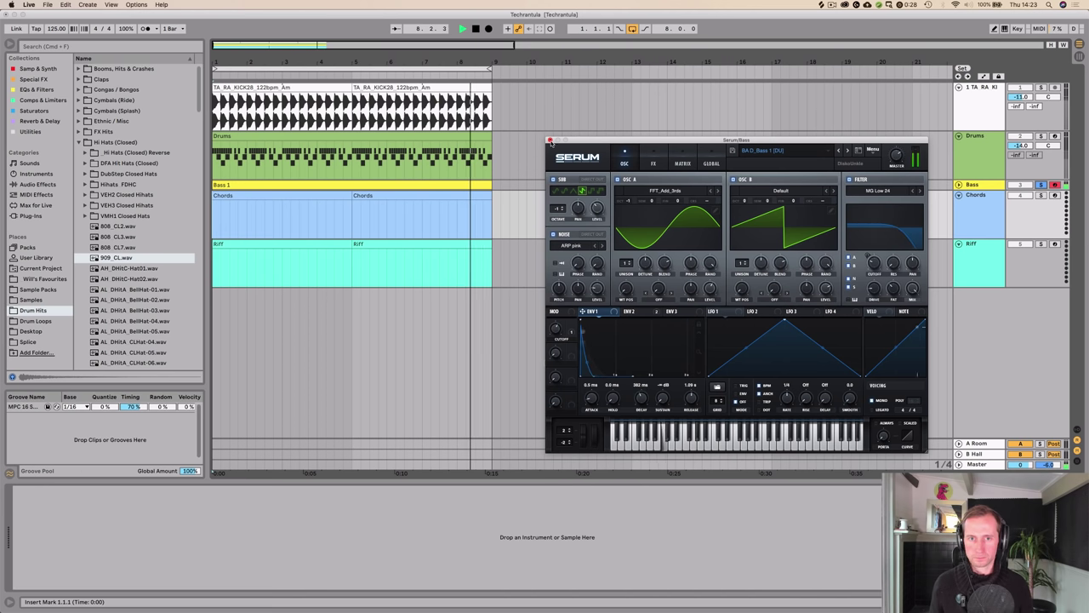
# Step: Close Serum's interface, fold the Drums and kick loop tracks with the Drums rack shown, and stop playback
pyautogui.click(549, 140)
pyautogui.click(975, 185)
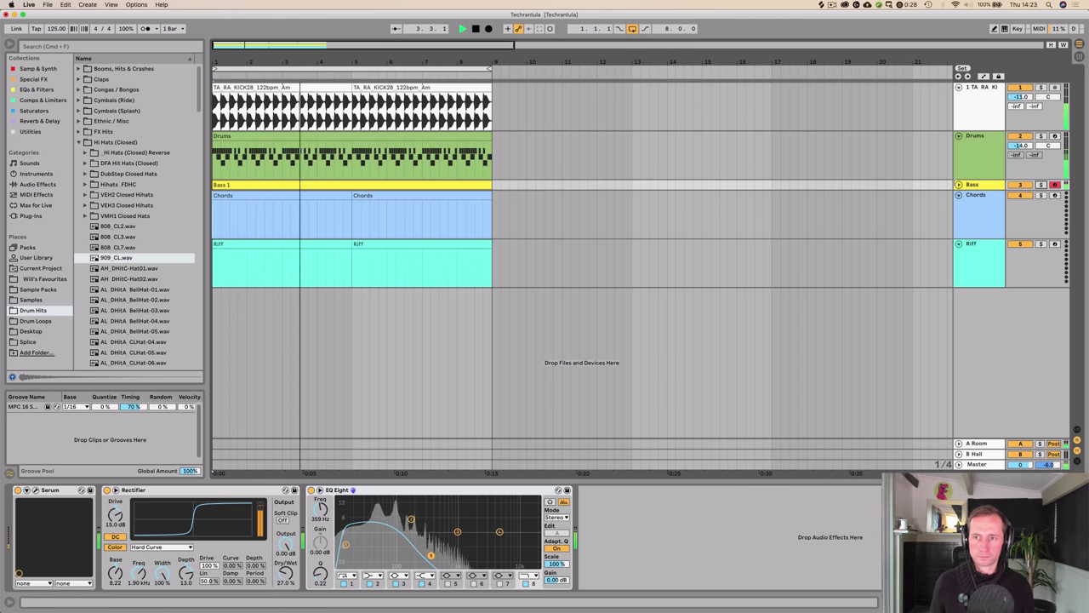
pyautogui.click(959, 185)
pyautogui.click(959, 185)
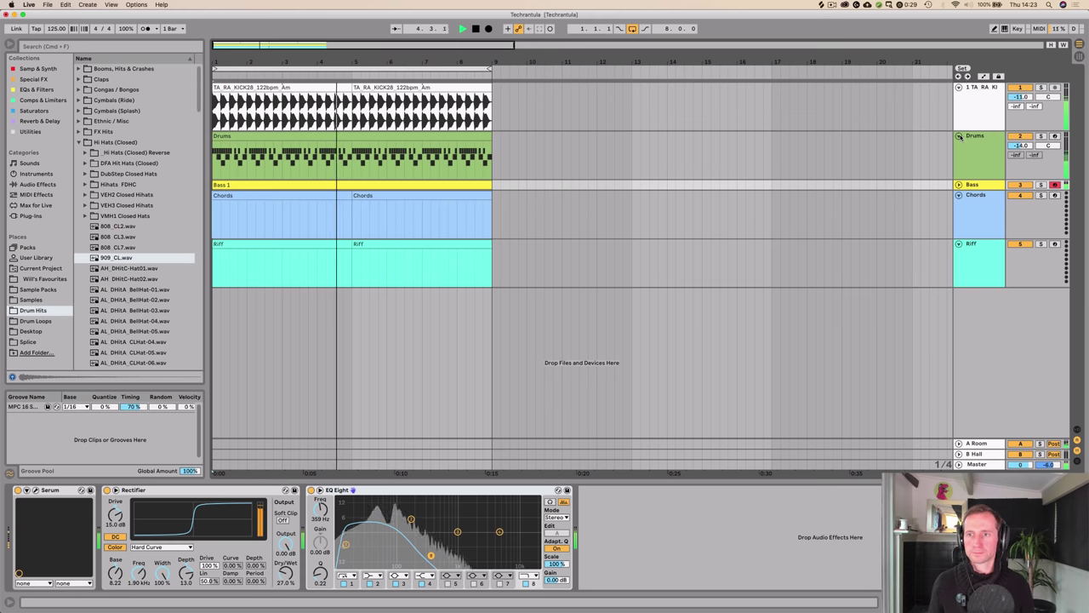
pyautogui.click(958, 135)
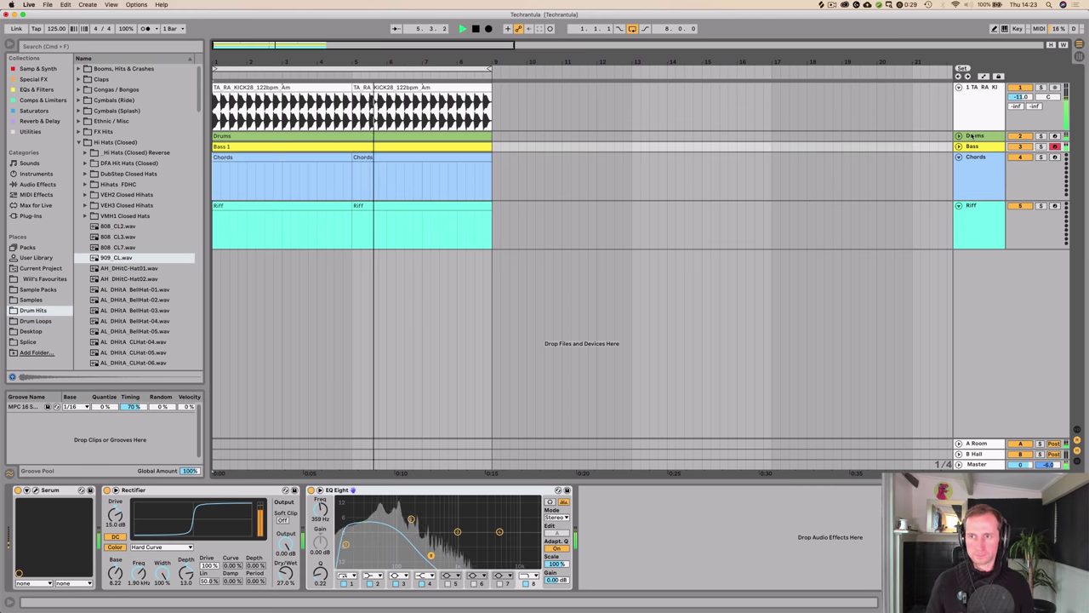
pyautogui.click(971, 136)
pyautogui.click(958, 87)
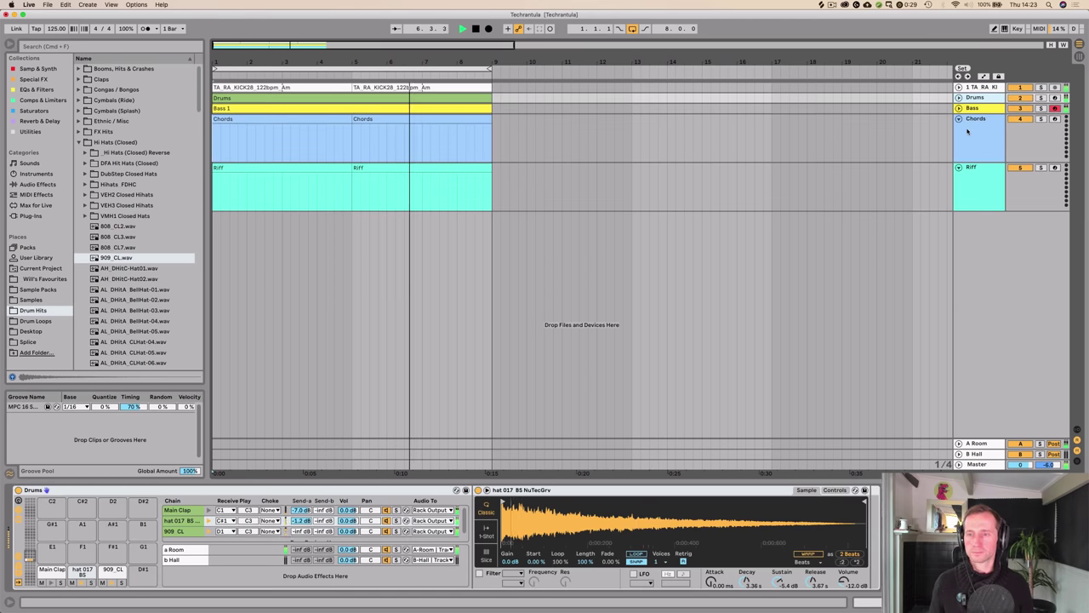
pyautogui.press('space')
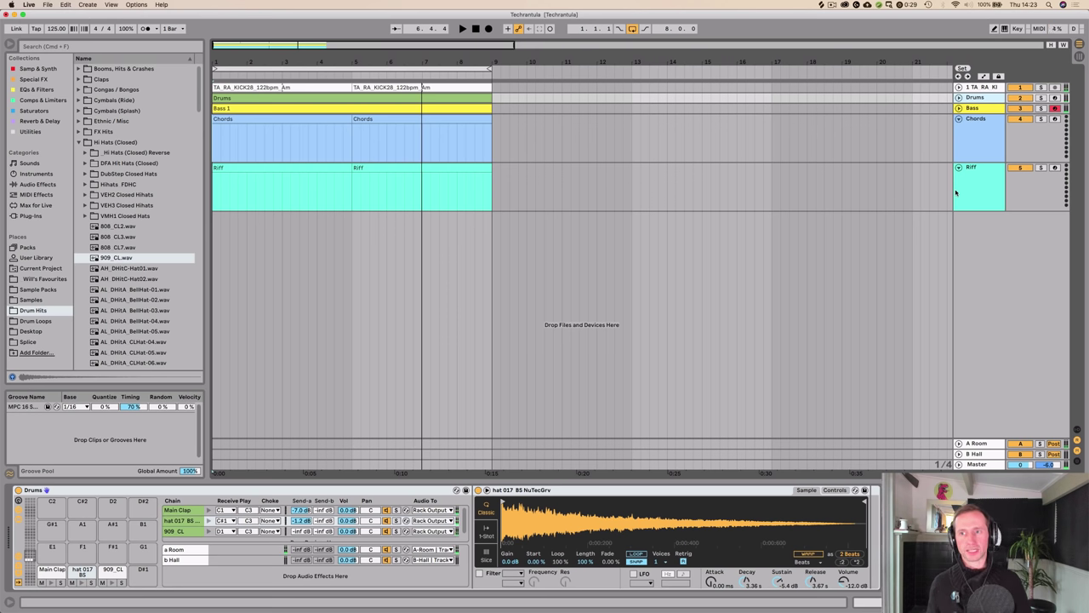
# Step: Unfold the Drums track and select the contents of its eight-bar clip
pyautogui.click(959, 98)
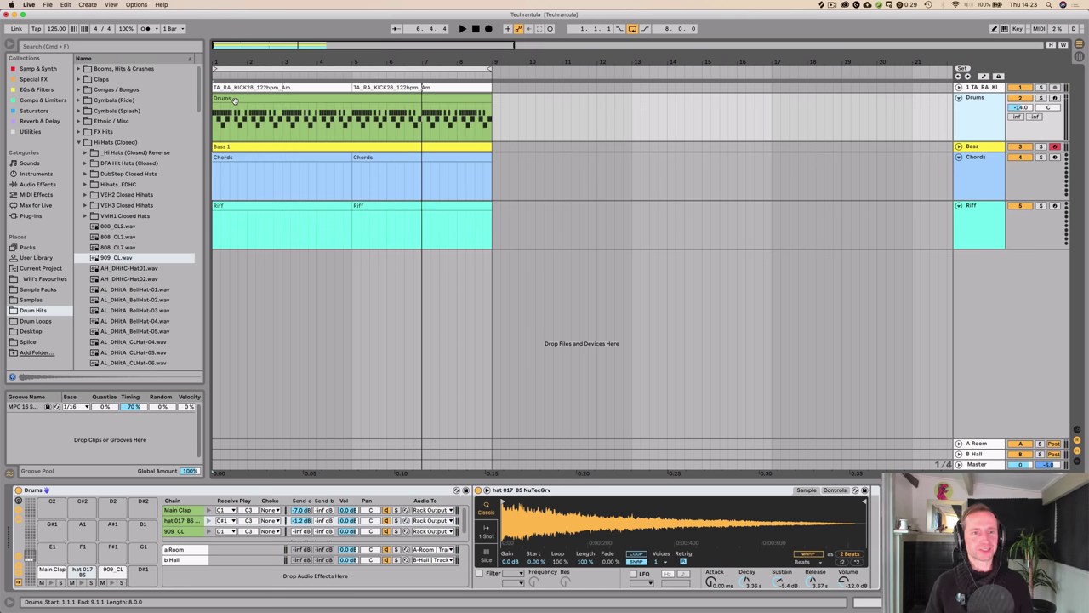
pyautogui.doubleClick(266, 98)
pyautogui.hotkey('shift', 'Tab')
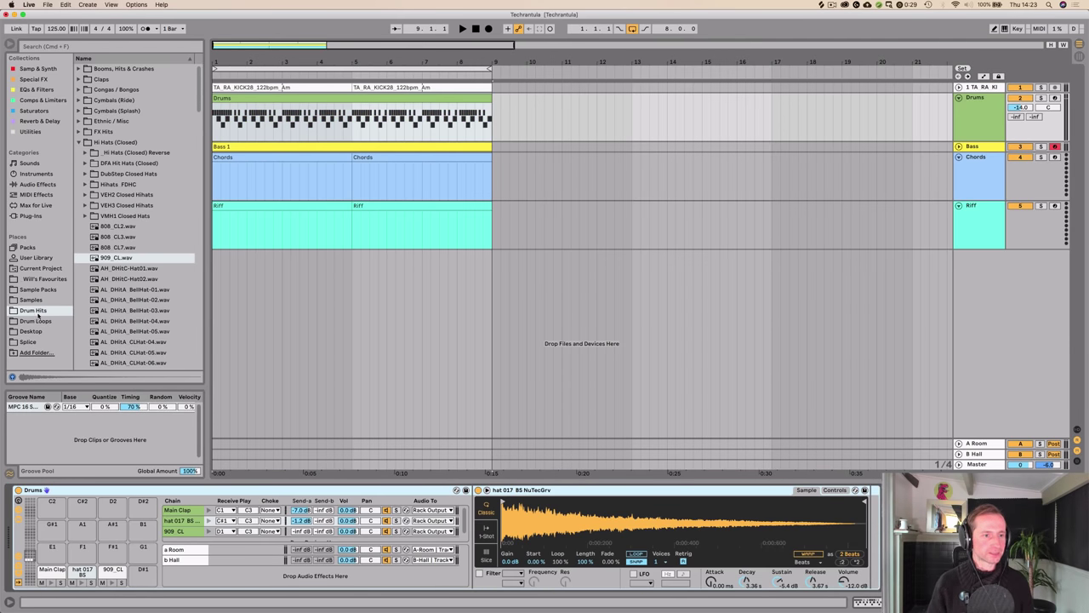
# Step: Browse the Samples library past the bass samples and expand its Vocals folder
pyautogui.click(31, 301)
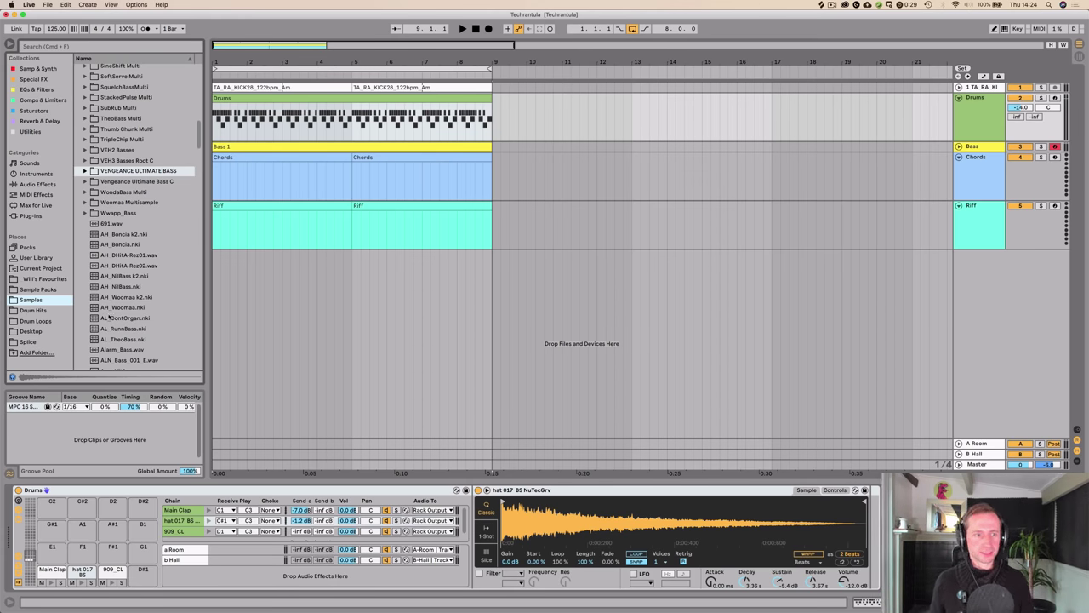
pyautogui.scroll(-6, 109, 292)
pyautogui.press('space')
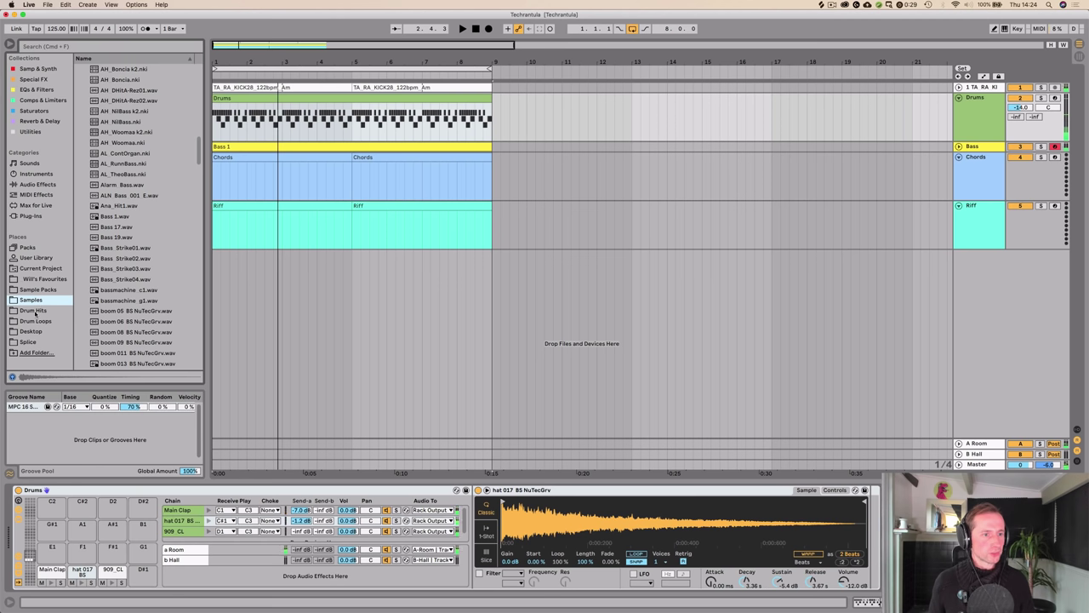
pyautogui.scroll(-15, 153, 260)
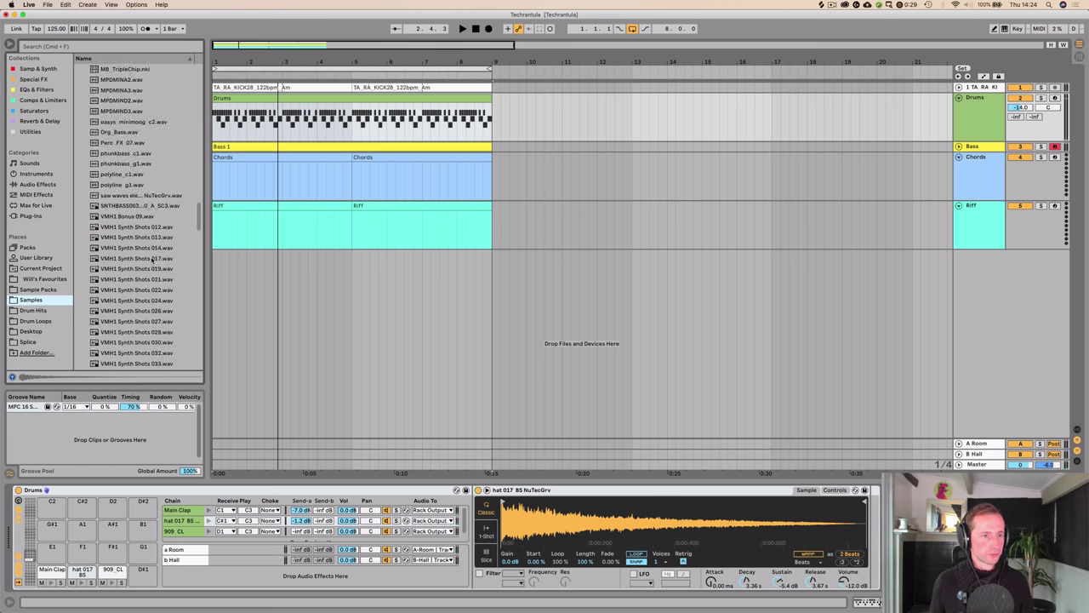
pyautogui.scroll(-10, 153, 260)
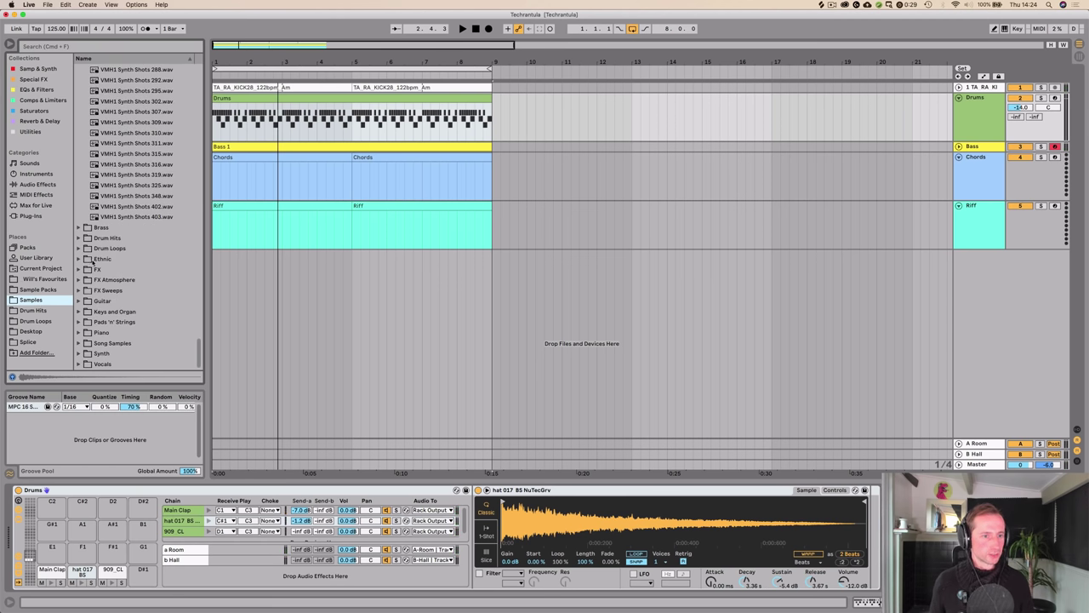
pyautogui.doubleClick(86, 363)
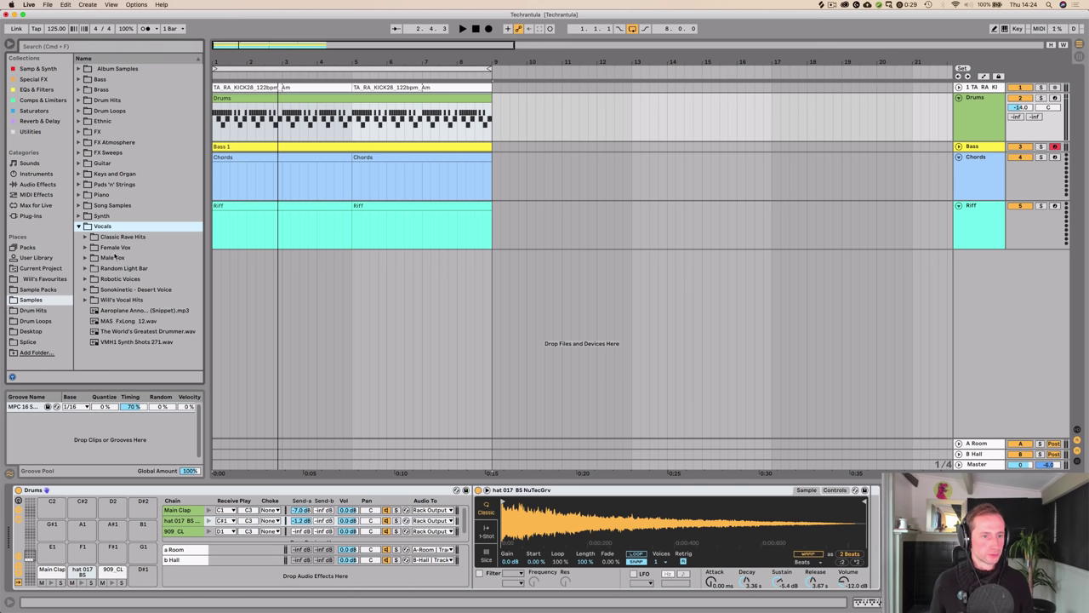
# Step: Expand the Male Vox folder, audition its two DFX harmony samples and collapse it again
pyautogui.doubleClick(114, 257)
pyautogui.click(116, 268)
pyautogui.click(127, 280)
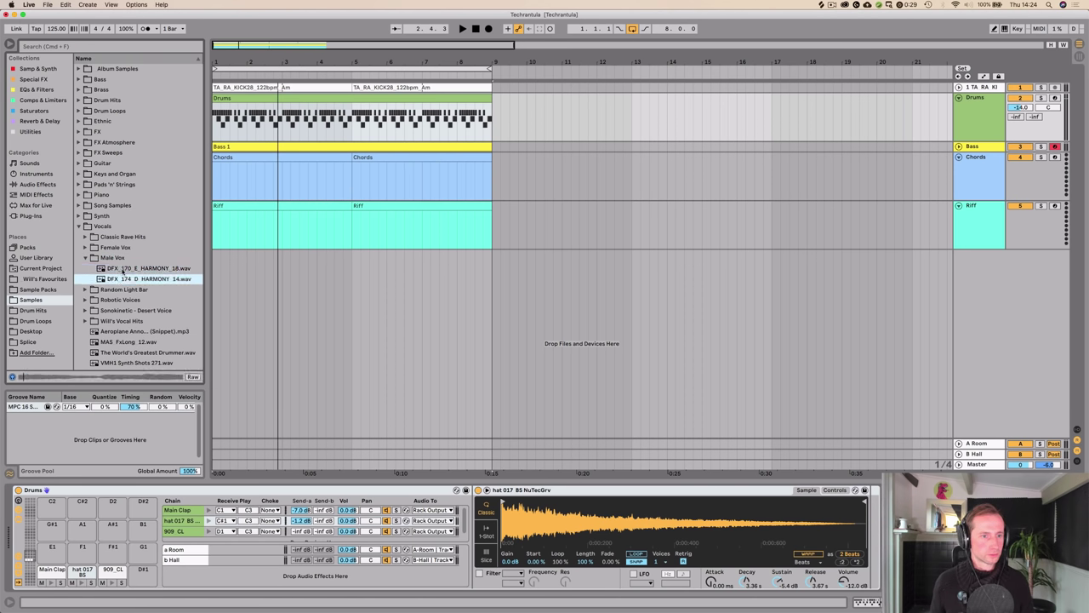
pyautogui.doubleClick(116, 258)
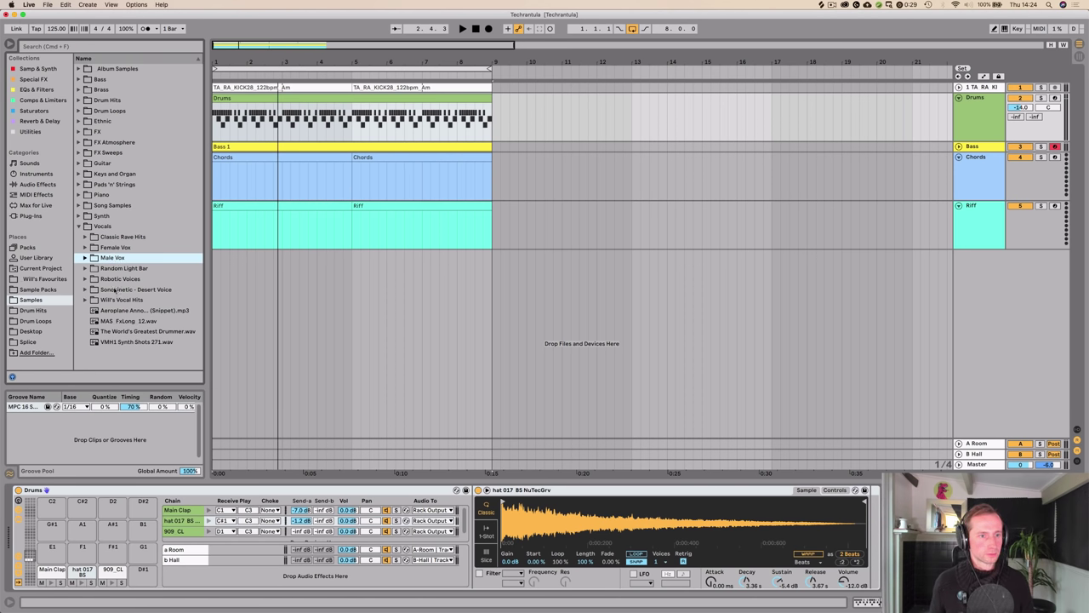
# Step: Expand the Vocal Hits subfolder, audition its bass bom, exhale and yeah samples, and select the high yeah sample
pyautogui.doubleClick(117, 300)
pyautogui.click(127, 322)
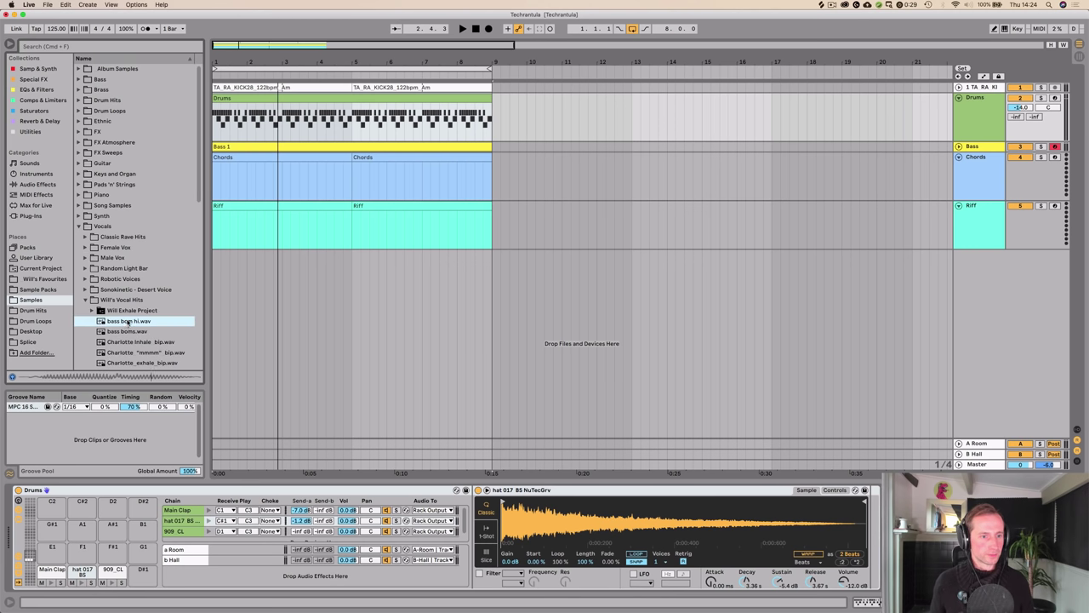
pyautogui.scroll(-4, 127, 321)
pyautogui.click(119, 180)
pyautogui.click(114, 192)
pyautogui.click(125, 215)
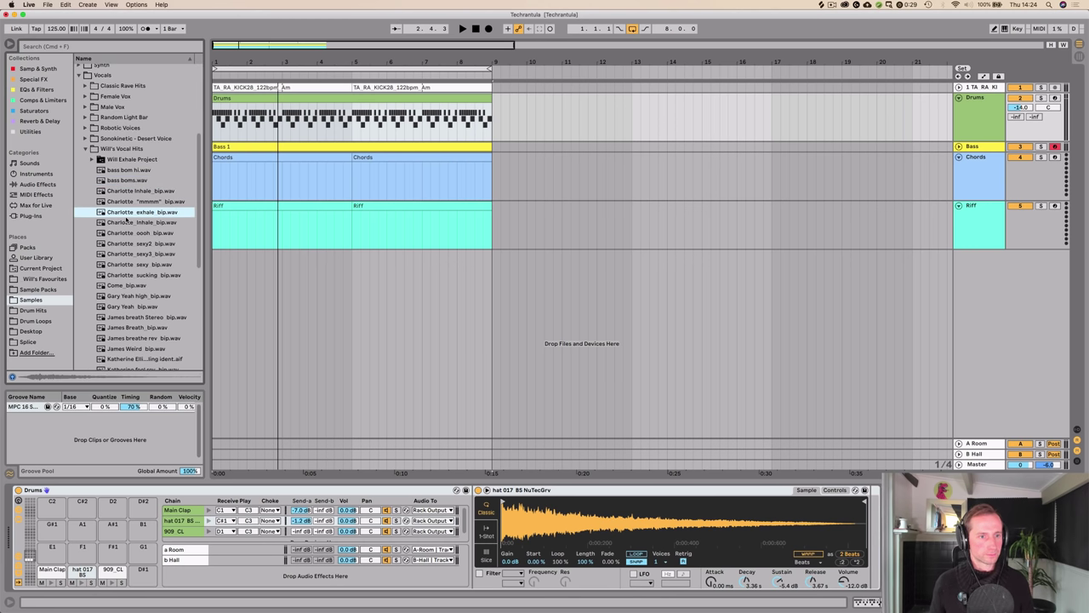
pyautogui.click(127, 286)
pyautogui.click(127, 295)
pyautogui.click(127, 306)
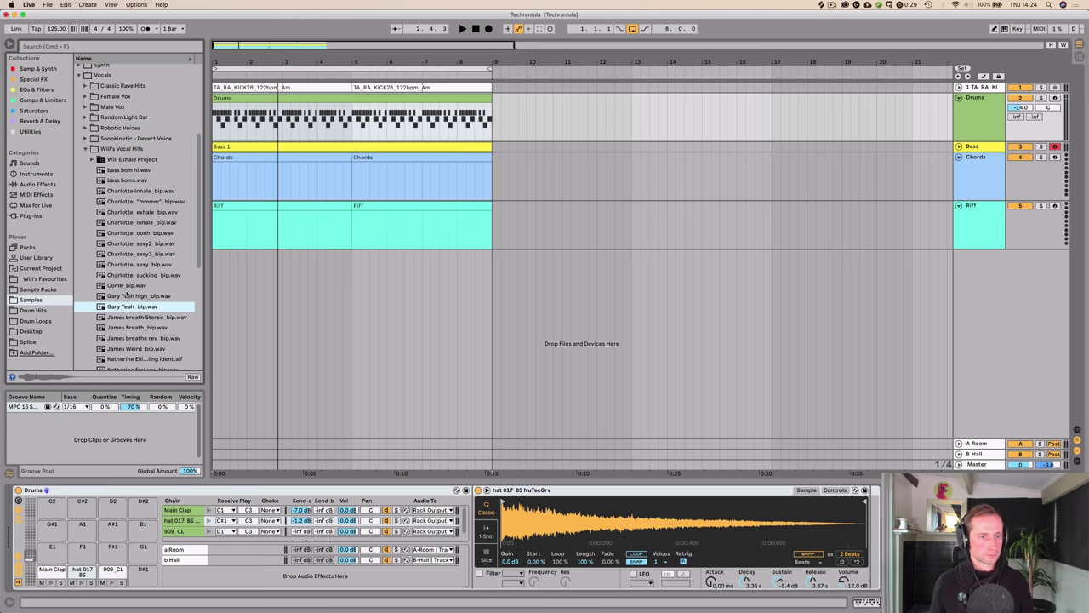
pyautogui.scroll(-2, 126, 298)
pyautogui.click(121, 238)
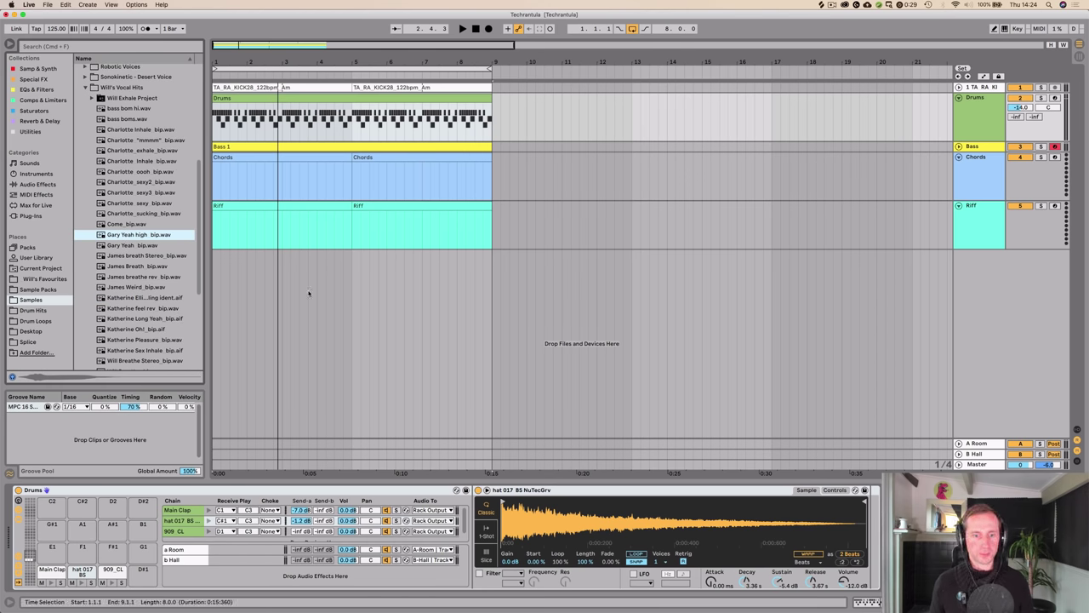
# Step: Add an audio track named Vocal Hit below Riff and place the high yeah sample on beat 3 of bar 1
pyautogui.click(985, 245)
pyautogui.press('super+t')
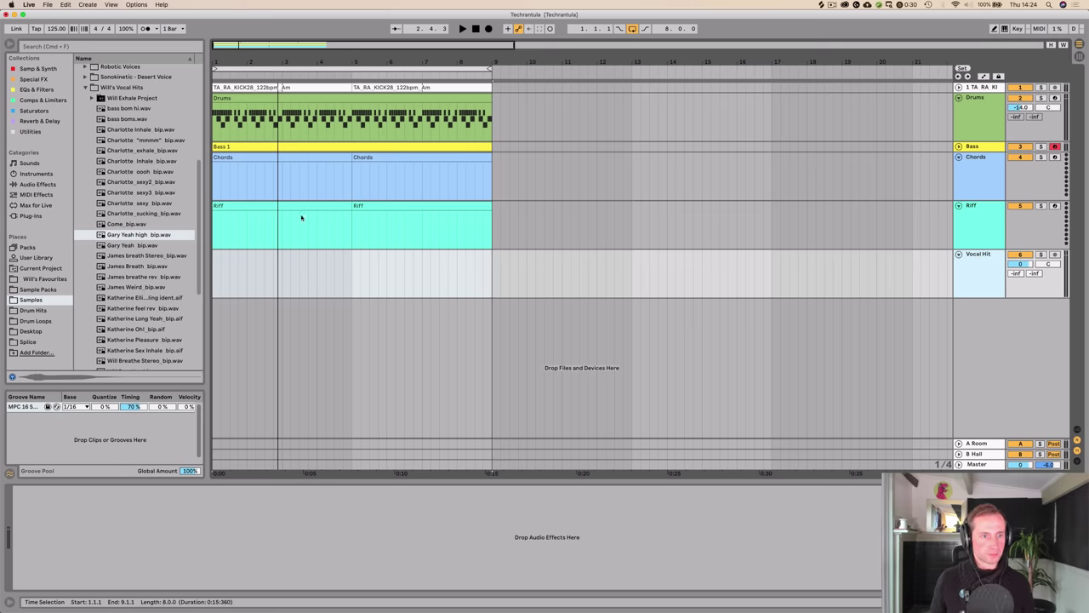
pyautogui.moveTo(130, 236); pyautogui.dragTo(223, 271)
# Step: Play the track from the start while adjusting the Vocal Hit track's volume
pyautogui.click(216, 273)
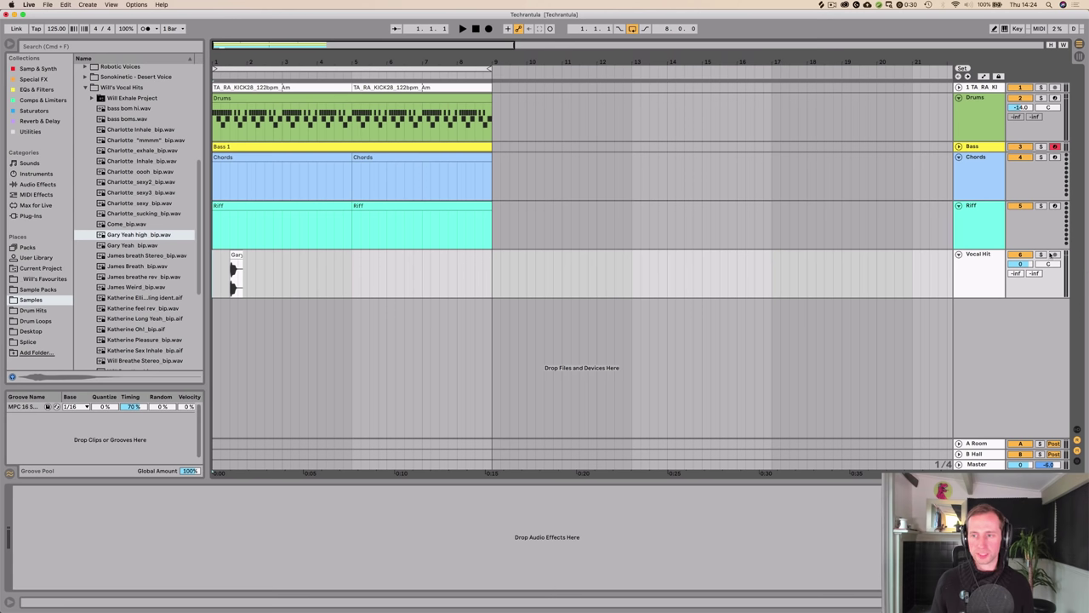
pyautogui.press('space')
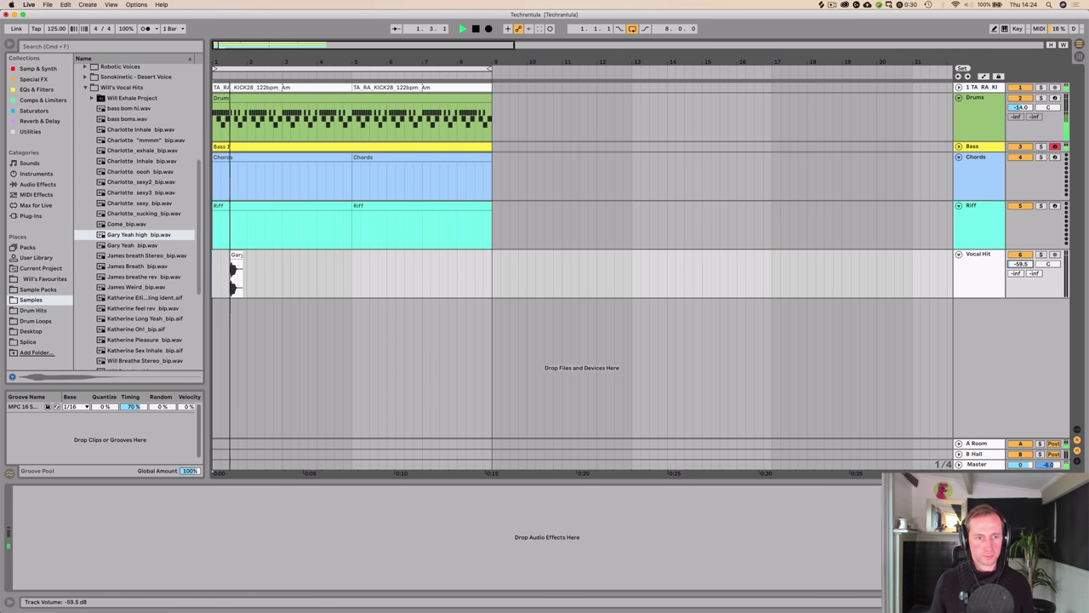
# Step: Move the Vocal Hit clip to start at 1.4.1 and warp it in Complex Pro mode
pyautogui.moveTo(238, 256); pyautogui.dragTo(244, 255)
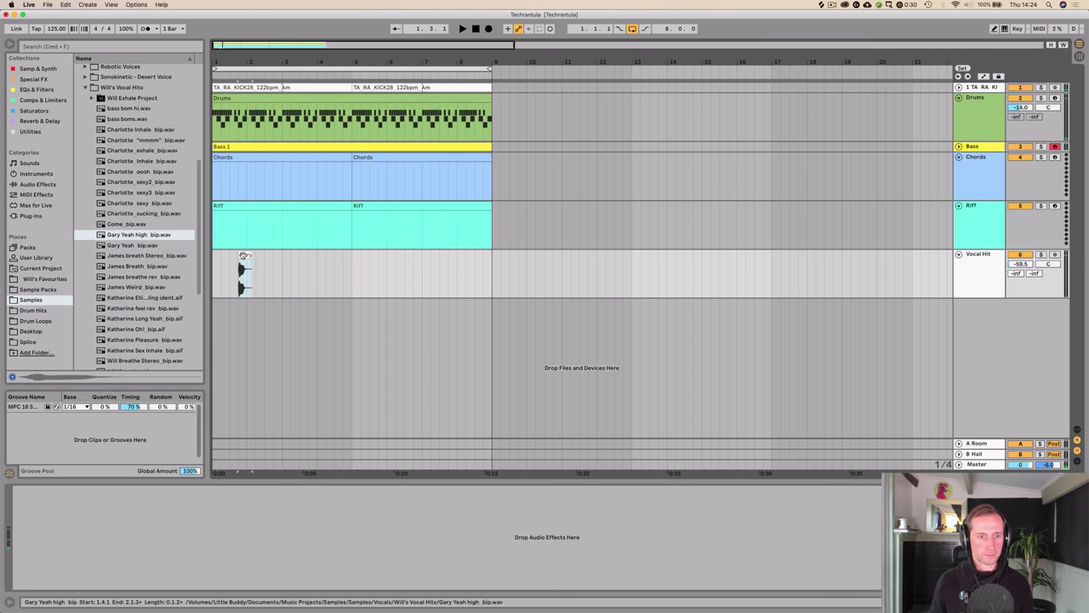
pyautogui.doubleClick(244, 255)
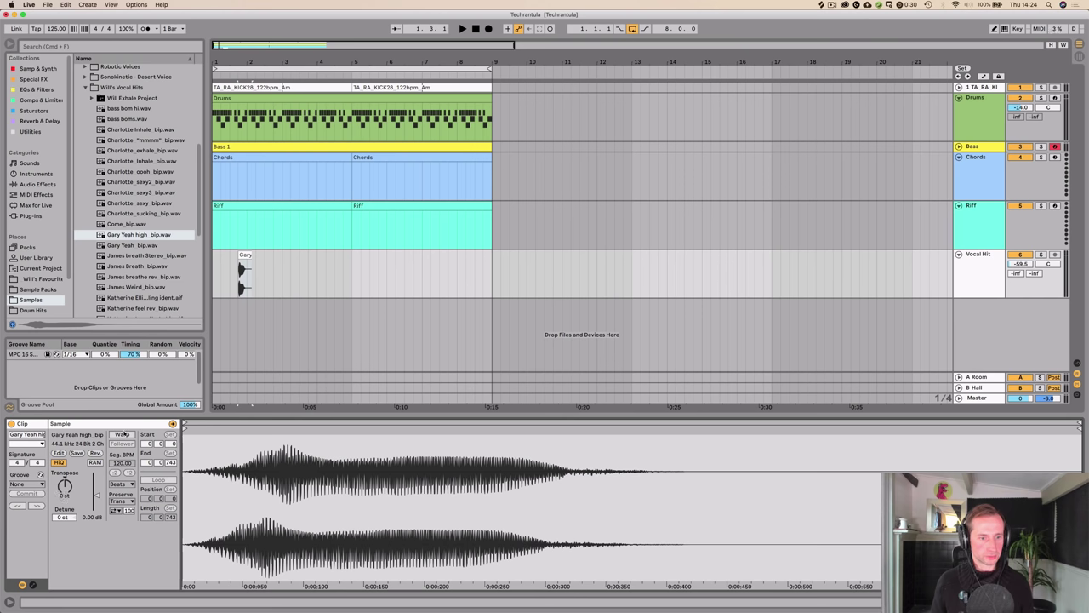
pyautogui.click(122, 435)
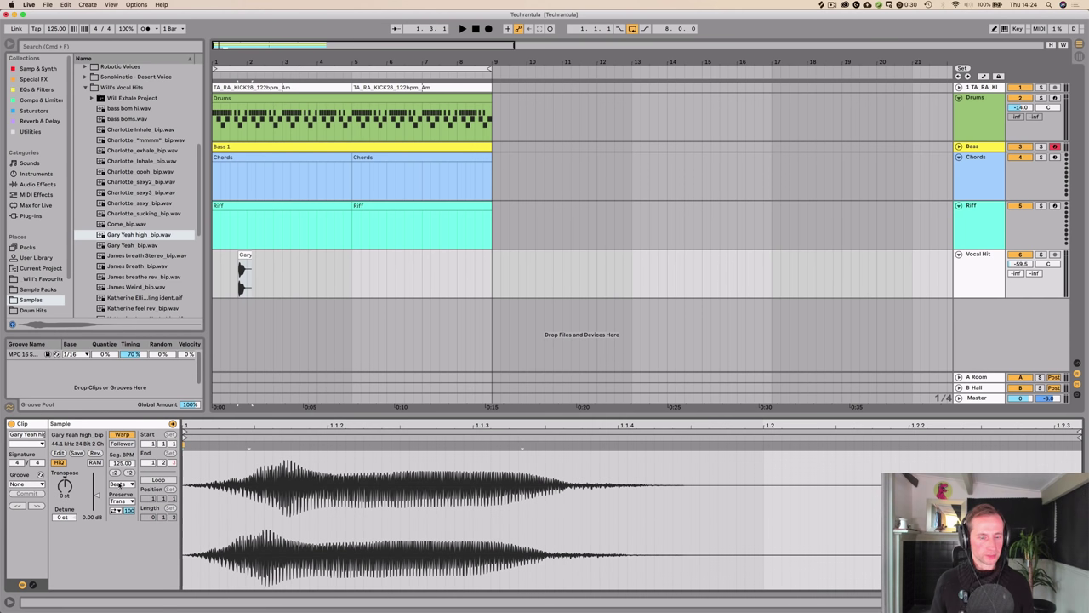
pyautogui.click(119, 483)
pyautogui.click(123, 534)
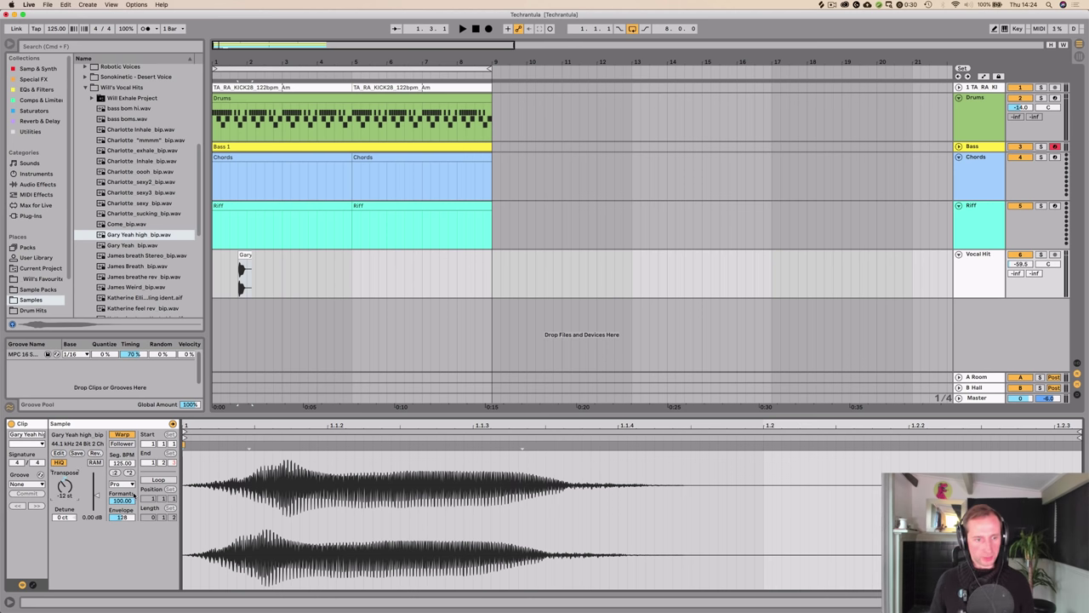
# Step: Set the vocal clip's formants to 0 and transpose it to -21 st while auditioning it with the beat
pyautogui.press('space')
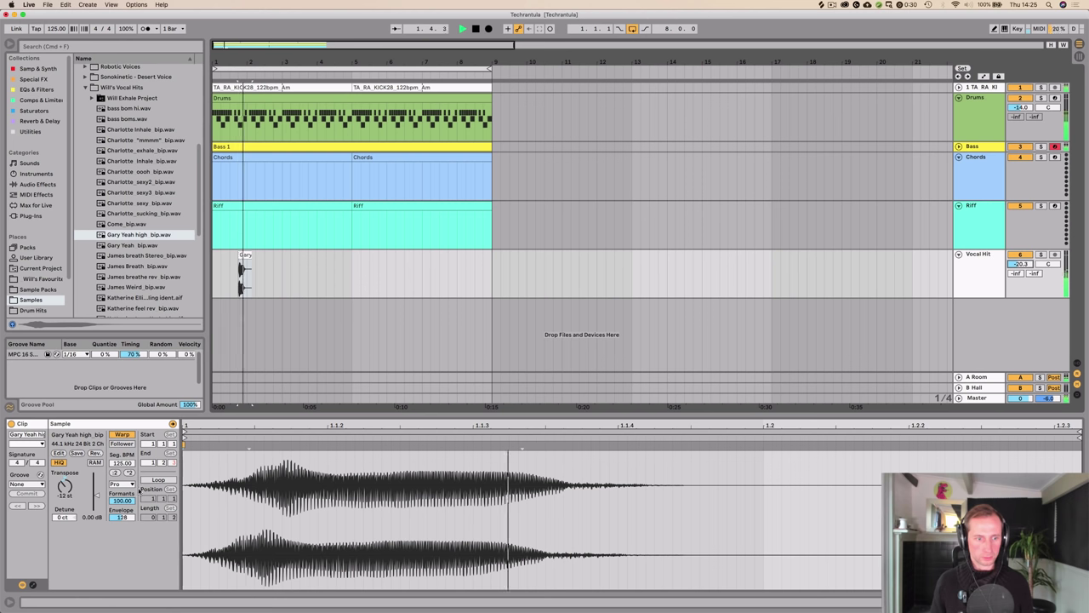
pyautogui.press('space')
pyautogui.moveTo(121, 501); pyautogui.dragTo(121, 586)
pyautogui.press('space')
pyautogui.press('space')
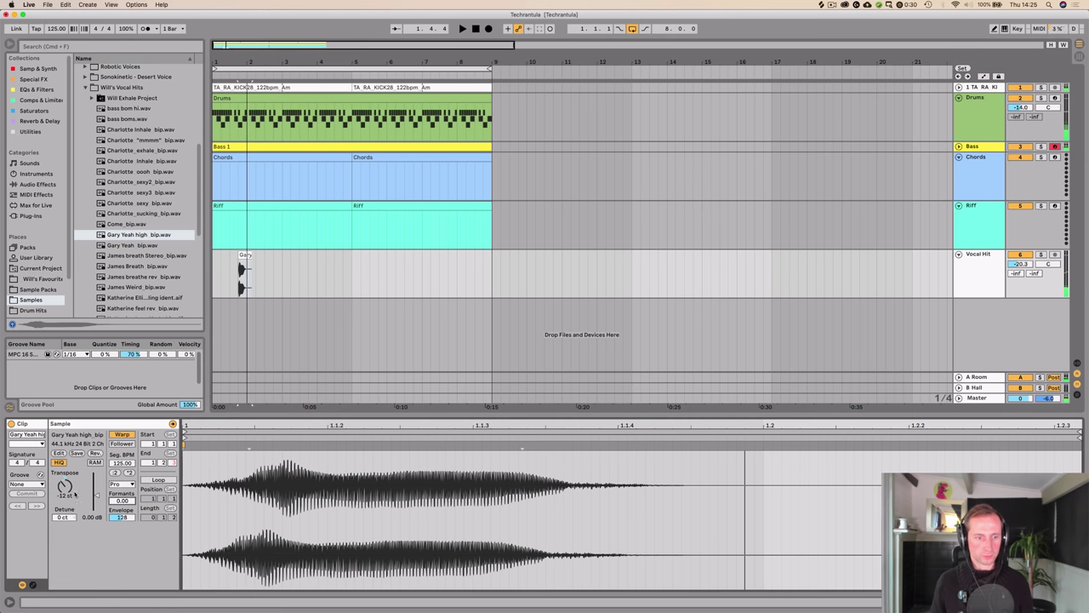
pyautogui.moveTo(64, 486)
pyautogui.mouseDown()
pyautogui.moveTo(64, 506)
pyautogui.moveTo(65, 484)
pyautogui.mouseUp()
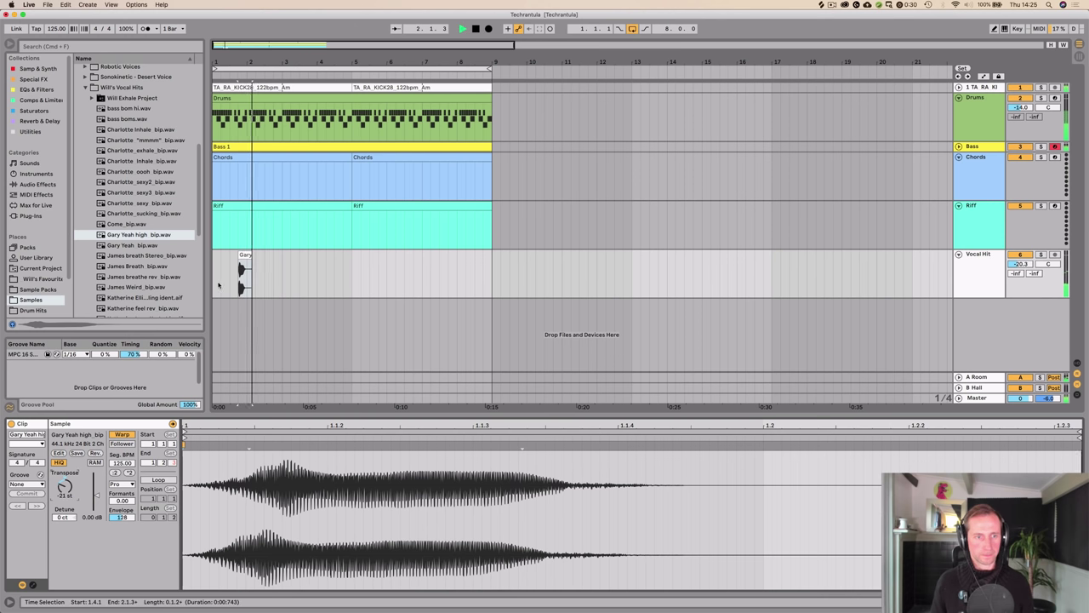
# Step: Adjust the vocal clip's formants by ear during repeated playback, settling on 28.12
pyautogui.press('space')
pyautogui.moveTo(122, 501); pyautogui.dragTo(122, 545)
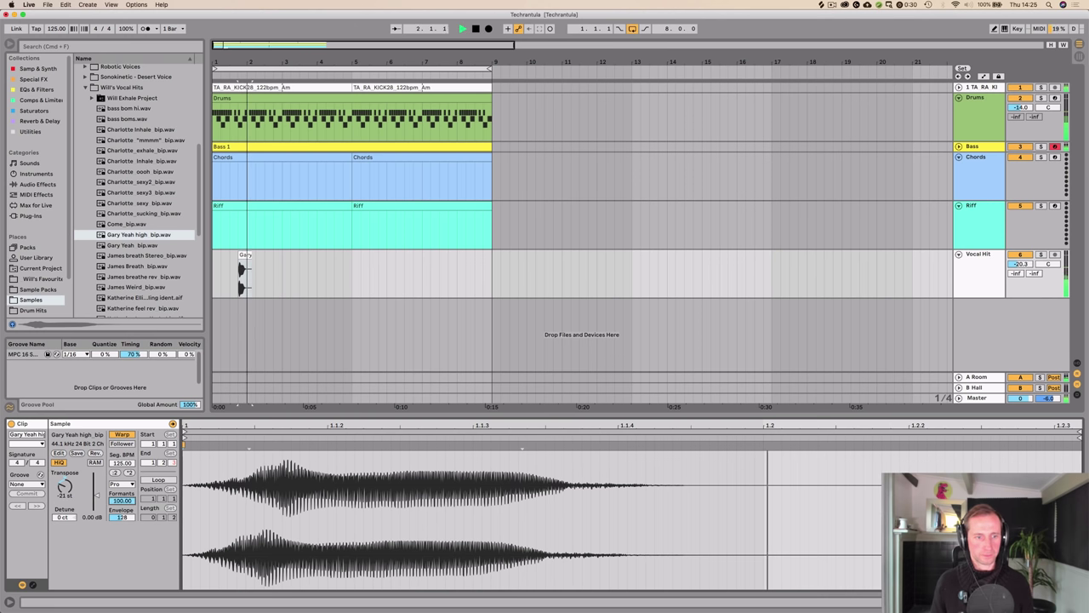
pyautogui.press('space')
pyautogui.press('space')
pyautogui.press('space')
pyautogui.press('space')
pyautogui.press('space')
pyautogui.press('space')
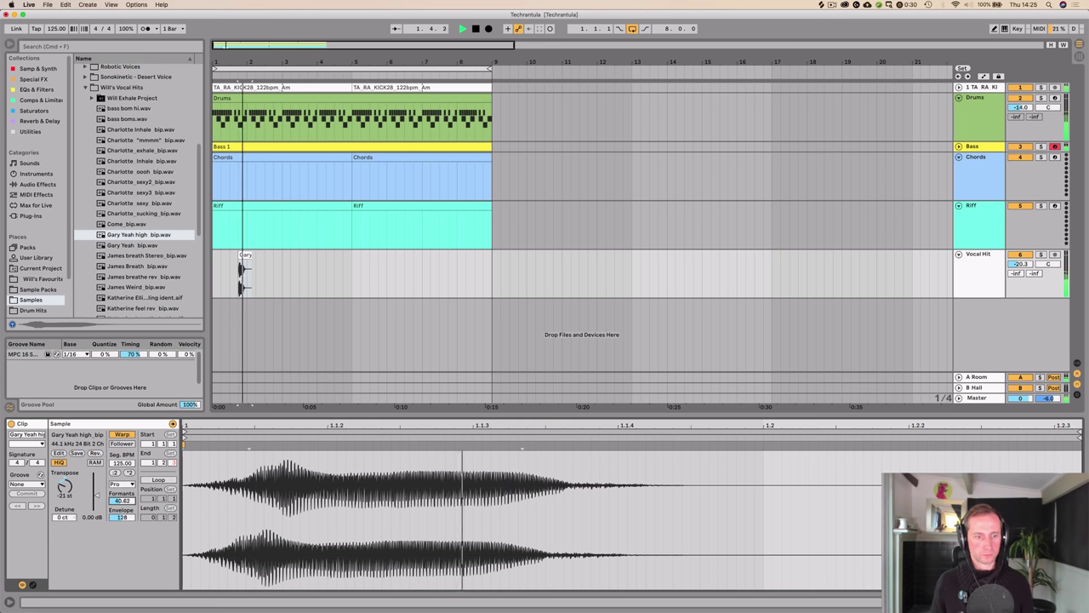
pyautogui.press('space')
pyautogui.moveTo(121, 501); pyautogui.dragTo(122, 509)
pyautogui.press('space')
pyautogui.press('space')
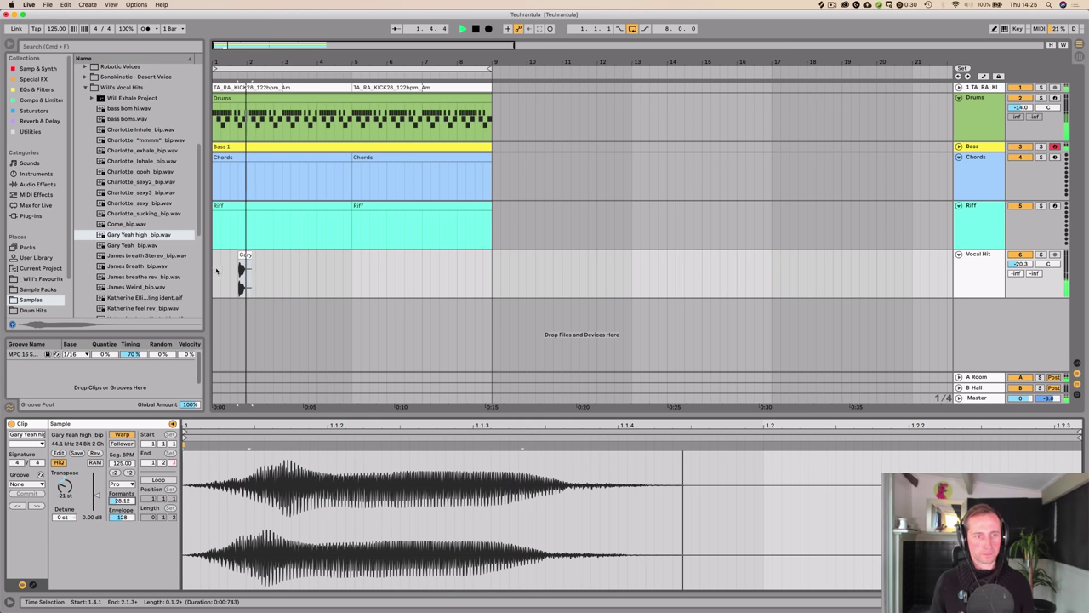
# Step: Set the Vocal Hit track volume to -26.4 dB and duplicate its first two bars three times to fill eight bars
pyautogui.click(213, 277)
pyautogui.moveTo(1020, 265); pyautogui.dragTo(1020, 285)
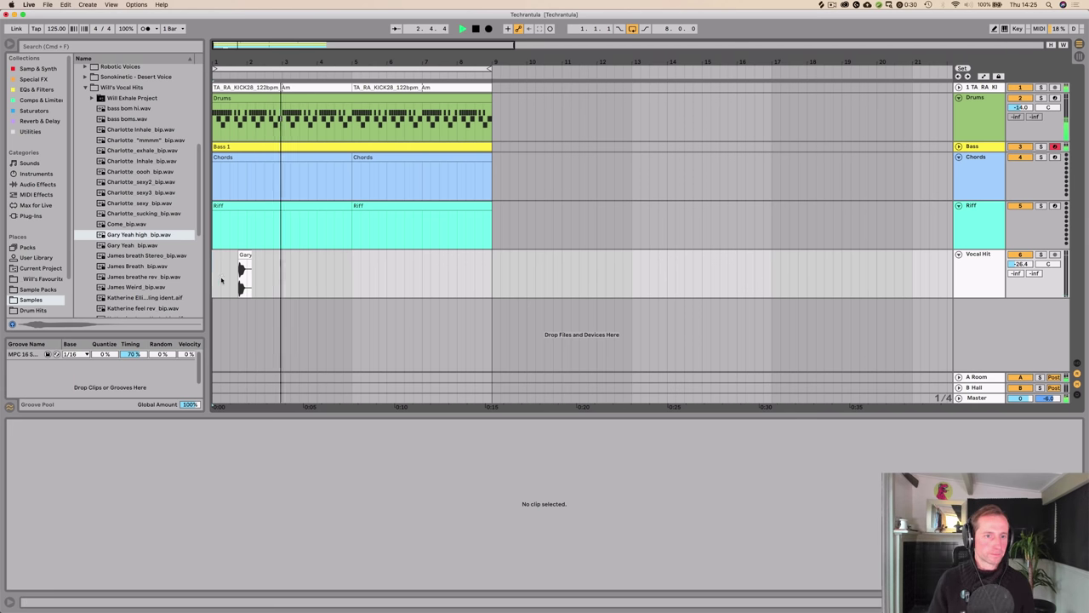
pyautogui.moveTo(281, 282); pyautogui.dragTo(207, 275)
pyautogui.press('super+d')
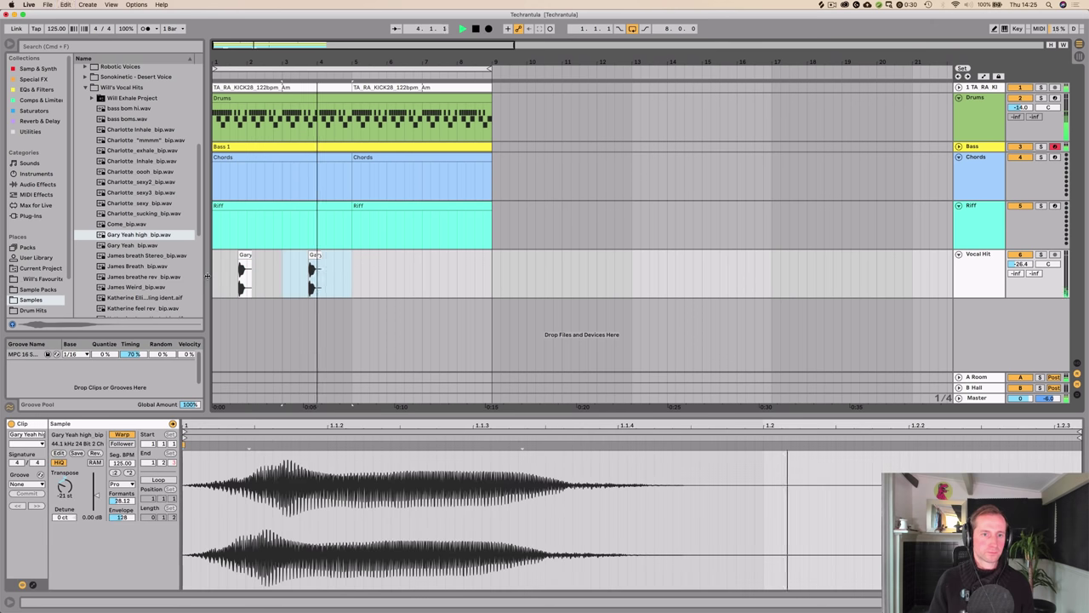
pyautogui.press('super+d')
pyautogui.press('super+d')
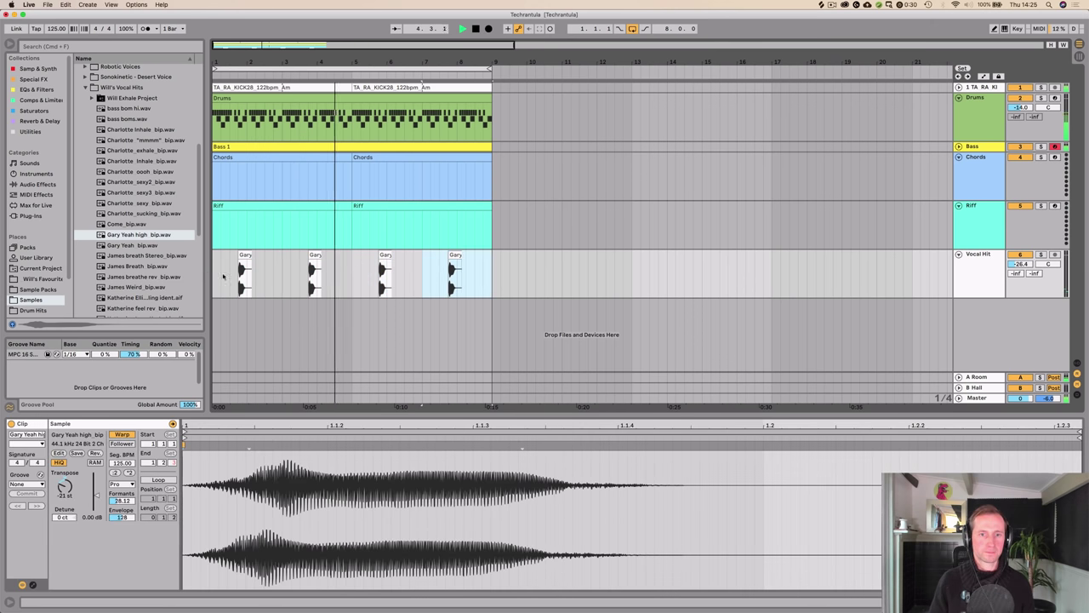
# Step: Colour the Vocal Hit track and its four clips the same muted green as the Drums track
pyautogui.rightClick(994, 267)
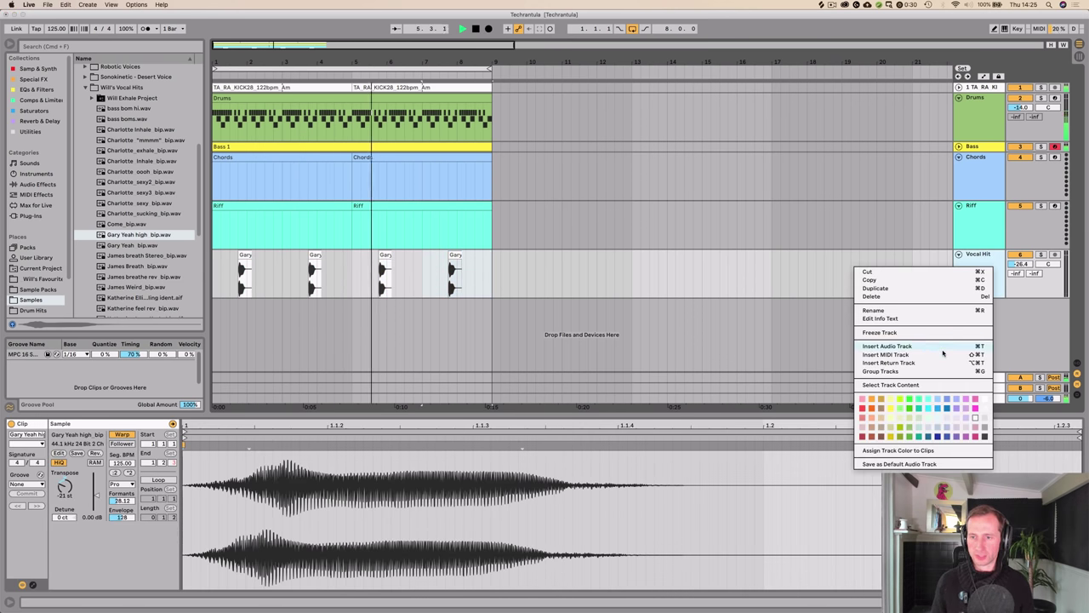
pyautogui.click(909, 413)
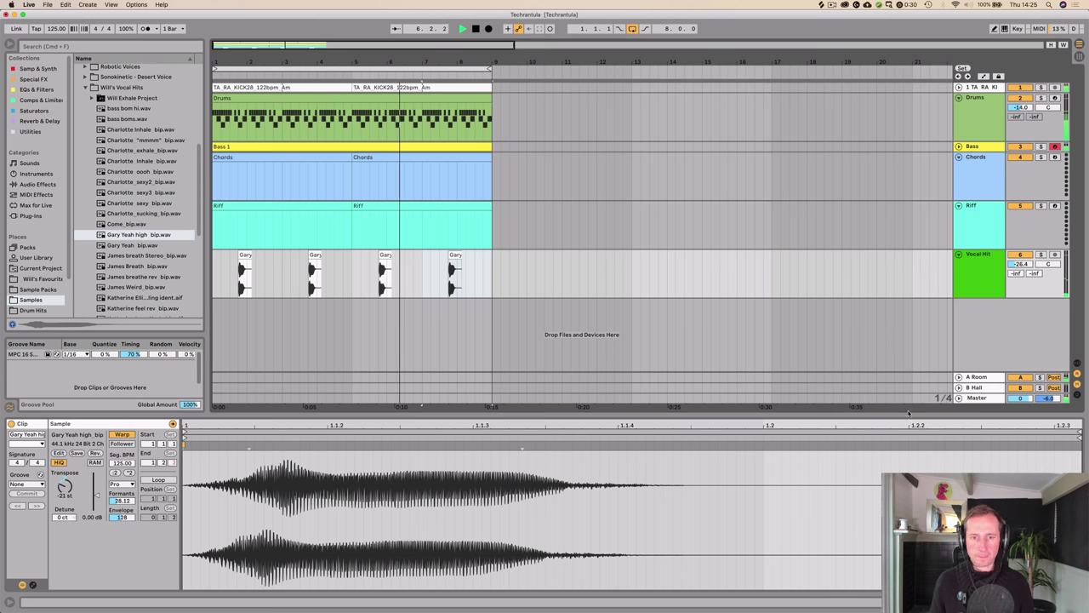
pyautogui.rightClick(974, 284)
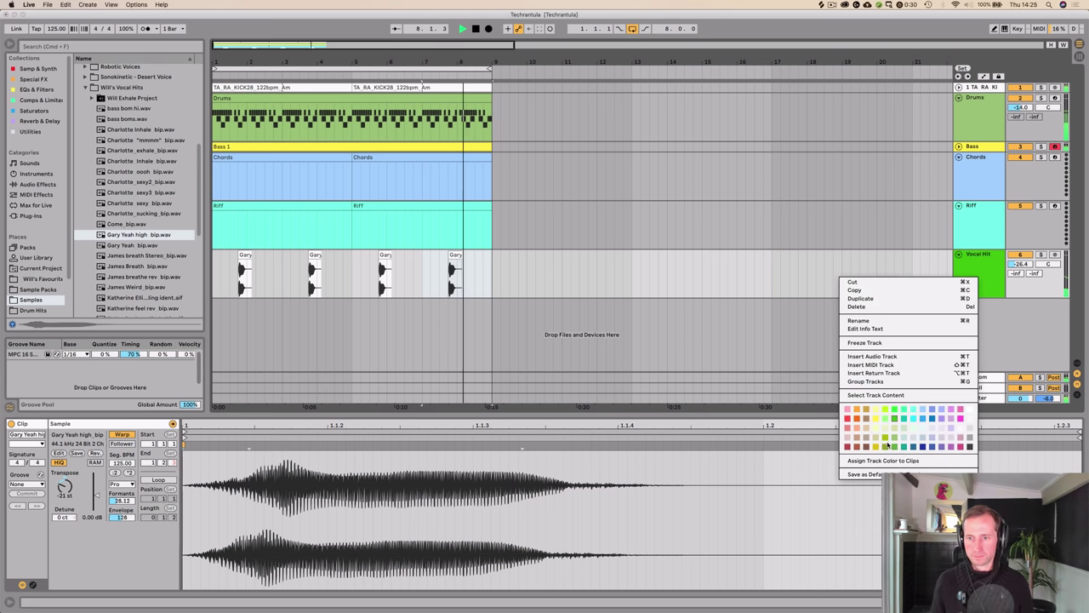
pyautogui.click(619, 354)
pyautogui.press('space')
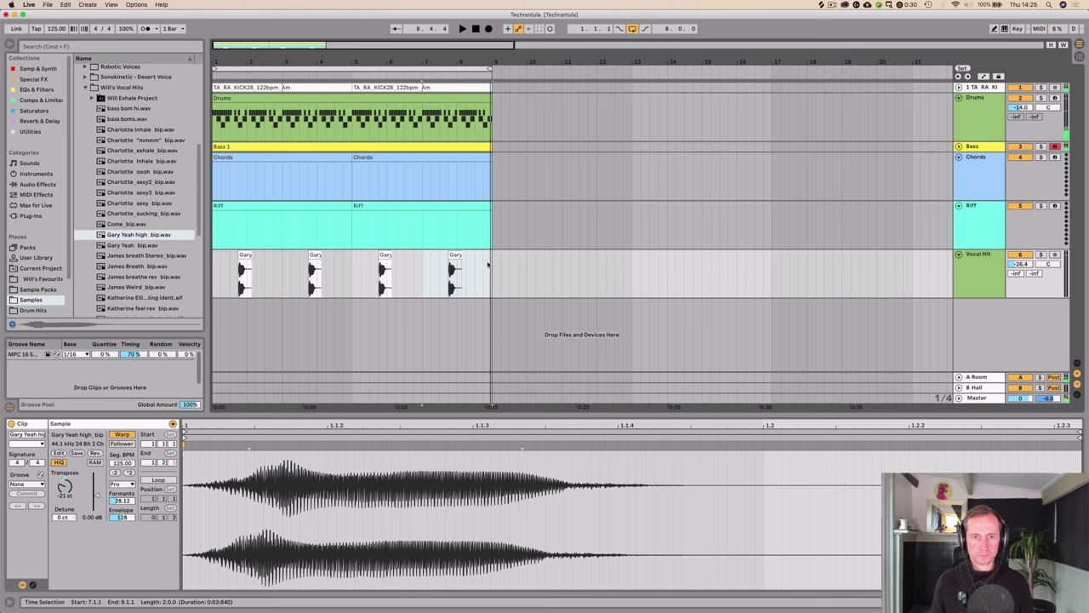
pyautogui.moveTo(491, 266); pyautogui.dragTo(217, 269)
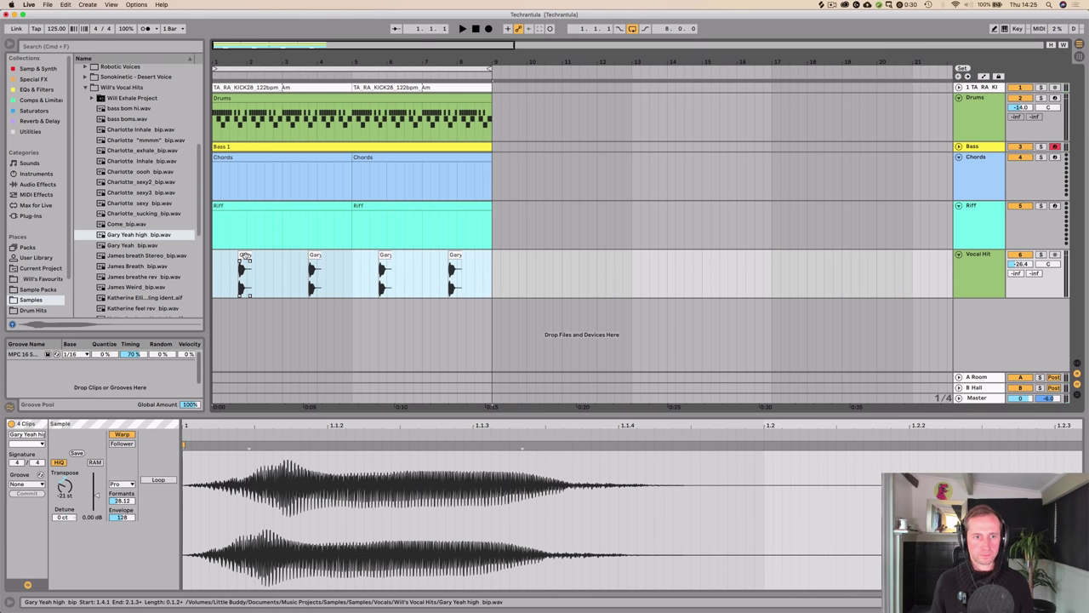
pyautogui.rightClick(245, 257)
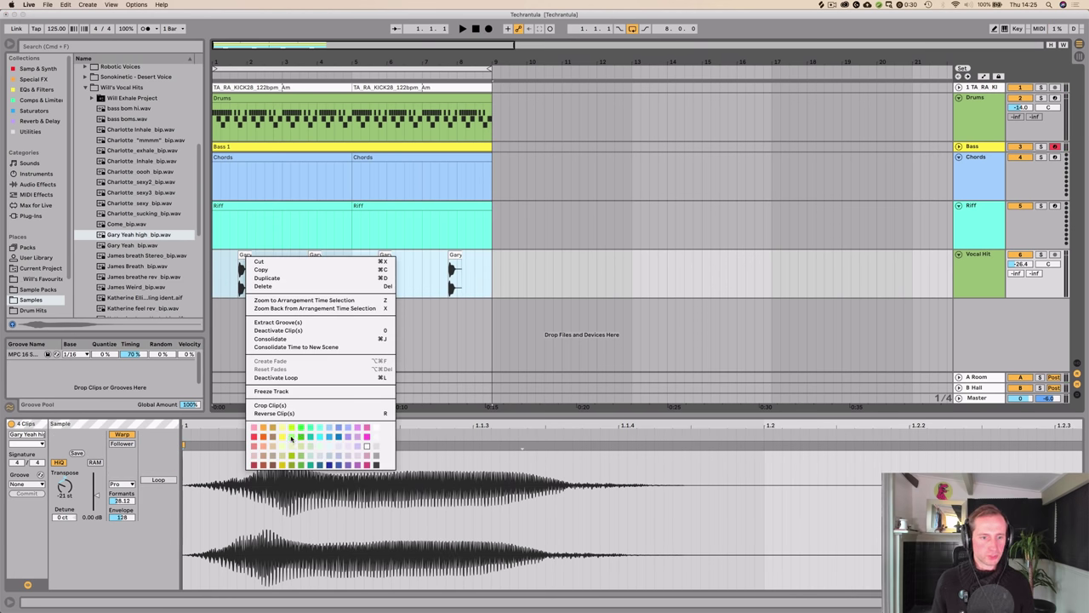
pyautogui.click(300, 460)
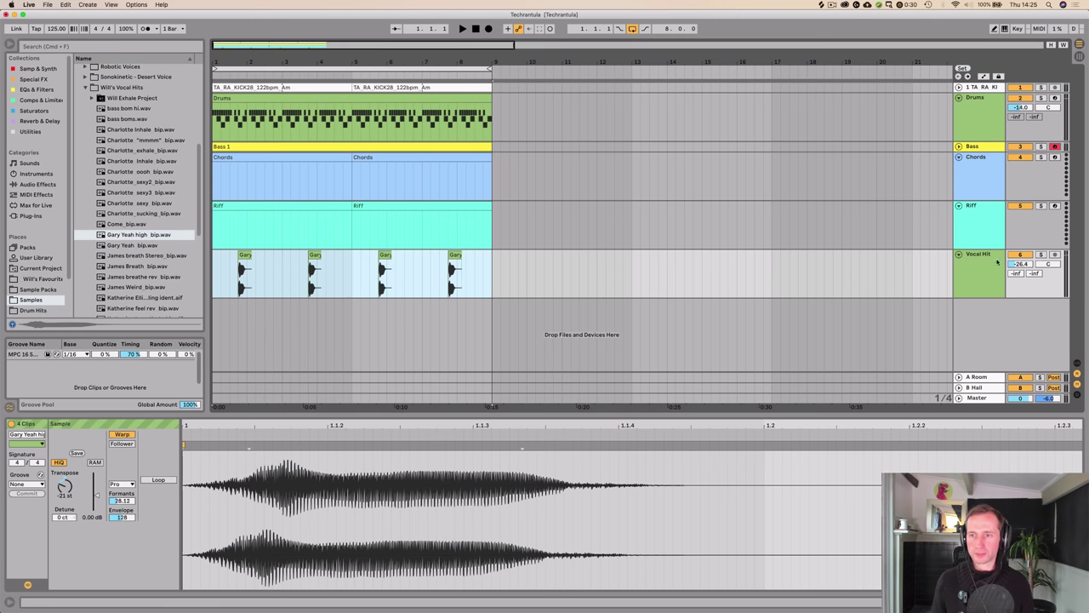
# Step: Move the Vocal Hit track directly below the Drums track, above Bass
pyautogui.moveTo(997, 261); pyautogui.dragTo(984, 141)
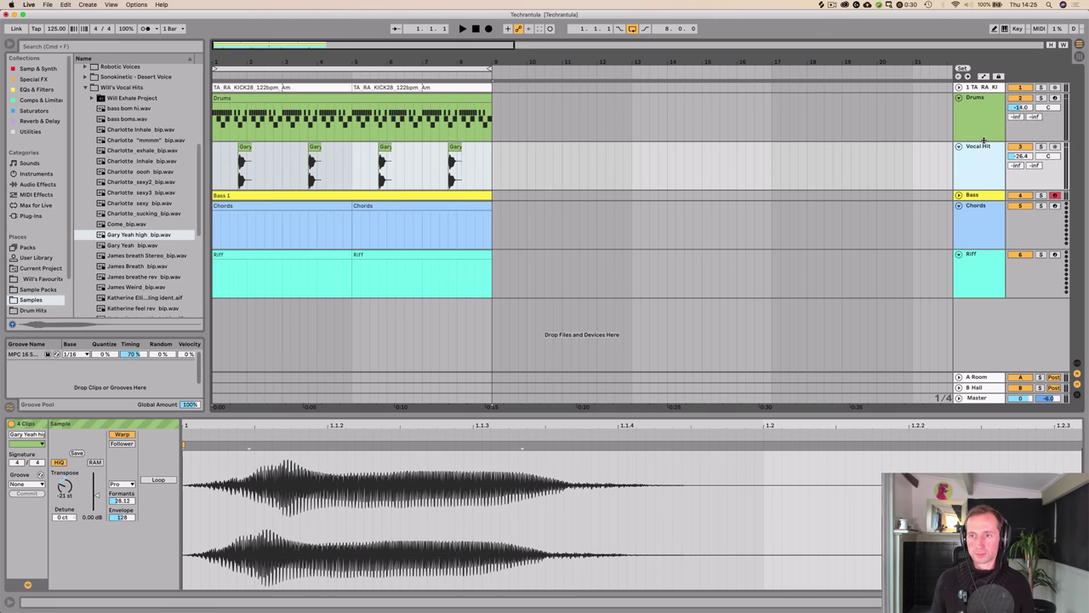
pyautogui.click(864, 116)
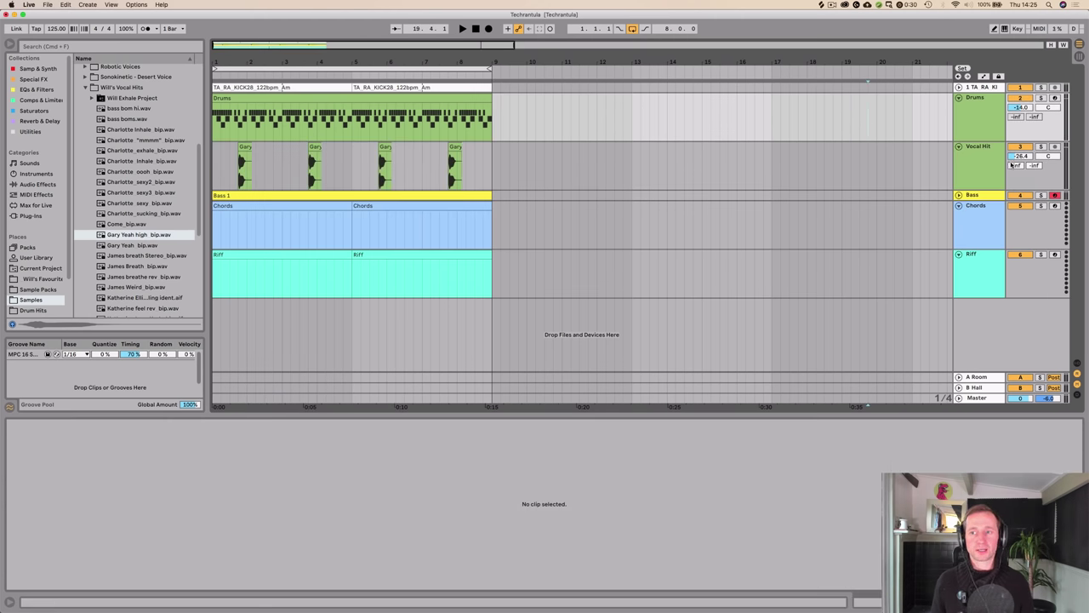
pyautogui.click(964, 163)
pyautogui.click(982, 103)
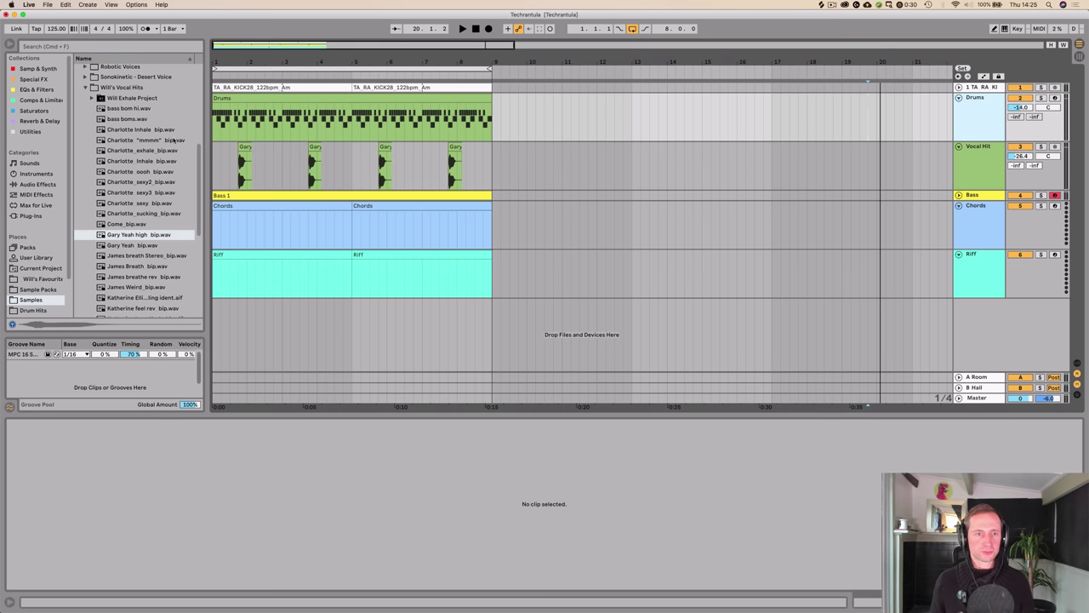
# Step: Select the eight bars from 1.1.1 to 9.1.1 on the Vocal Hit track and loop them
pyautogui.moveTo(212, 164); pyautogui.dragTo(501, 172)
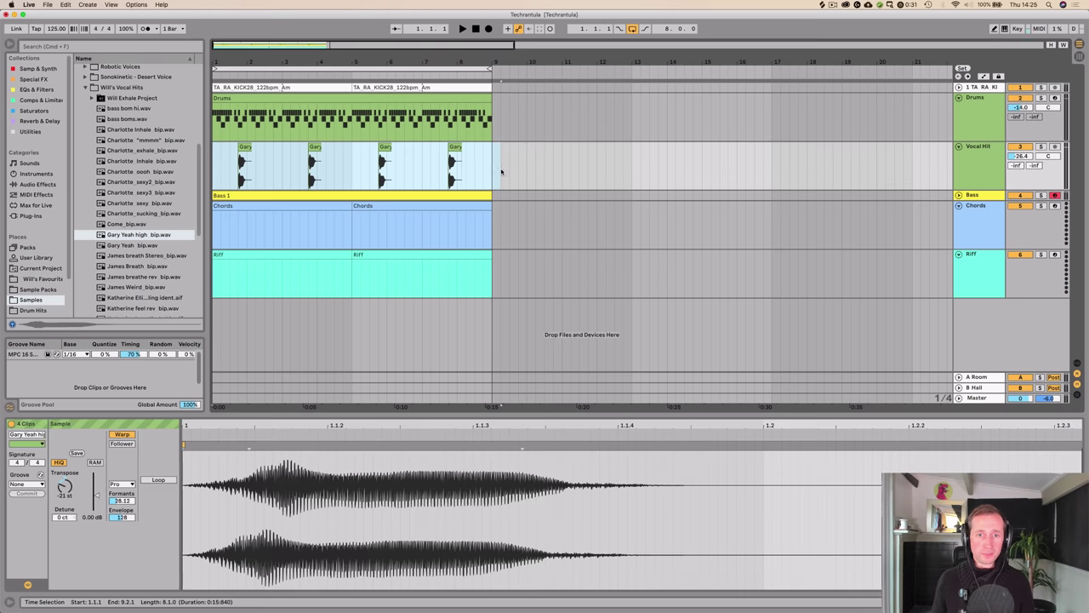
pyautogui.moveTo(380, 59); pyautogui.dragTo(470, 85)
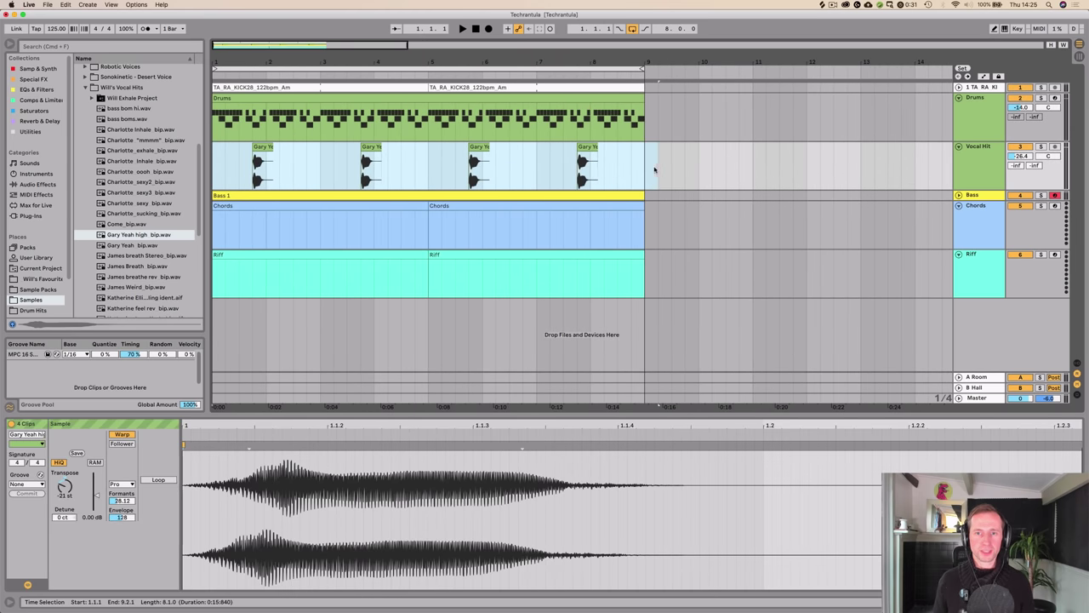
pyautogui.moveTo(642, 170); pyautogui.dragTo(211, 160)
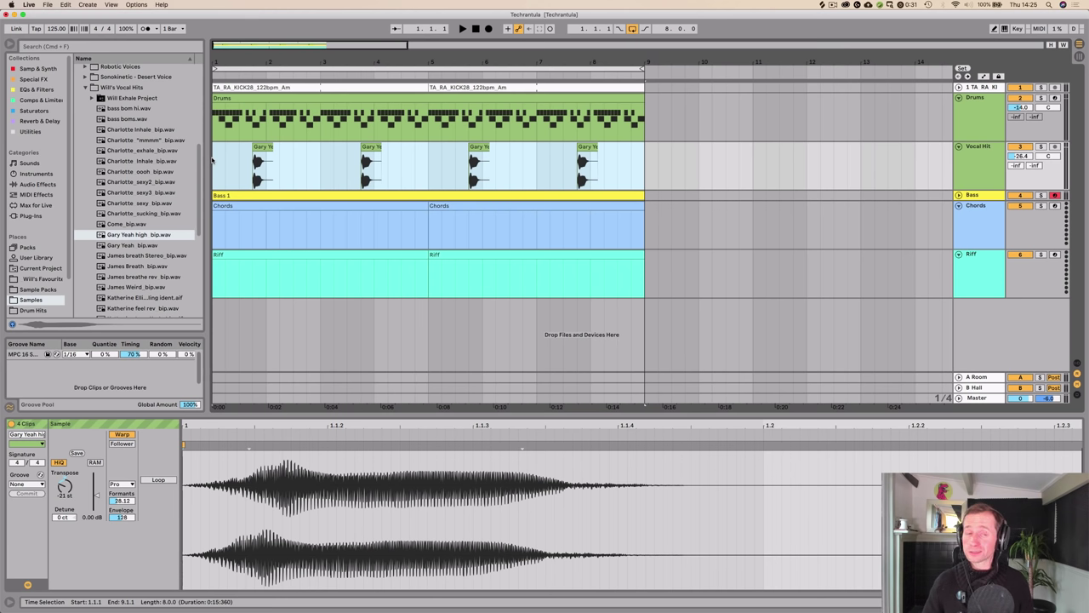
pyautogui.press('super+l')
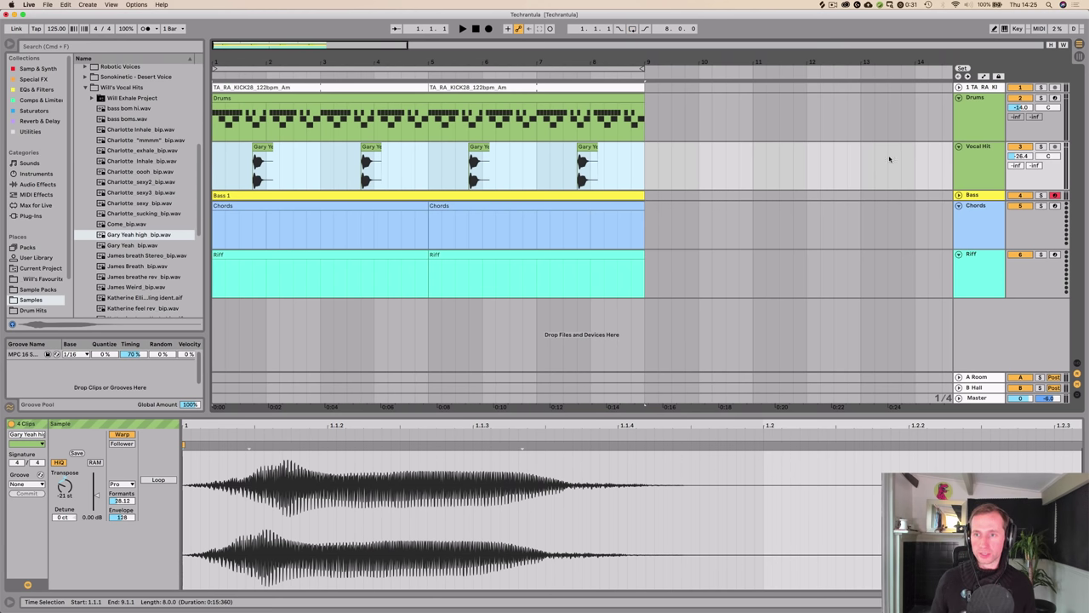
# Step: Add the Auto Pan effect from the Utilities collection to the 909_CL chain in the Drums rack
pyautogui.click(960, 125)
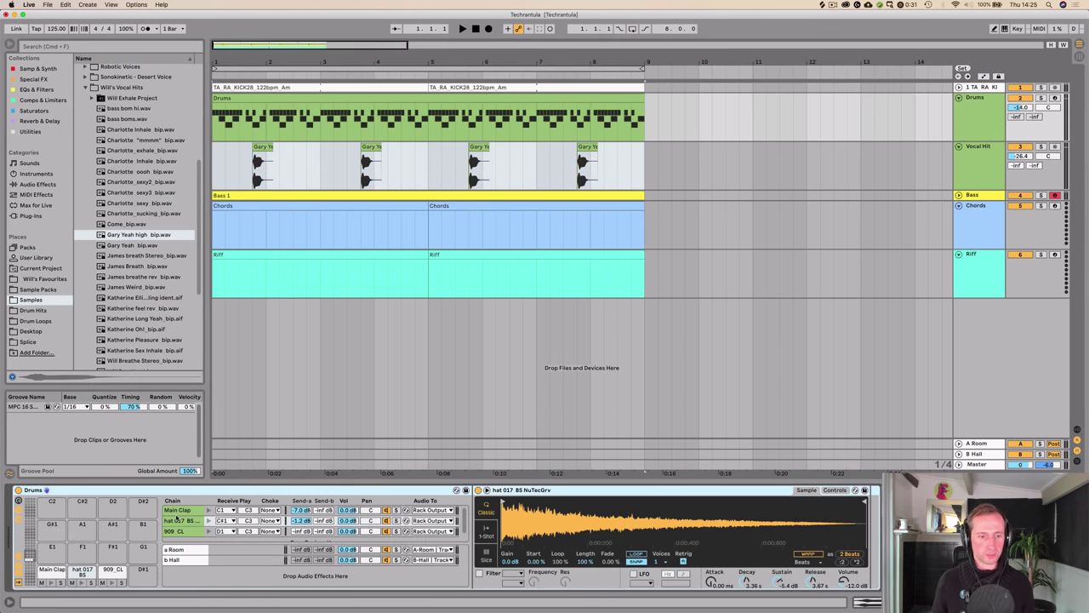
pyautogui.click(175, 520)
pyautogui.click(173, 531)
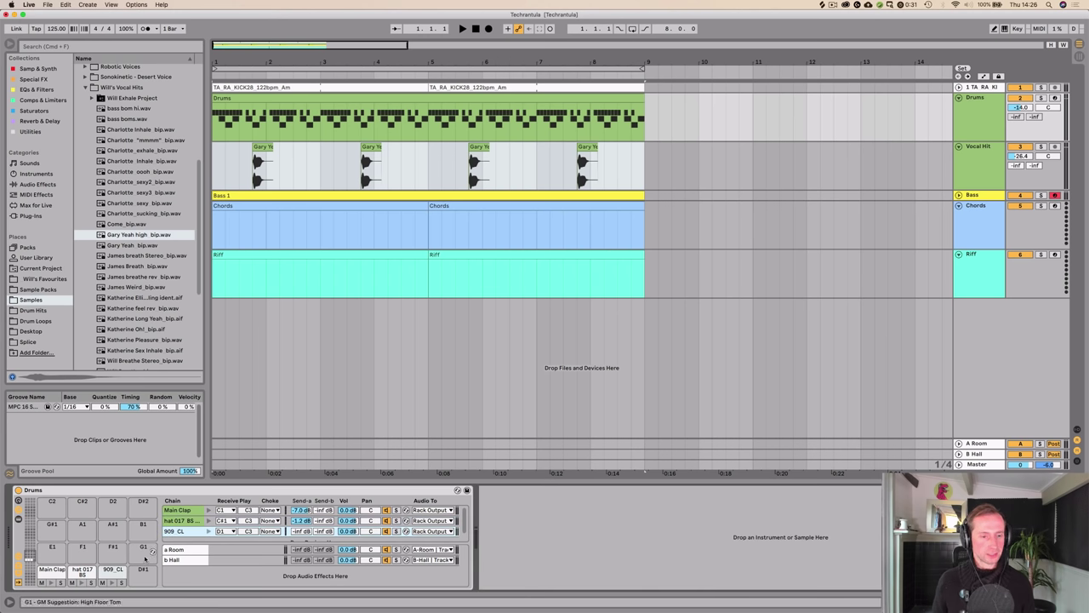
pyautogui.click(181, 531)
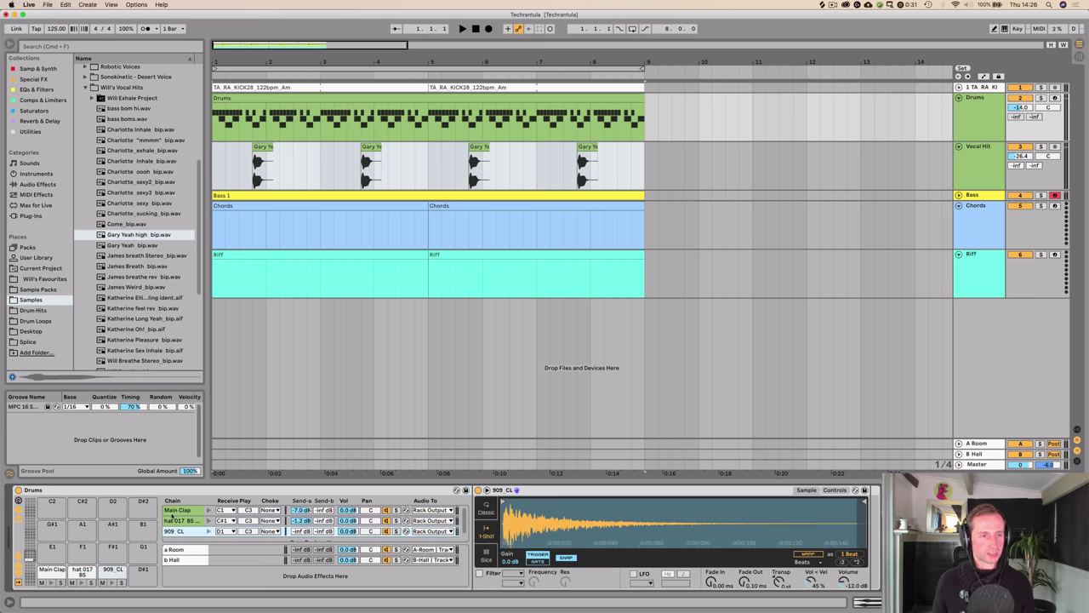
pyautogui.click(30, 131)
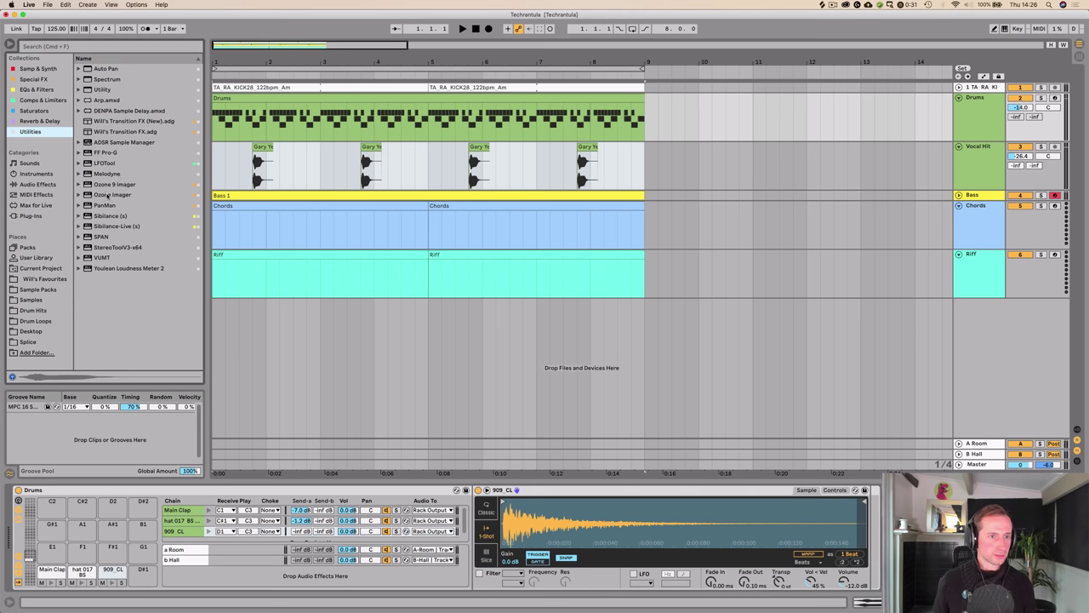
pyautogui.click(100, 70)
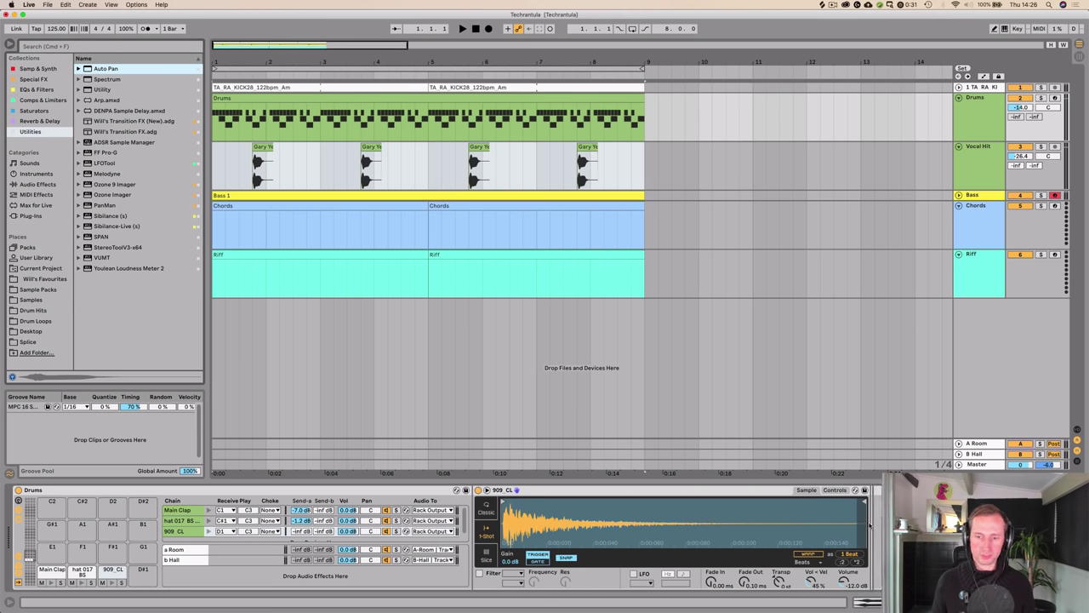
pyautogui.moveTo(870, 525); pyautogui.dragTo(877, 533)
# Step: Raise the Auto Pan amount on the 909_CL chain and set its rate to 4.33 Hz during playback
pyautogui.press('space')
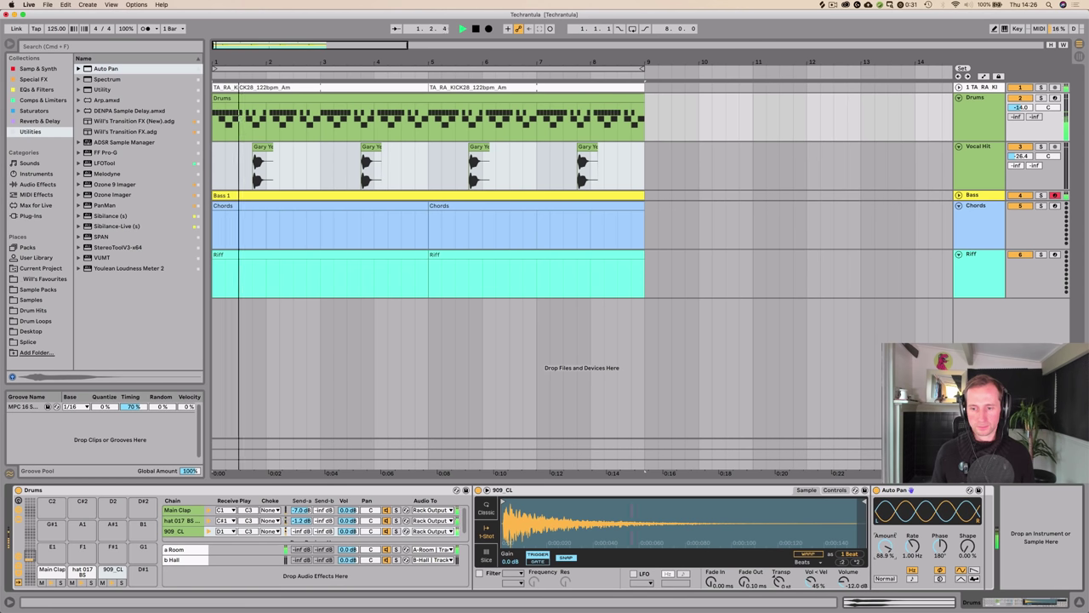
pyautogui.moveTo(913, 549)
pyautogui.mouseDown()
pyautogui.moveTo(913, 526)
pyautogui.moveTo(914, 553)
pyautogui.mouseUp()
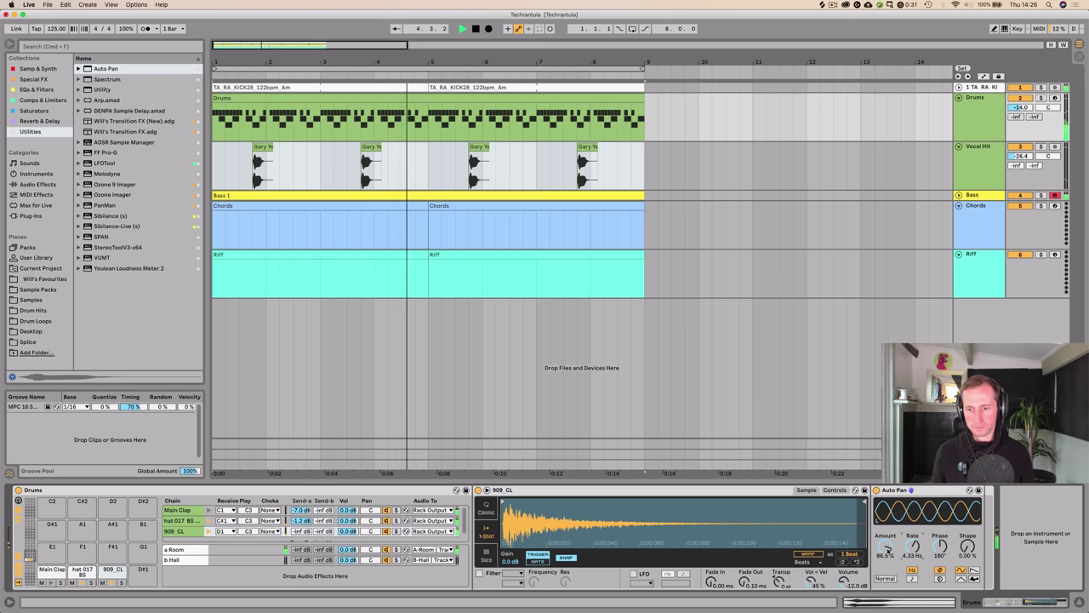
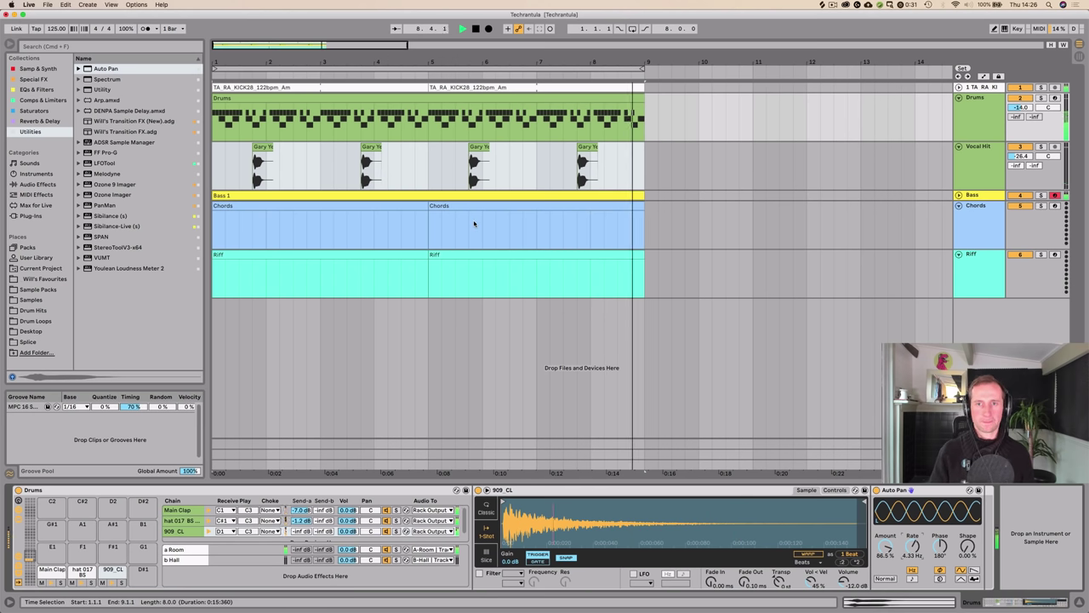
pyautogui.press('space')
pyautogui.click(787, 241)
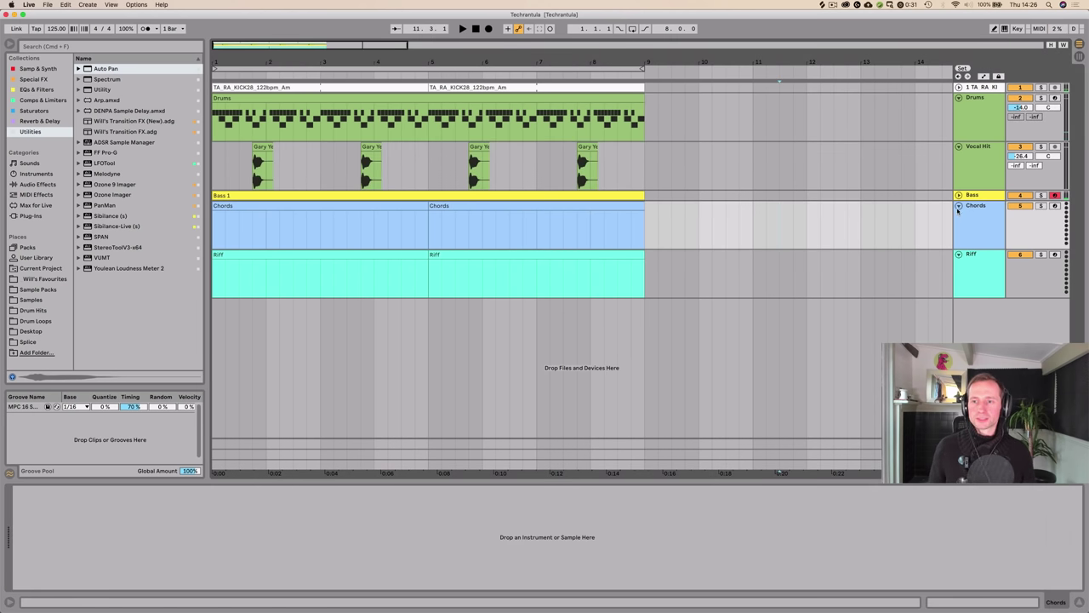
pyautogui.click(966, 277)
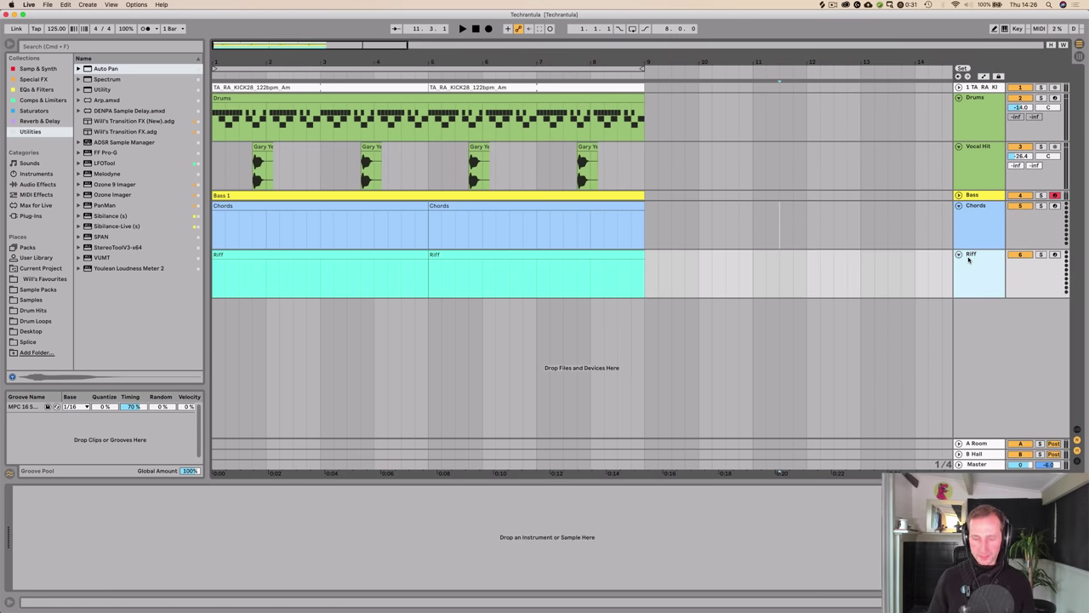
pyautogui.press('super+t')
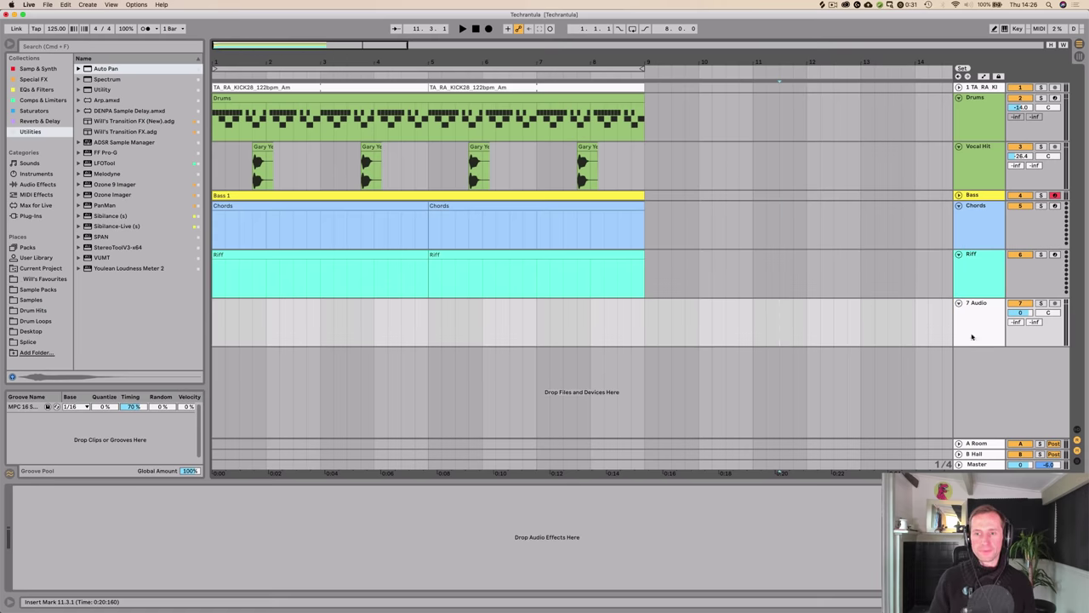
pyautogui.press('super+z')
# Step: Select all eight bars across every track and duplicate them so the arrangement runs to bar 17
pyautogui.press('-')
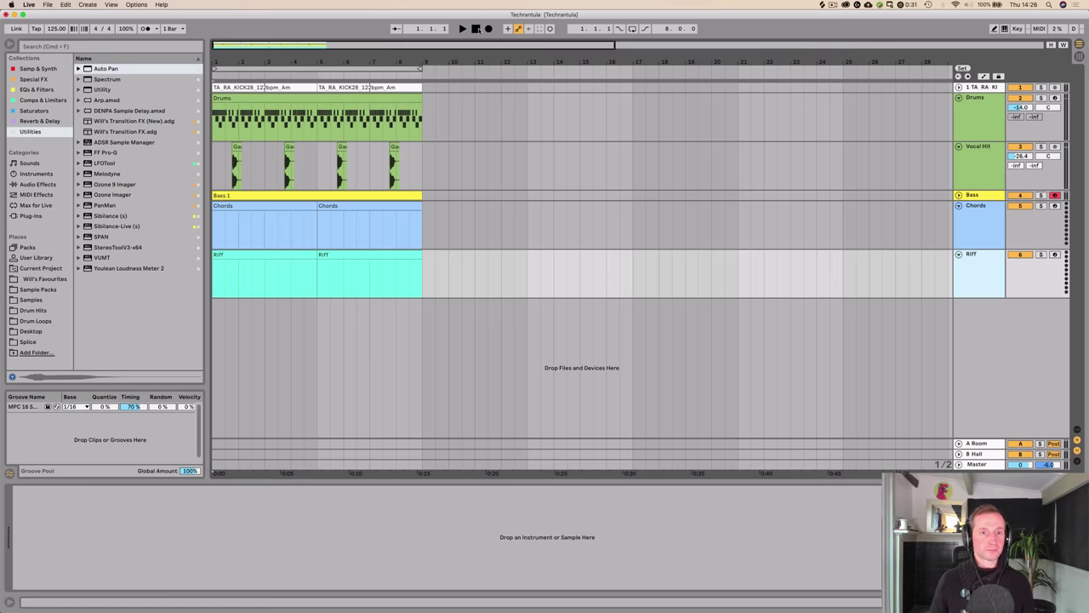
pyautogui.press('space')
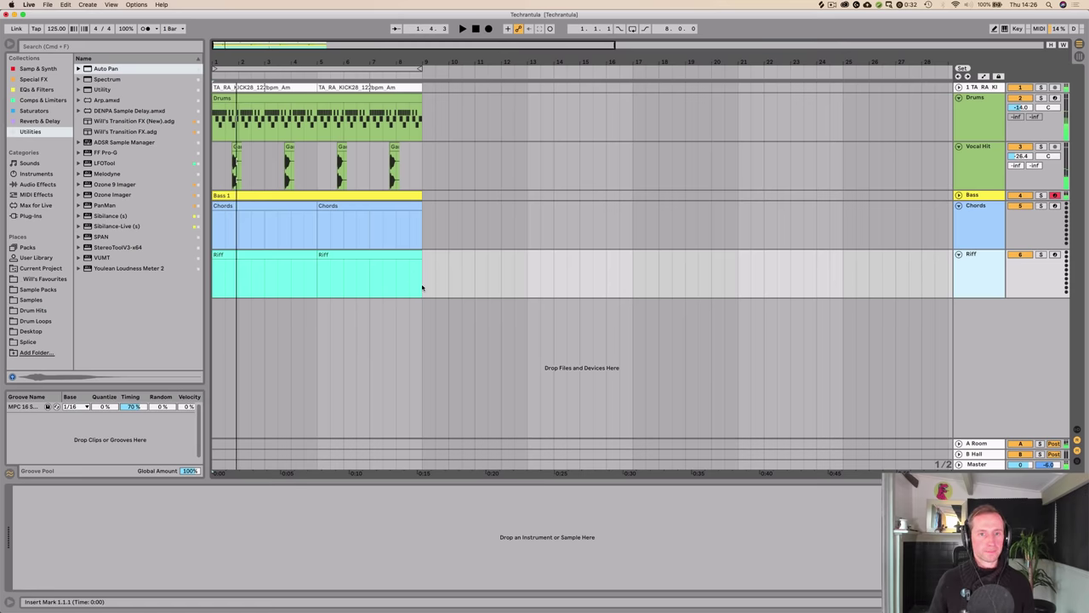
pyautogui.press('space')
pyautogui.moveTo(422, 288); pyautogui.dragTo(167, 92)
pyautogui.press('super+a')
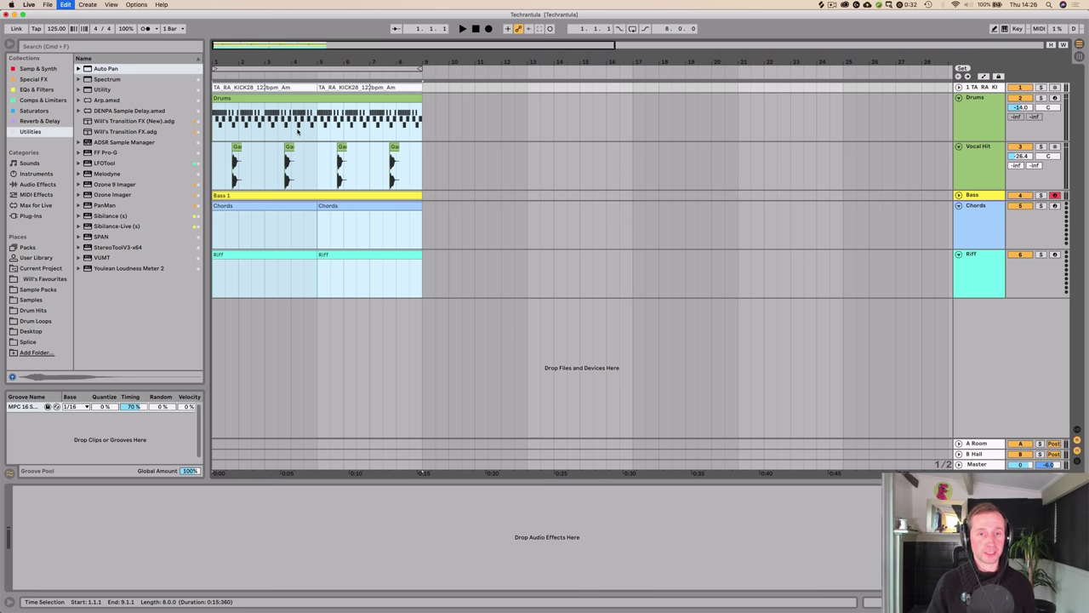
pyautogui.press('super+d')
pyautogui.click(682, 120)
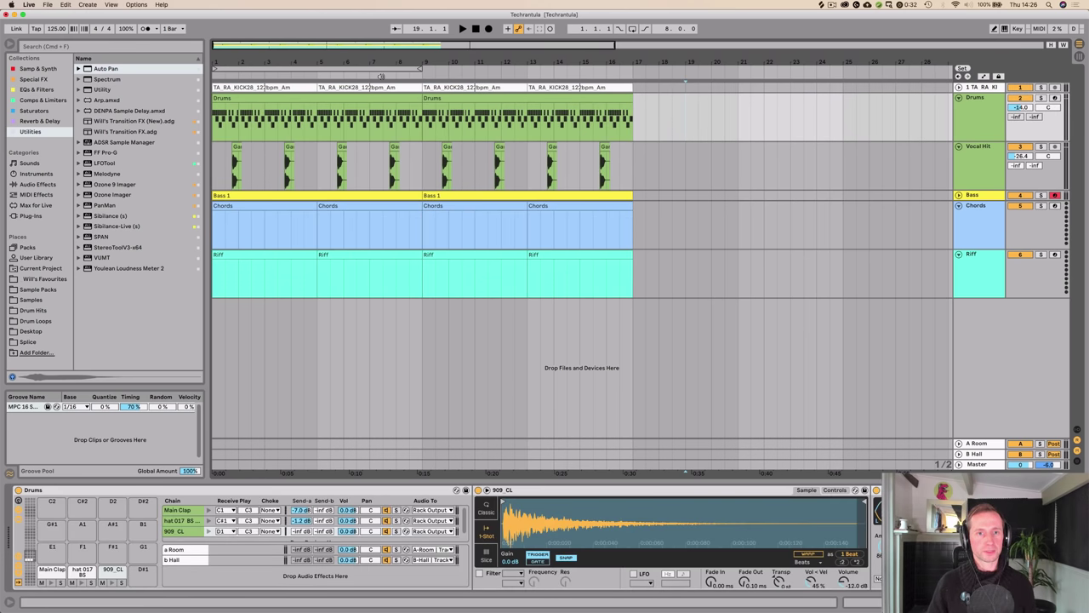
# Step: Play up to bar 9, unfold the kick track and delete its last beat, from 8.4.1 to 9.1.1
pyautogui.click(382, 77)
pyautogui.moveTo(423, 63); pyautogui.dragTo(426, 88)
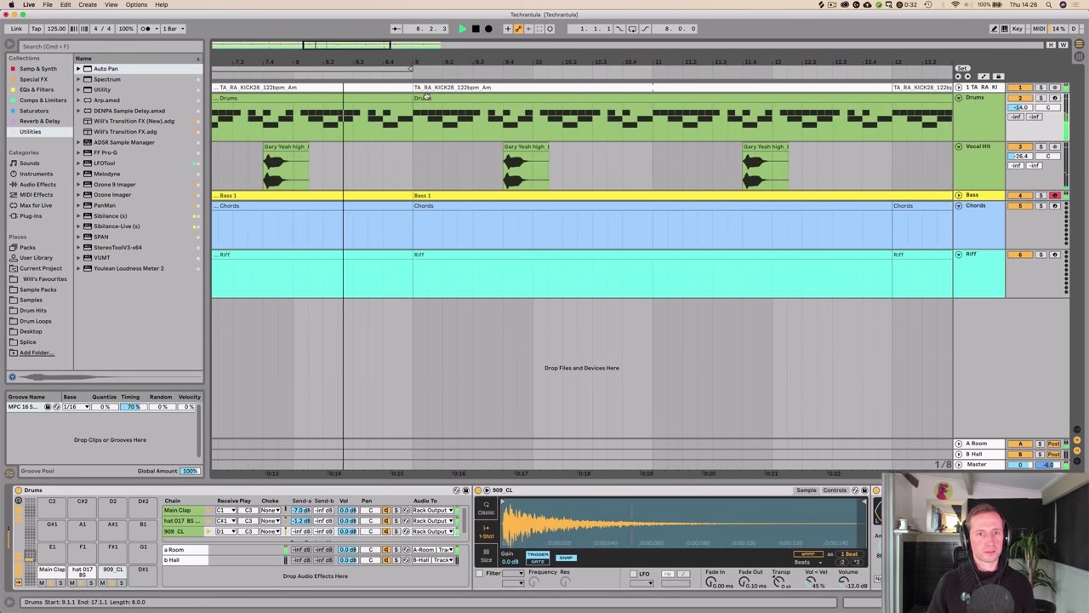
pyautogui.press('space')
pyautogui.click(959, 88)
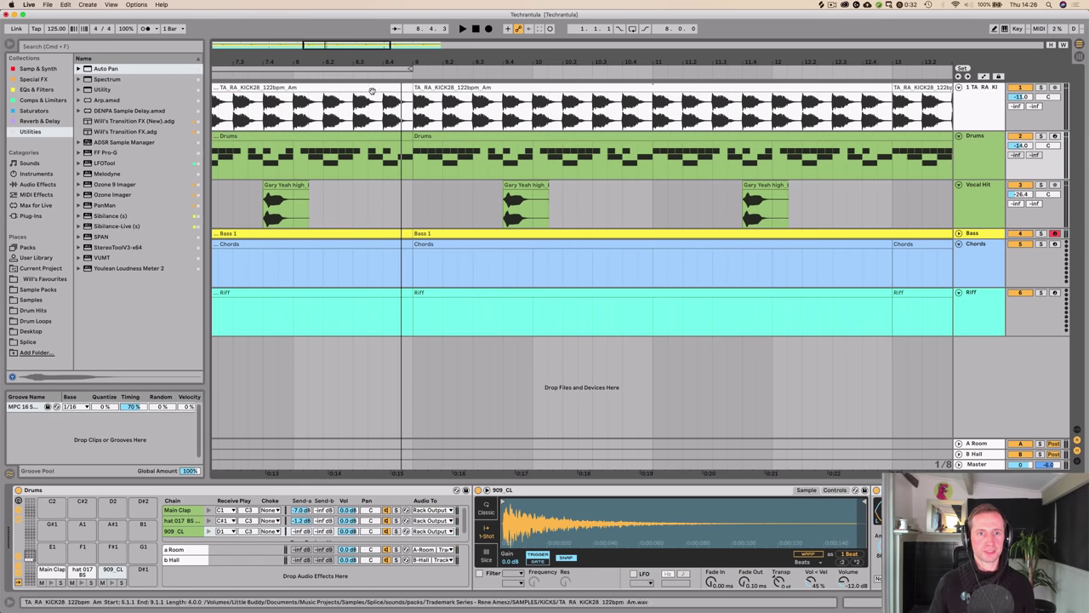
pyautogui.moveTo(382, 110); pyautogui.dragTo(413, 109)
pyautogui.press('Delete')
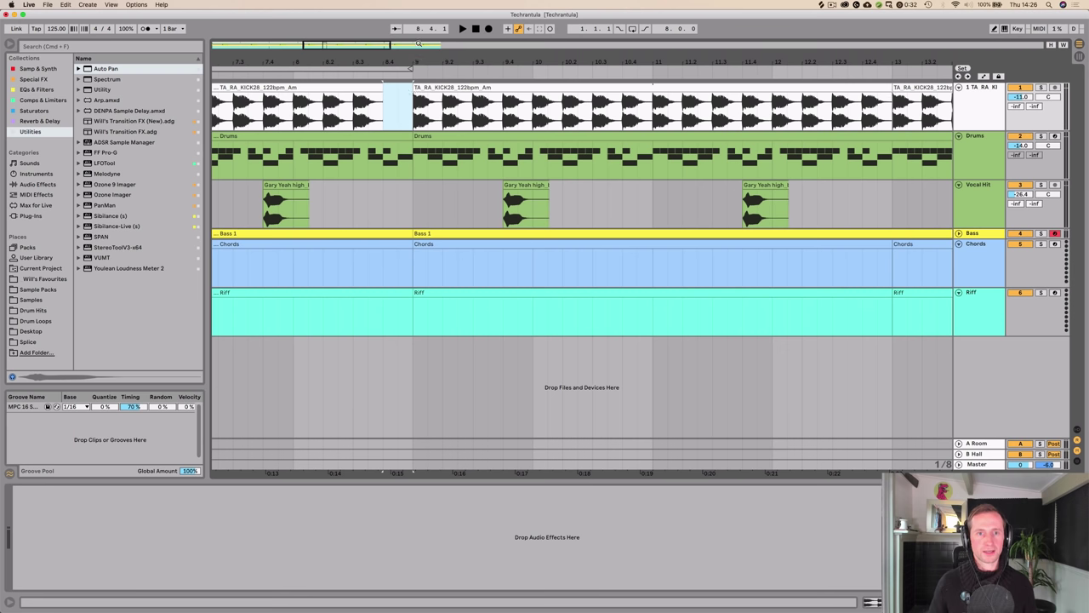
# Step: Duplicate the first half-beat of the kick at bar 9 onto 9.1.3 and listen to the transition
pyautogui.moveTo(417, 62); pyautogui.dragTo(420, 111)
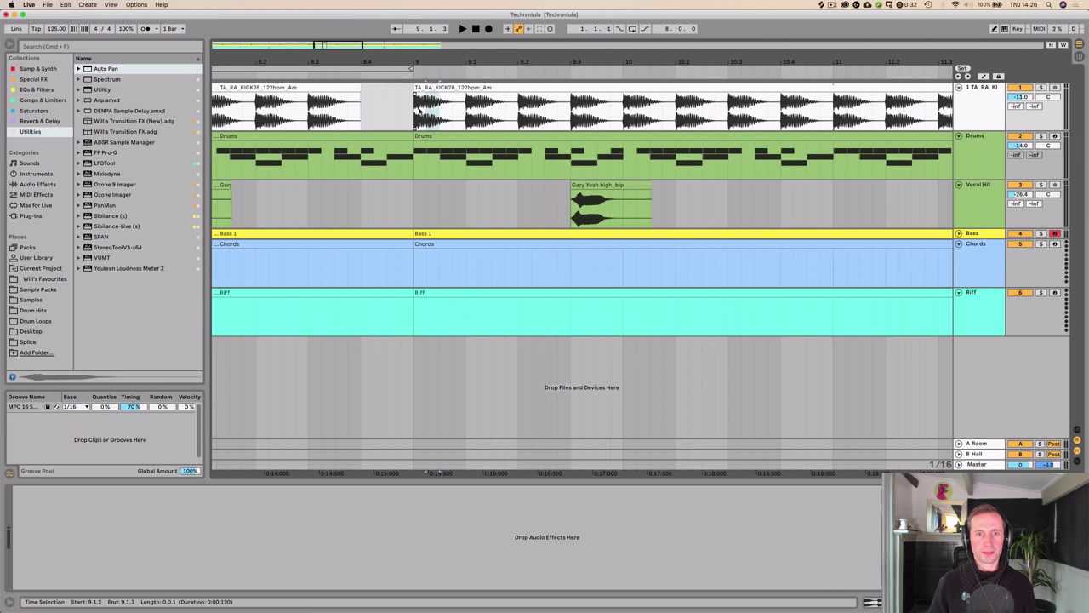
pyautogui.press('super+d')
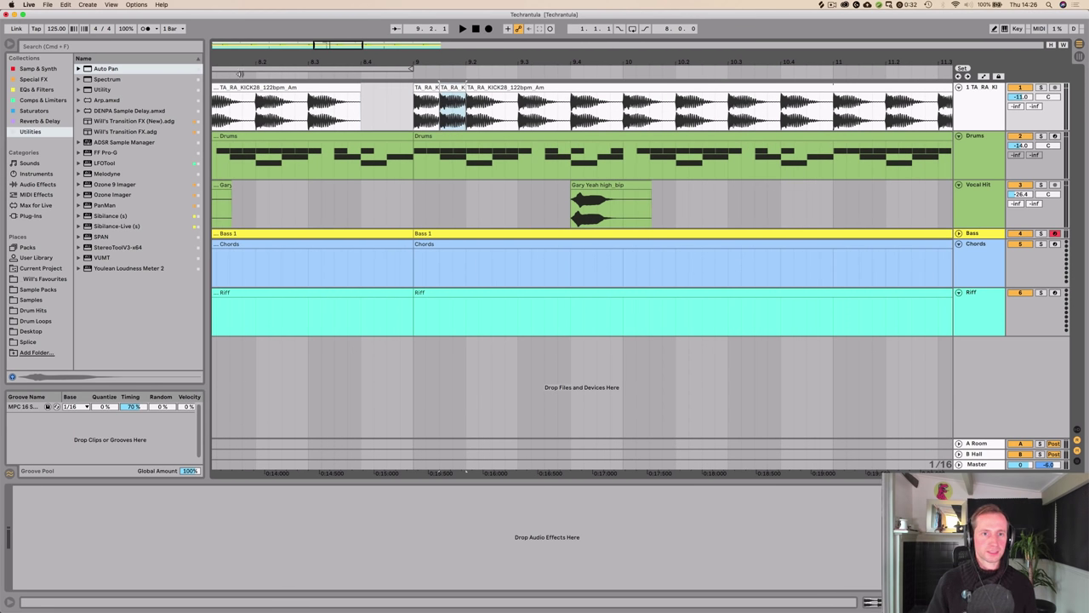
pyautogui.moveTo(248, 63); pyautogui.dragTo(328, 38)
pyautogui.press('space')
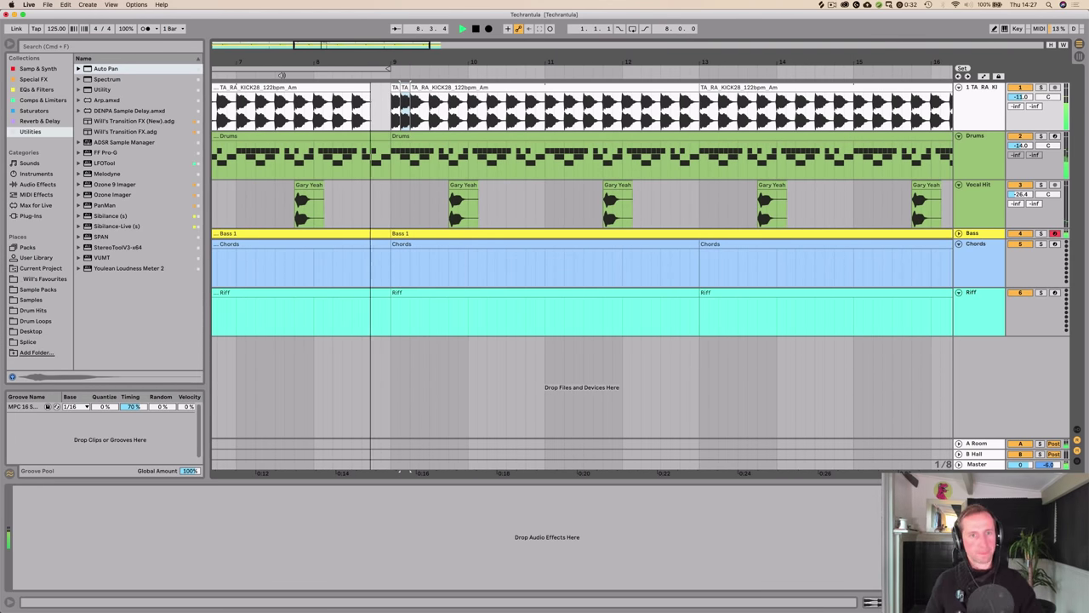
pyautogui.moveTo(399, 62); pyautogui.dragTo(418, 36)
pyautogui.press('space')
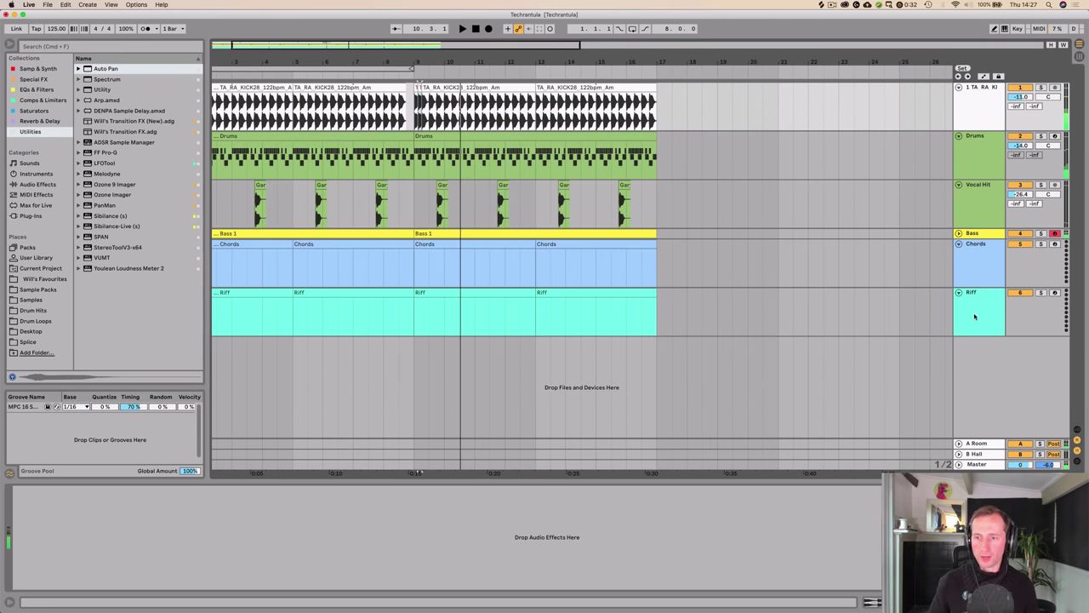
# Step: Delete the Riff and Chords tracks, and fold the Vocal Hit and Drums tracks
pyautogui.click(975, 315)
pyautogui.press('Delete')
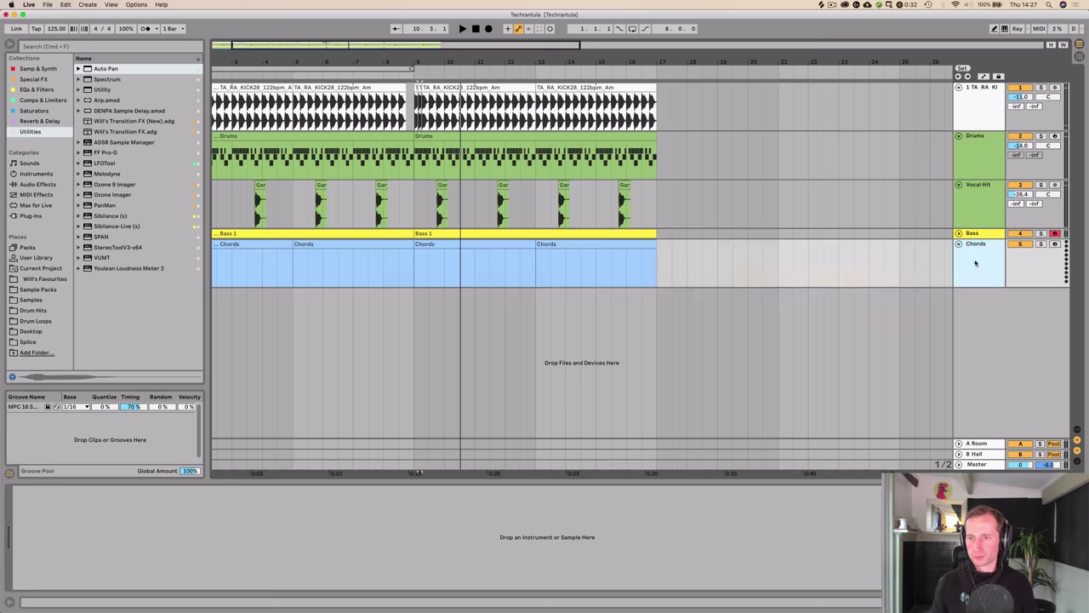
pyautogui.press('Delete')
pyautogui.click(966, 189)
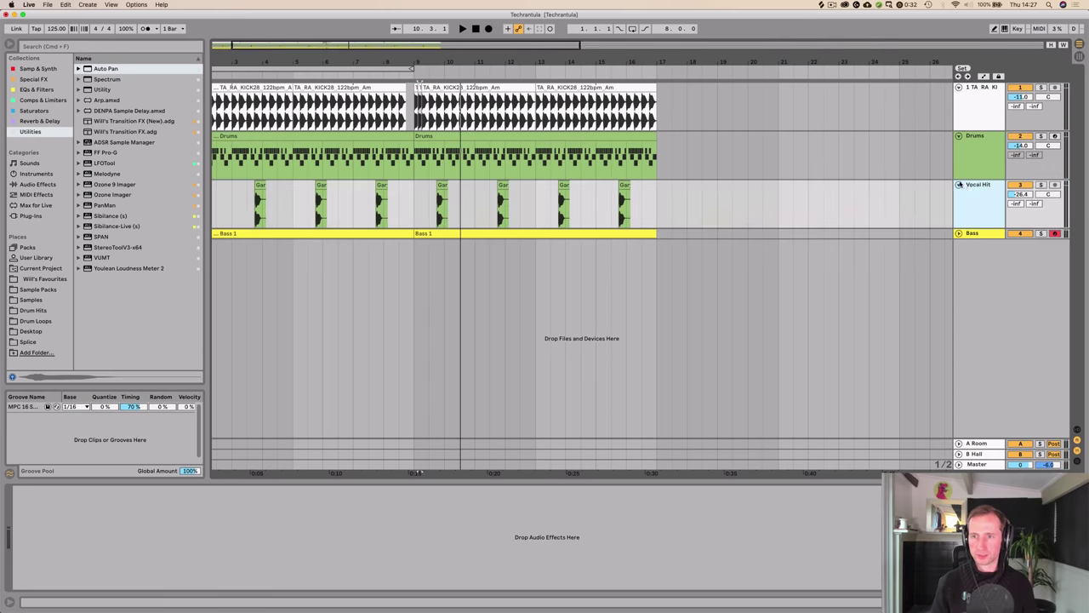
pyautogui.click(959, 184)
pyautogui.click(960, 136)
# Step: Rename the kick sample's track to Kick
pyautogui.click(972, 111)
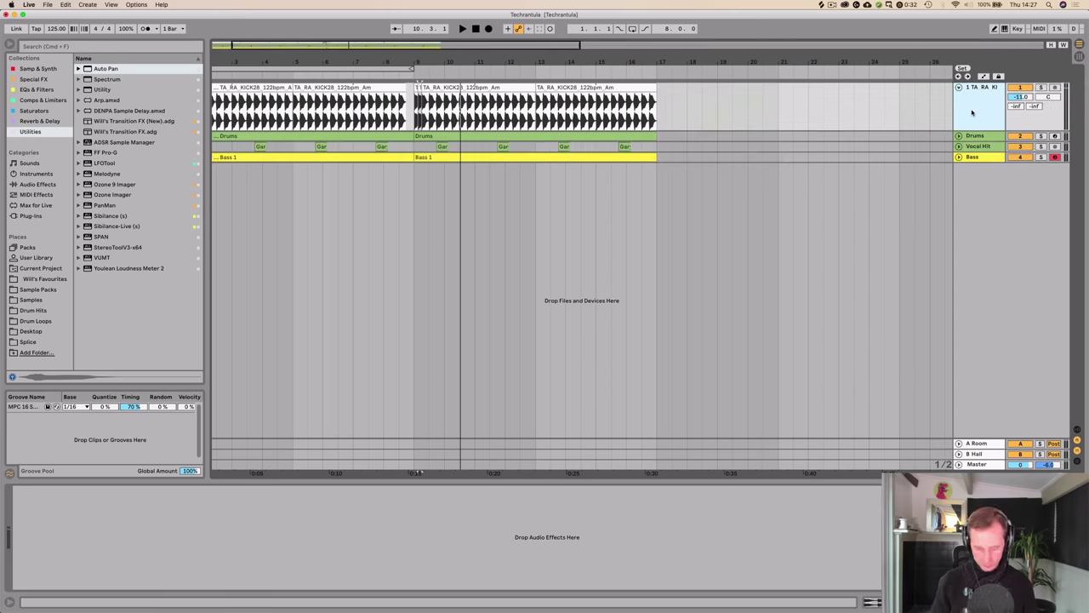
pyautogui.press('super+r')
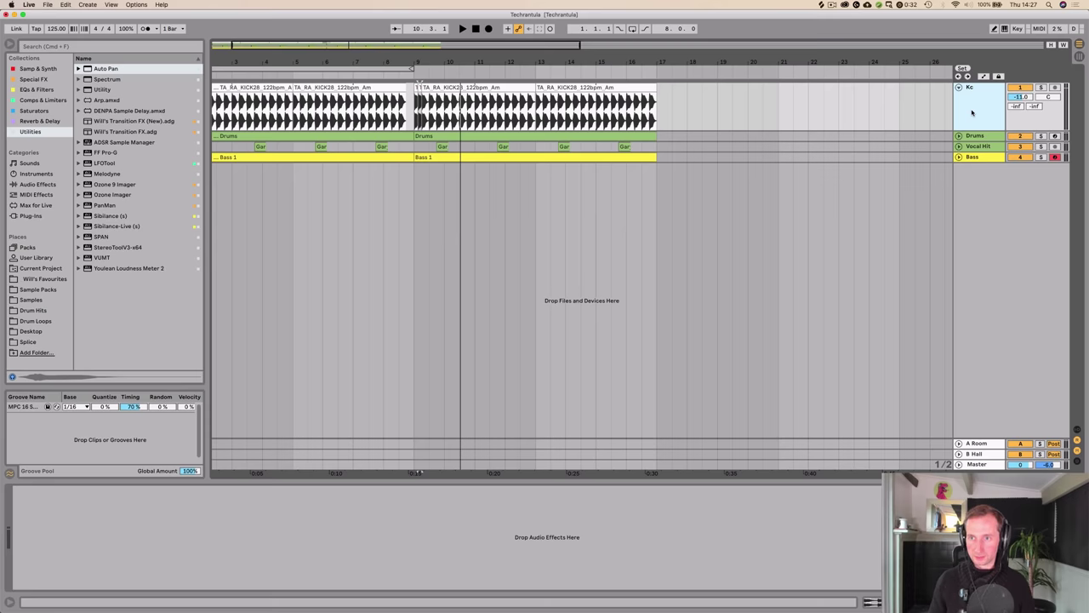
pyautogui.rightClick(972, 112)
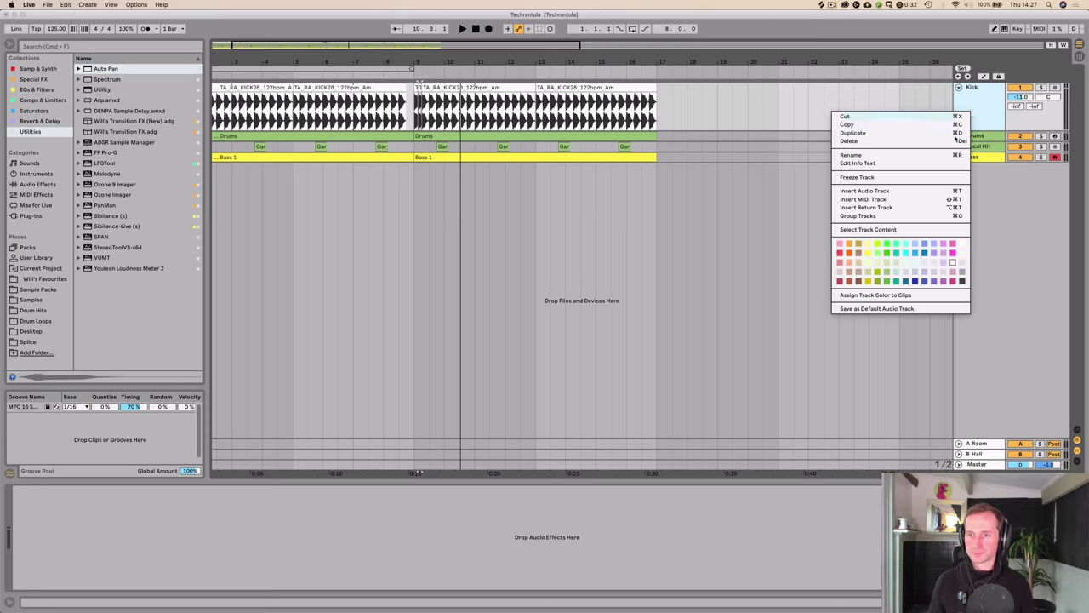
pyautogui.click(886, 254)
pyautogui.press('super+z')
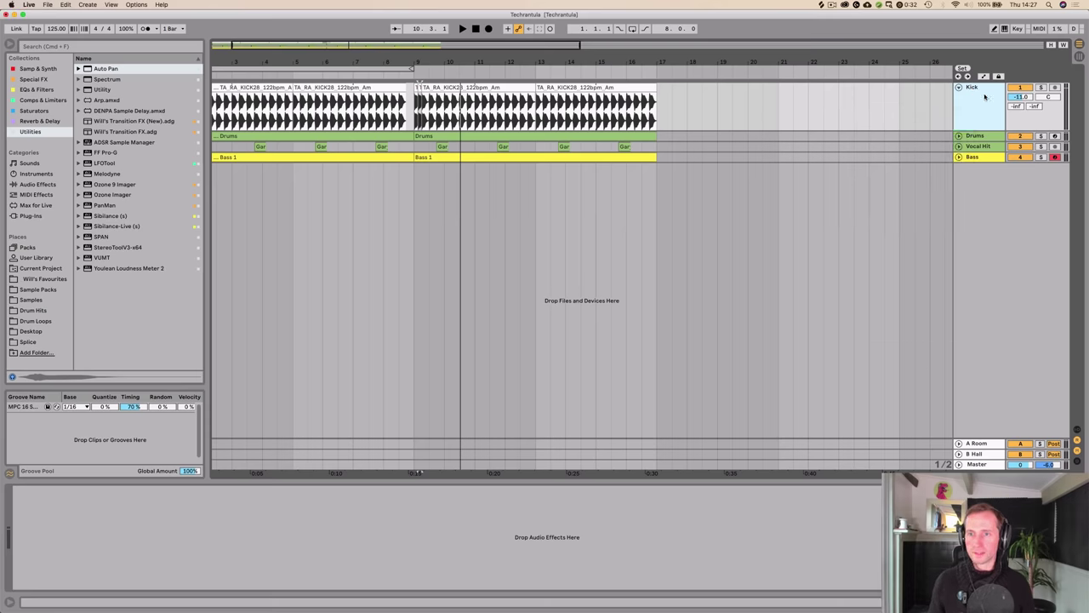
# Step: Colour the Kick track the same green as the Drums track and assign the track colour to its clips
pyautogui.rightClick(981, 96)
pyautogui.click(901, 258)
pyautogui.rightClick(977, 109)
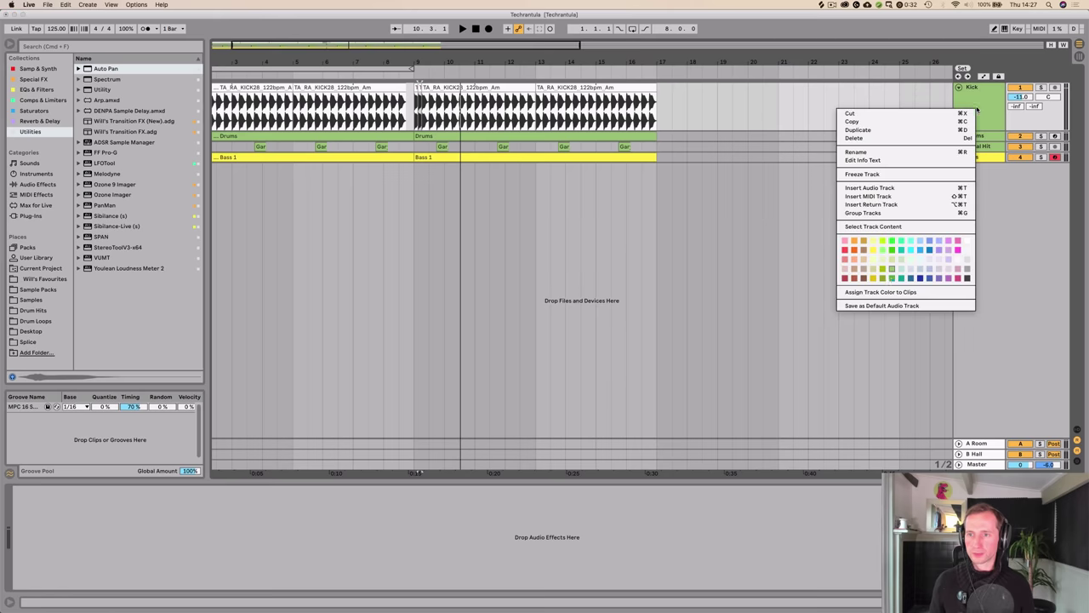
pyautogui.click(890, 292)
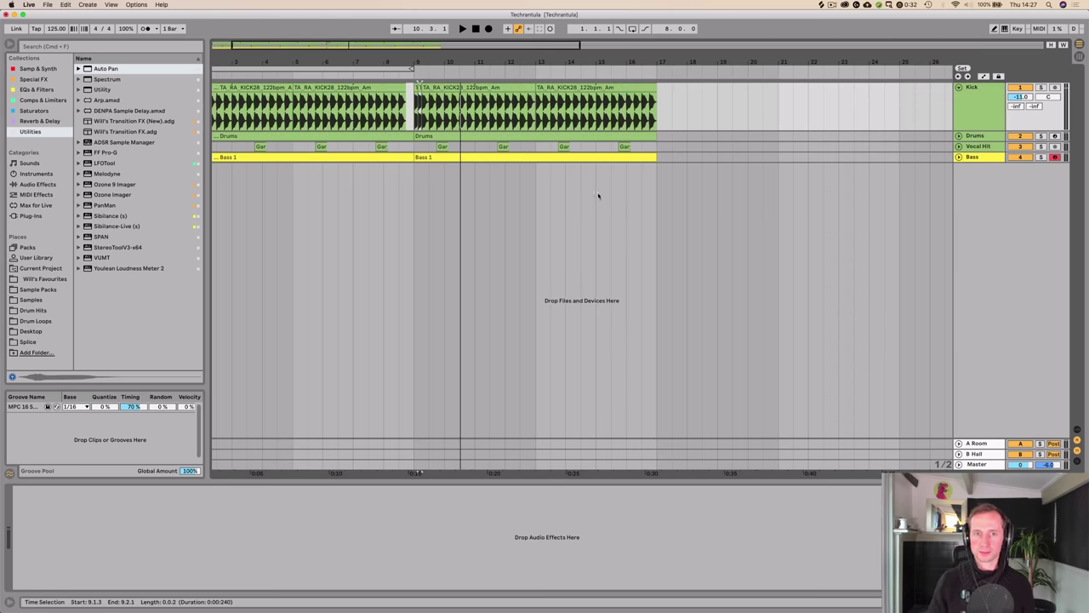
# Step: Play the arrangement around bar 9, then insert a new audio track below Bass
pyautogui.press('space')
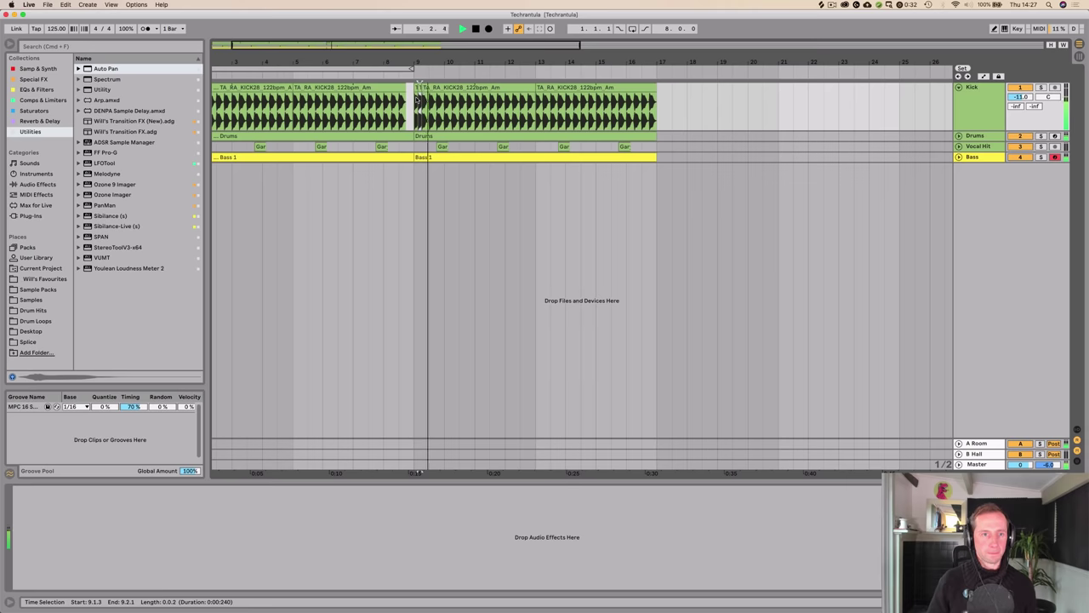
pyautogui.click(982, 158)
pyautogui.press('space')
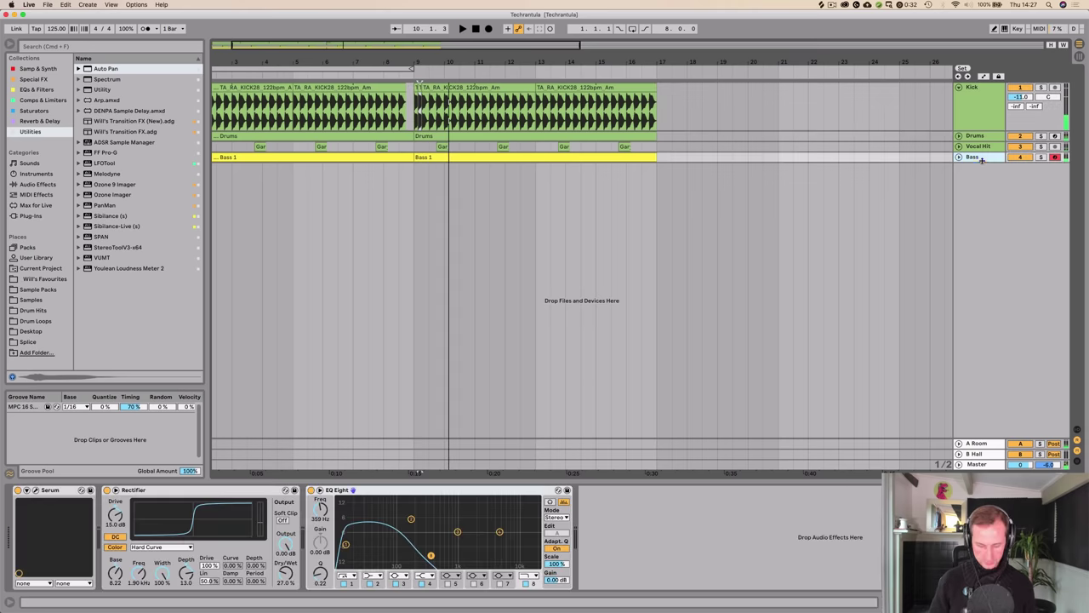
pyautogui.press('super+t')
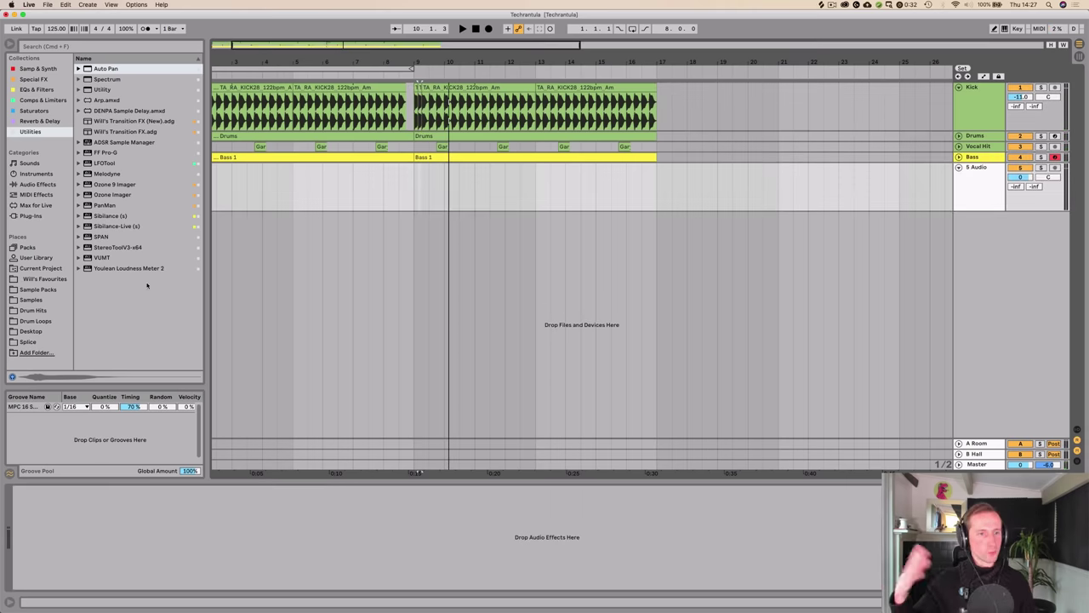
# Step: Browse the Samples place, collapse the vocal hits and FX Sweeps folders, and look through the Synth folder
pyautogui.click(33, 311)
pyautogui.click(41, 279)
pyautogui.click(35, 291)
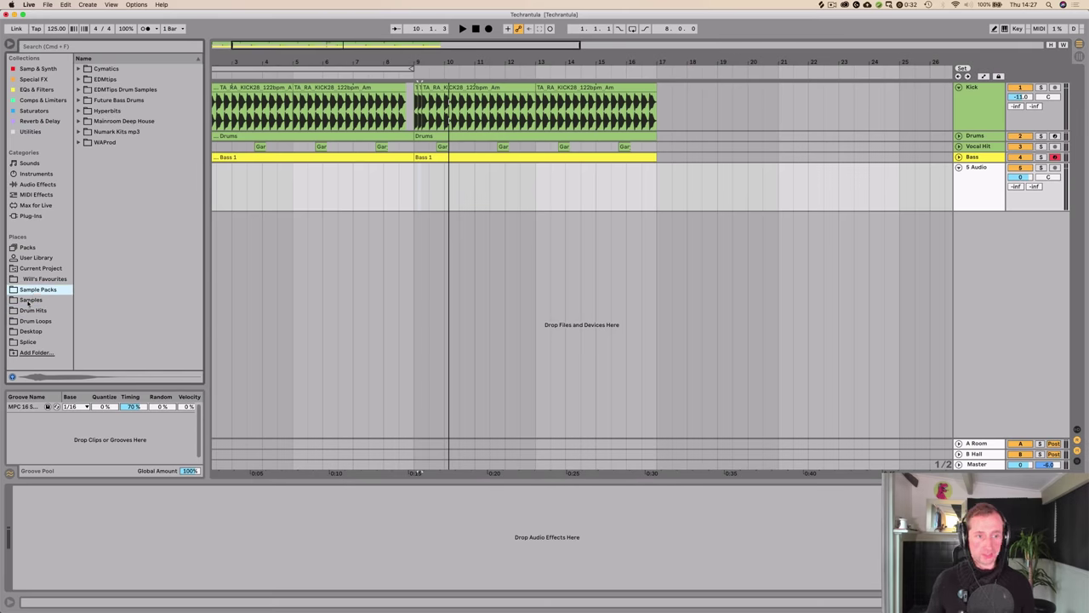
pyautogui.click(30, 301)
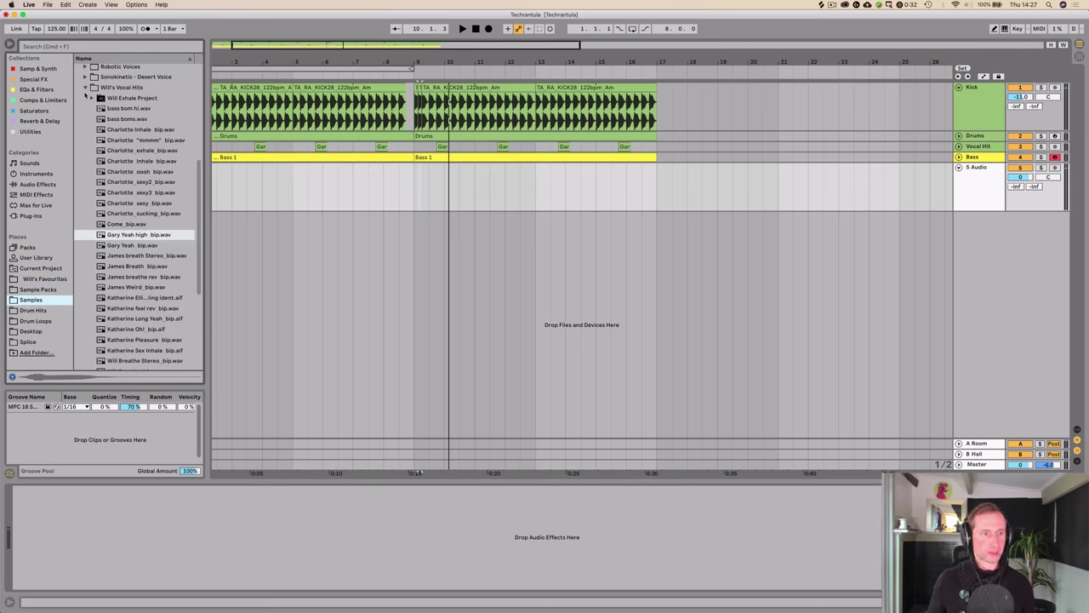
pyautogui.click(85, 89)
pyautogui.click(94, 152)
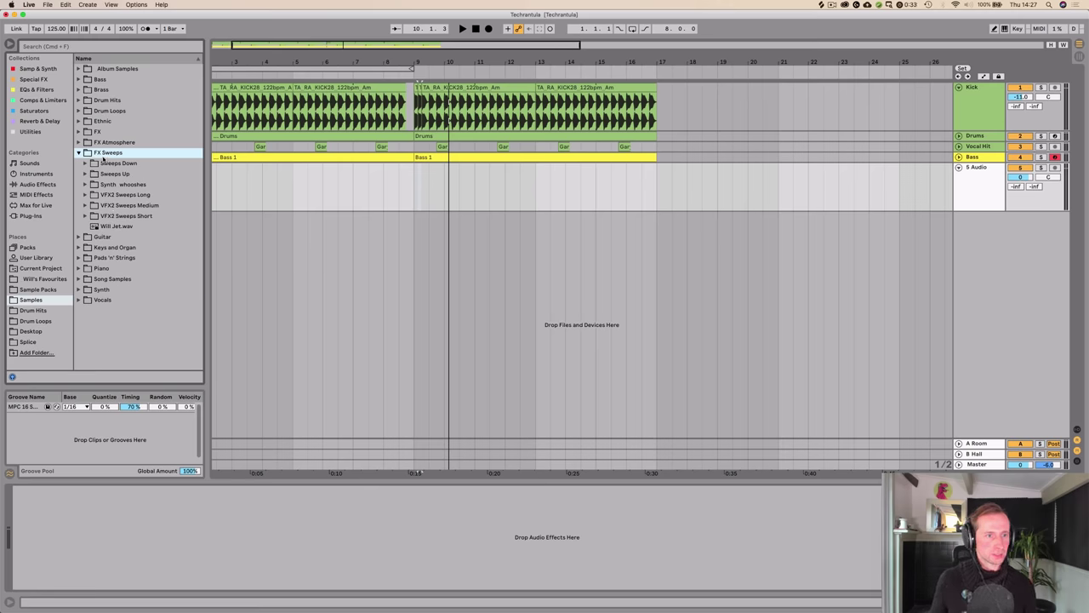
pyautogui.press('Left')
pyautogui.click(101, 216)
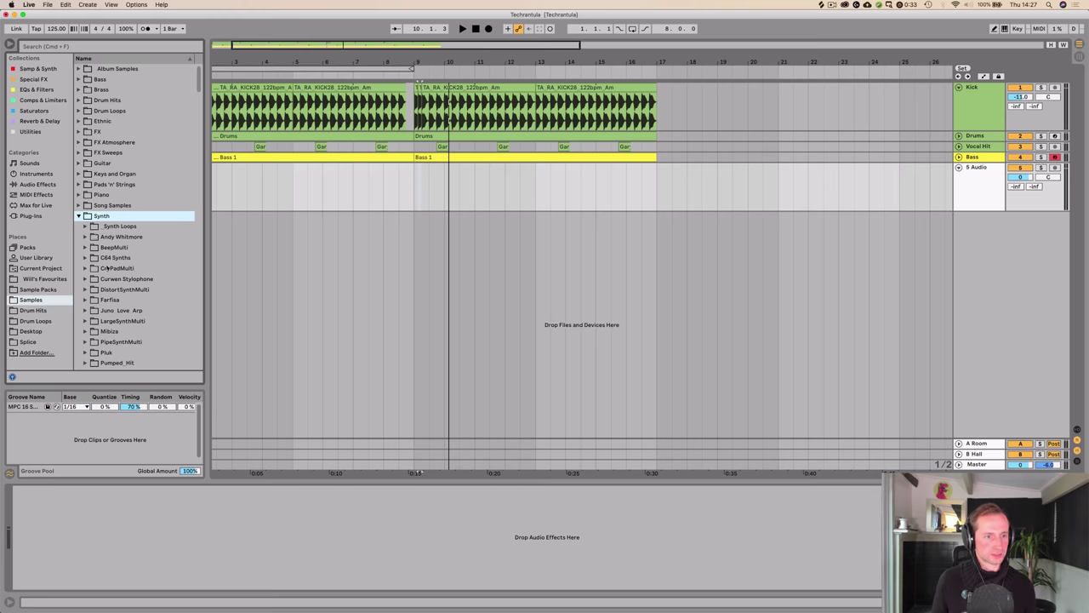
pyautogui.click(115, 248)
pyautogui.scroll(-10, 108, 239)
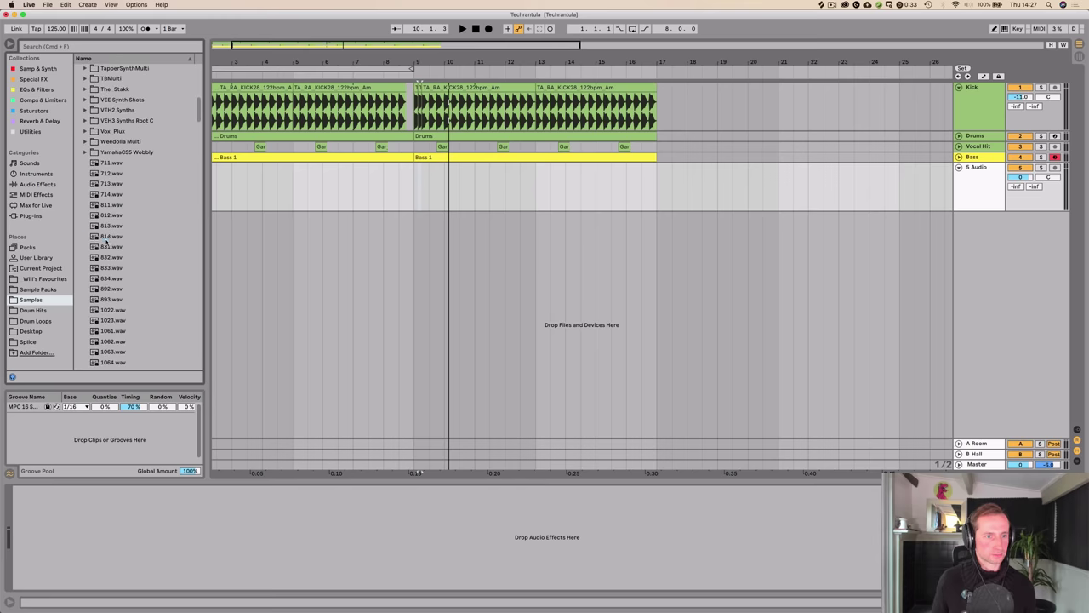
# Step: Audition the numbered one-shot samples in the Synth folder, including 1082.wav, and continue through the following files
pyautogui.click(105, 236)
pyautogui.click(113, 320)
pyautogui.scroll(-5, 117, 278)
pyautogui.click(118, 272)
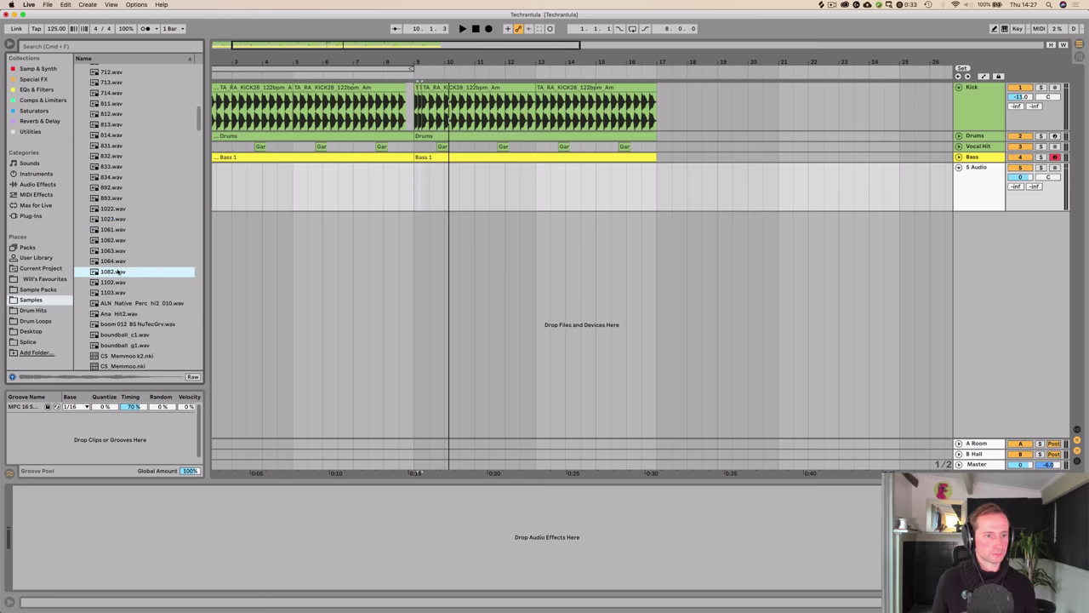
pyautogui.scroll(-2, 111, 256)
pyautogui.scroll(-1, 109, 247)
pyautogui.press('Down')
pyautogui.press('Down')
pyautogui.press('Down')
pyautogui.press('Down')
pyautogui.scroll(-2, 111, 247)
pyautogui.press('Down')
pyautogui.press('Down')
pyautogui.press('Down')
pyautogui.press('Down')
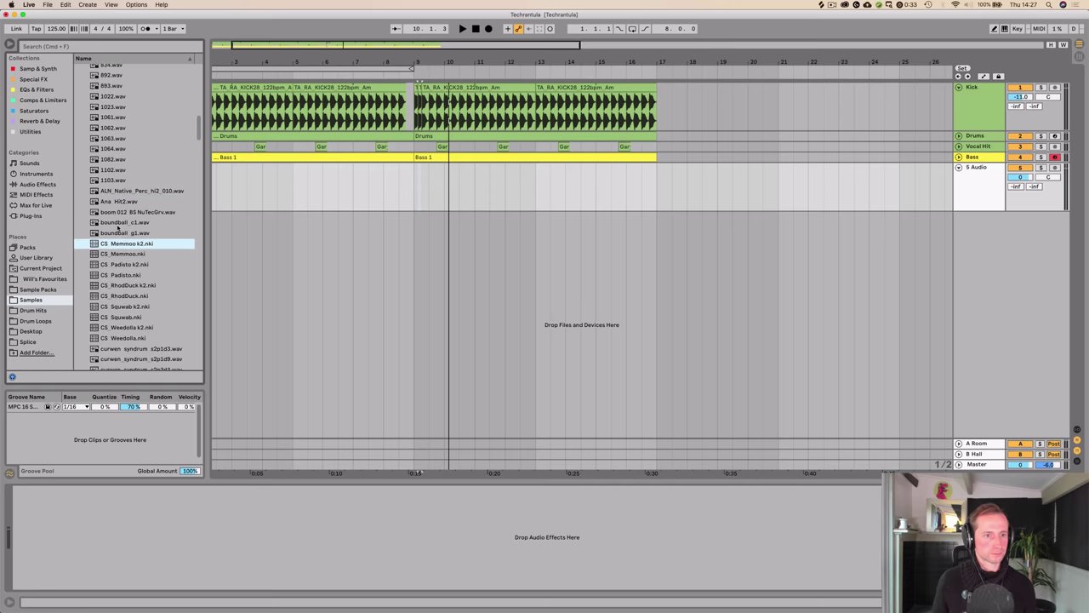
# Step: Audition the curwen syndrum samples in the Synth folder and select curwen_syndrum_s2p3d3.wav
pyautogui.scroll(-5, 117, 231)
pyautogui.click(118, 226)
pyautogui.click(121, 197)
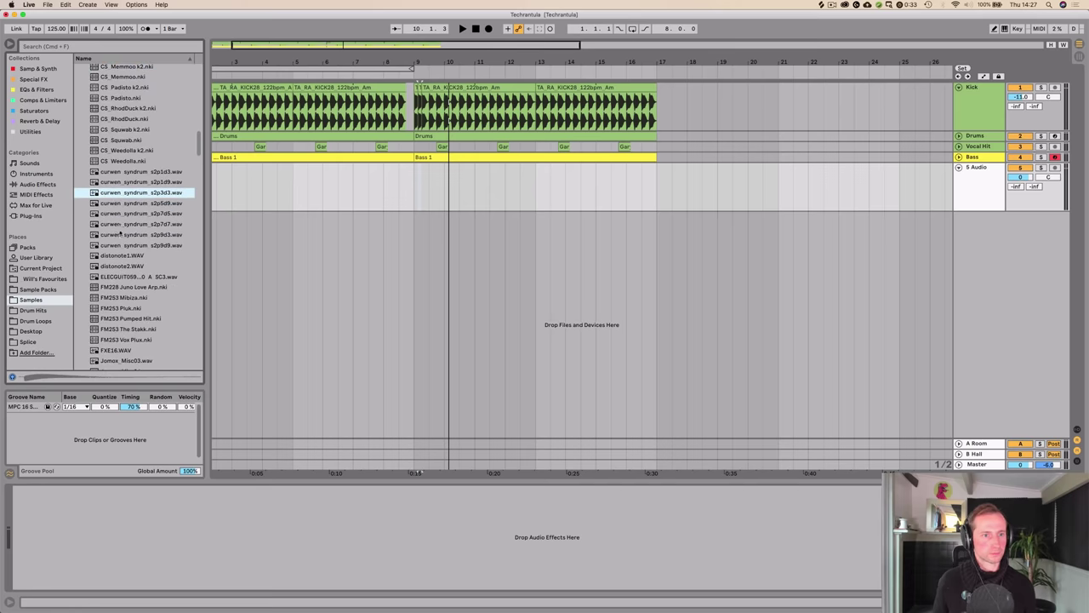
pyautogui.click(124, 234)
pyautogui.press('Down')
pyautogui.click(132, 204)
pyautogui.press('Up')
pyautogui.press('Up')
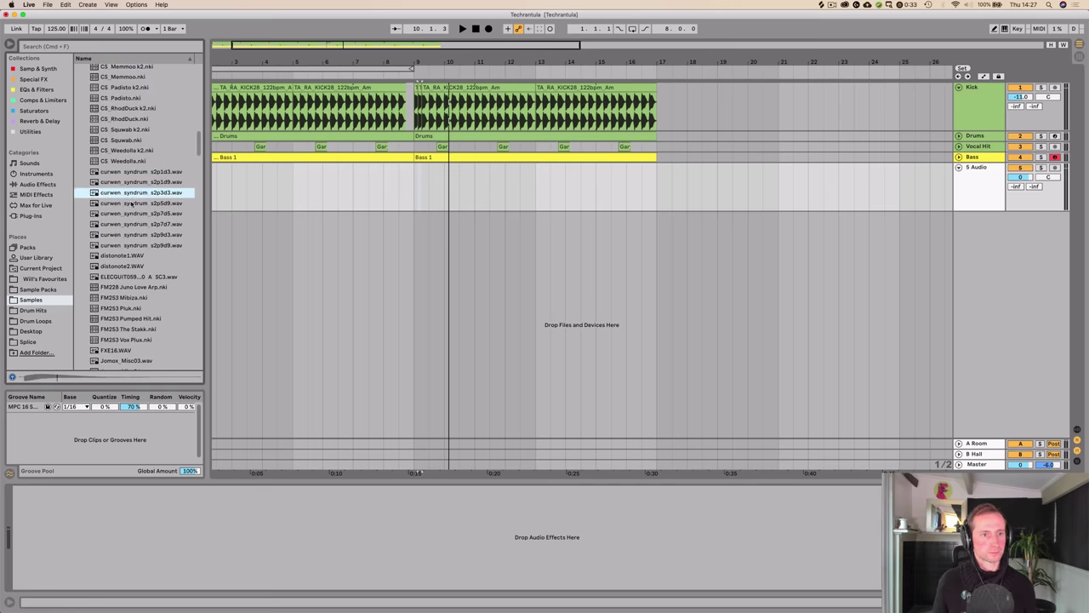
pyautogui.click(127, 193)
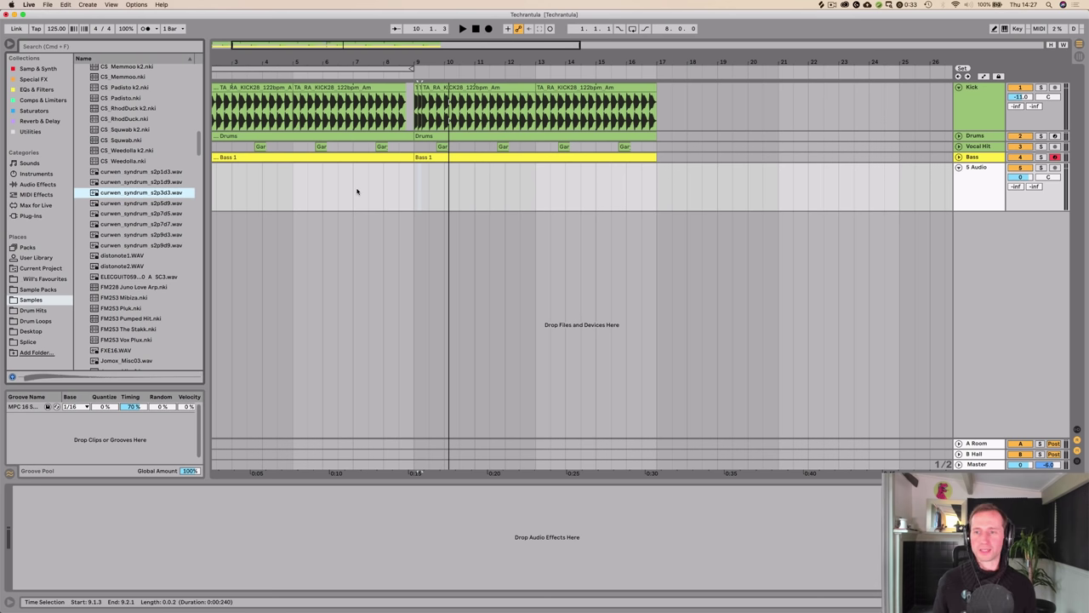
# Step: Load curwen_syndrum_s2p3d3.wav onto the empty D#1 pad of the Drums rack and trigger the pad to hear it
pyautogui.click(970, 136)
pyautogui.click(120, 193)
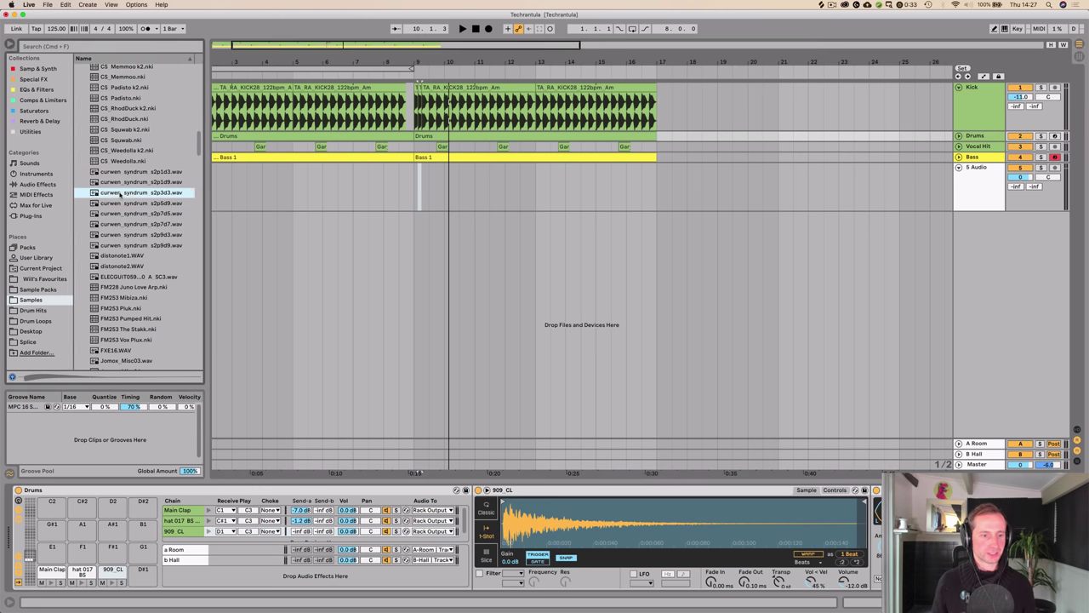
pyautogui.moveTo(141, 575); pyautogui.dragTo(142, 576)
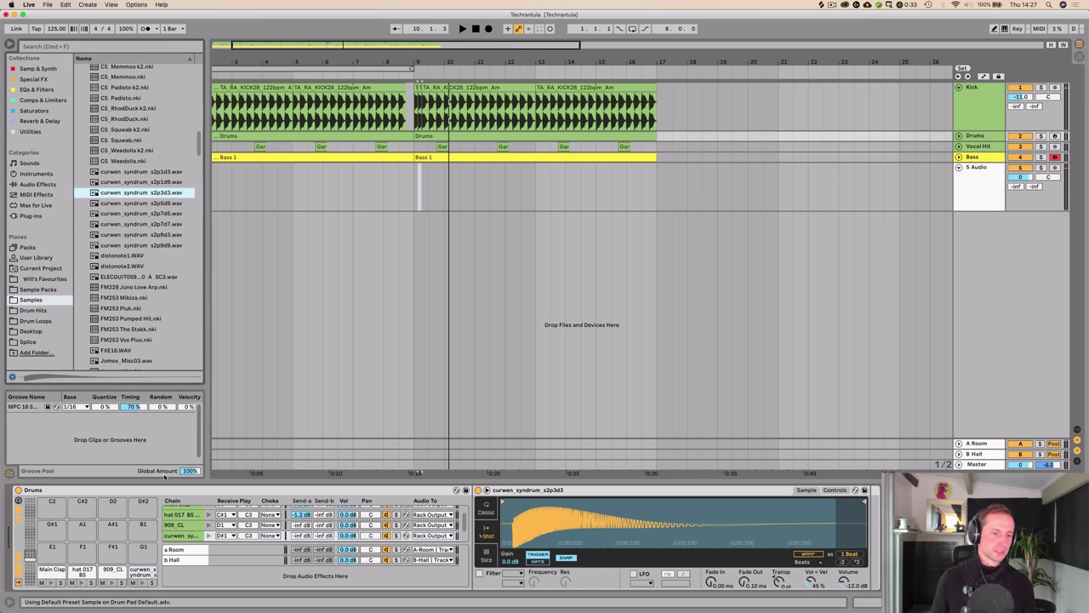
pyautogui.click(139, 582)
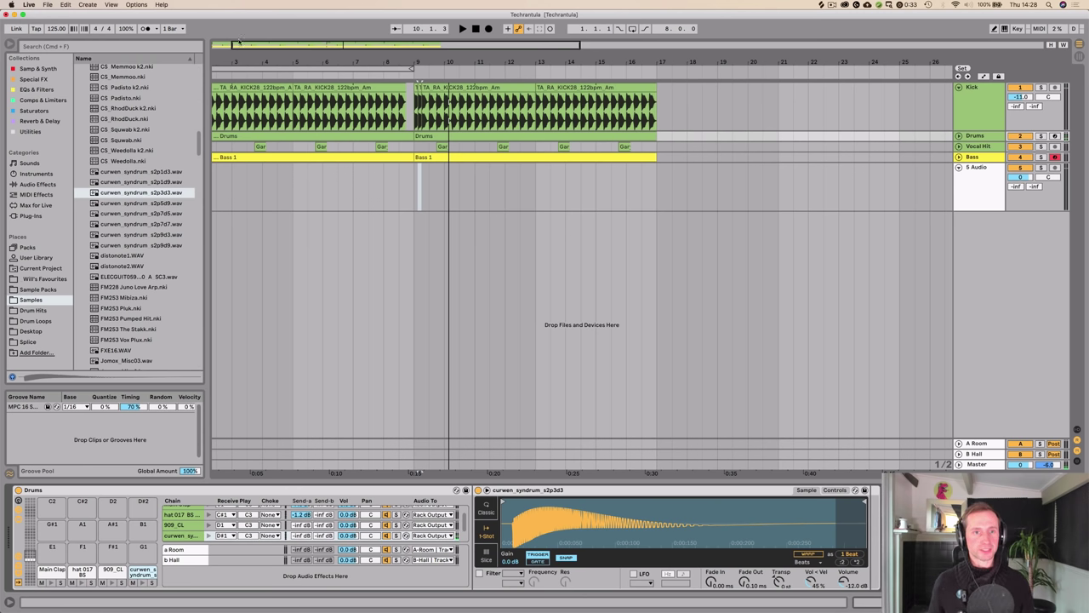
# Step: Add syndrum notes at 1.3.1, 1.3.4 and 1.4.3 in the Drums clip starting at bar 9, and play them in context
pyautogui.click(400, 76)
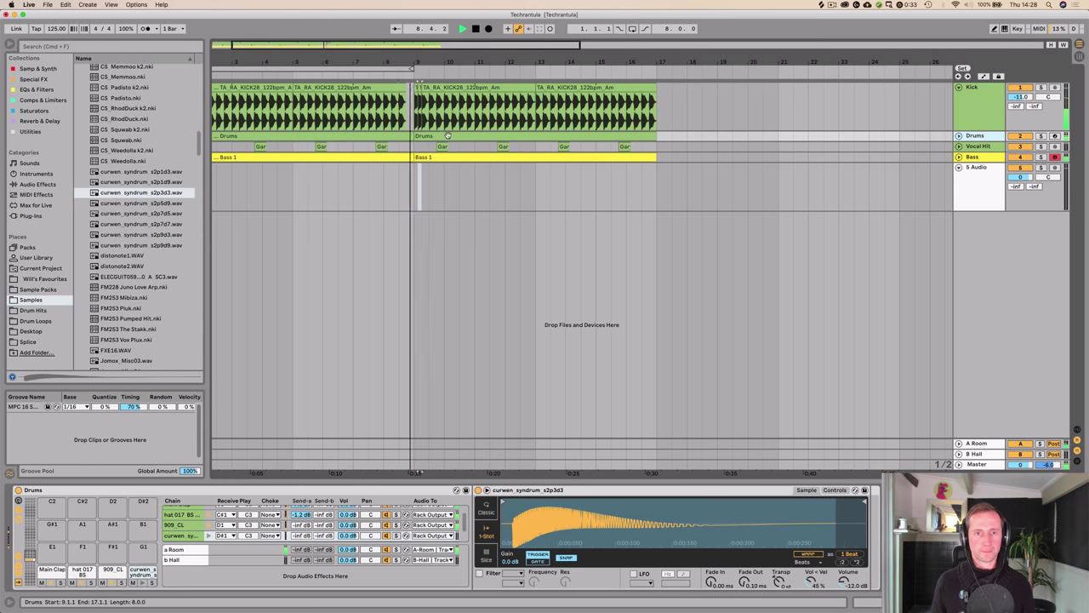
pyautogui.doubleClick(418, 136)
pyautogui.press('space')
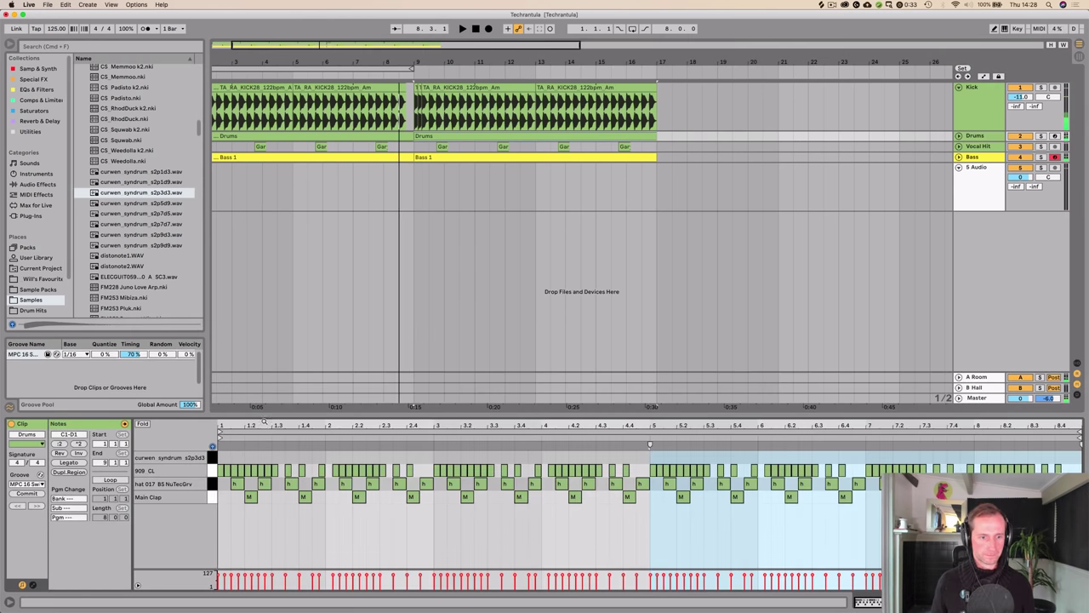
pyautogui.moveTo(265, 421); pyautogui.dragTo(293, 579)
pyautogui.doubleClick(298, 457)
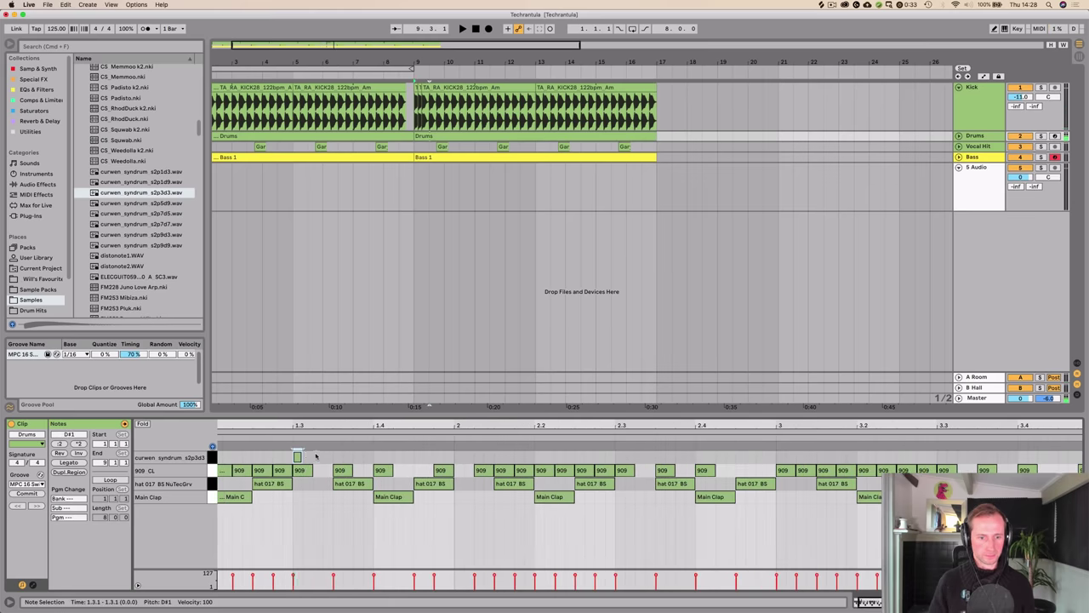
pyautogui.press('space')
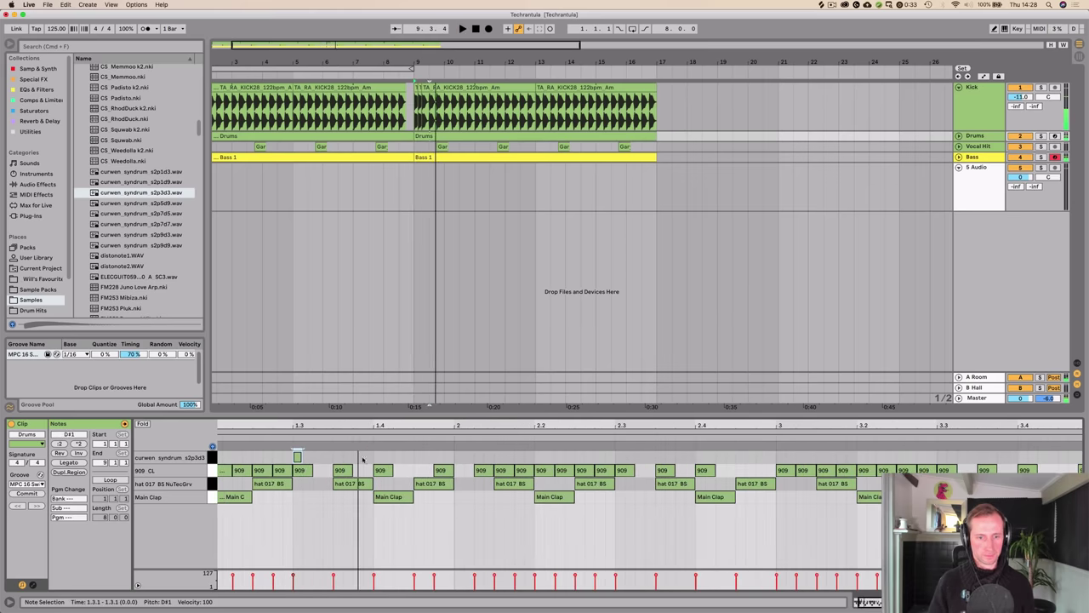
pyautogui.click(362, 461)
pyautogui.doubleClick(358, 458)
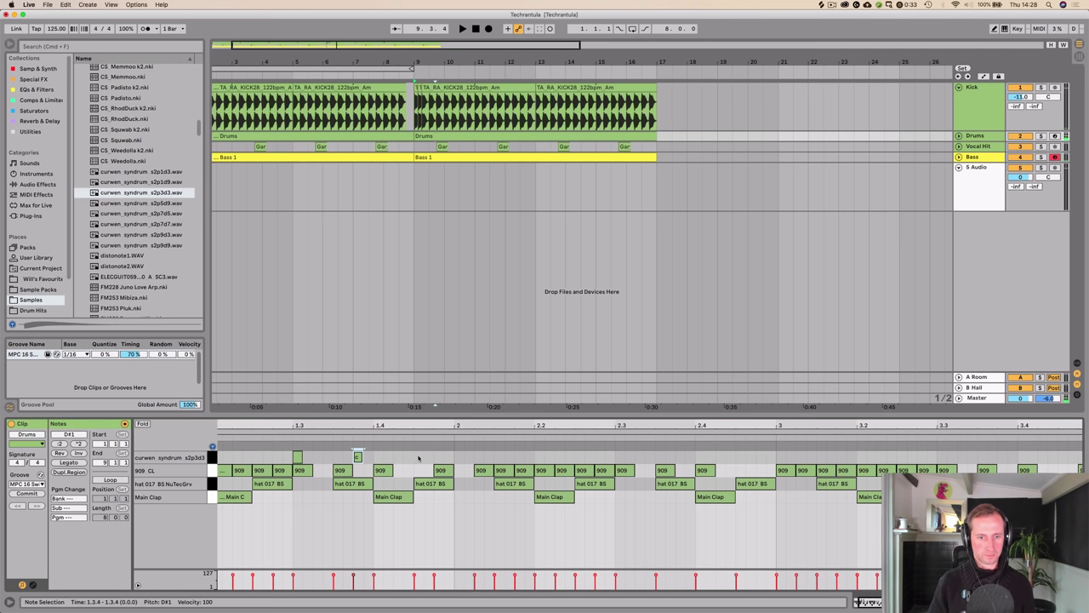
pyautogui.doubleClick(418, 458)
pyautogui.press('space')
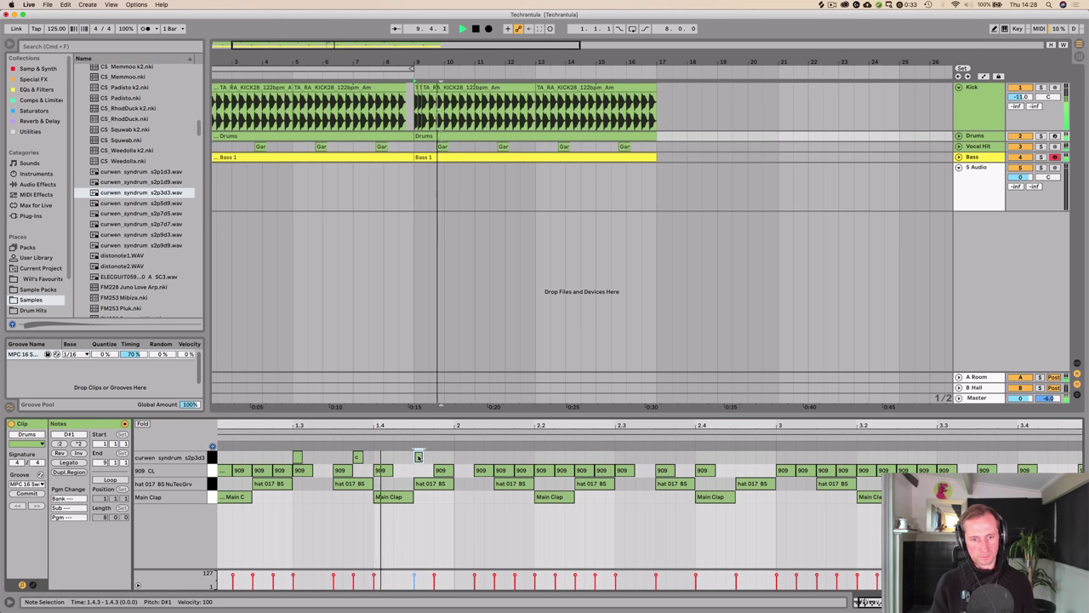
pyautogui.hotkey('shift', 'Tab')
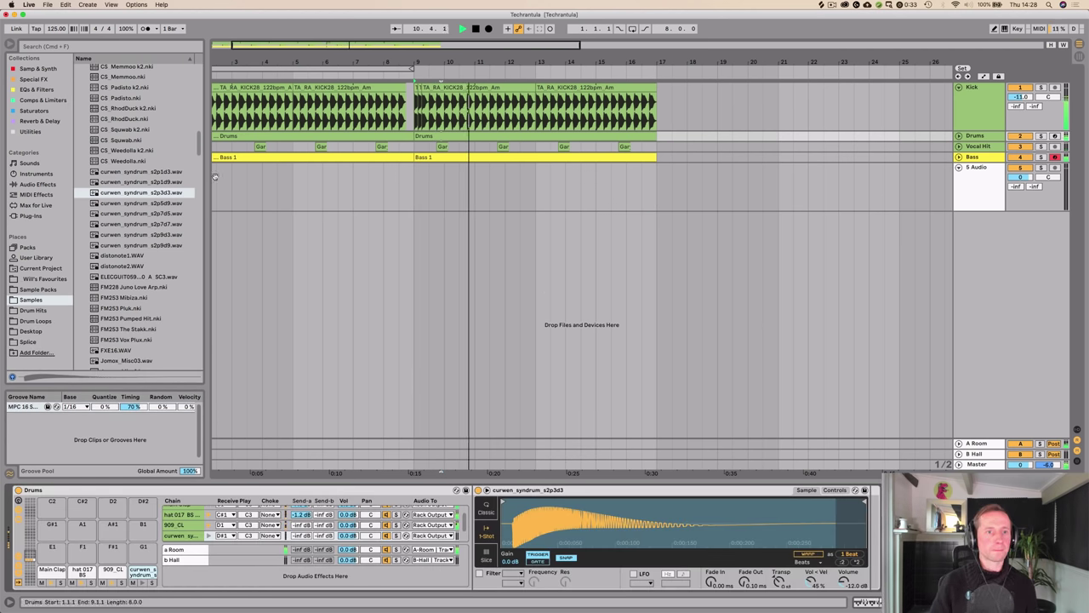
pyautogui.press('space')
# Step: Audition further one-shots in the Synth folder, including Mkytweak.wav, Jomox_Misc05.wav and Synstb13.wav
pyautogui.scroll(-5, 115, 308)
pyautogui.click(117, 299)
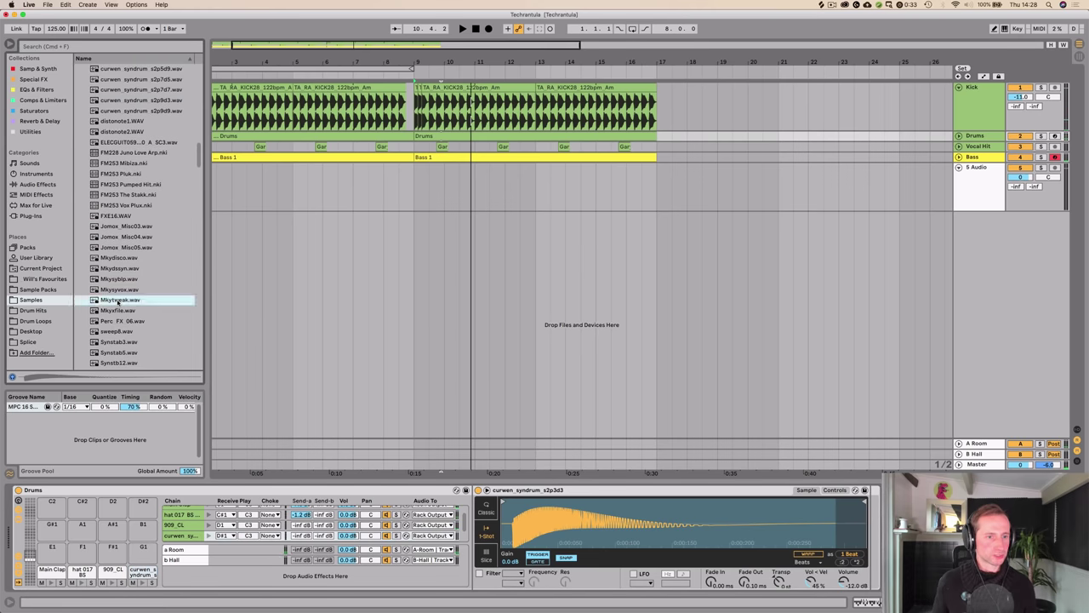
pyautogui.click(121, 248)
pyautogui.scroll(-3, 120, 264)
pyautogui.click(120, 286)
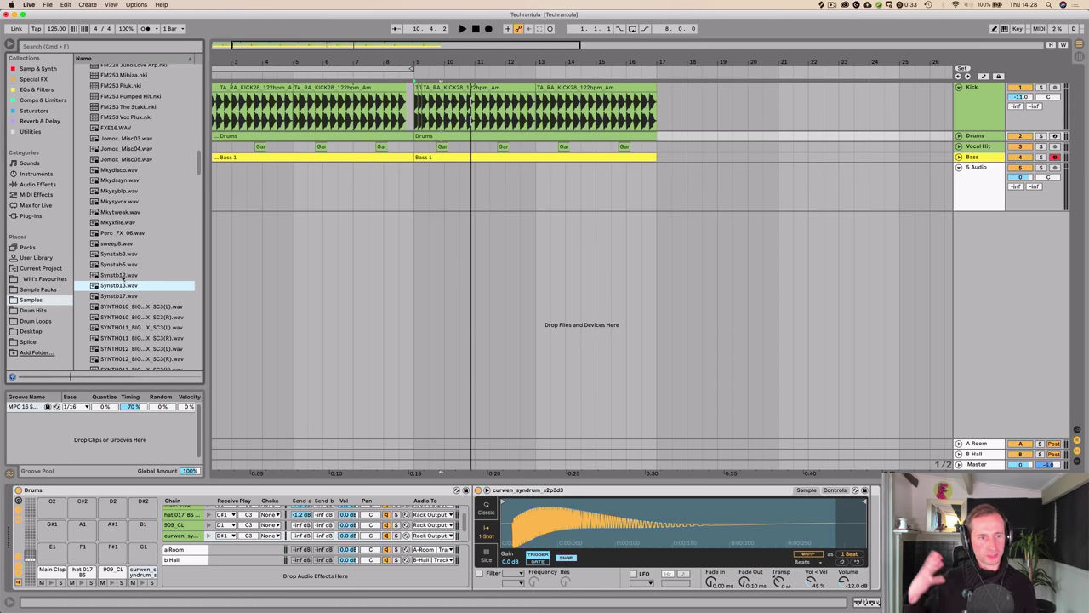
pyautogui.click(130, 317)
# Step: Compare the SYNTH010 and SYNTH083 samples with VMH1 Synth Shots 002 and 003, ending with VMH1 Synth Shots 002.wav selected
pyautogui.scroll(-3, 129, 307)
pyautogui.scroll(-3, 128, 289)
pyautogui.click(134, 206)
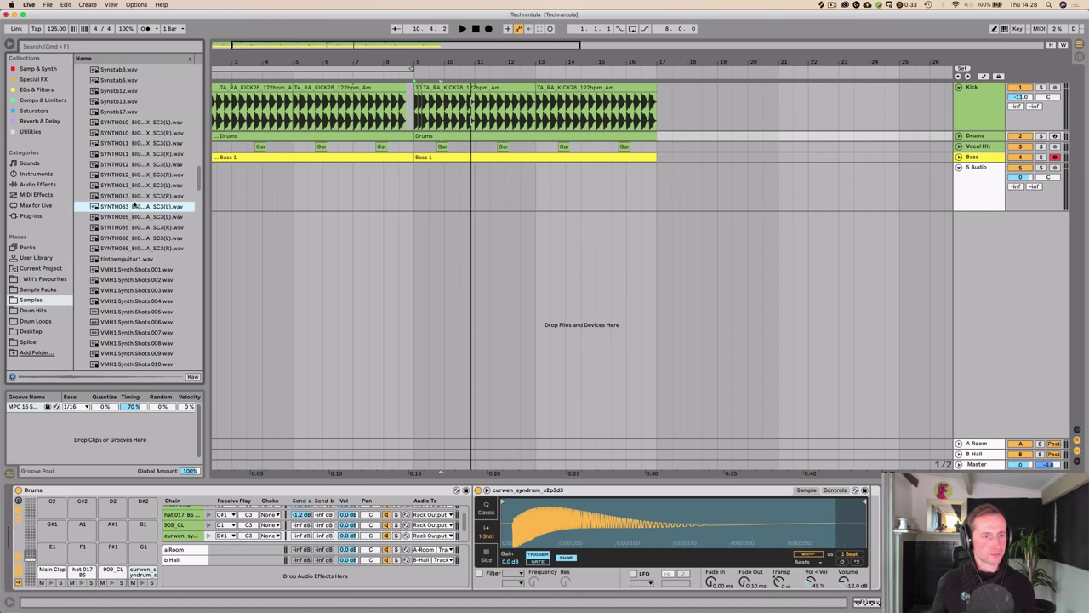
pyautogui.click(131, 132)
pyautogui.click(128, 122)
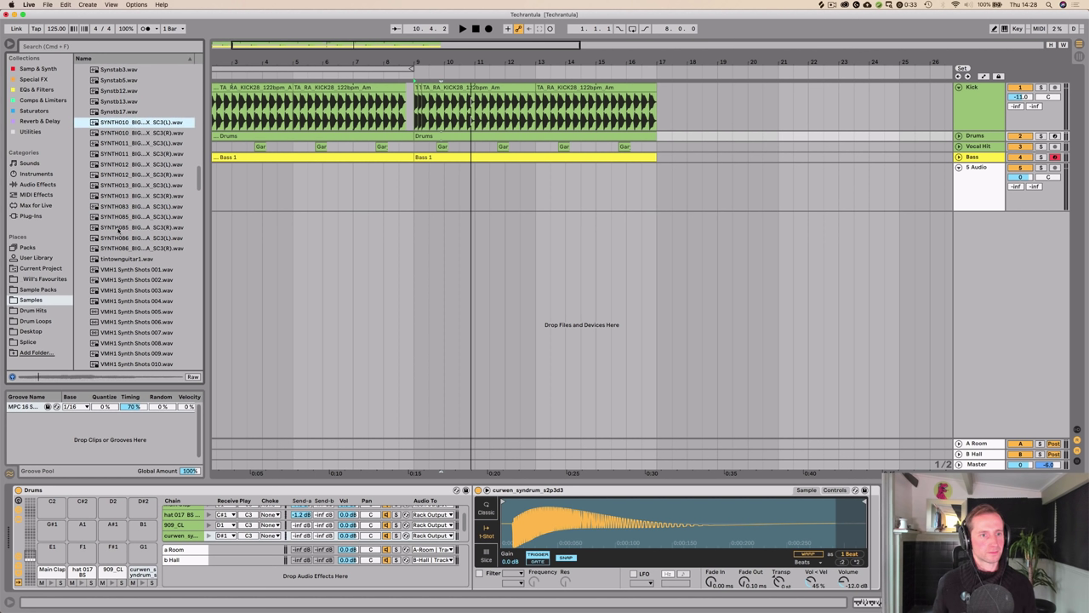
pyautogui.click(128, 279)
pyautogui.click(123, 123)
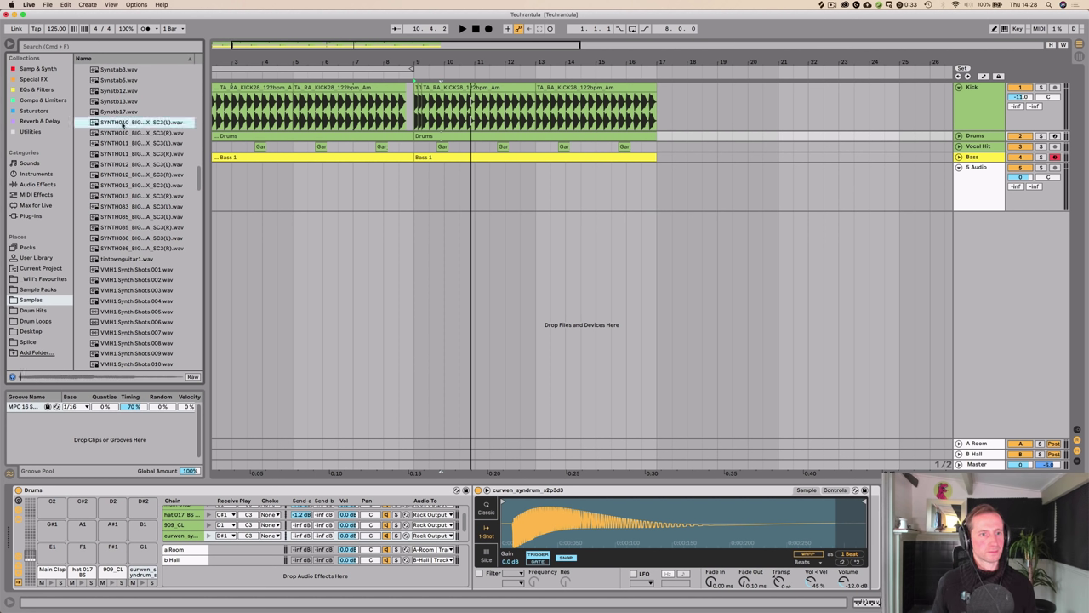
pyautogui.click(126, 280)
pyautogui.click(127, 289)
pyautogui.press('Up')
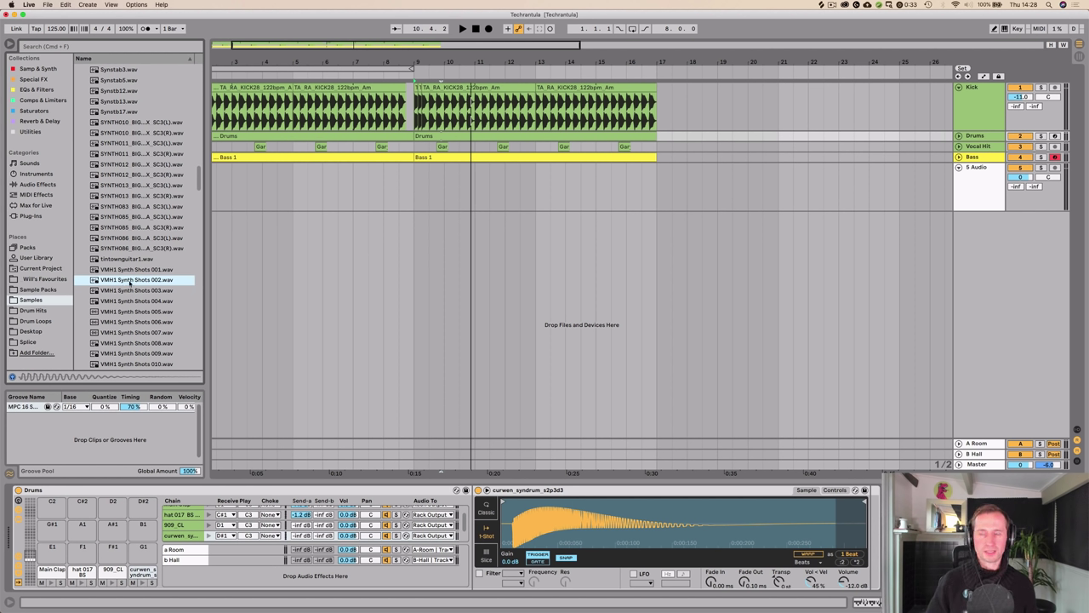
# Step: Insert a MIDI track below 5 Audio and load it with a Simpler containing VMH1 Synth Shots 002.wav
pyautogui.click(969, 190)
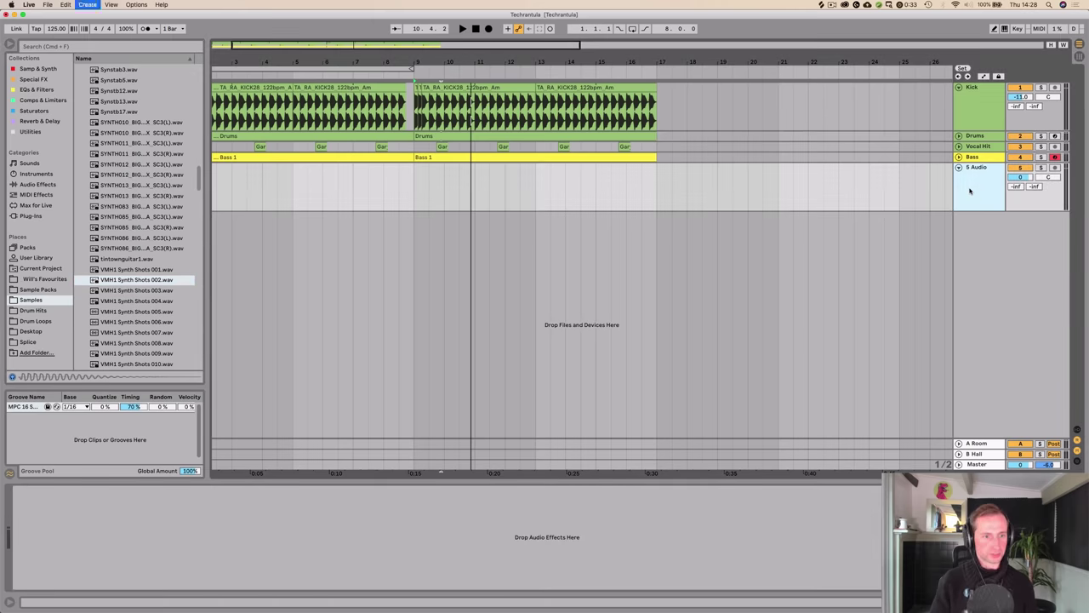
pyautogui.press('super+shift+t')
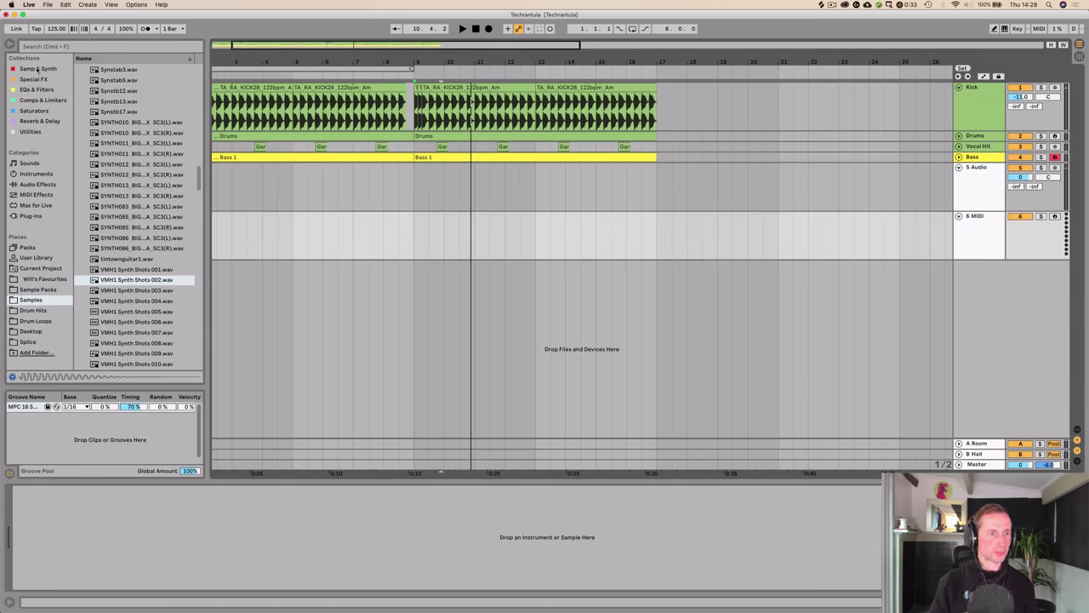
pyautogui.click(37, 69)
pyautogui.moveTo(103, 99); pyautogui.dragTo(58, 527)
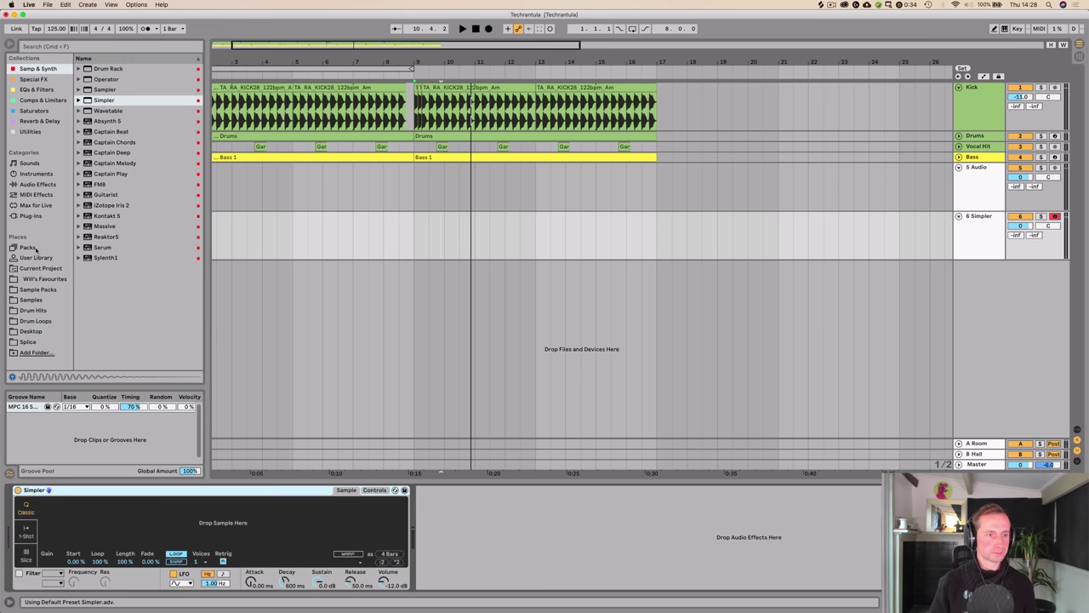
pyautogui.click(32, 300)
pyautogui.moveTo(109, 285); pyautogui.dragTo(102, 520)
# Step: Play the arrangement from bar 8, then create an empty one-bar MIDI clip at bar 10 on the synth shot track
pyautogui.click(406, 72)
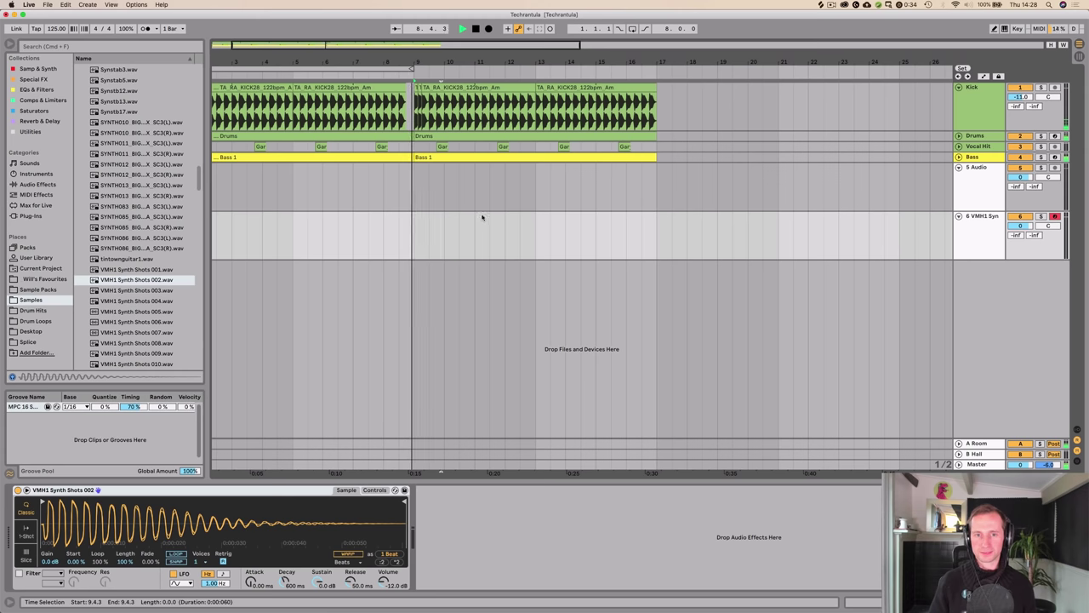
pyautogui.moveTo(492, 63); pyautogui.dragTo(492, 196)
pyautogui.press('space')
pyautogui.moveTo(245, 234); pyautogui.dragTo(407, 233)
pyautogui.press('super+shift+m')
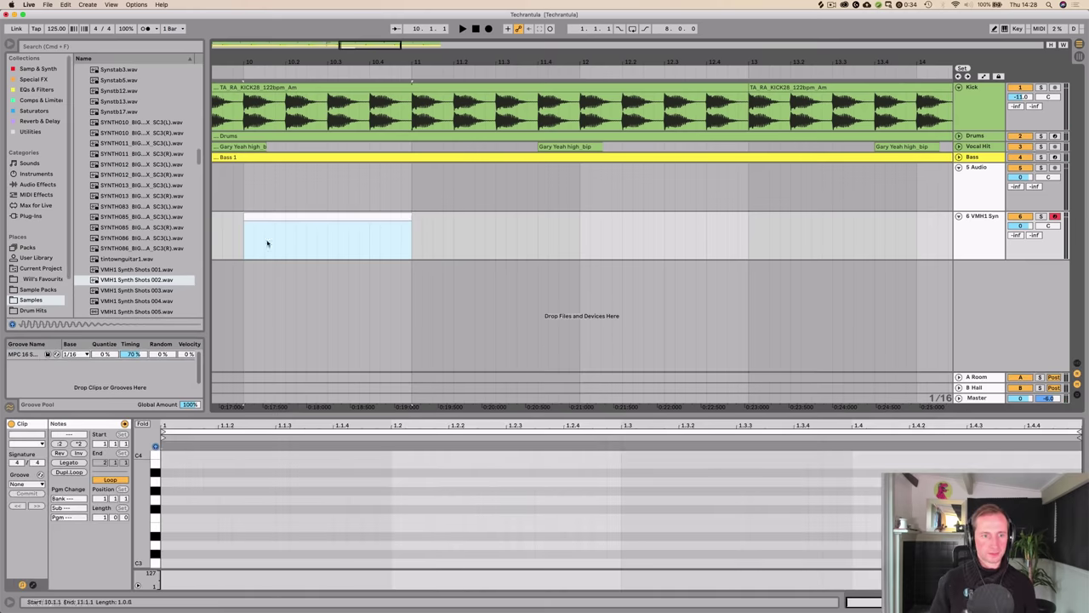
# Step: Audition low pitches in the new clip, then add a B2 note at 1.1.1 lasting about half a sixteenth
pyautogui.moveTo(156, 462); pyautogui.dragTo(154, 563)
pyautogui.scroll(-3, 154, 560)
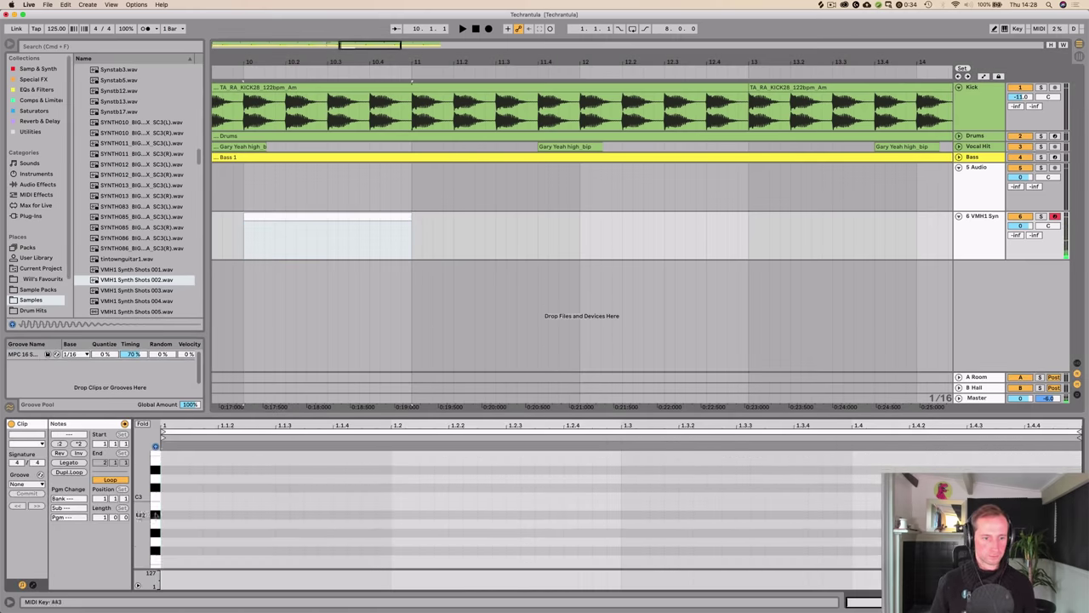
pyautogui.doubleClick(168, 507)
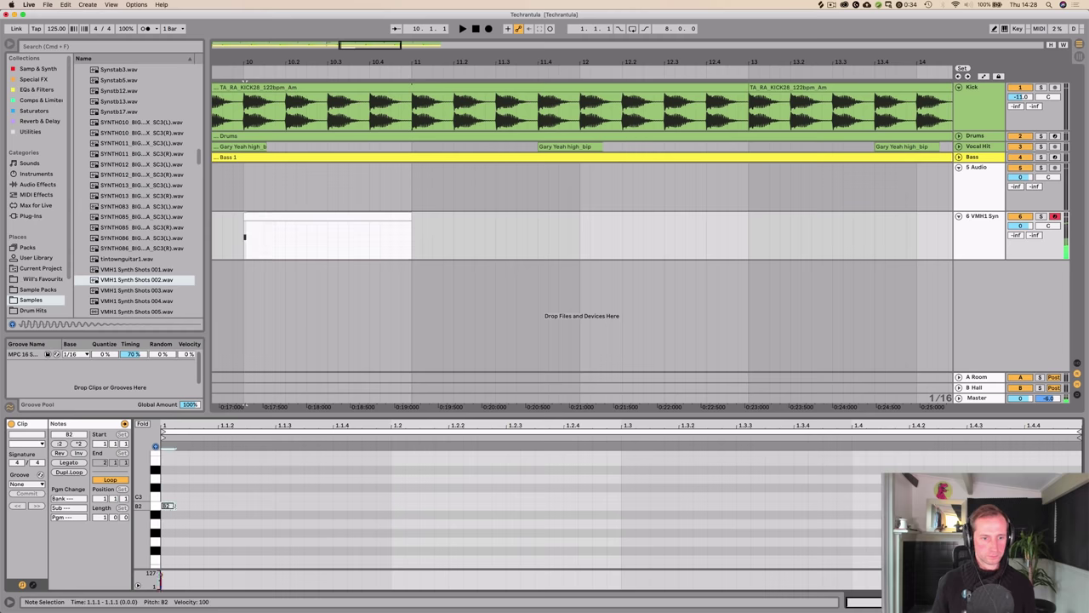
pyautogui.moveTo(173, 506); pyautogui.dragTo(188, 507)
# Step: Apply the MPC 16 swing groove from the groove pool to the synth shot clip and play it from bar 10
pyautogui.click(10, 356)
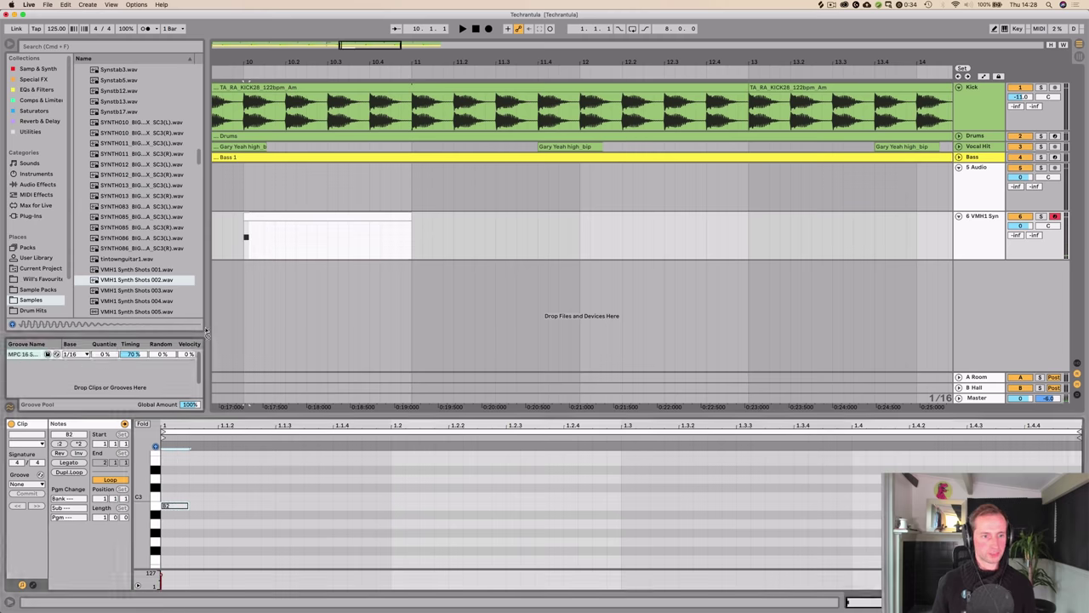
pyautogui.click(265, 244)
pyautogui.moveTo(250, 239); pyautogui.dragTo(248, 239)
pyautogui.press('space')
pyautogui.press('space')
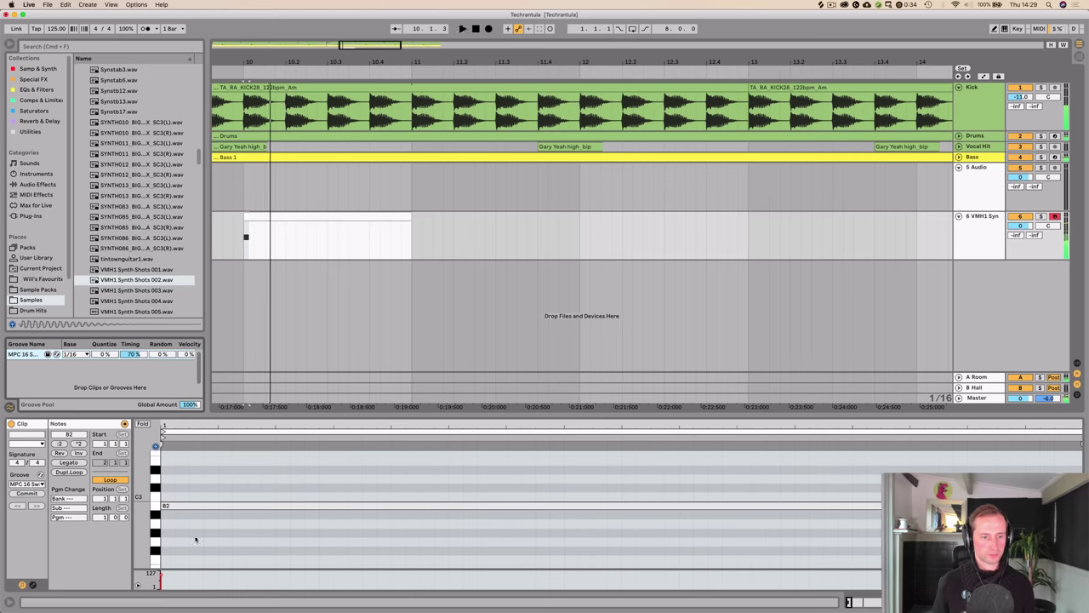
pyautogui.moveTo(280, 424); pyautogui.dragTo(178, 421)
pyautogui.press('space')
pyautogui.press('space')
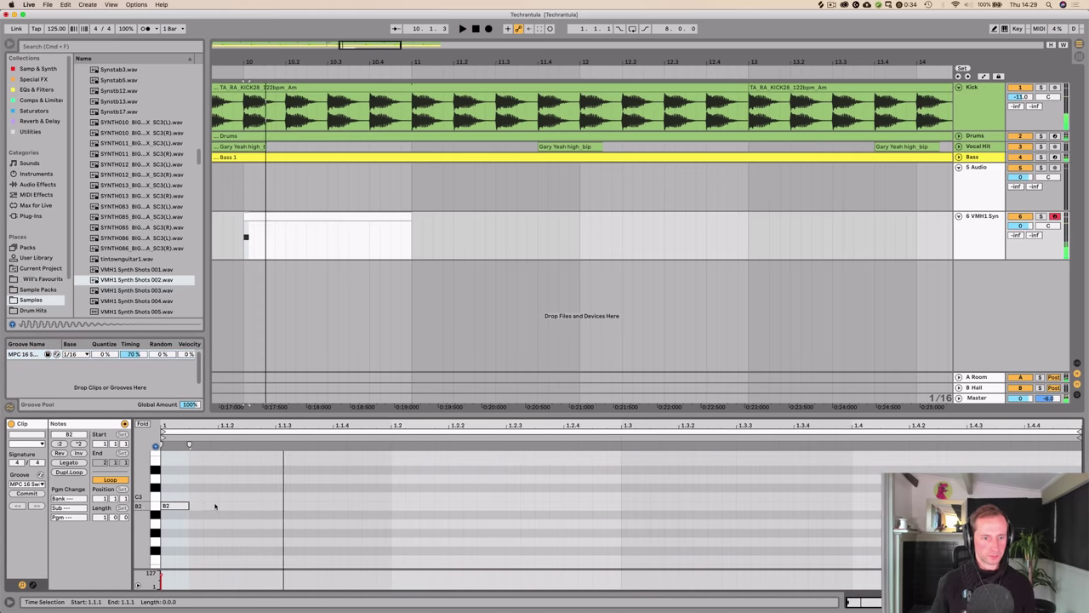
# Step: Duplicate the B2 note eight times at sixteenth intervals up to 1.3 while playing the clip
pyautogui.press('super+d')
pyautogui.press('super+d')
pyautogui.press('super+d')
pyautogui.press('super+d')
pyautogui.press('super+d')
pyautogui.press('space')
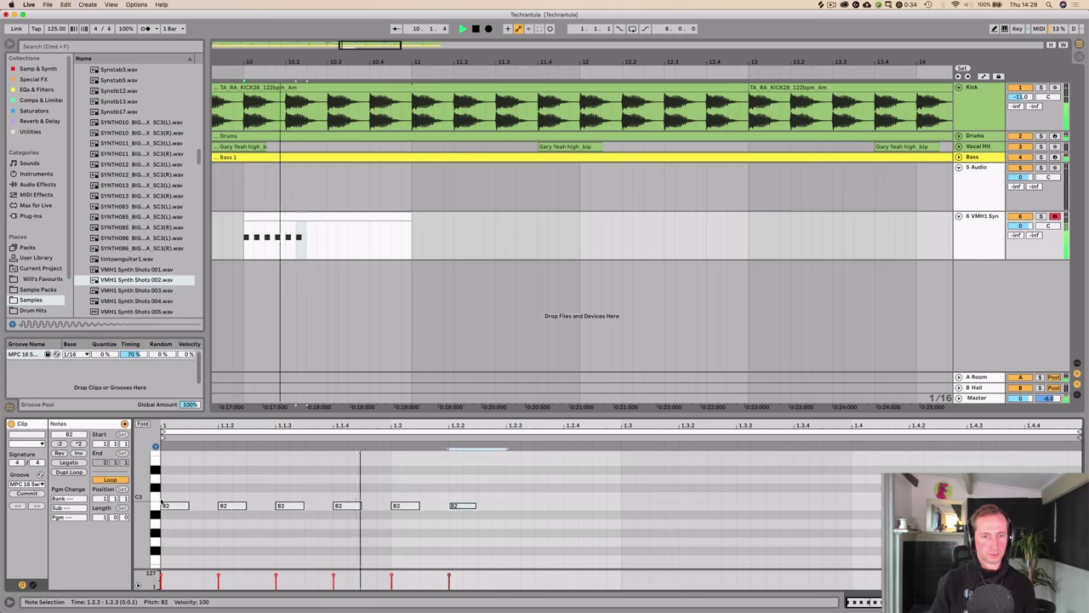
pyautogui.press('super+d')
pyautogui.press('super+d')
pyautogui.press('super+d')
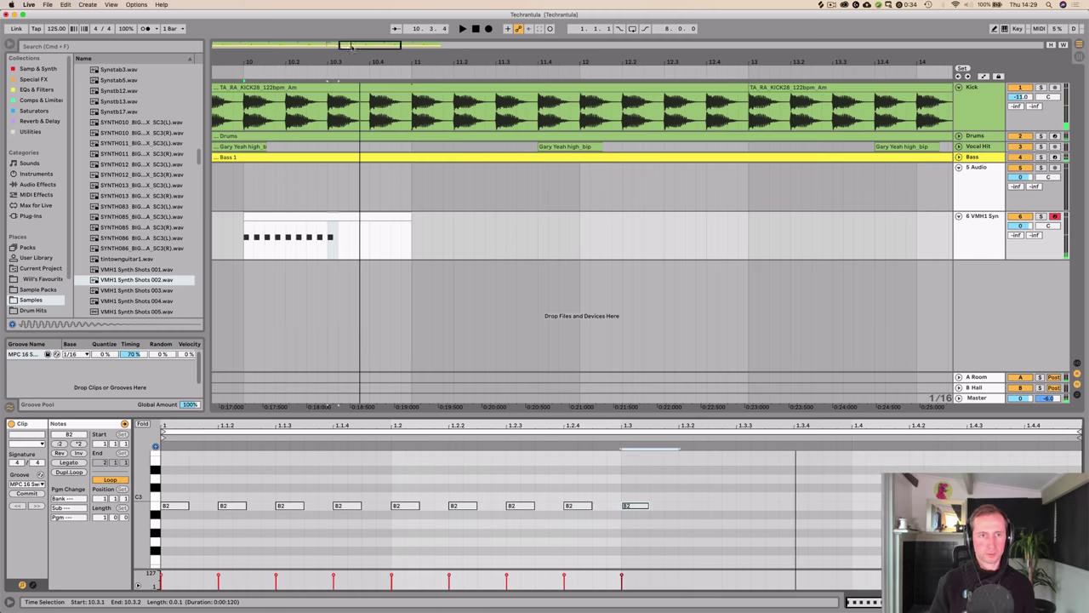
# Step: Play the arrangement from just past bar 8 and lower the synth shot track's volume to -13.0 dB
pyautogui.moveTo(357, 58); pyautogui.dragTo(307, 71)
pyautogui.click(307, 71)
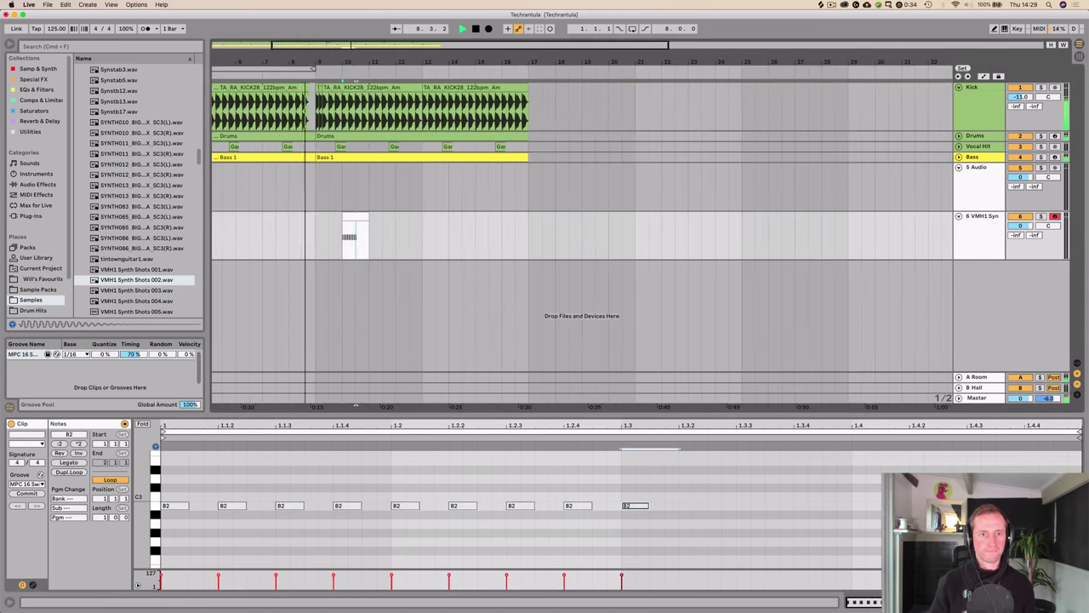
pyautogui.moveTo(1021, 225); pyautogui.dragTo(1020, 261)
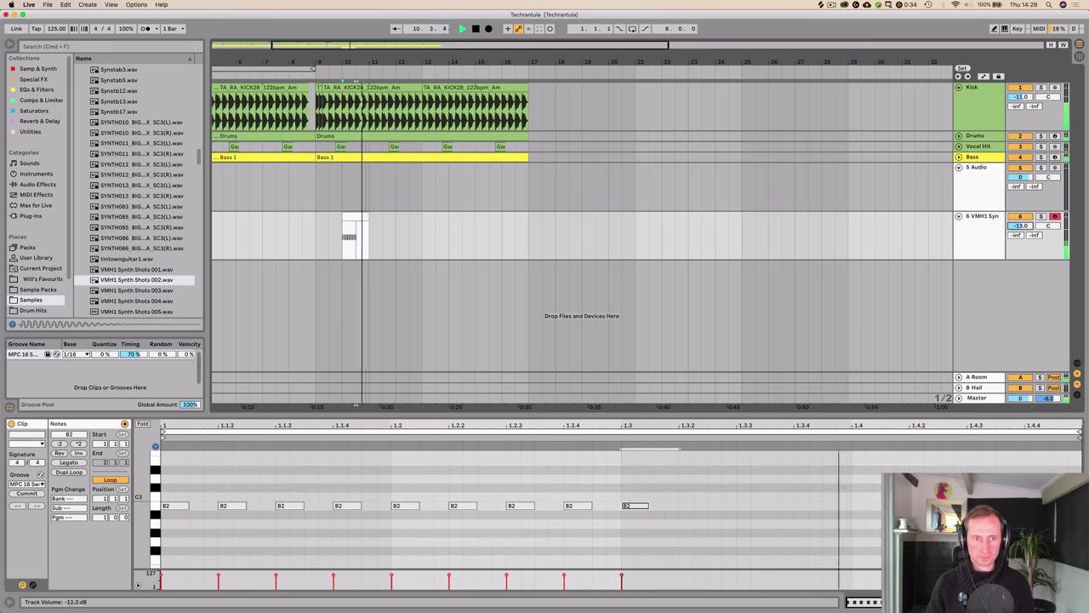
pyautogui.press('space')
# Step: Delete the first B2 note at 1.1.1 in the synth shot clip and play the result
pyautogui.click(238, 360)
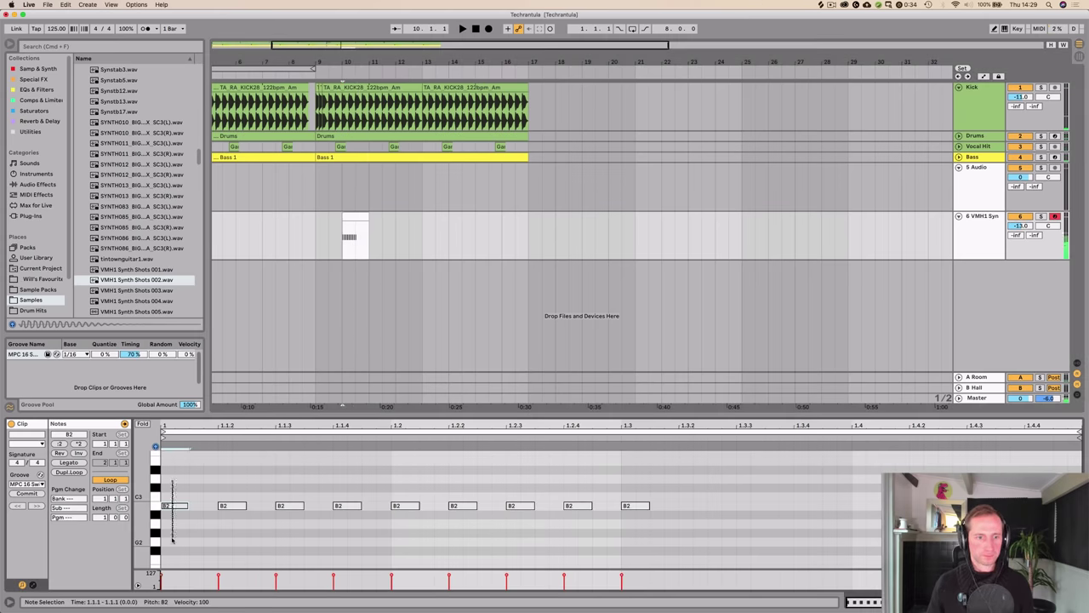
pyautogui.press('space')
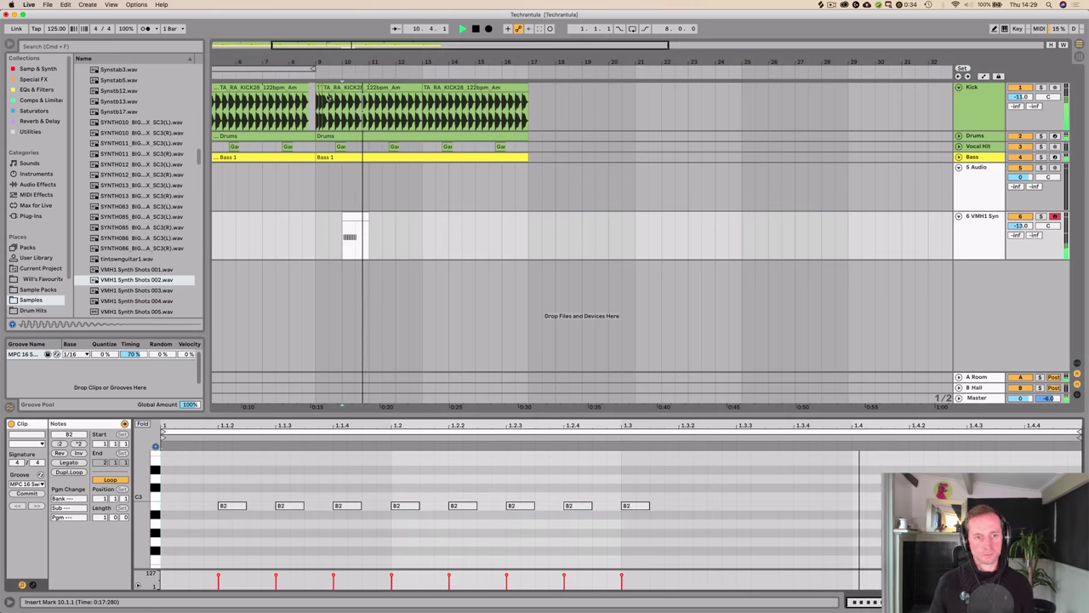
pyautogui.press('space')
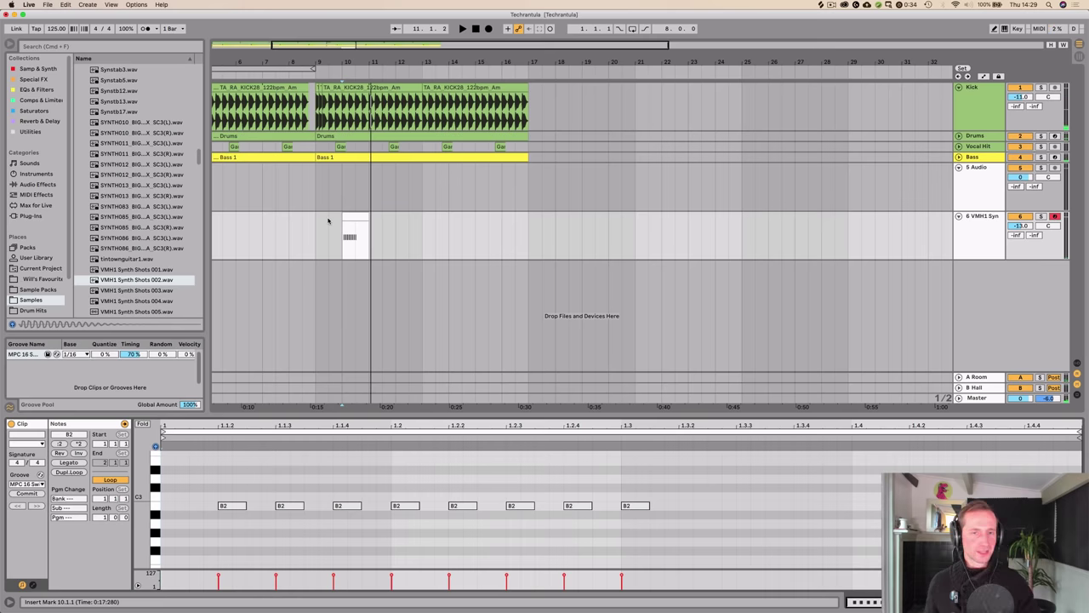
# Step: Select the empty audio track and audition the SYNTH010 and SYNTH011 samples in the sample library
pyautogui.click(992, 239)
pyautogui.click(980, 192)
pyautogui.click(128, 153)
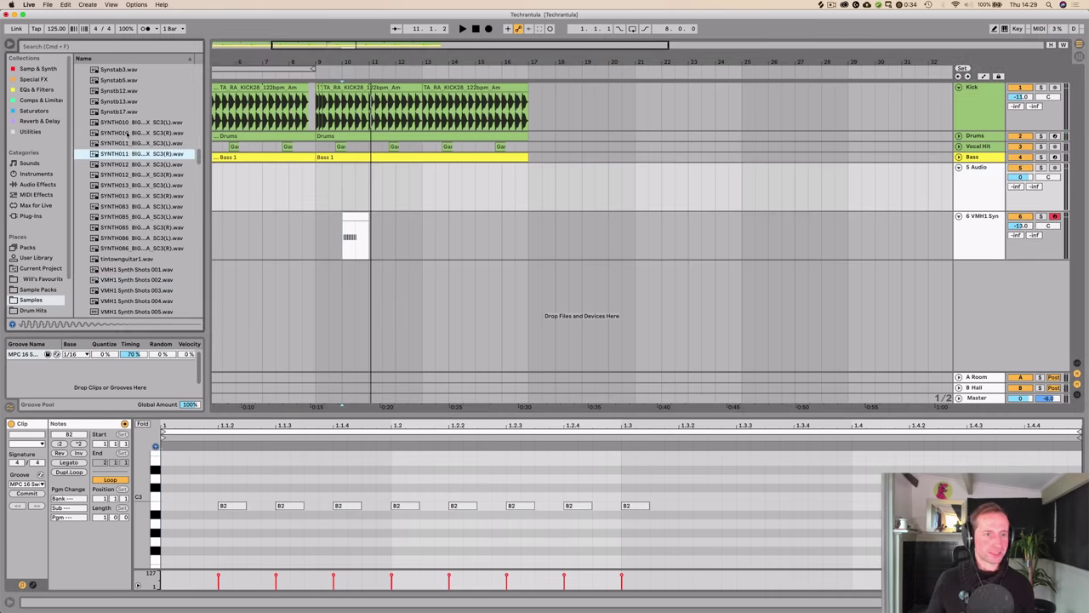
pyautogui.press('Up')
pyautogui.scroll(5, 127, 133)
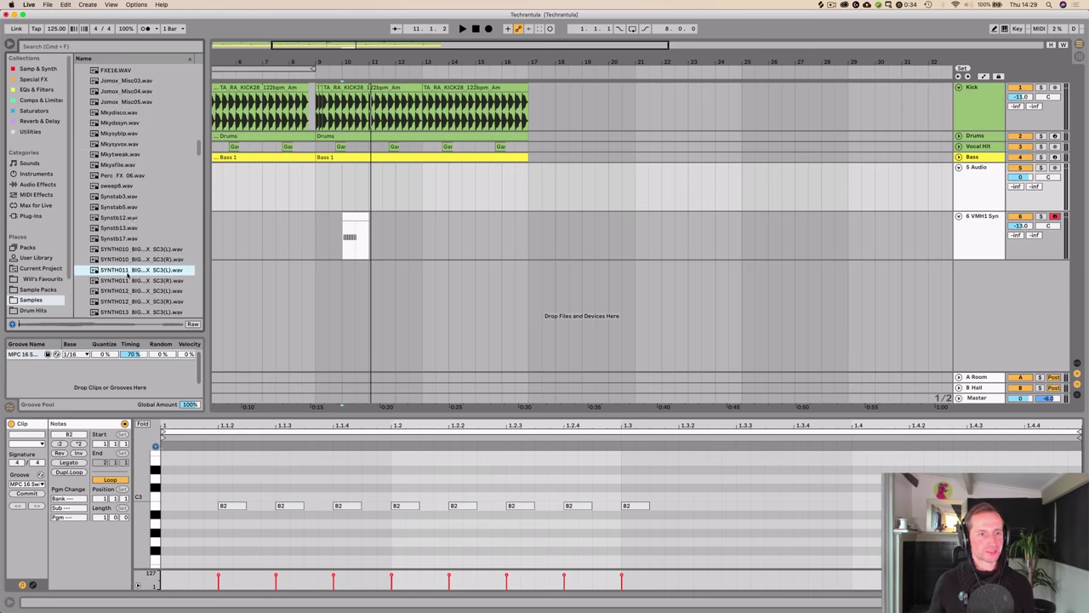
pyautogui.click(125, 250)
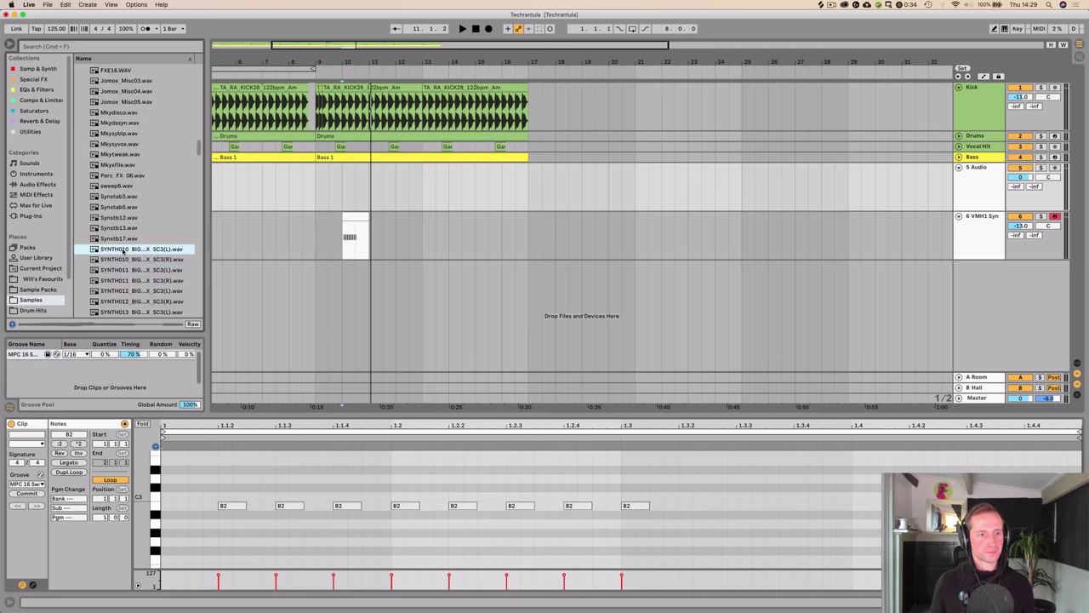
pyautogui.click(127, 270)
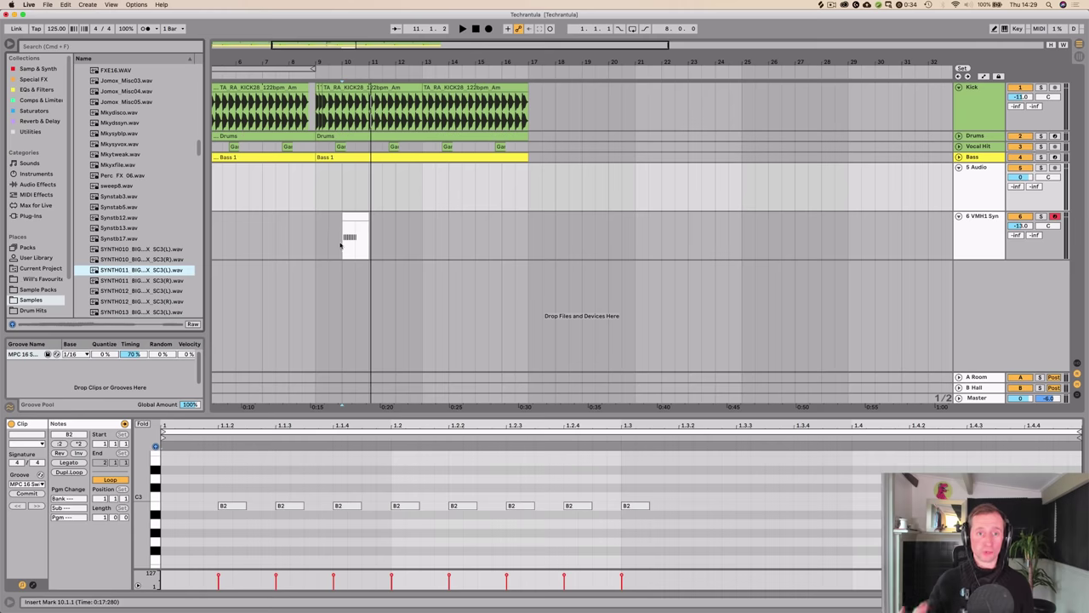
# Step: Set the insert marker at bar 9 on the empty audio track and audition more samples, ending on the SYNTH010 (L) sample
pyautogui.click(311, 188)
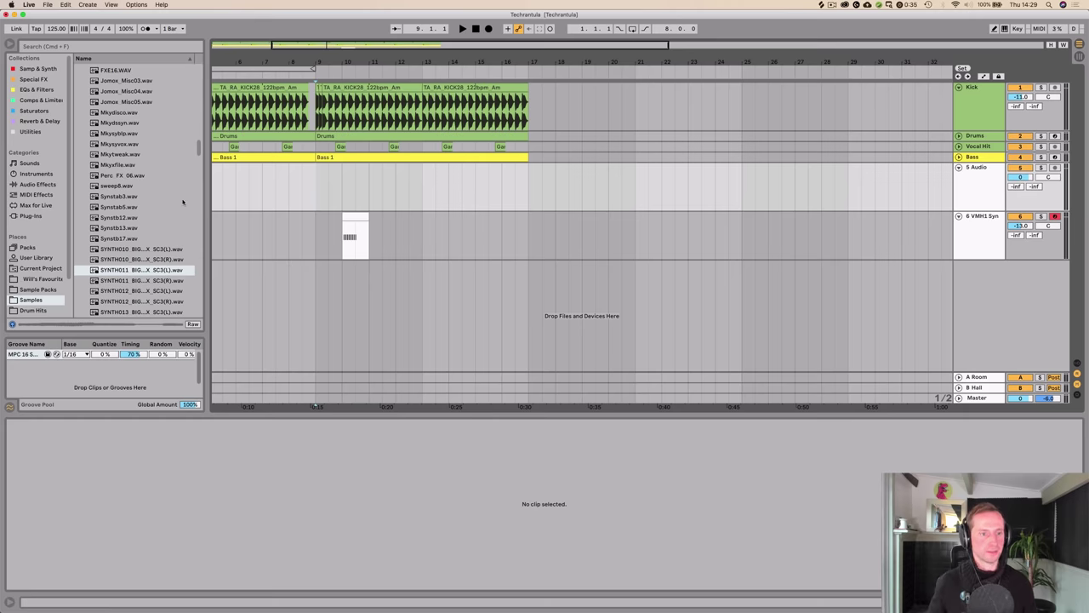
pyautogui.scroll(-10, 127, 196)
pyautogui.click(128, 212)
pyautogui.scroll(5, 126, 187)
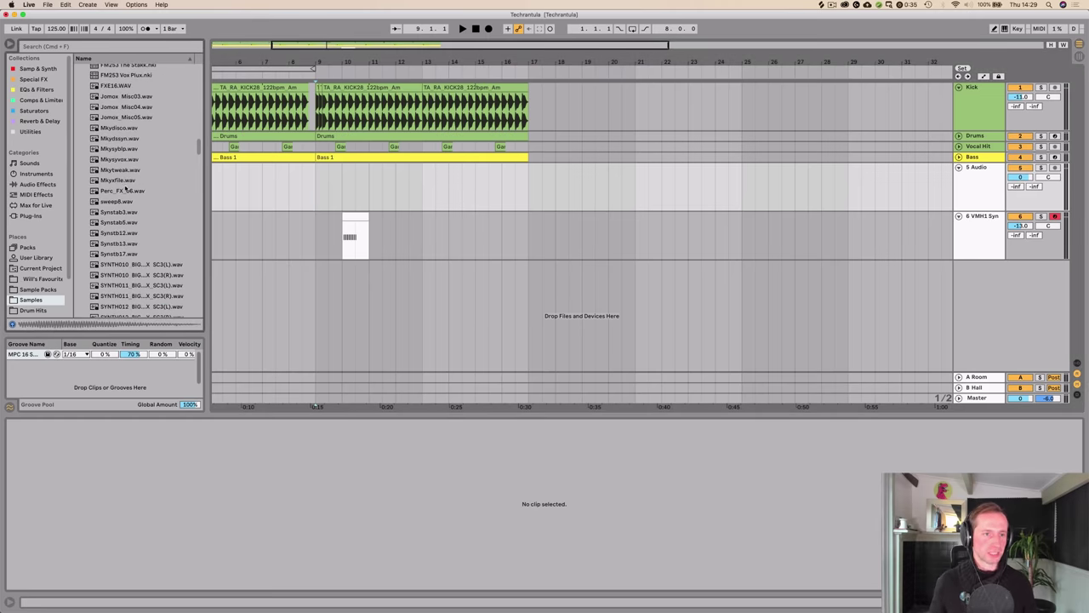
pyautogui.click(138, 191)
pyautogui.click(136, 180)
pyautogui.click(141, 266)
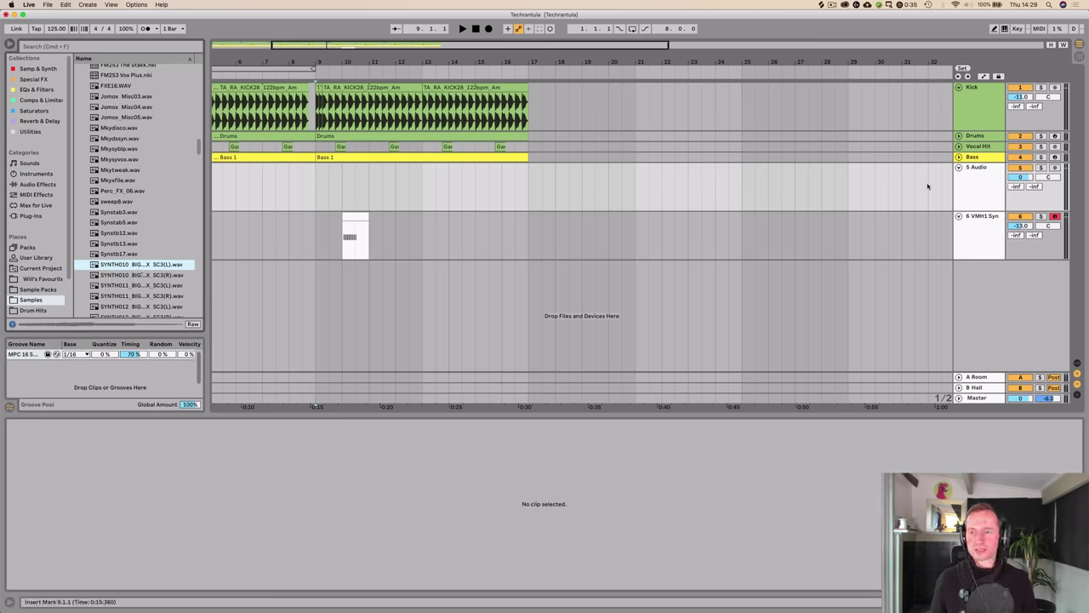
# Step: Place the SYNTH010 (L) sample on the empty audio track at bar 9
pyautogui.moveTo(111, 266); pyautogui.dragTo(255, 183)
pyautogui.hscroll(-4, 322, 169)
pyautogui.moveTo(357, 192); pyautogui.dragTo(431, 189)
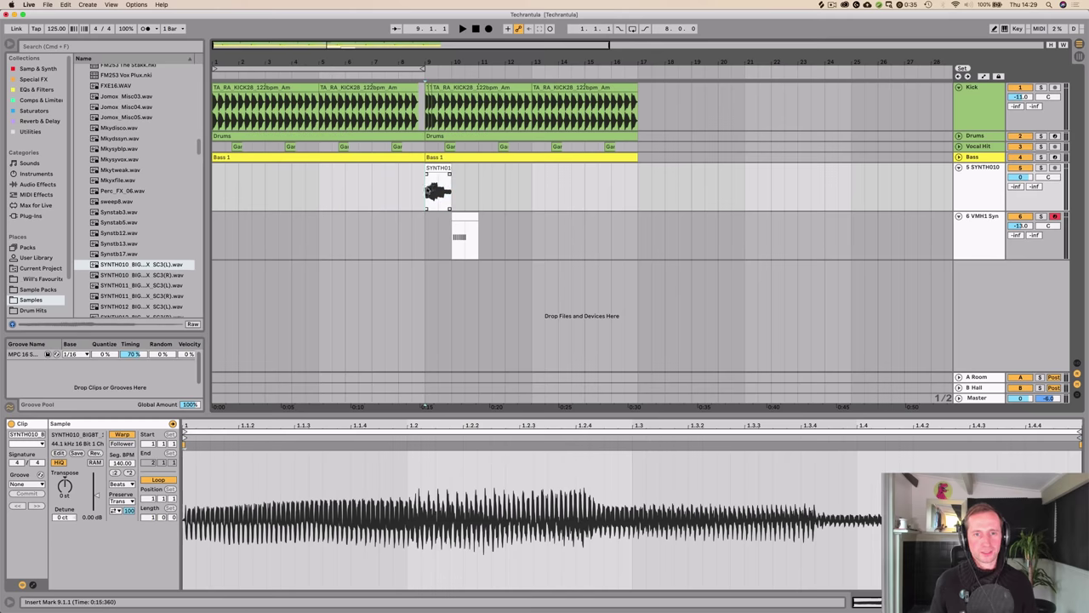
# Step: Solo the SYNTH010 track and lower its volume to -5.4 dB while playing the clip
pyautogui.click(1040, 168)
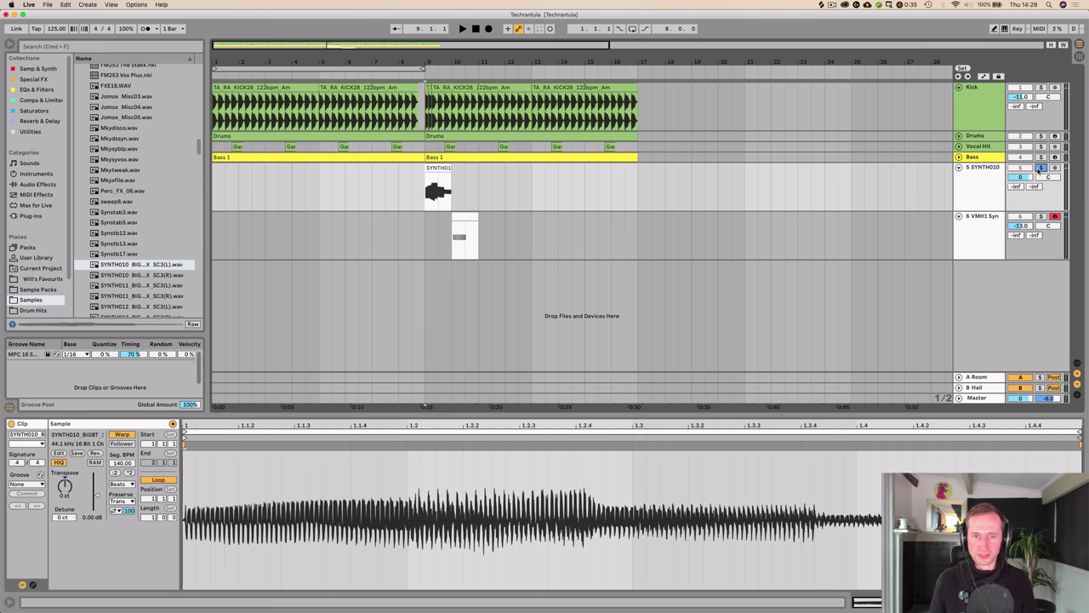
pyautogui.press('space')
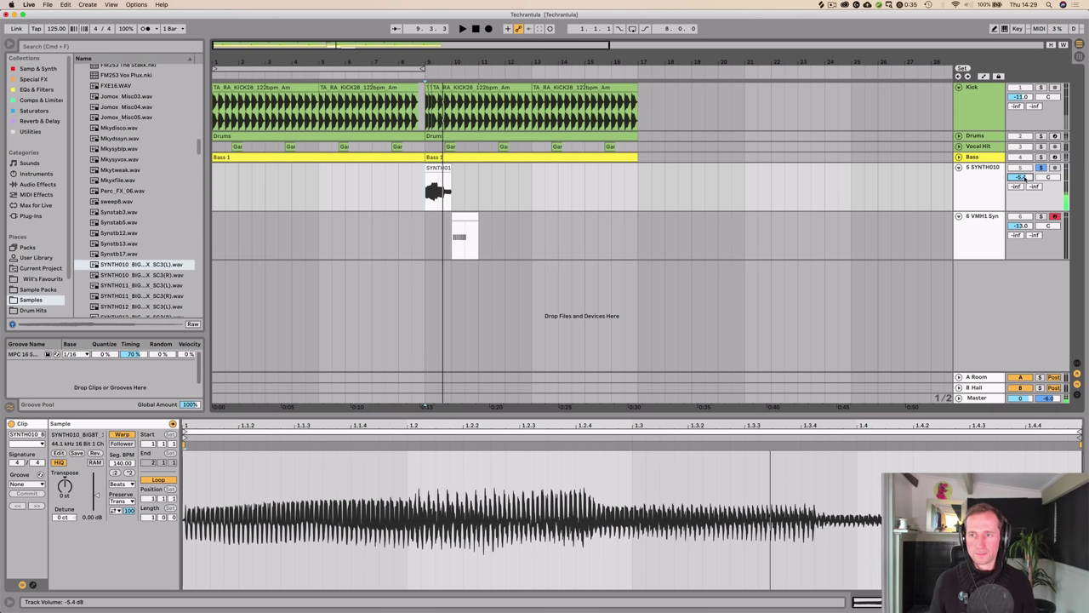
pyautogui.press('space')
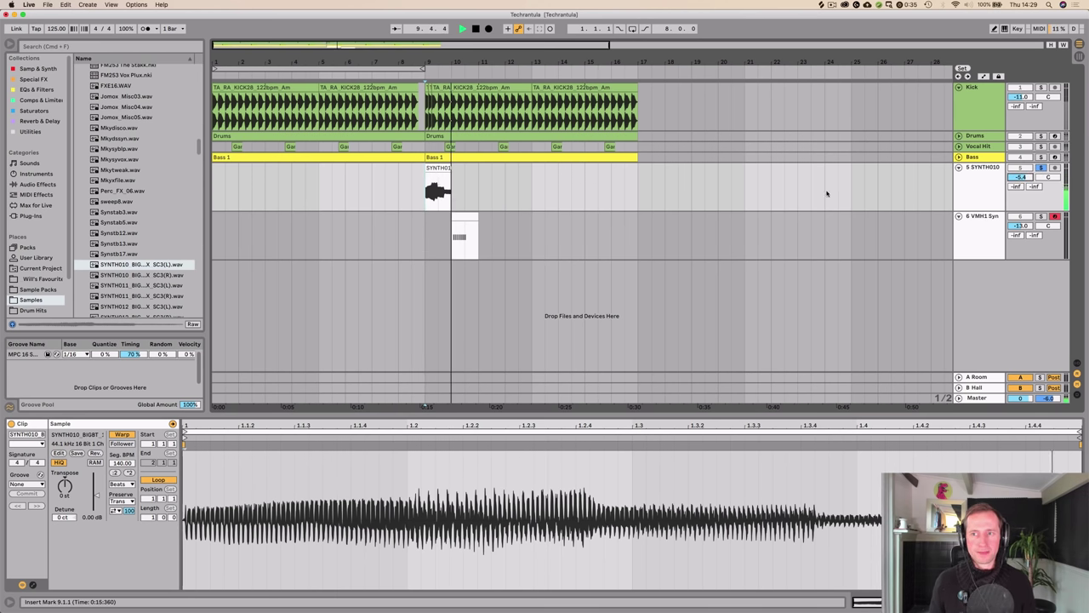
pyautogui.press('space')
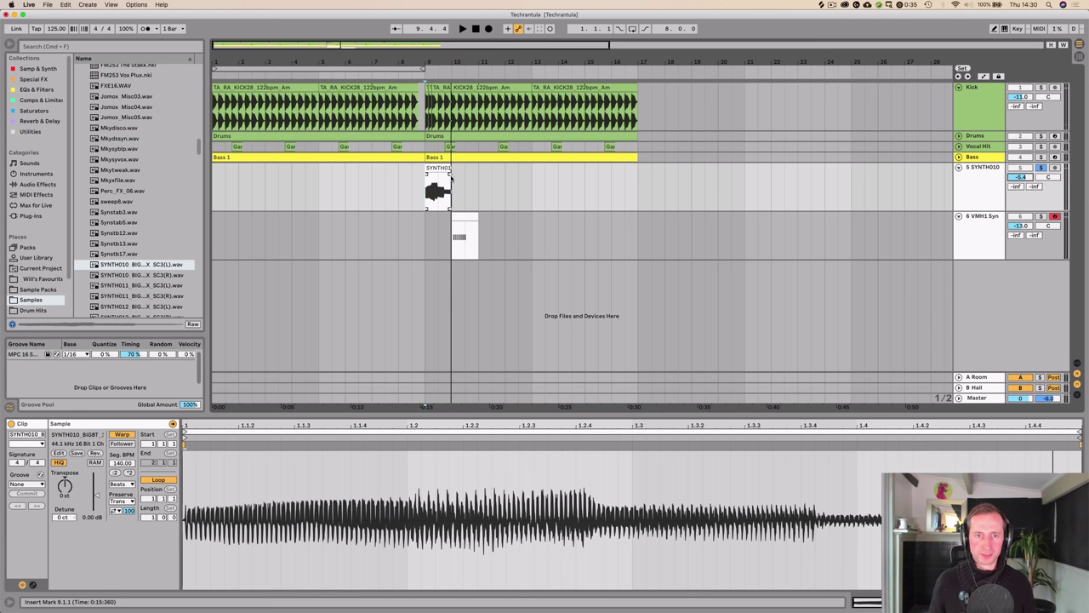
# Step: Add a fade-out to the end of the SYNTH010 clip and play it from bar 9
pyautogui.click(427, 197)
pyautogui.press('space')
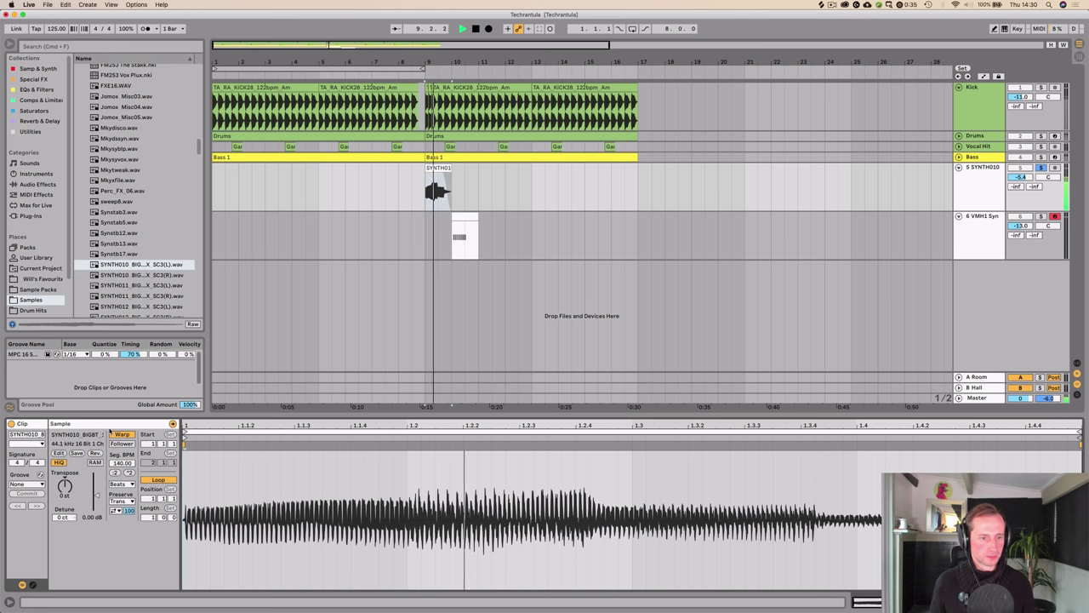
pyautogui.press('space')
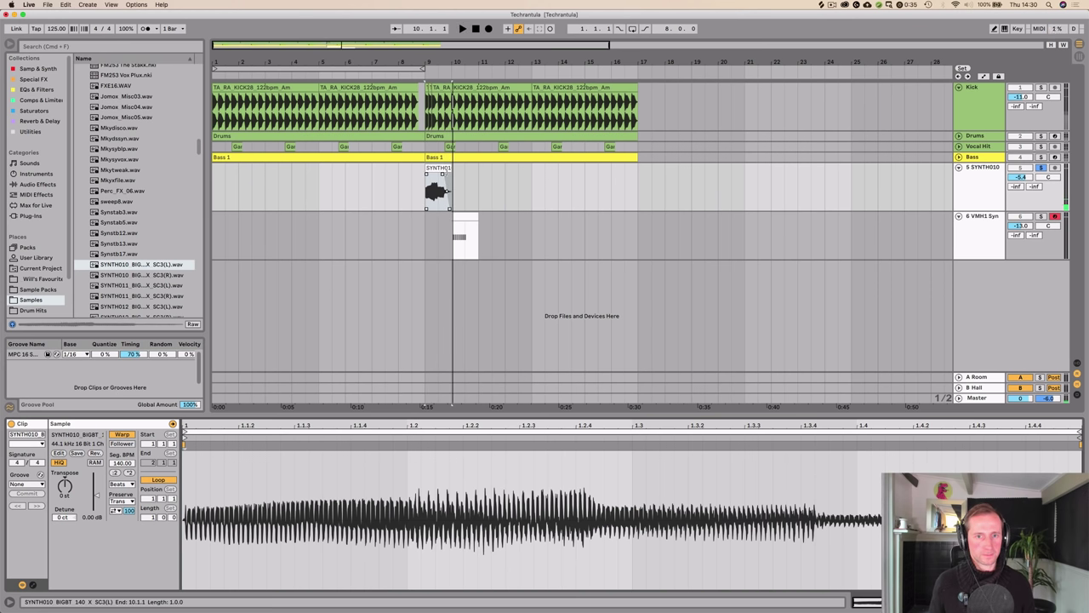
# Step: Stretch the SYNTH010 clip to two bars so that it ends at bar 11, and play it back
pyautogui.moveTo(447, 169); pyautogui.dragTo(478, 170)
pyautogui.press('space')
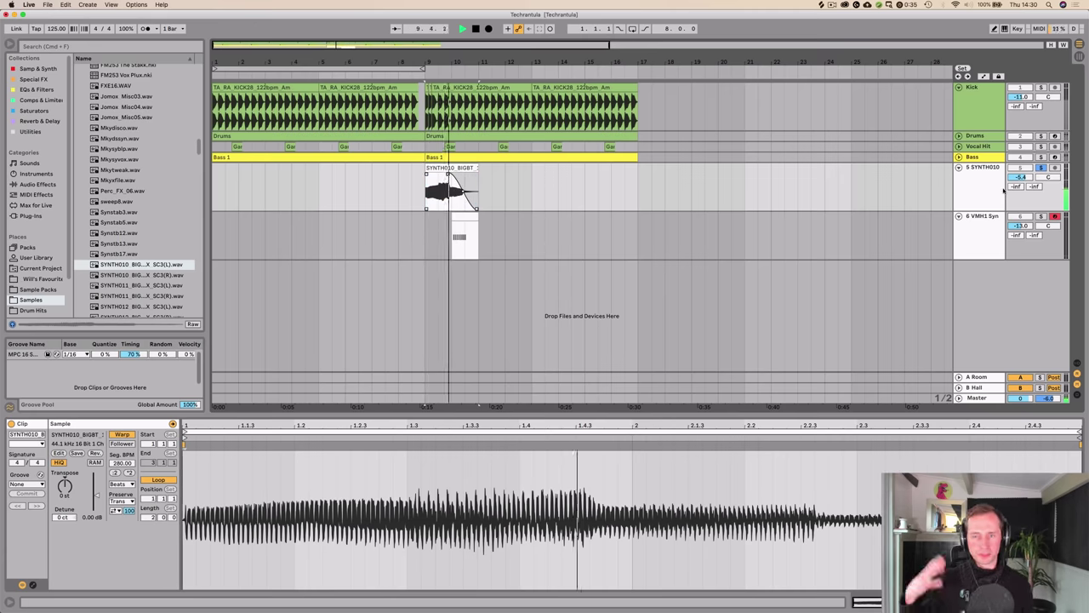
pyautogui.click(986, 197)
pyautogui.press('space')
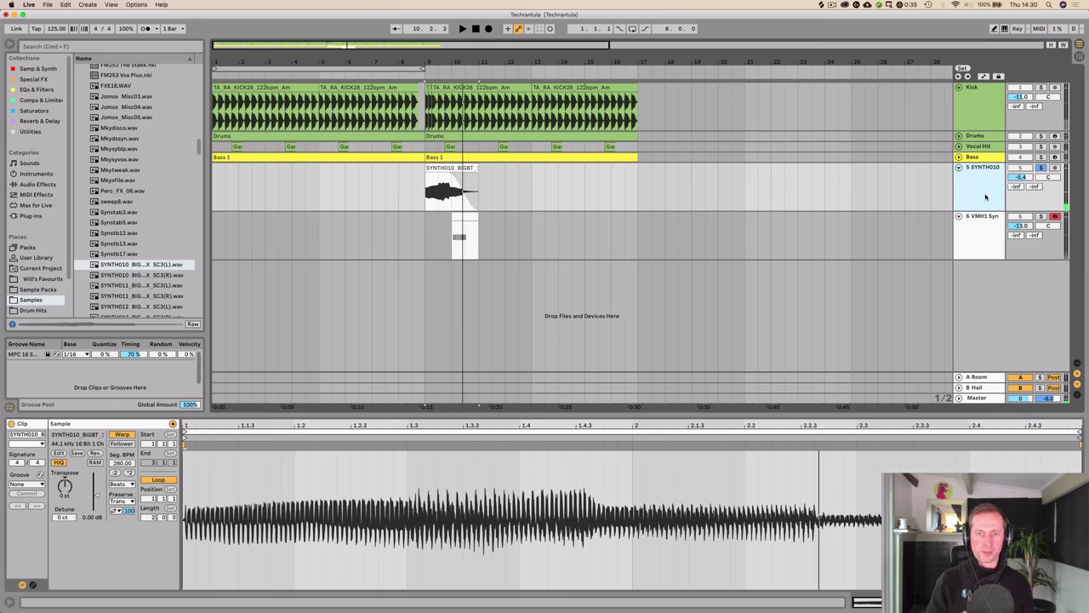
# Step: Try a resonant band-pass Auto Filter on the SYNTH010 track, sweeping it to 293 Hz with 89% resonance, and remove it
pyautogui.click(281, 244)
pyautogui.click(30, 90)
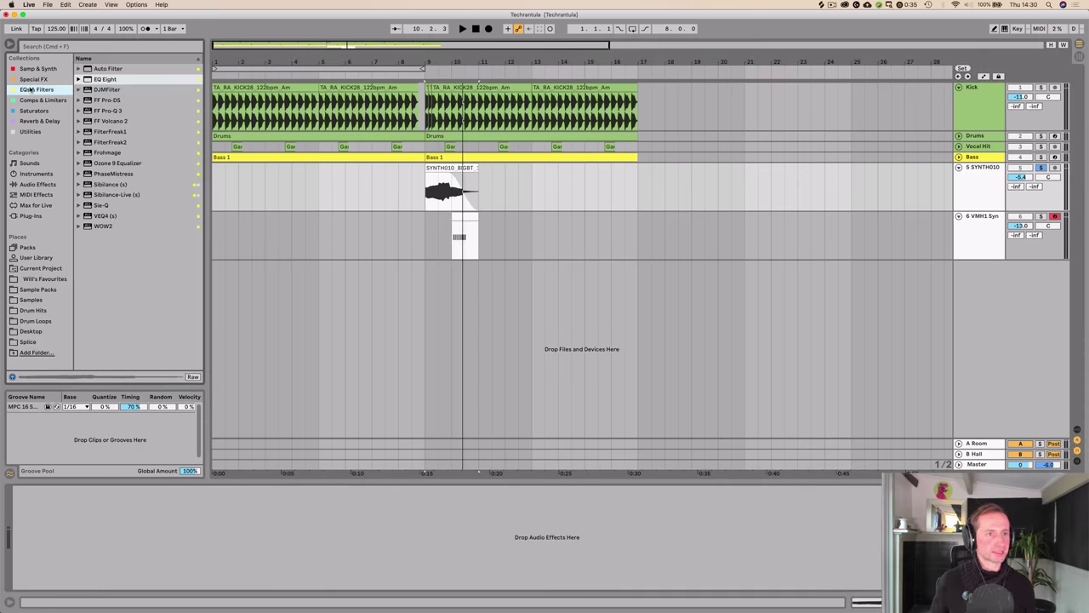
pyautogui.moveTo(97, 68); pyautogui.dragTo(134, 578)
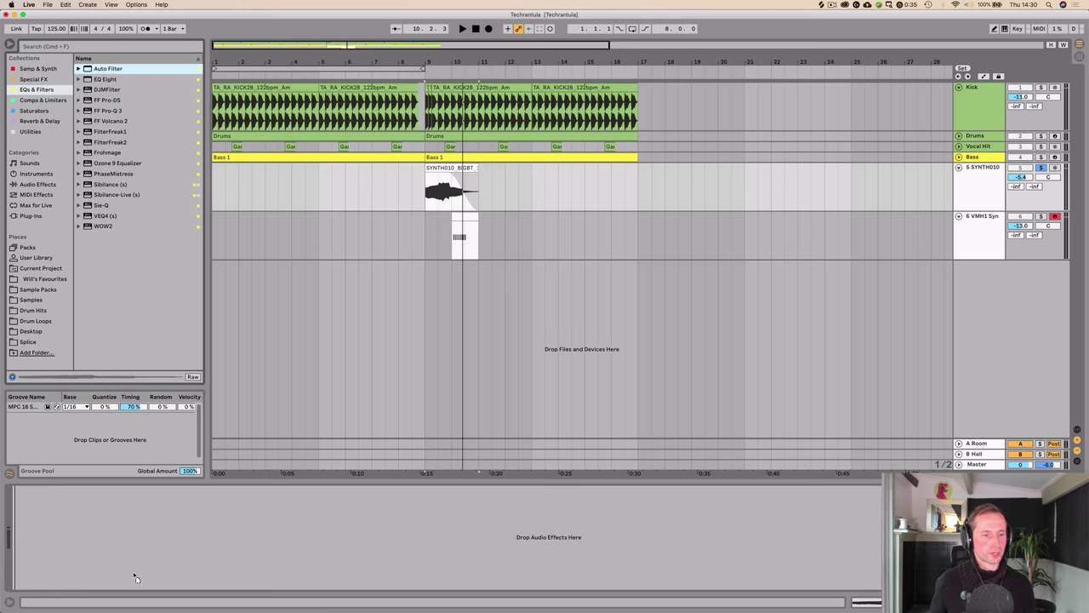
pyautogui.moveTo(120, 536); pyautogui.dragTo(171, 518)
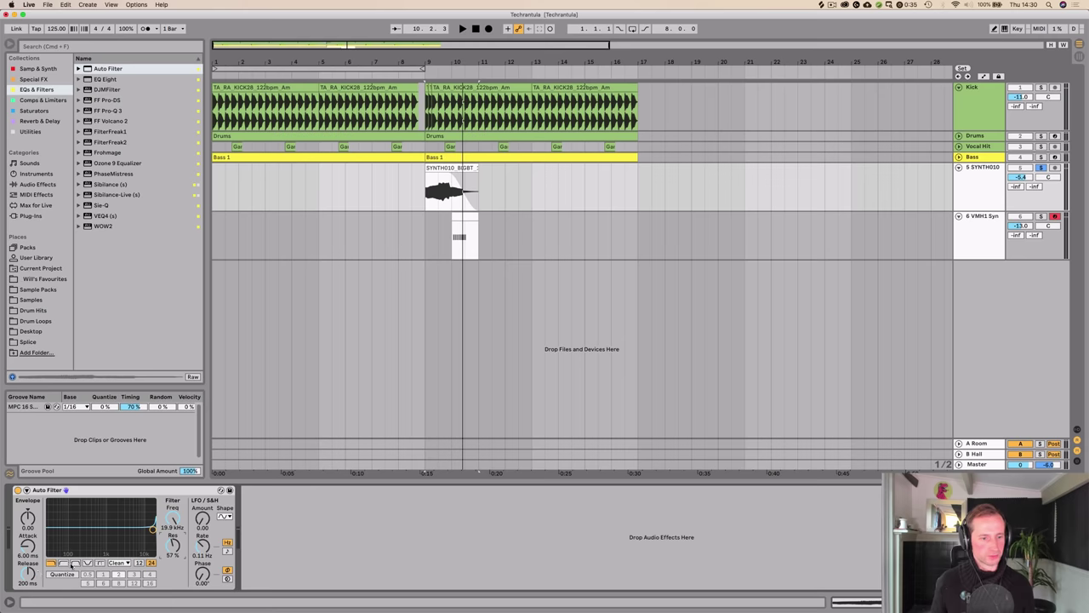
pyautogui.moveTo(173, 518); pyautogui.dragTo(174, 554)
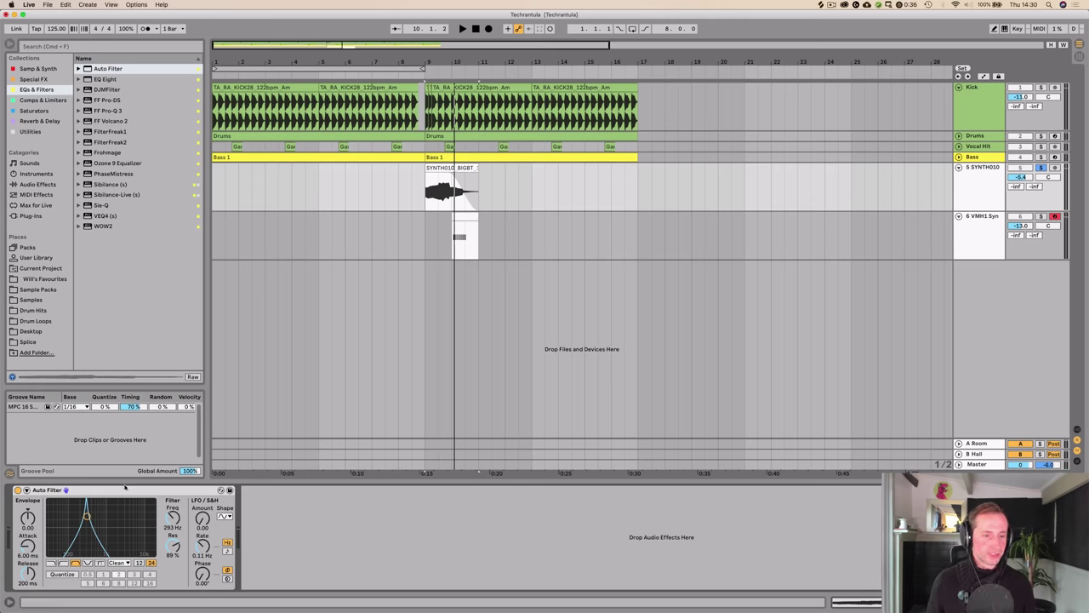
pyautogui.click(121, 490)
pyautogui.press('Delete')
# Step: Add an EQ Eight to the SYNTH010 track and set its low cut to 177 Hz while playing from bar 9
pyautogui.click(420, 205)
pyautogui.press('space')
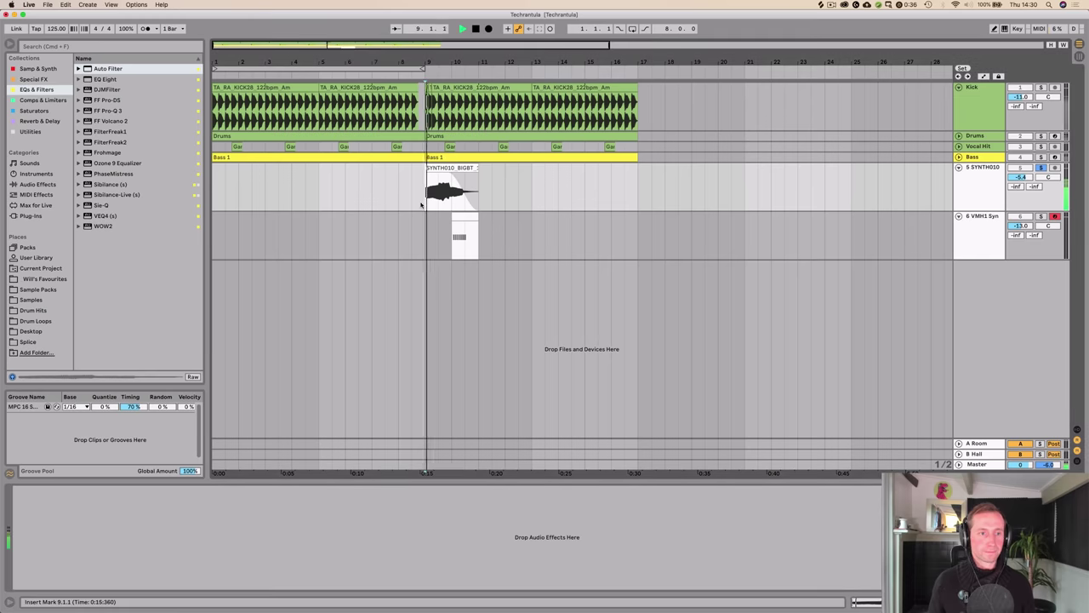
pyautogui.click(105, 80)
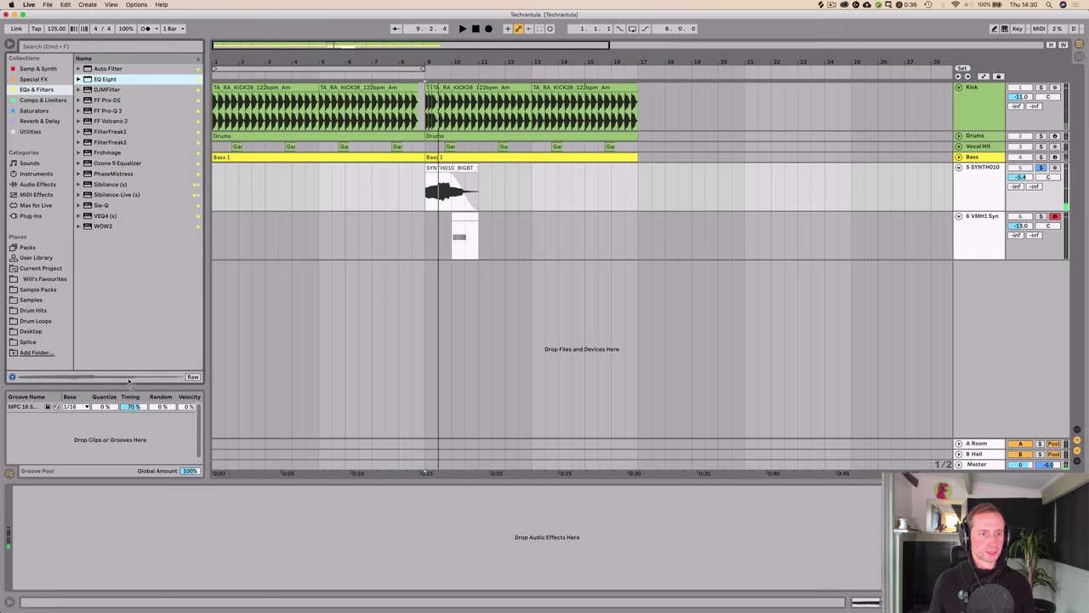
pyautogui.moveTo(126, 518); pyautogui.dragTo(120, 533)
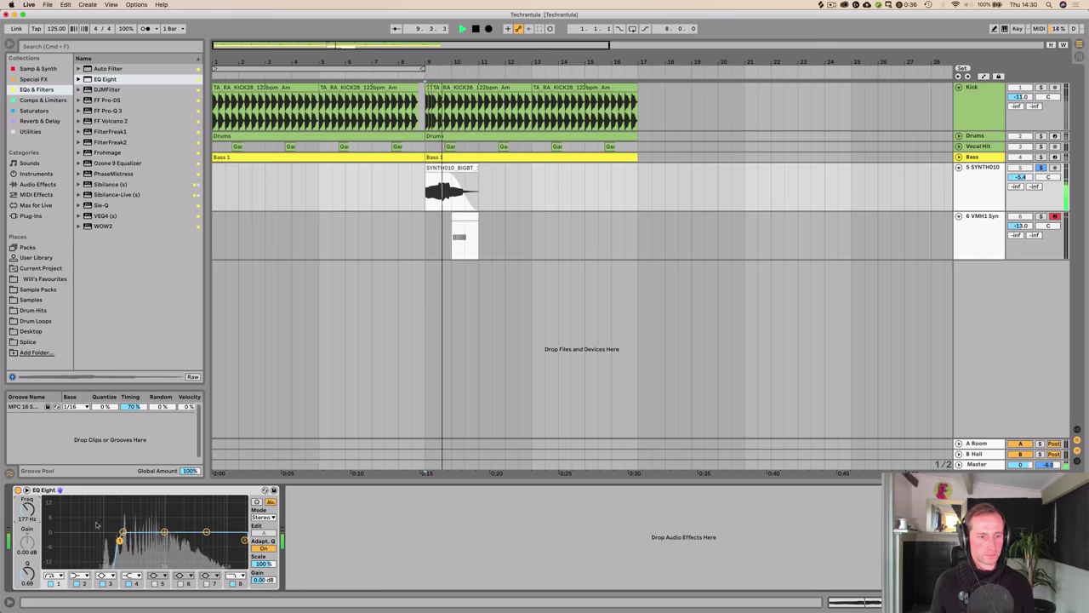
pyautogui.press('space')
# Step: Add a Reverb after the EQ Eight and set its Dry/Wet to 71% while playing the clip
pyautogui.click(31, 132)
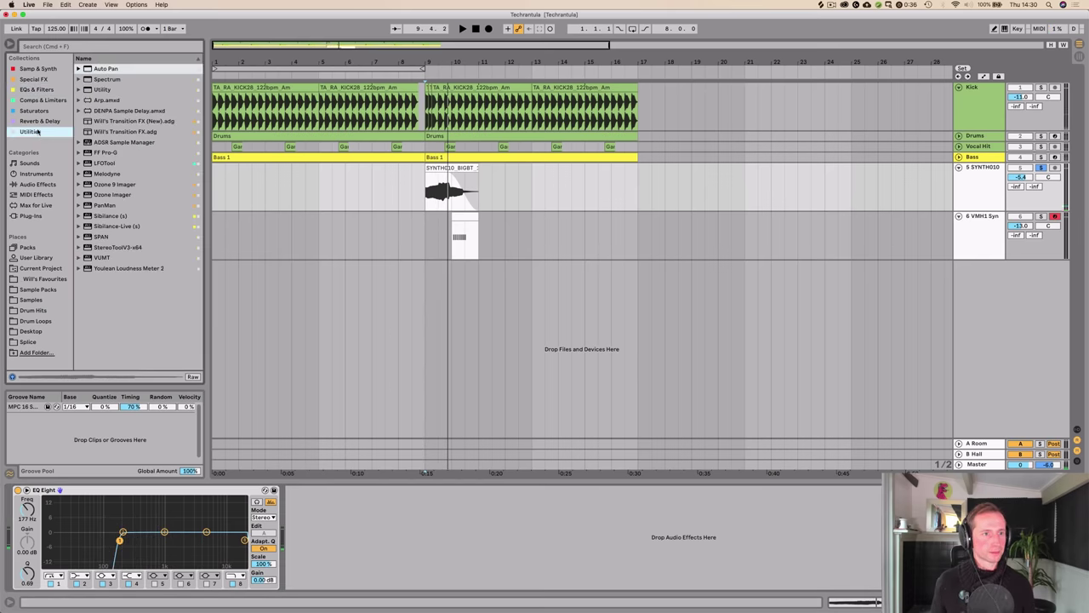
pyautogui.click(38, 122)
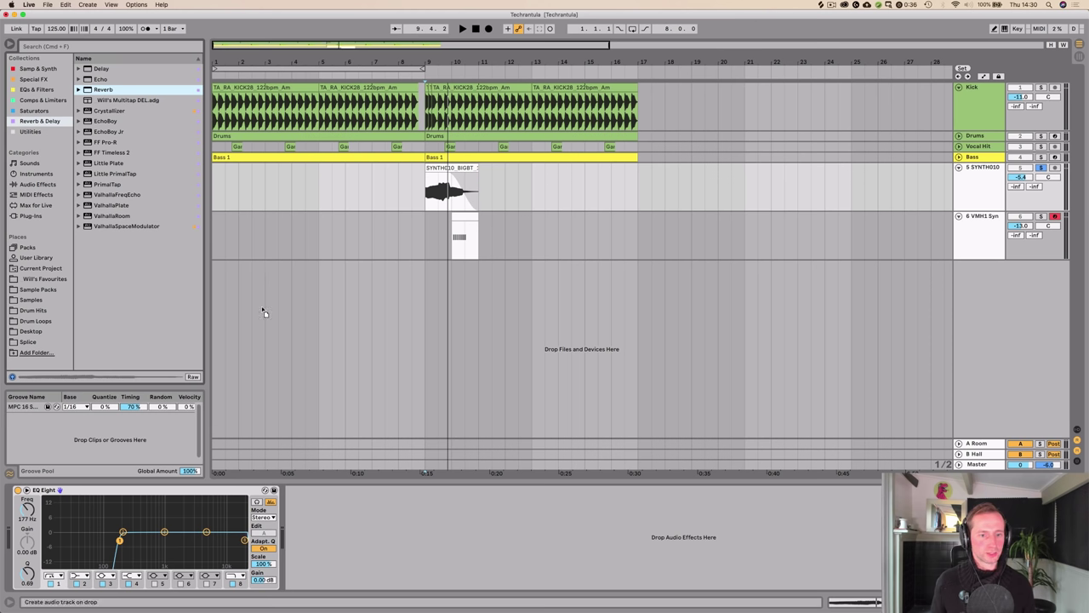
pyautogui.moveTo(297, 500); pyautogui.dragTo(295, 498)
pyautogui.press('space')
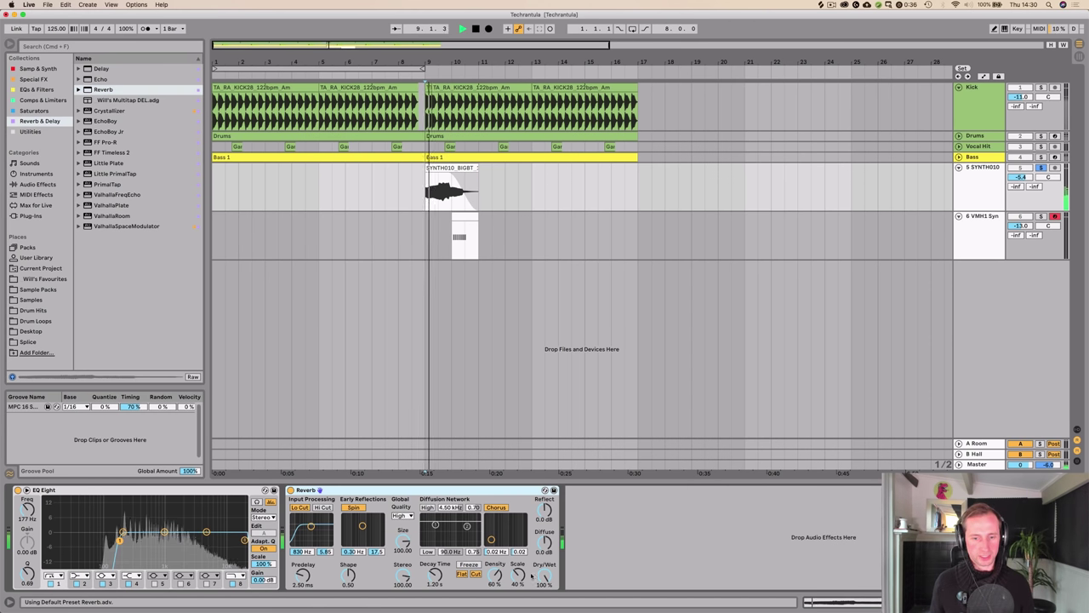
pyautogui.moveTo(544, 575); pyautogui.dragTo(543, 600)
pyautogui.press('space')
pyautogui.press('space')
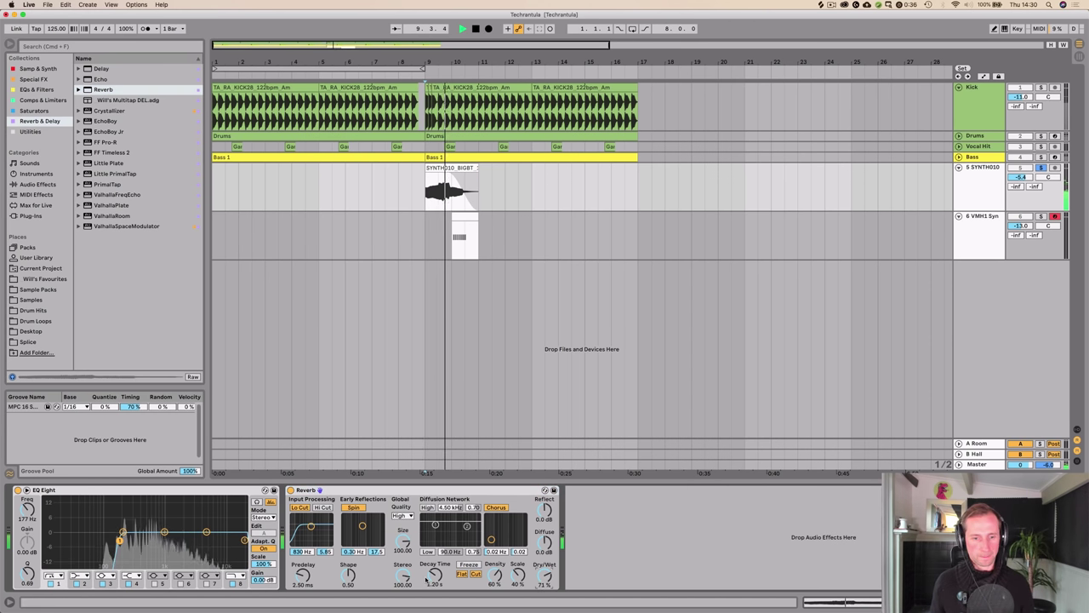
# Step: Shorten the SYNTH010 clip to end at 10.3.1 and raise the Reverb's decay time to 7.48 s while listening back
pyautogui.press('space')
pyautogui.press('space')
pyautogui.moveTo(434, 576)
pyautogui.mouseDown()
pyautogui.moveTo(434, 542)
pyautogui.moveTo(435, 595)
pyautogui.mouseUp()
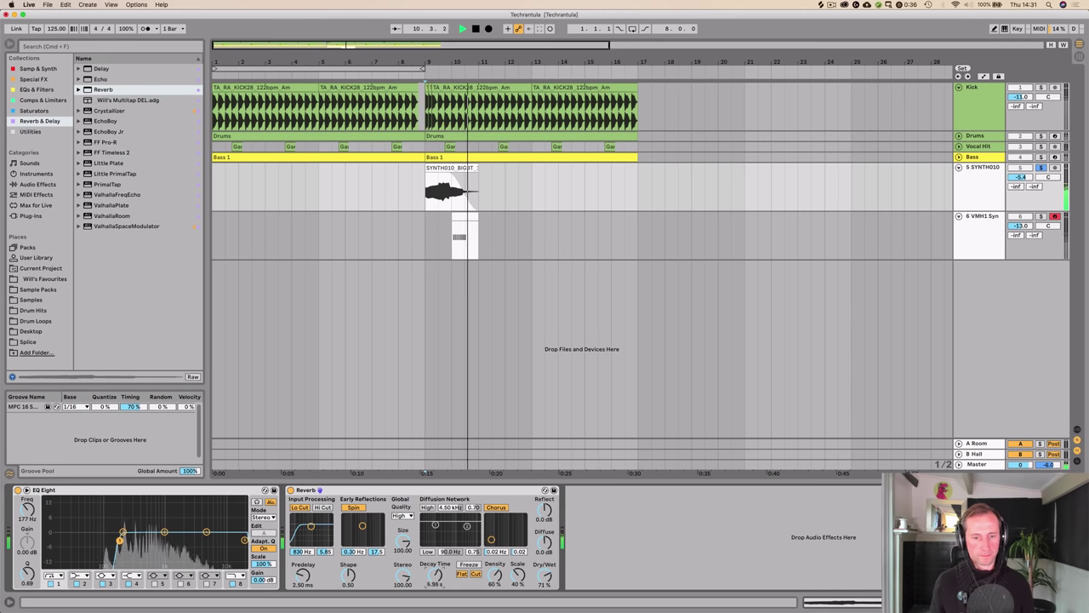
pyautogui.press('space')
pyautogui.moveTo(475, 167); pyautogui.dragTo(461, 167)
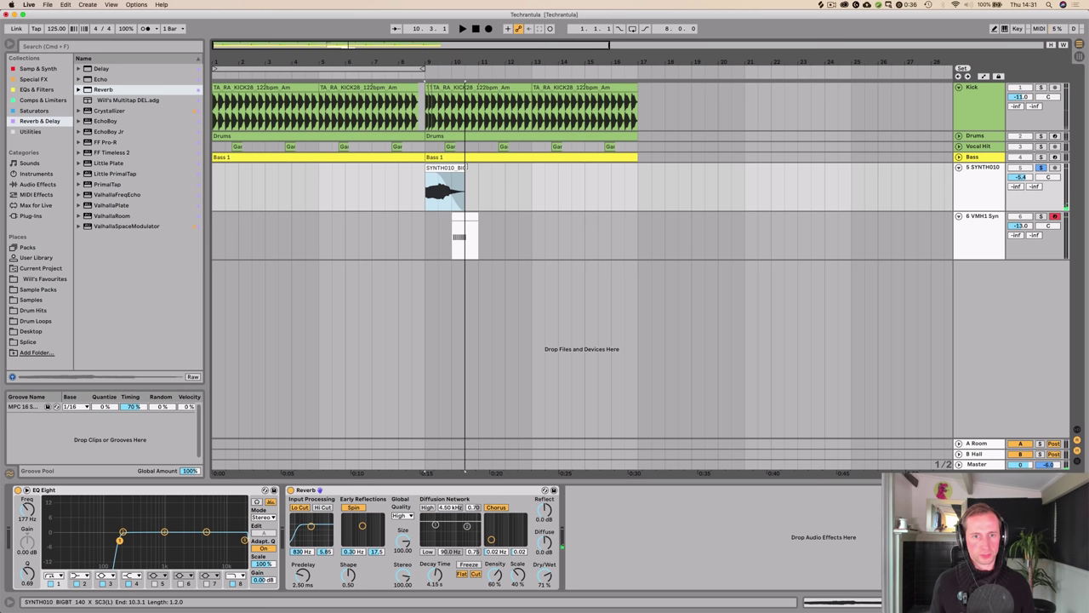
pyautogui.click(413, 76)
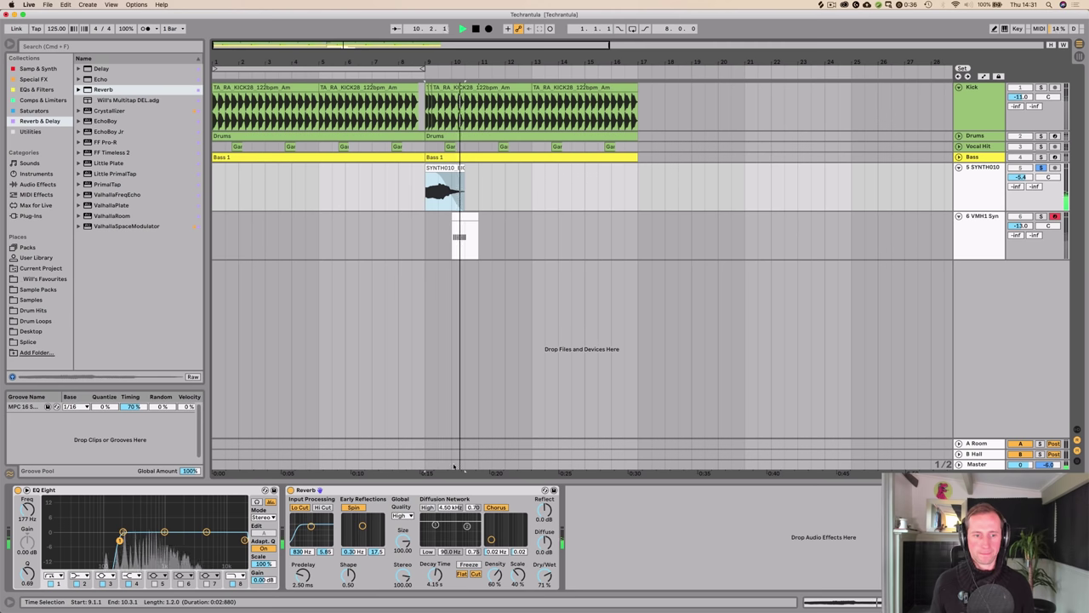
pyautogui.moveTo(435, 576); pyautogui.dragTo(435, 558)
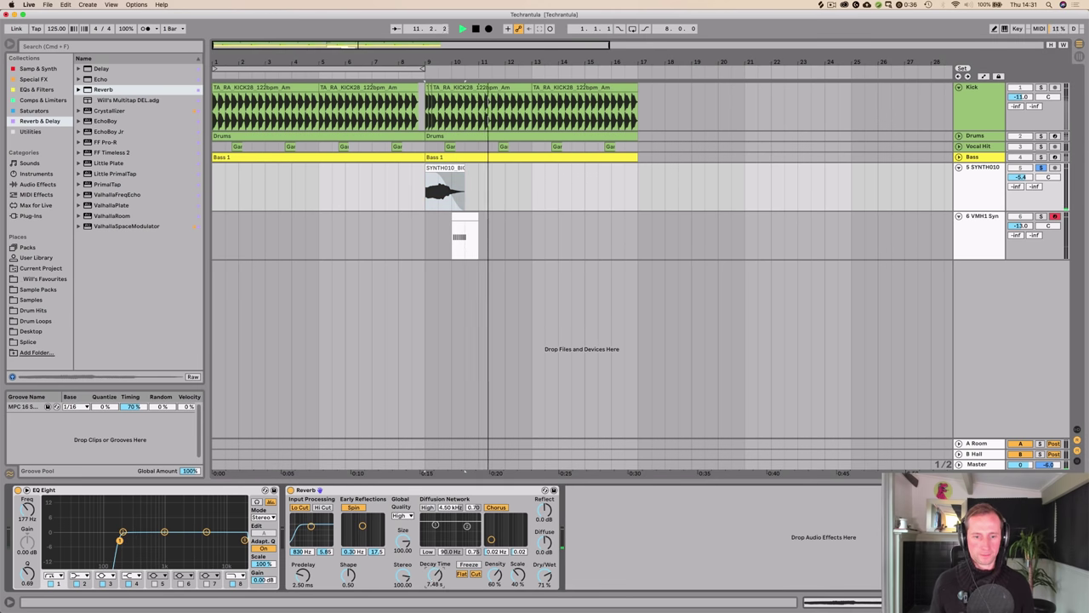
pyautogui.press('space')
# Step: Play the arrangement from bar 8 and unsolo the SYNTH010 track
pyautogui.click(406, 74)
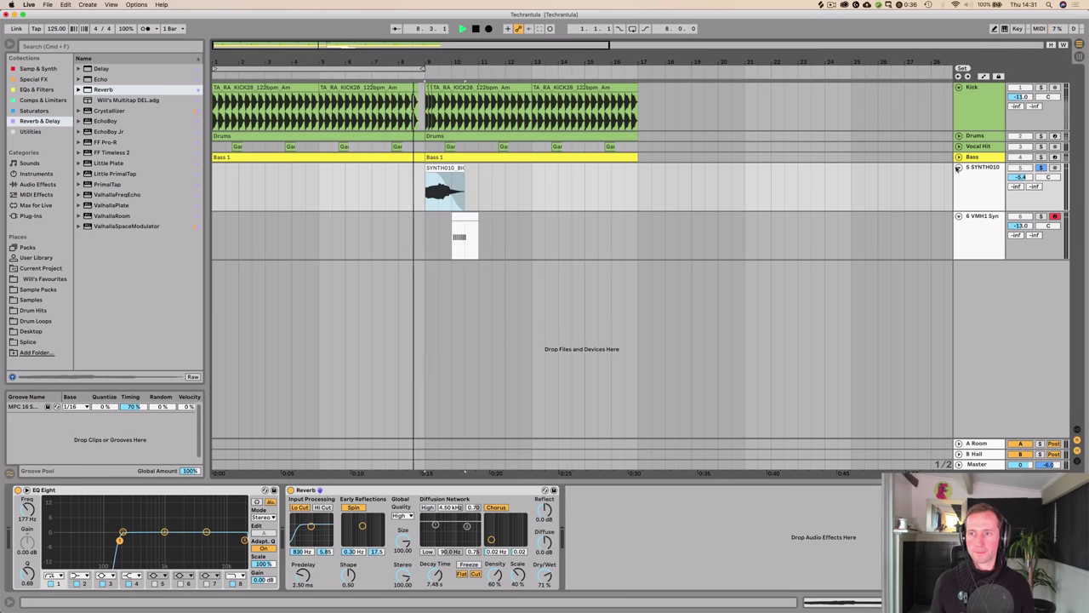
pyautogui.click(1040, 168)
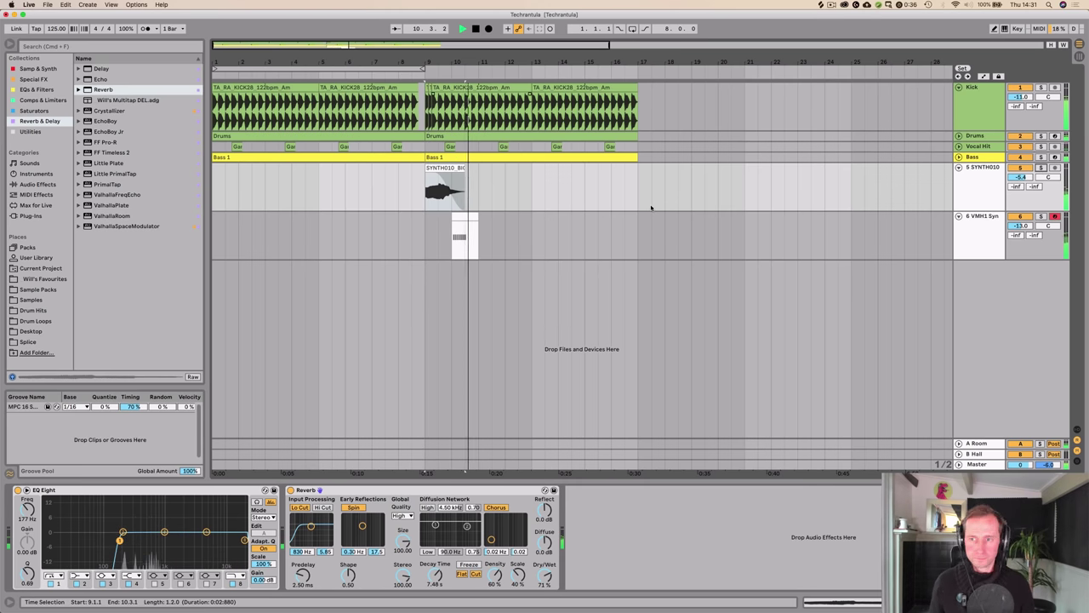
# Step: Listen to the synth shots from bar 10 and replay the arrangement from bar 7
pyautogui.click(450, 244)
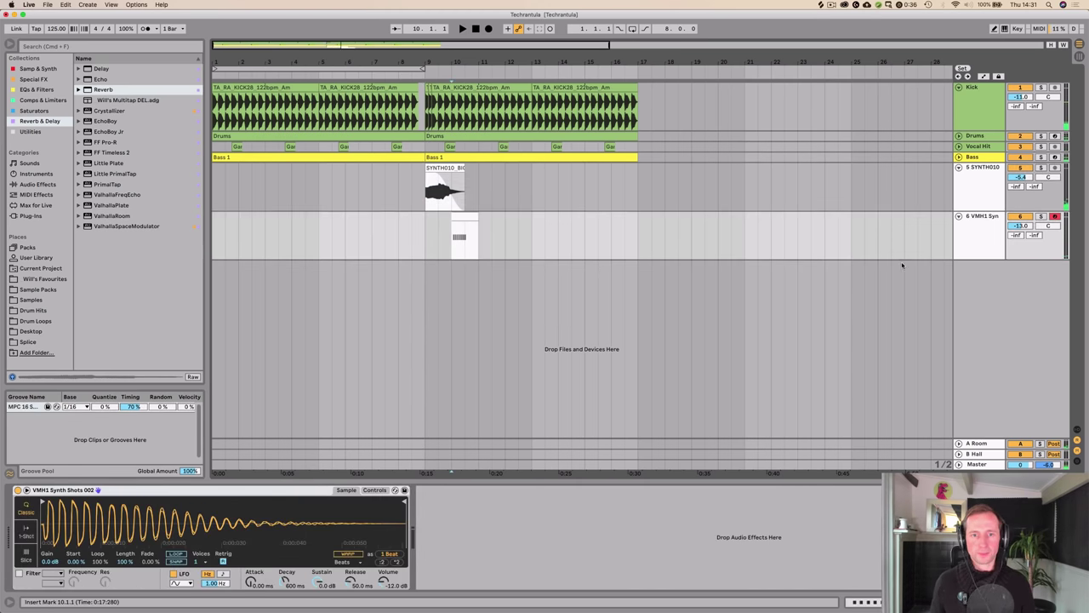
pyautogui.press('space')
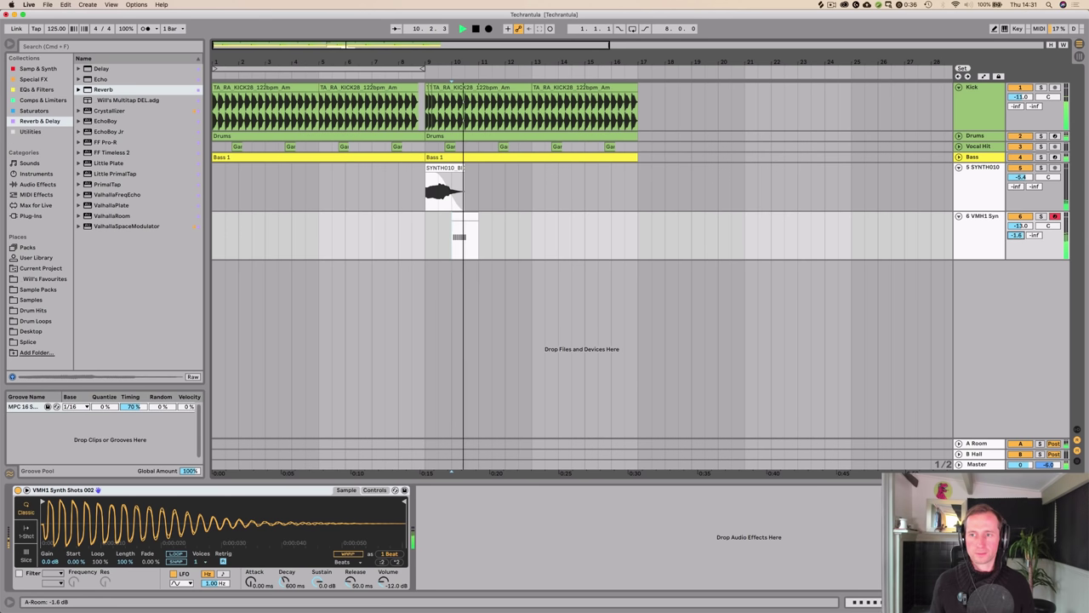
pyautogui.press('space')
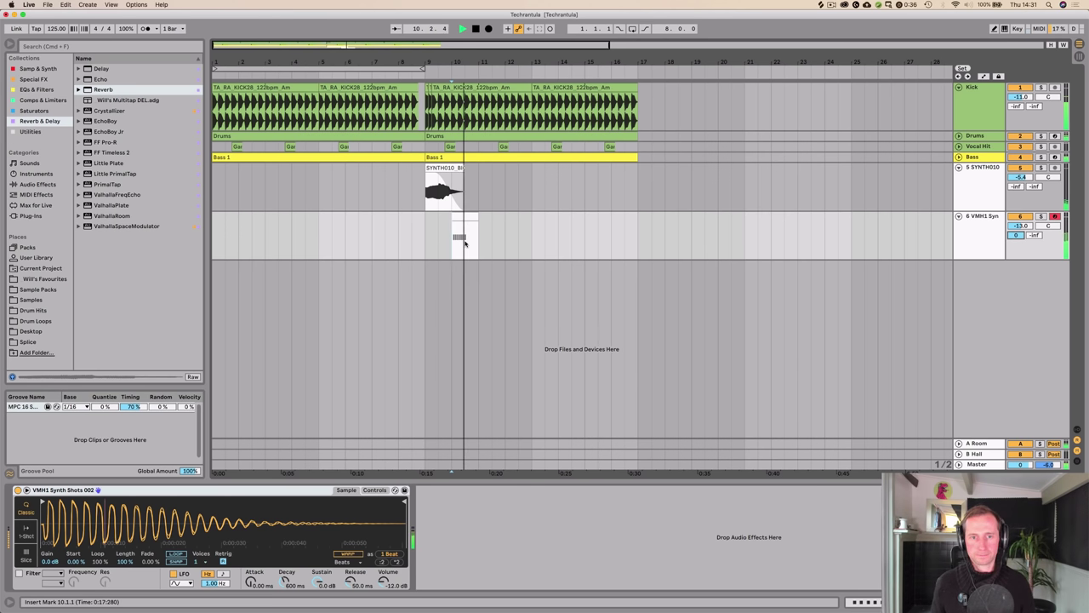
pyautogui.press('space')
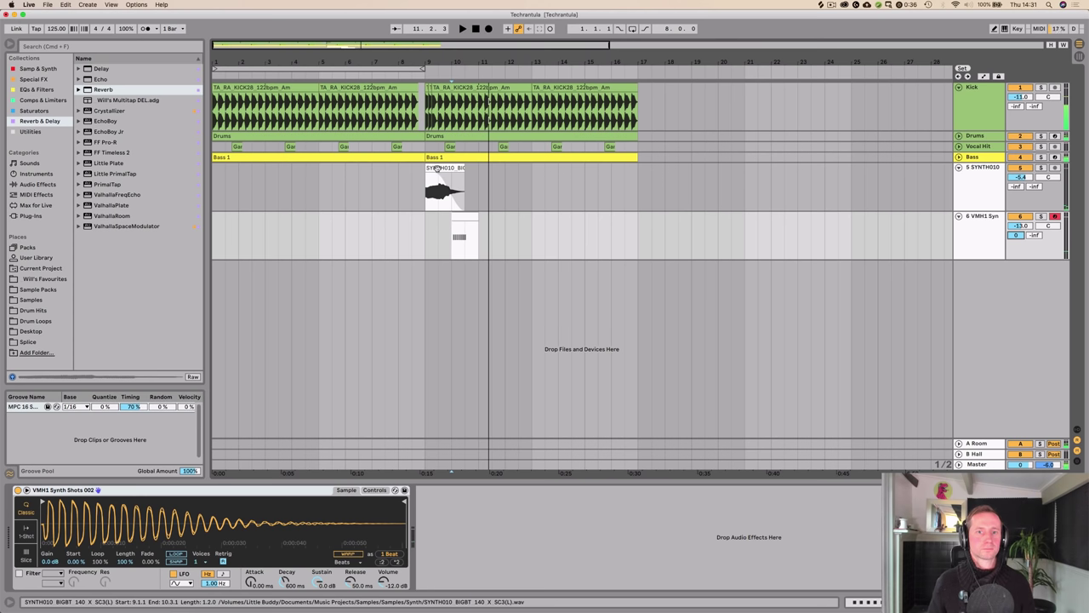
pyautogui.click(437, 168)
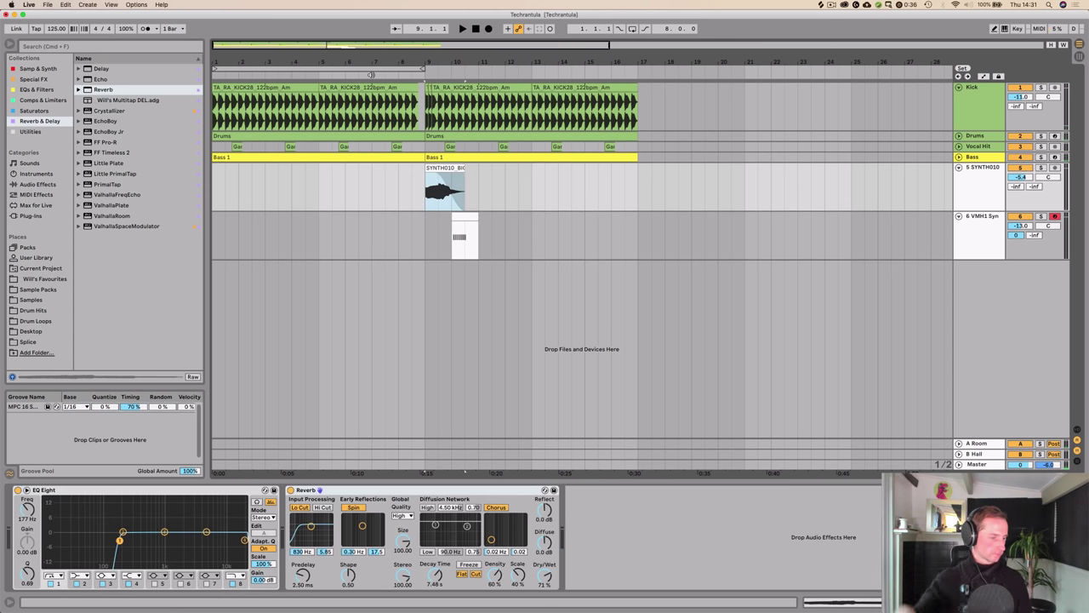
pyautogui.click(371, 75)
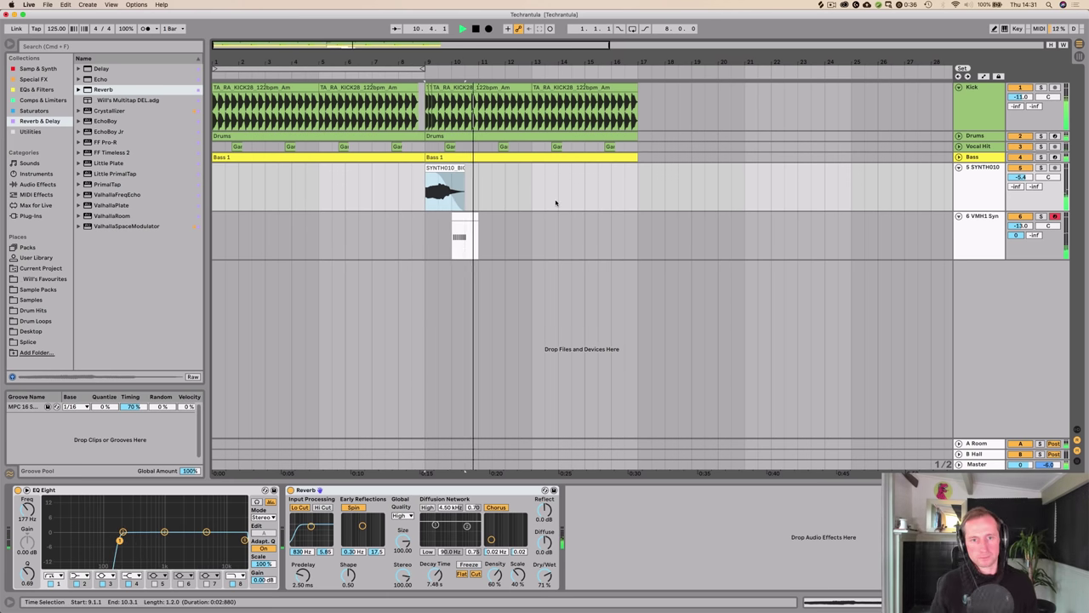
pyautogui.press('space')
# Step: Unfold the Vocal Hit track and collapse the Hi Hats (Closed) folder in the Drum Hits library
pyautogui.click(979, 146)
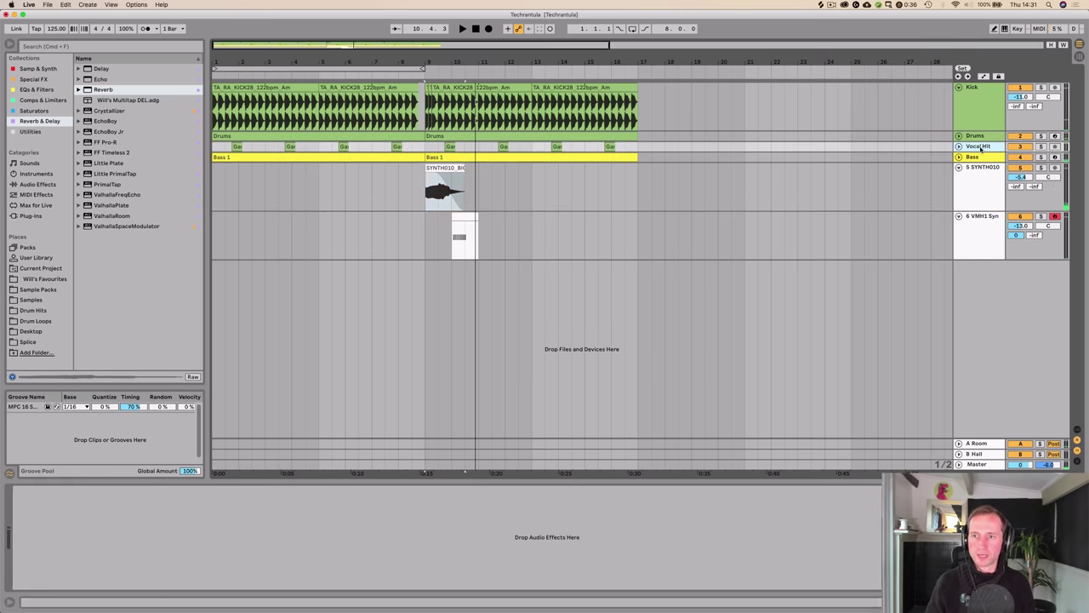
pyautogui.click(960, 146)
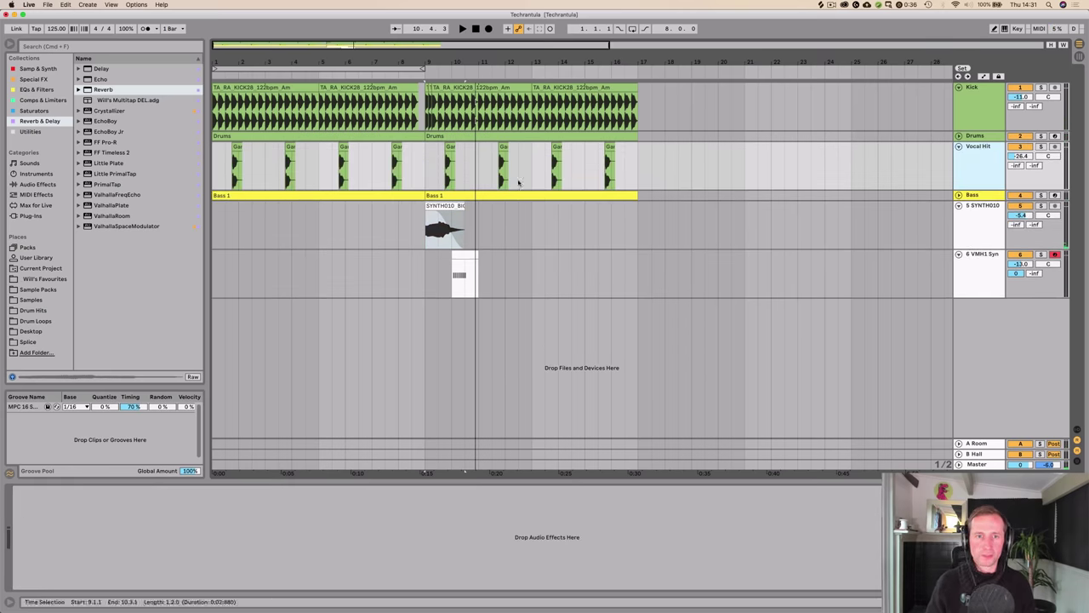
pyautogui.click(31, 310)
pyautogui.scroll(-5, 124, 270)
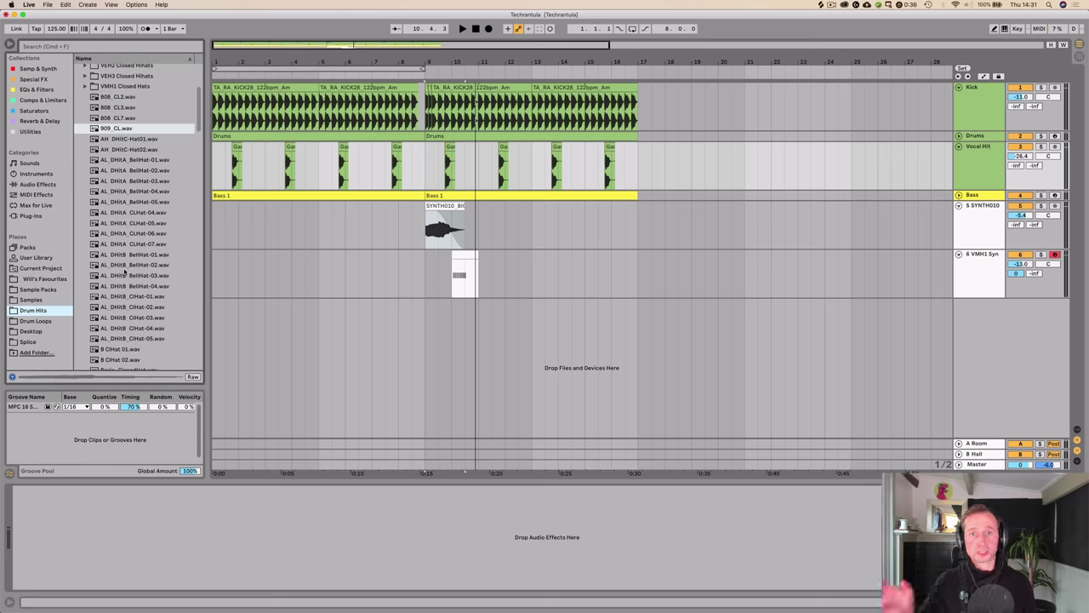
pyautogui.scroll(4, 124, 271)
pyautogui.click(78, 142)
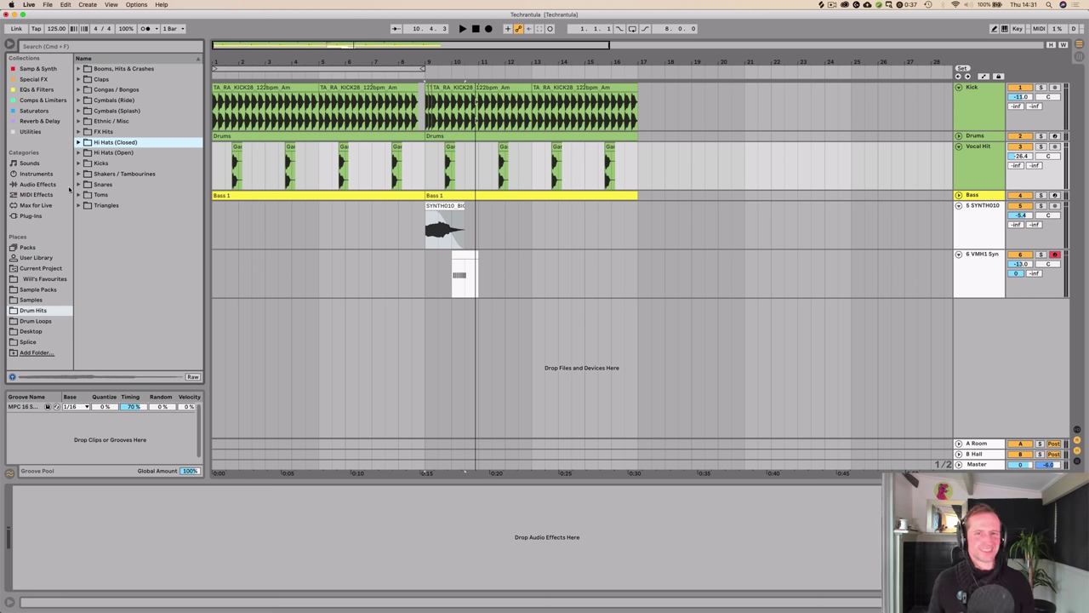
# Step: Browse the Vocals folder of the Samples library and expand its Classic Rave Hits subfolder
pyautogui.click(27, 301)
pyautogui.scroll(-15, 96, 280)
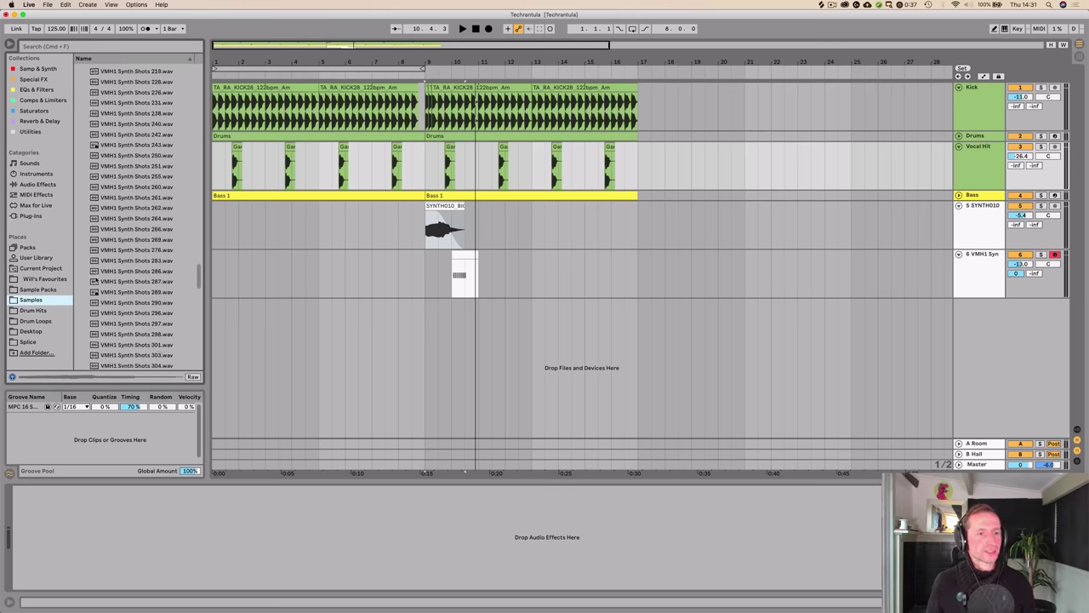
pyautogui.scroll(-10, 96, 281)
pyautogui.click(100, 363)
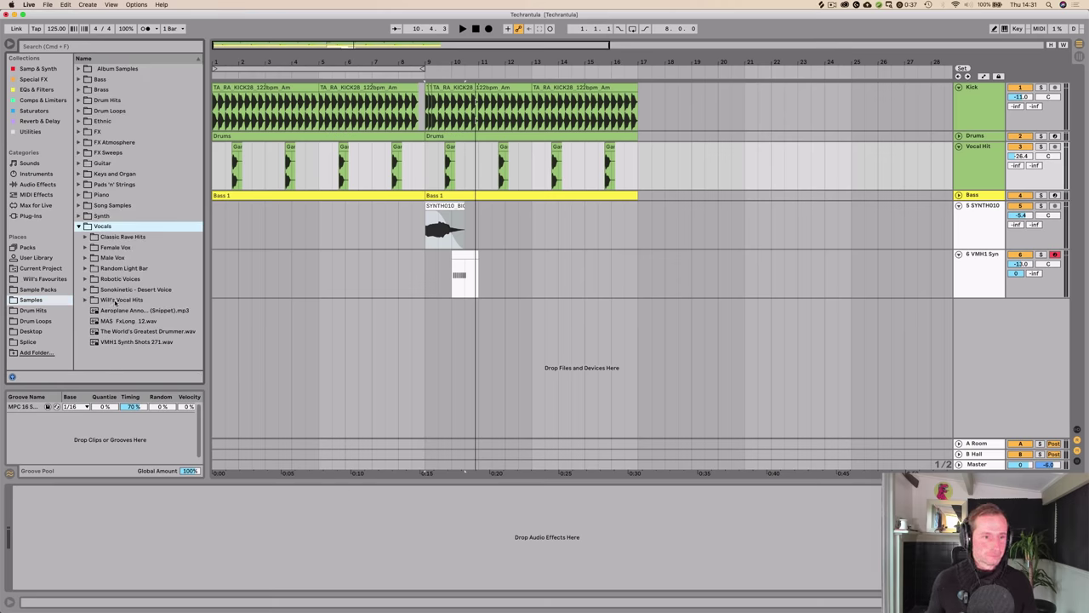
pyautogui.click(119, 292)
pyautogui.click(124, 248)
pyautogui.press('Down')
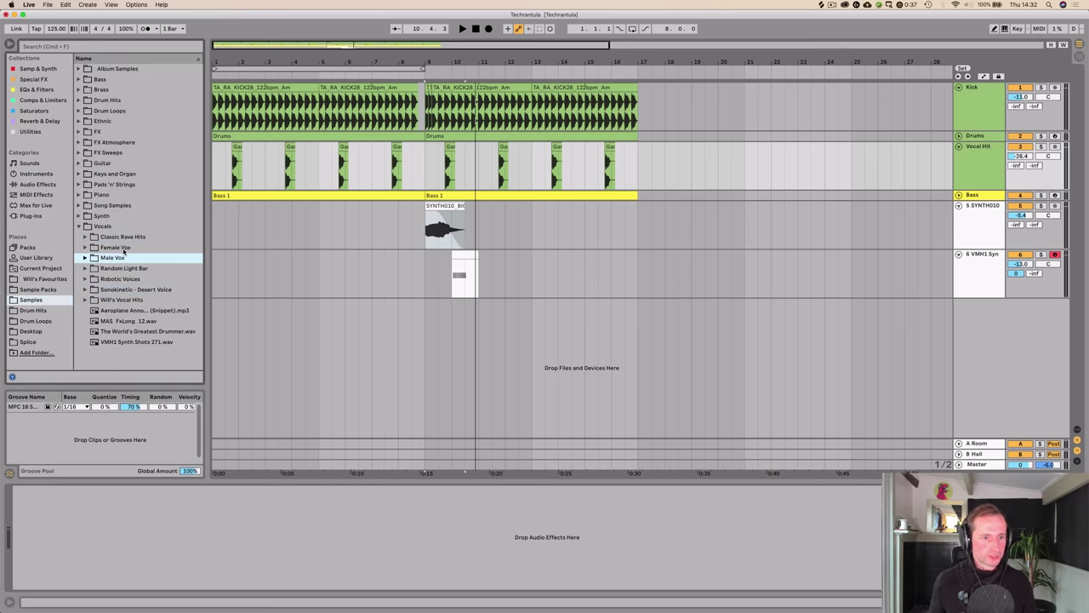
pyautogui.press('Right')
pyautogui.click(123, 266)
pyautogui.click(124, 246)
pyautogui.press('Up')
pyautogui.press('Right')
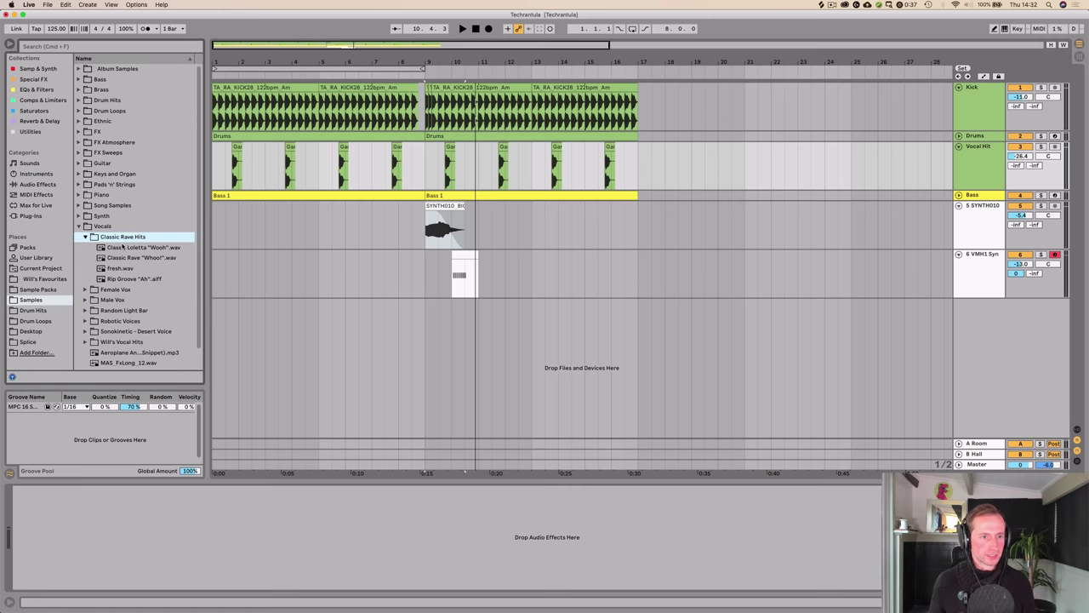
# Step: Preview the Classic Loletta "Wooh" and Classic Rave "Whoo!" samples and place "Whoo!" on the Vocal Hit track at 10.3.1
pyautogui.click(125, 248)
pyautogui.click(125, 253)
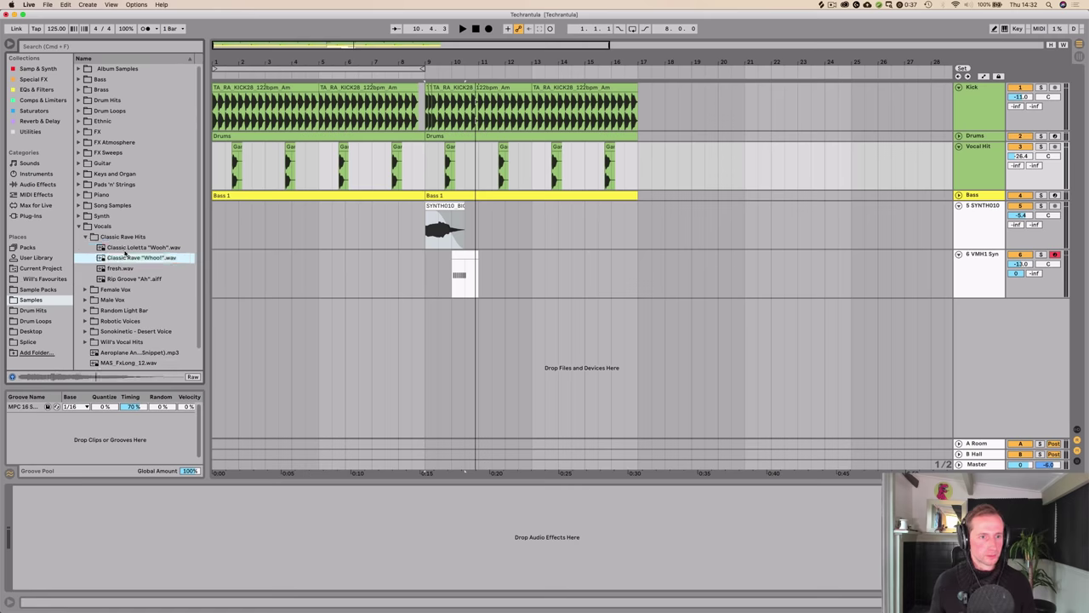
pyautogui.press('Up')
pyautogui.press('Down')
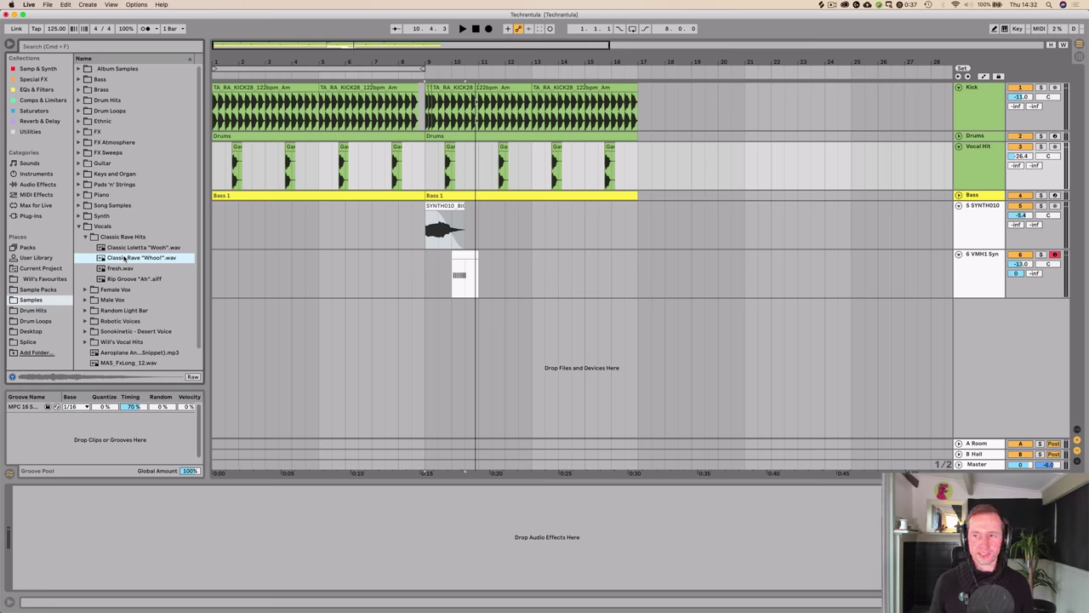
pyautogui.moveTo(127, 259); pyautogui.dragTo(466, 171)
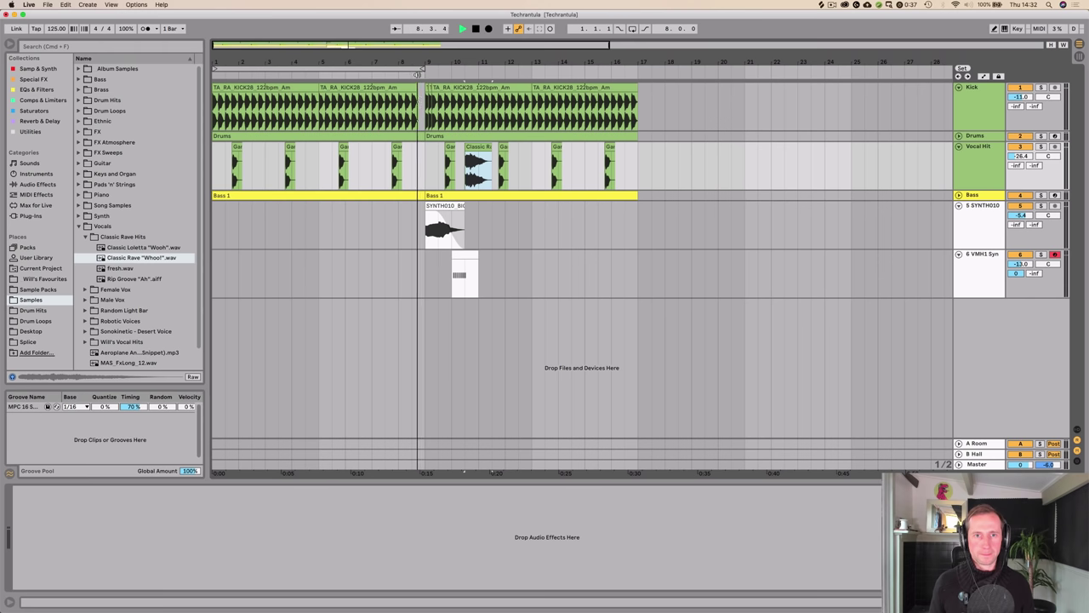
# Step: Open the "Whoo!" clip and reposition it to run from 10.4.1 to 11.3.1, listening to it in context
pyautogui.doubleClick(478, 147)
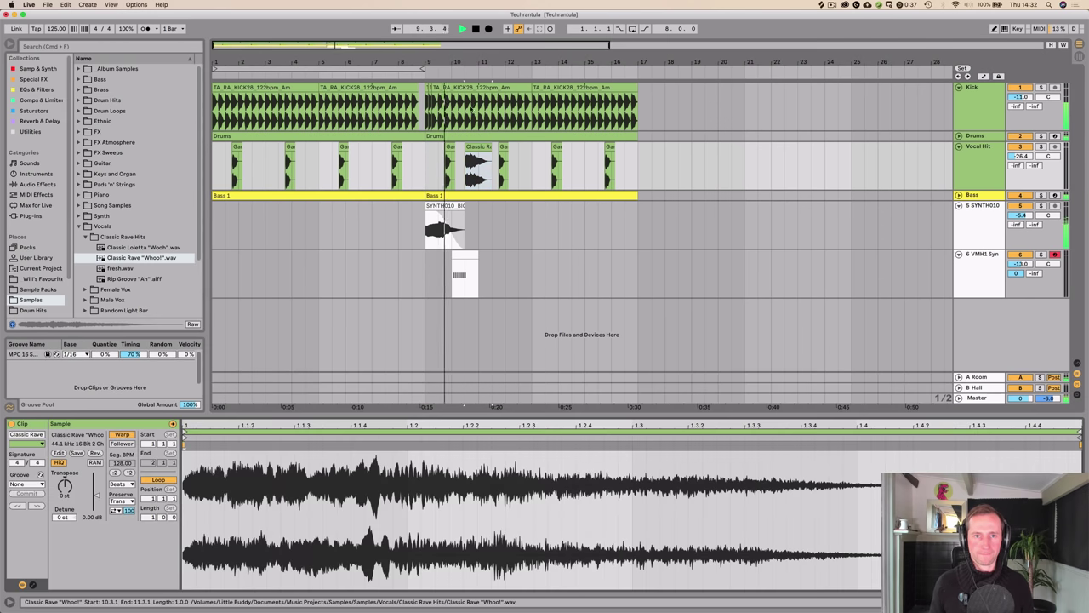
pyautogui.scroll(3, 471, 108)
pyautogui.press('space')
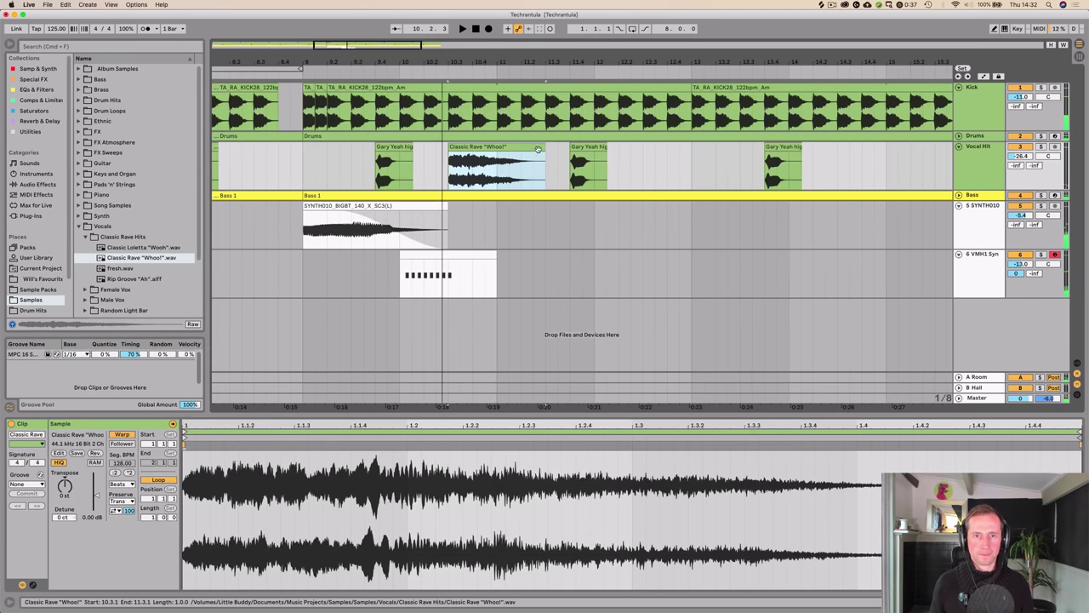
pyautogui.moveTo(538, 150); pyautogui.dragTo(507, 151)
pyautogui.press('space')
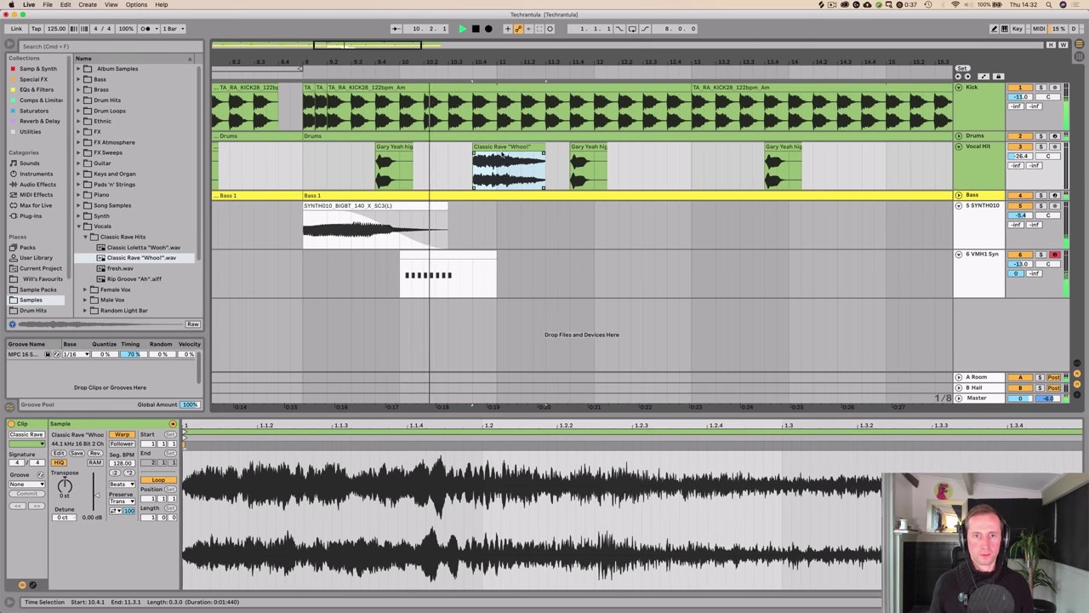
# Step: Lower the "Whoo!" clip's gain to -2.41 dB during playback and extend its end to 11.4.1
pyautogui.click(247, 460)
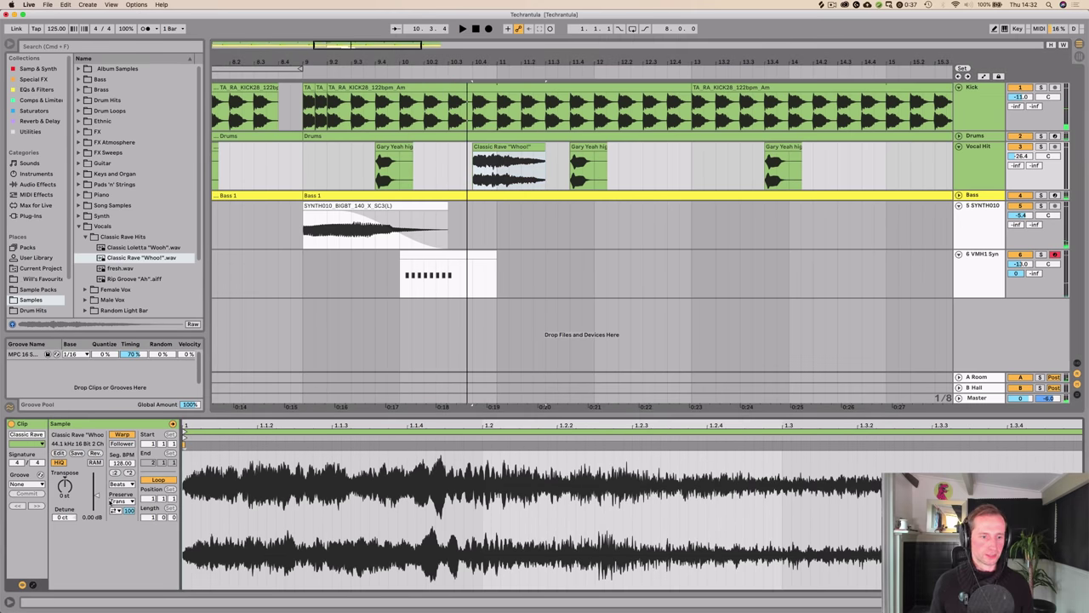
pyautogui.moveTo(94, 497); pyautogui.dragTo(96, 499)
pyautogui.press('space')
pyautogui.press('space')
pyautogui.press('space')
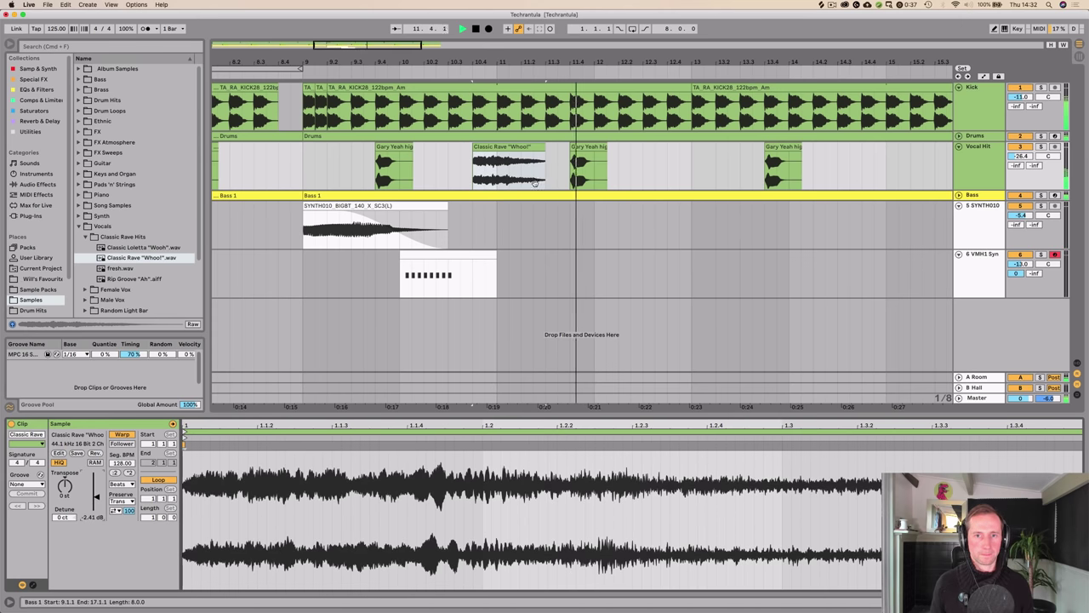
pyautogui.press('space')
pyautogui.moveTo(545, 170); pyautogui.dragTo(571, 170)
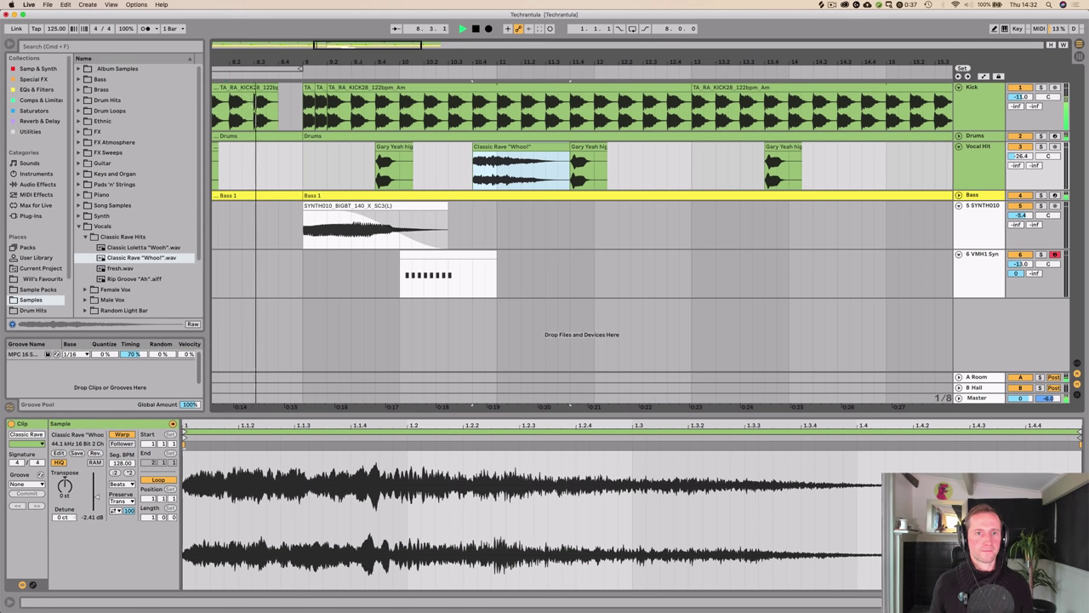
# Step: Raise the Vocal Hit track's volume to -22.8 dB during playback and unfold the Drums track
pyautogui.moveTo(322, 64); pyautogui.dragTo(322, 57)
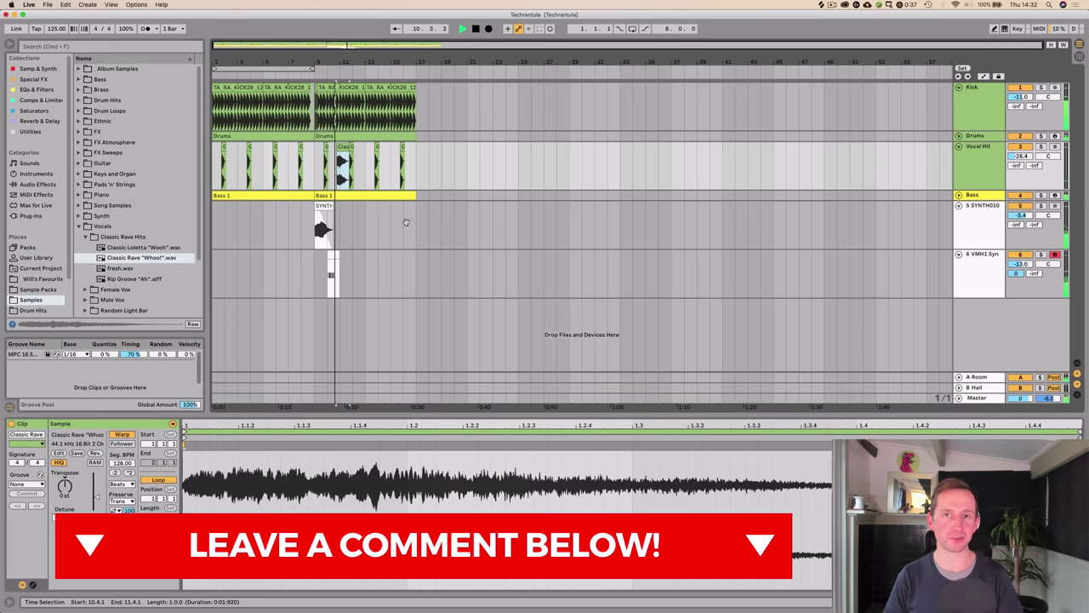
pyautogui.click(1024, 149)
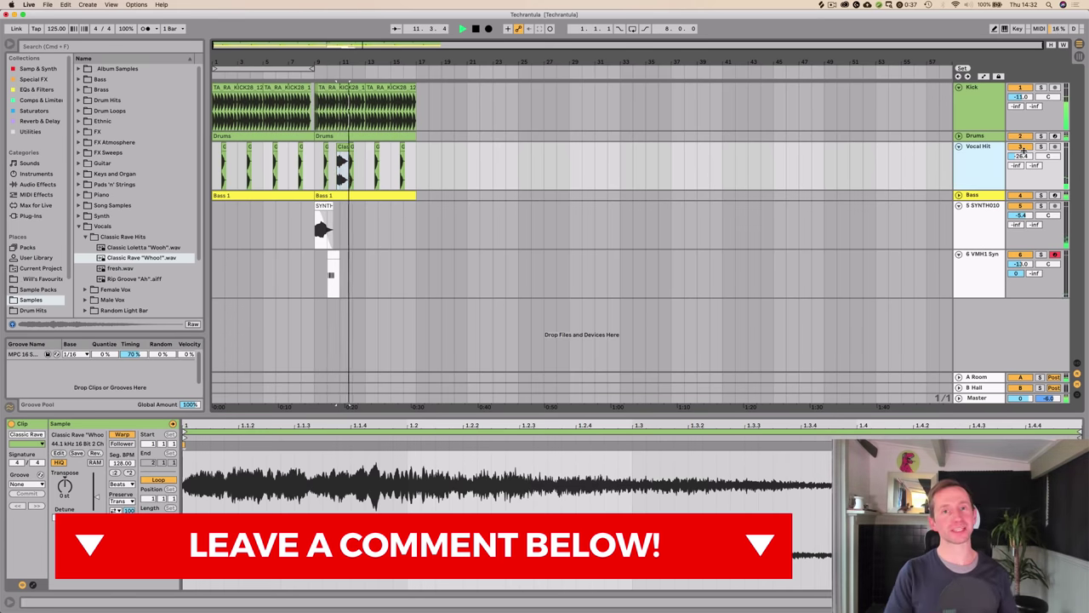
pyautogui.moveTo(1025, 156); pyautogui.dragTo(1024, 148)
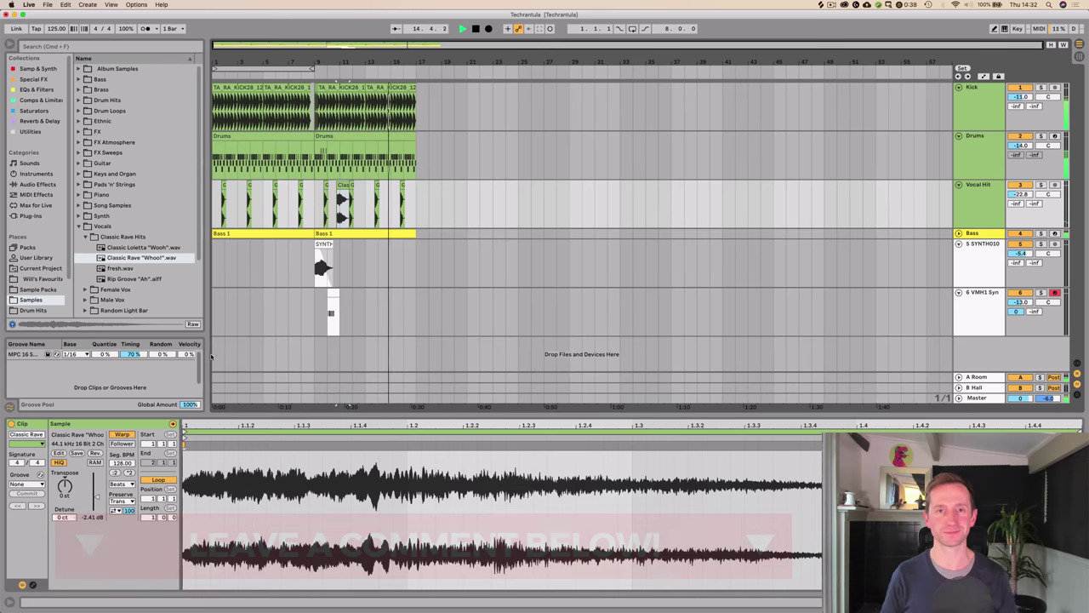
# Step: Stop playback and duplicate the four-bar section of the VMH1 synth shots track from 9.1.1 so it repeats at bar 13
pyautogui.press('space')
pyautogui.moveTo(317, 317); pyautogui.dragTo(344, 313)
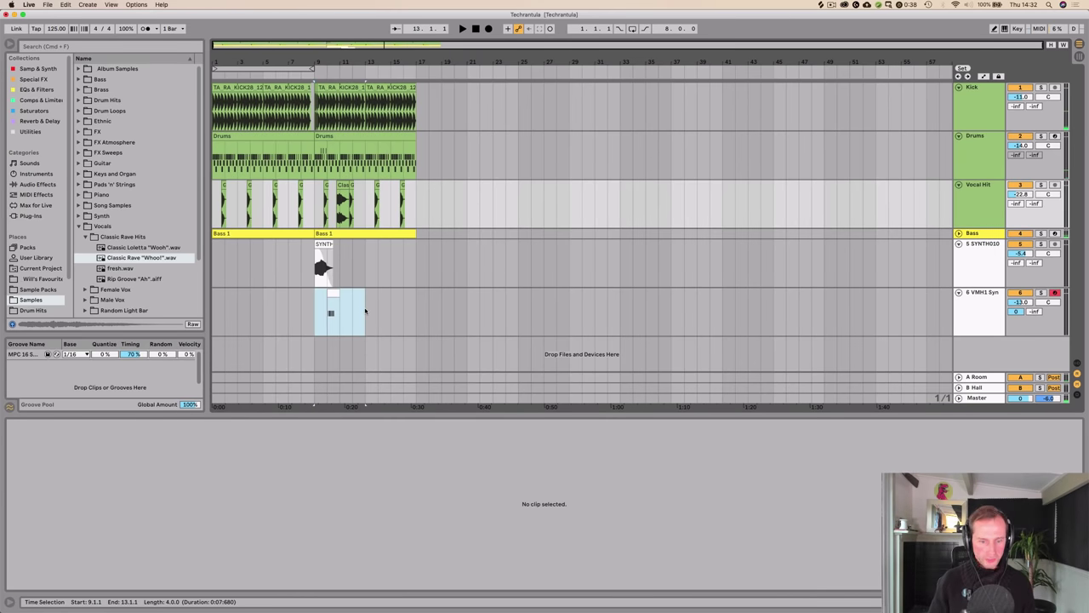
pyautogui.press('super+d')
# Step: Copy the three syndrum fill notes from bar 1 of the second Drums clip to its bar 5 and start playback
pyautogui.click(368, 139)
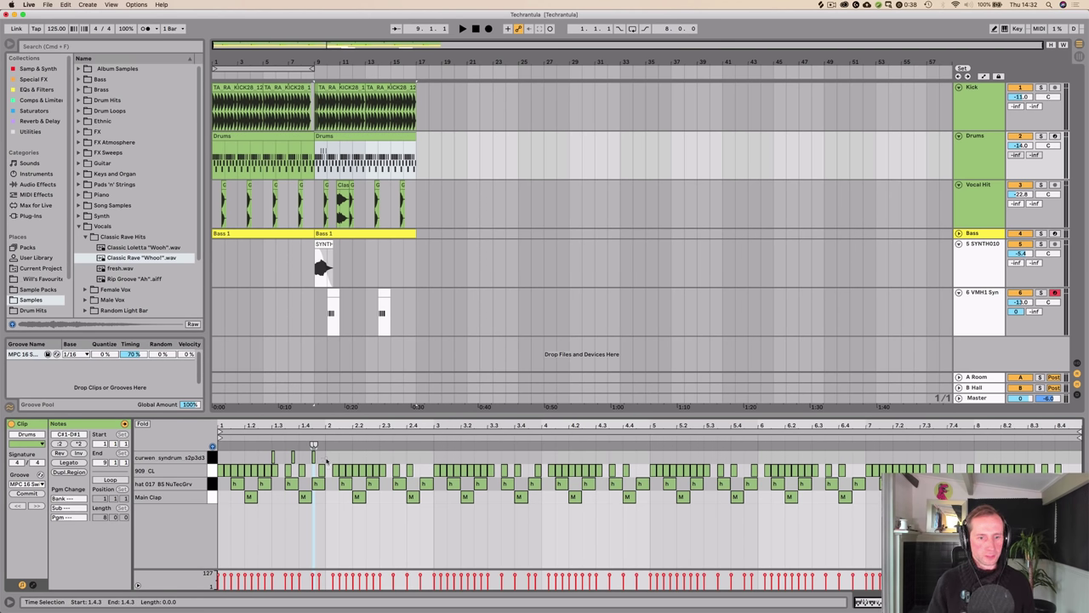
pyautogui.moveTo(326, 460); pyautogui.dragTo(247, 460)
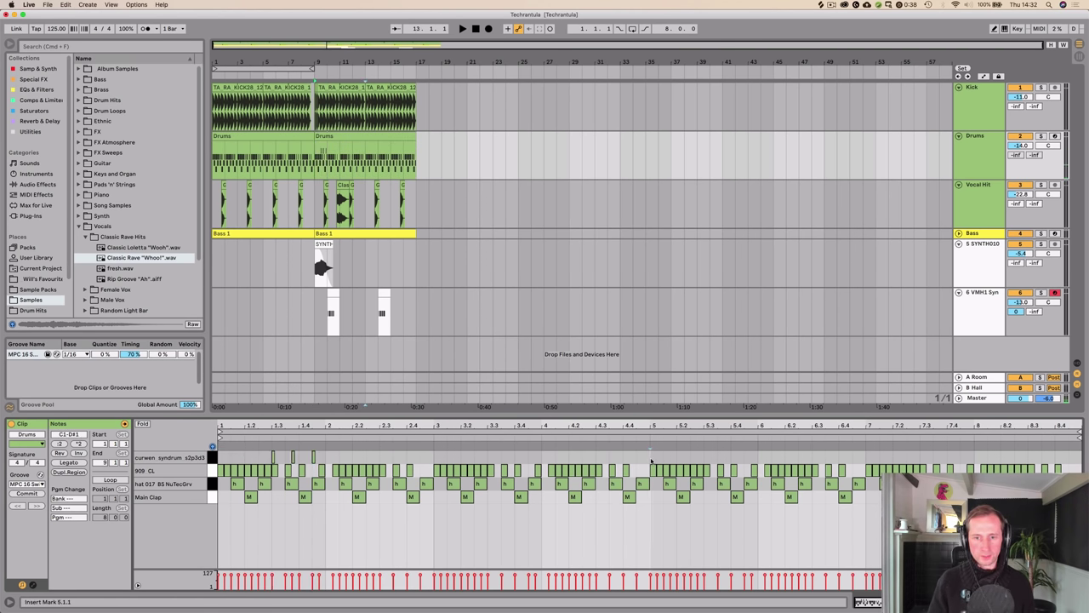
pyautogui.click(651, 460)
pyautogui.press('space')
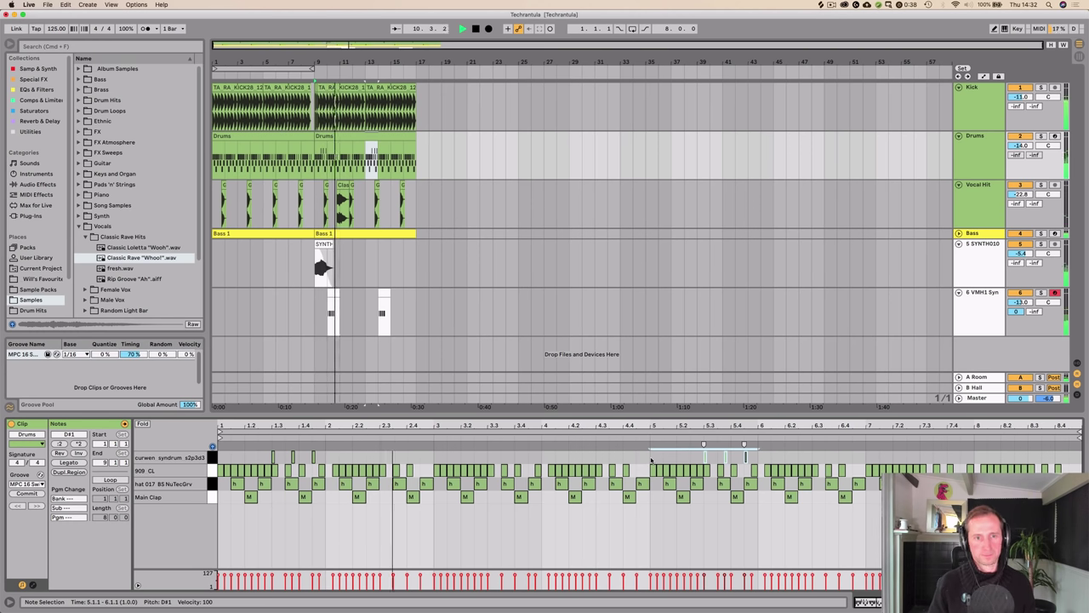
# Step: Duplicate the three-bar Vocal Hit section from bar 9, including "Whoo!", to bars 12 and 15
pyautogui.click(372, 192)
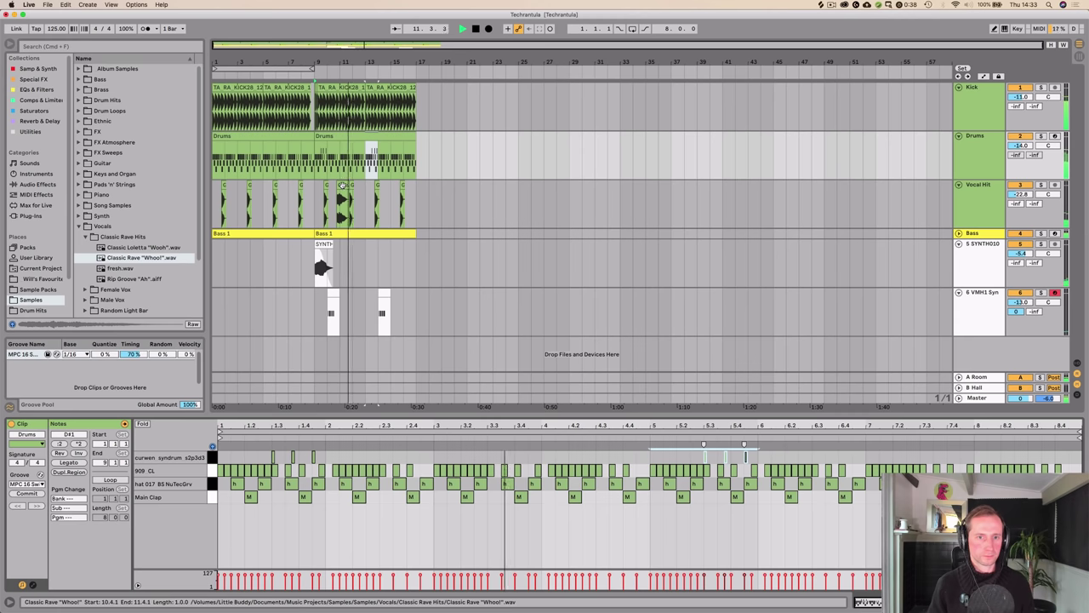
pyautogui.click(343, 201)
pyautogui.moveTo(319, 198); pyautogui.dragTo(351, 198)
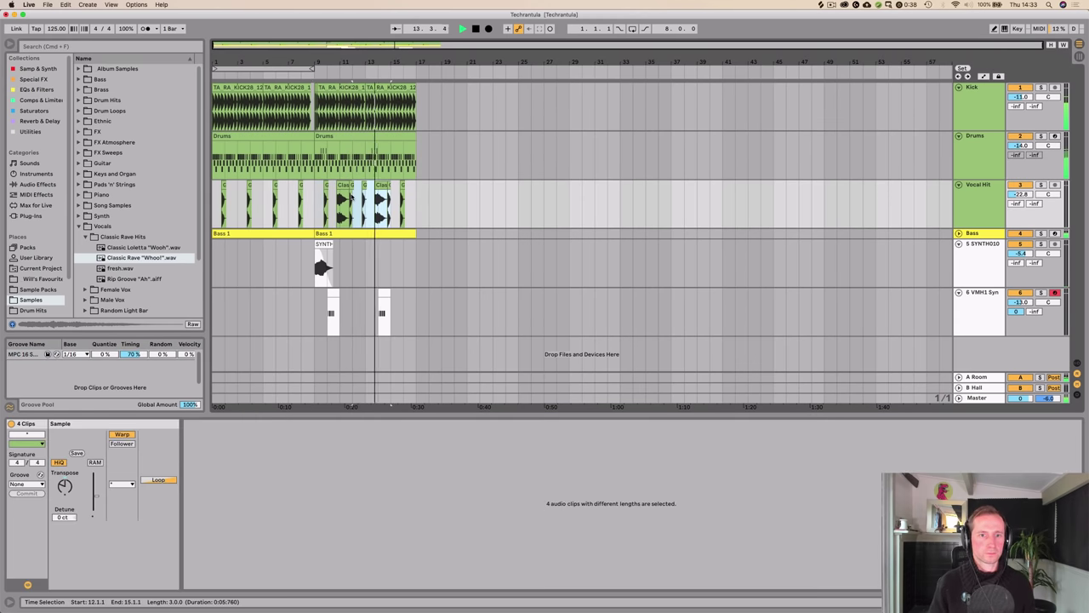
pyautogui.press('super+d')
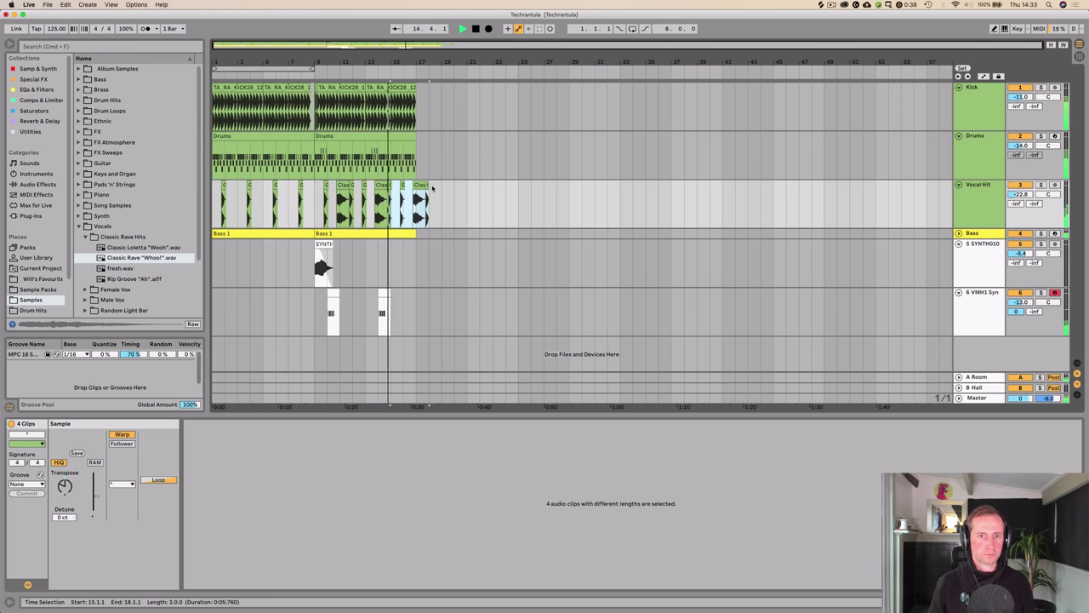
# Step: Delete the surplus vocal hit after the last "Whoo!" clip, stop playback and collapse the Vocals sample folder
pyautogui.click(436, 185)
pyautogui.click(428, 186)
pyautogui.press('Delete')
pyautogui.press('space')
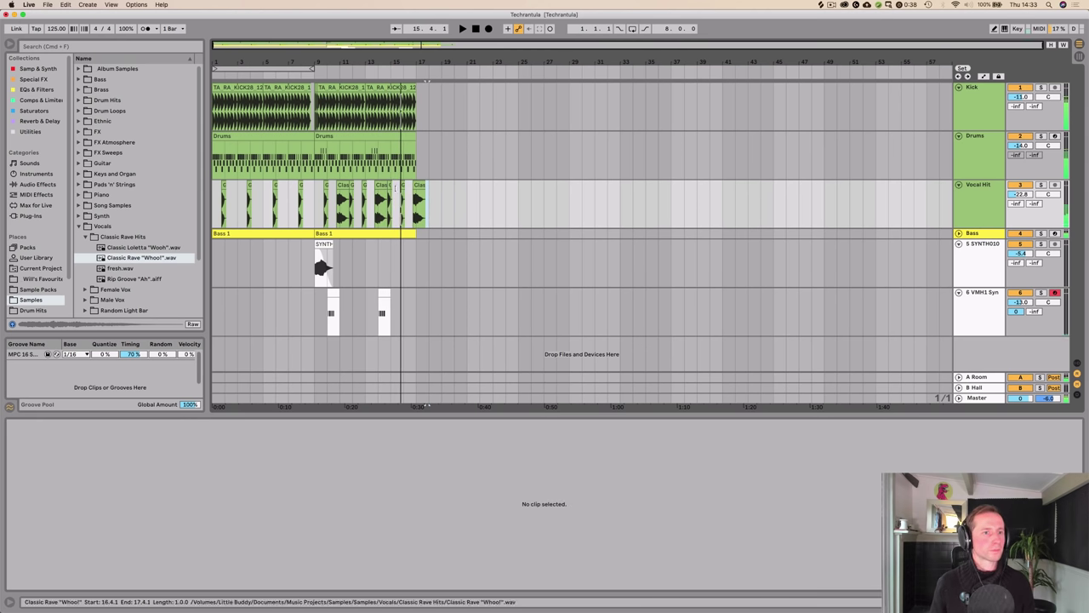
pyautogui.click(77, 226)
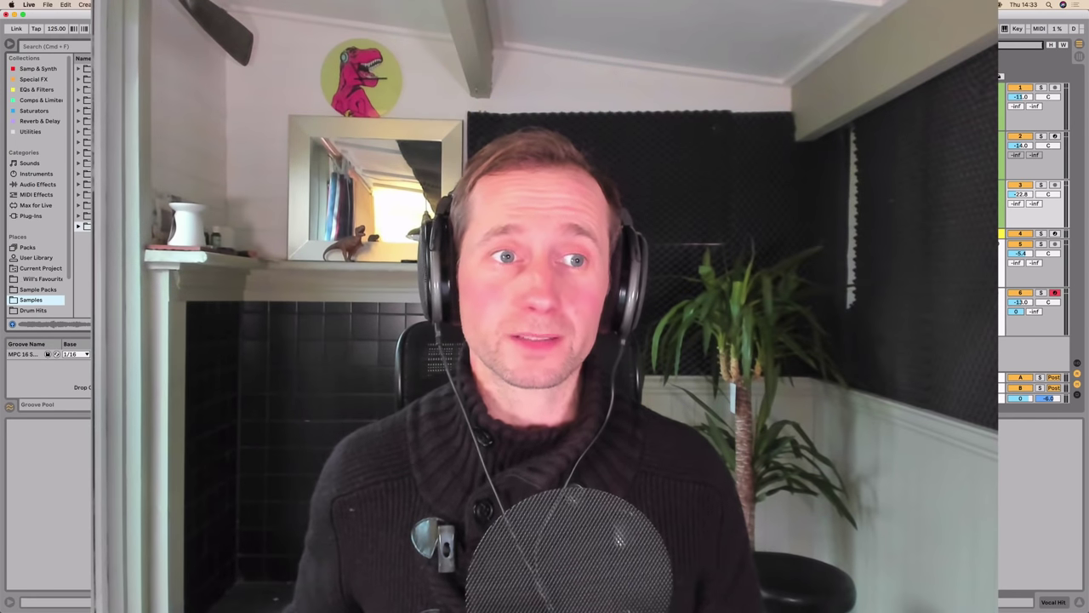
# Step: Open the Claps Reverse folder under Drum Hits, Claps and preview the reverse clap samples through rev clap.wav
pyautogui.click(77, 100)
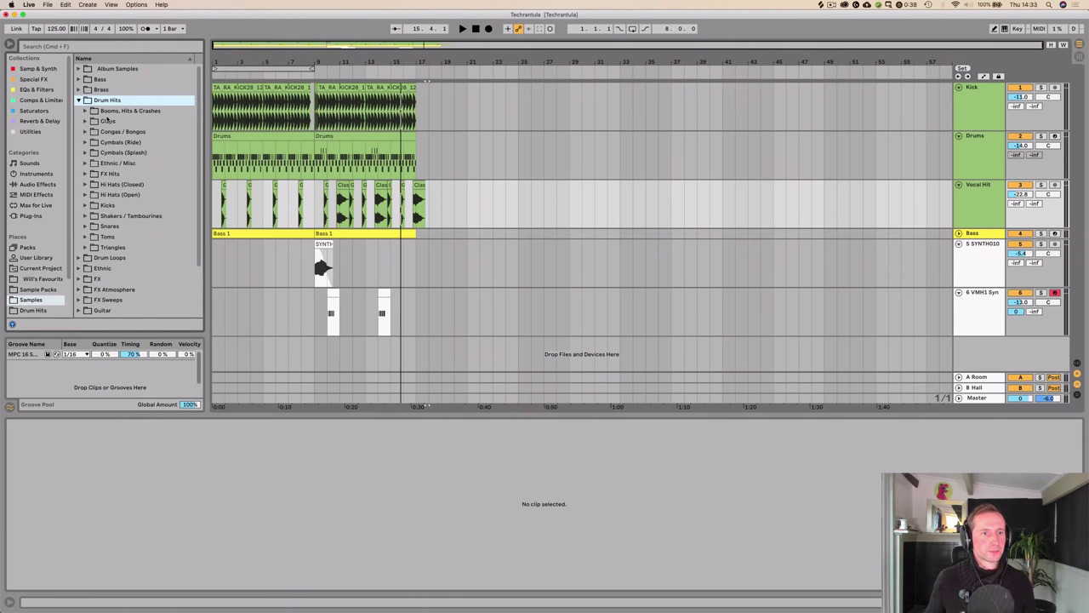
pyautogui.click(108, 121)
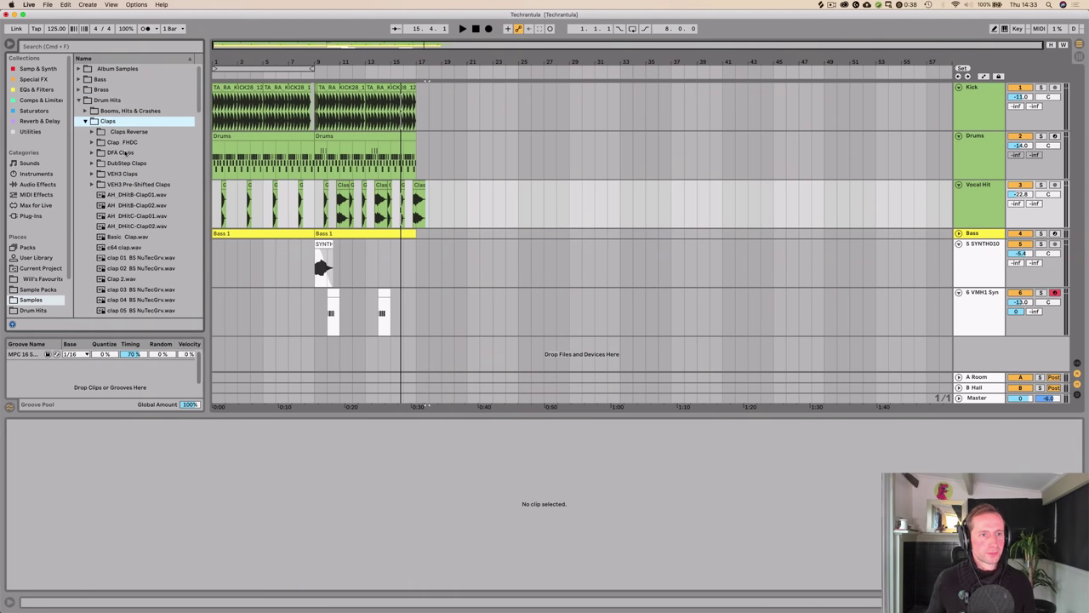
pyautogui.press('Down')
pyautogui.press('Right')
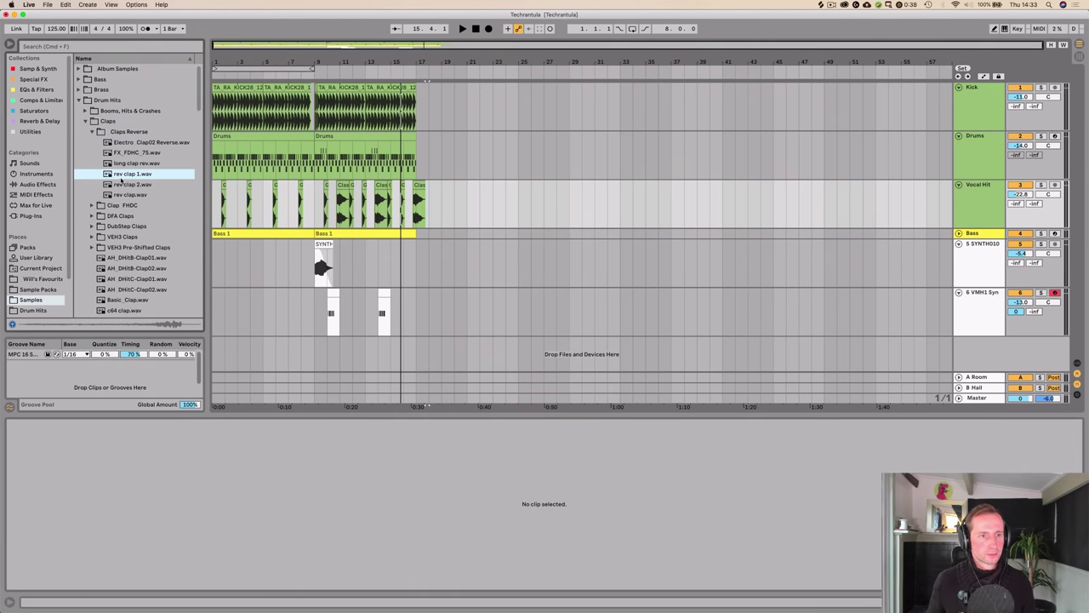
pyautogui.click(121, 184)
pyautogui.click(123, 195)
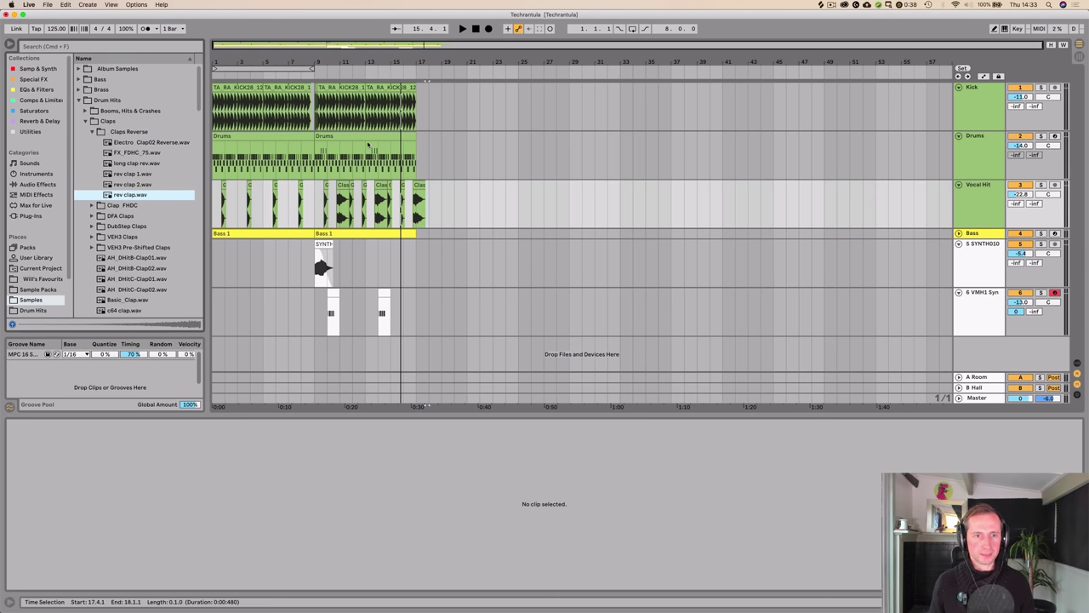
# Step: Insert an audio track below Kick, place rev clap.wav on it at 12.1.3 and start playback
pyautogui.click(971, 103)
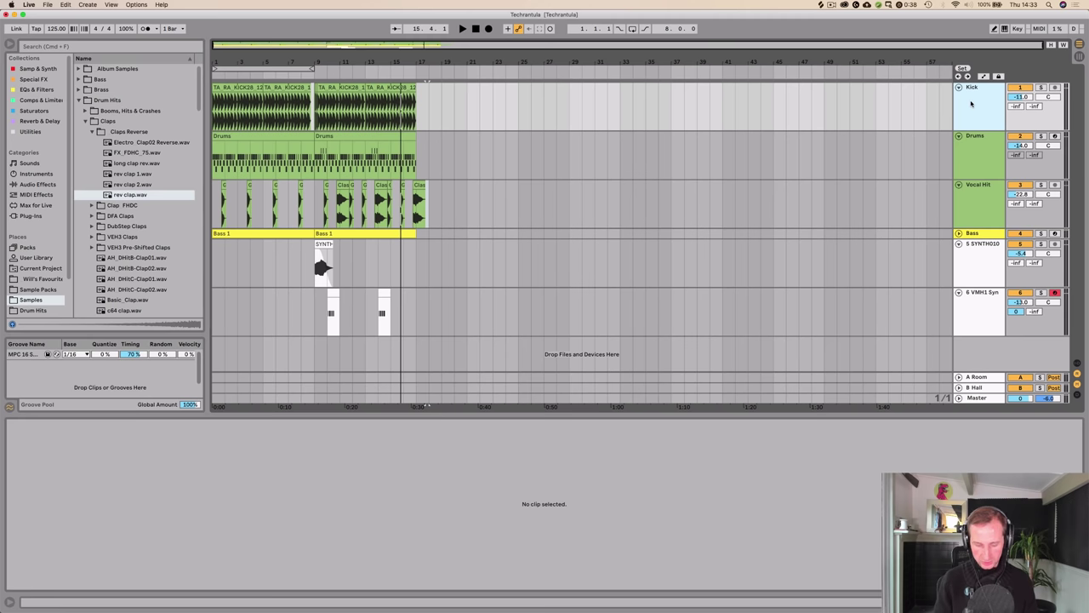
pyautogui.press('super+t')
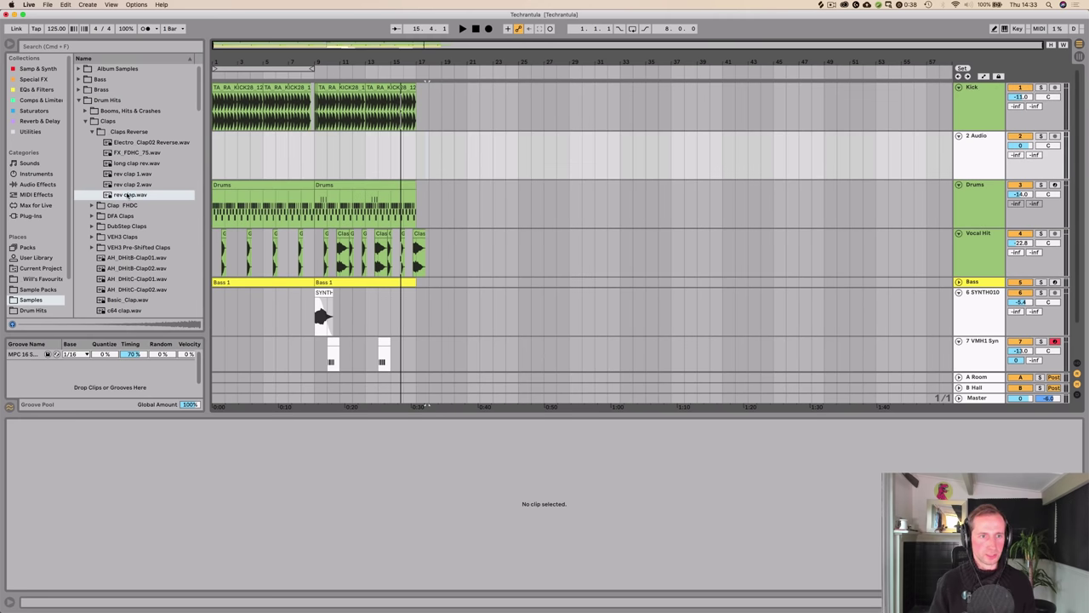
pyautogui.moveTo(128, 195); pyautogui.dragTo(352, 153)
pyautogui.press('space')
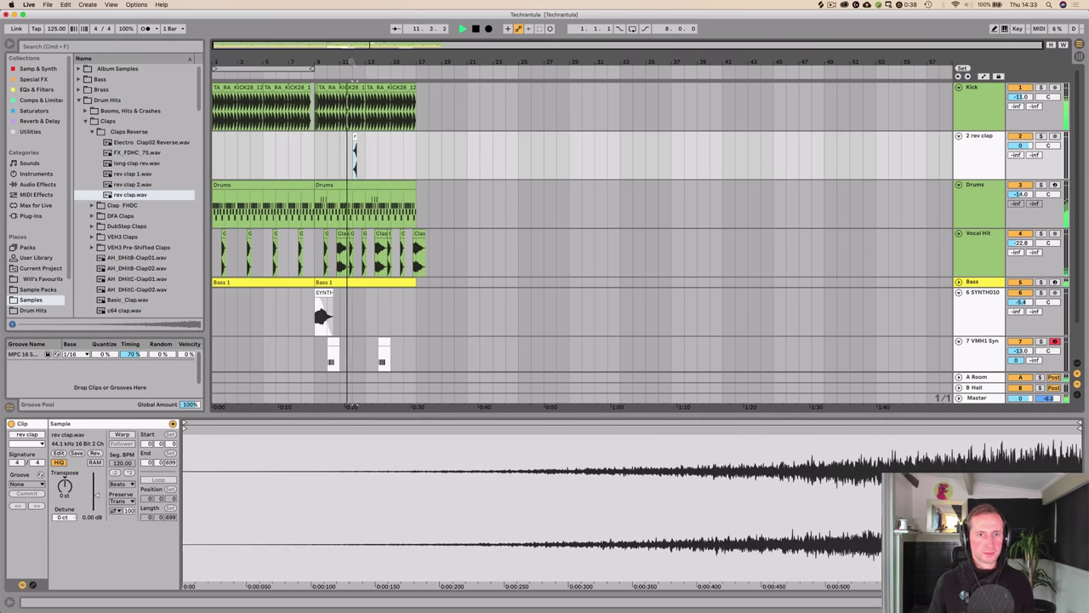
# Step: Lower the rev clap clip's gain to -14.2 dB and play it back with the arrangement
pyautogui.moveTo(352, 62); pyautogui.dragTo(369, 139)
pyautogui.press('space')
pyautogui.click(94, 445)
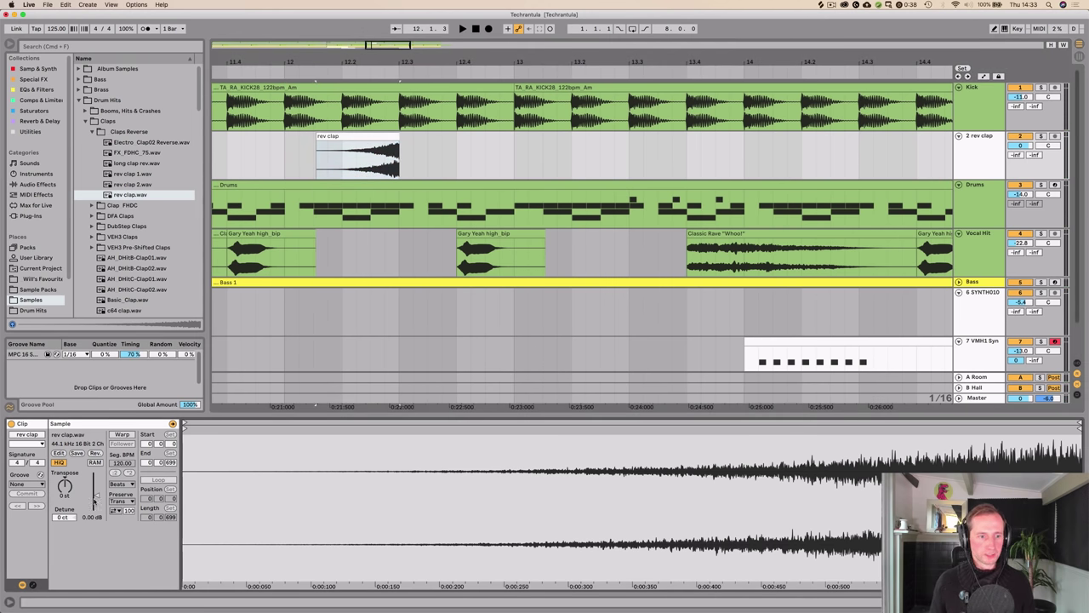
pyautogui.moveTo(95, 500); pyautogui.dragTo(94, 502)
pyautogui.press('space')
pyautogui.press('space')
pyautogui.press('space')
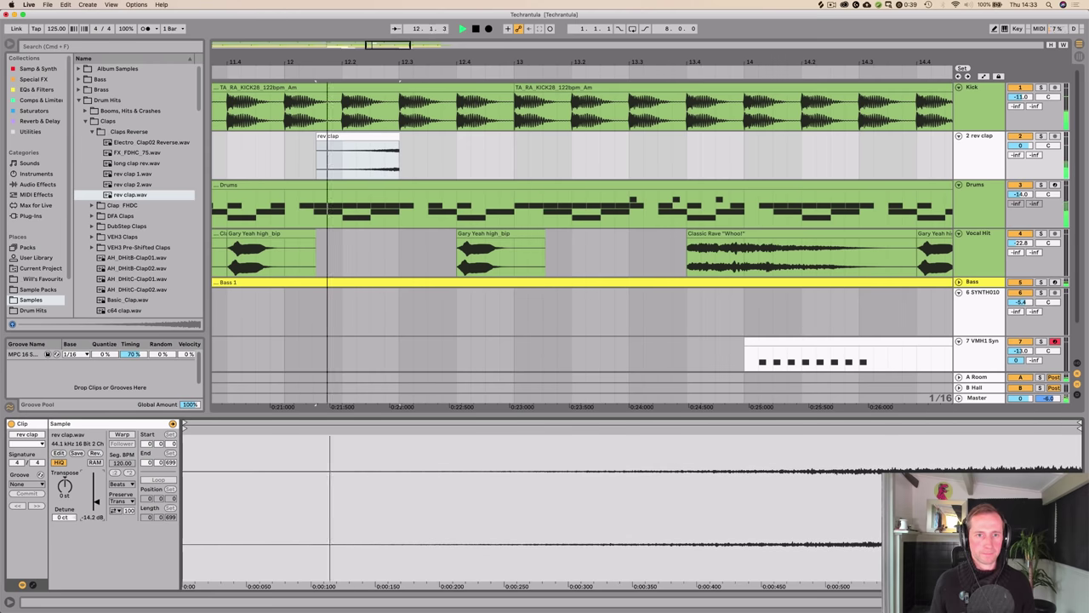
pyautogui.press('space')
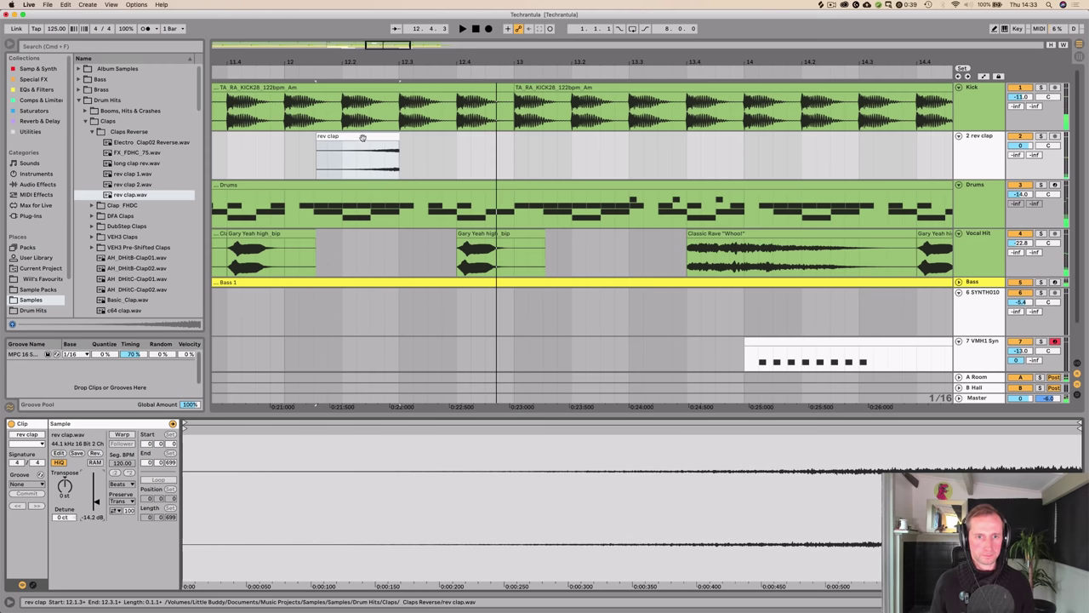
# Step: Move the rev clap clip to start at 12.2.3 and end at 12.4.1, and play back that passage
pyautogui.moveTo(363, 138); pyautogui.dragTo(419, 145)
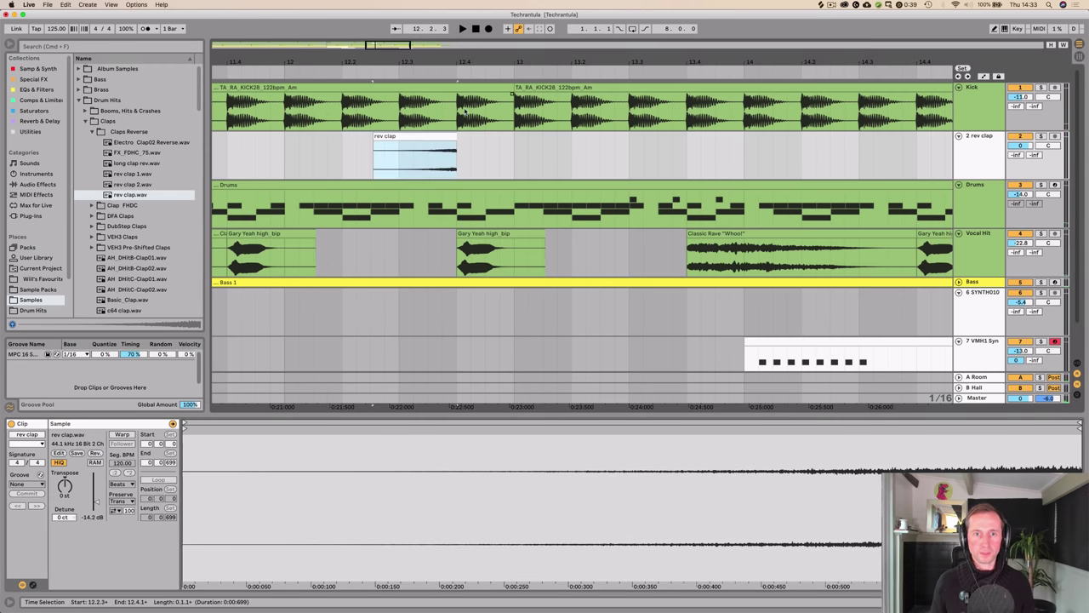
pyautogui.click(462, 188)
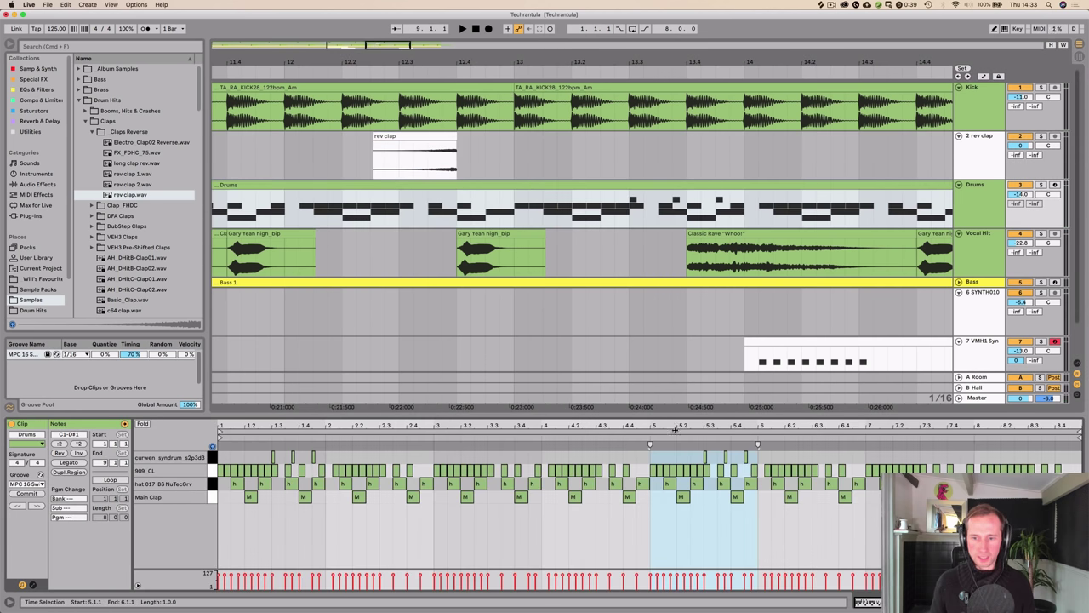
pyautogui.press('space')
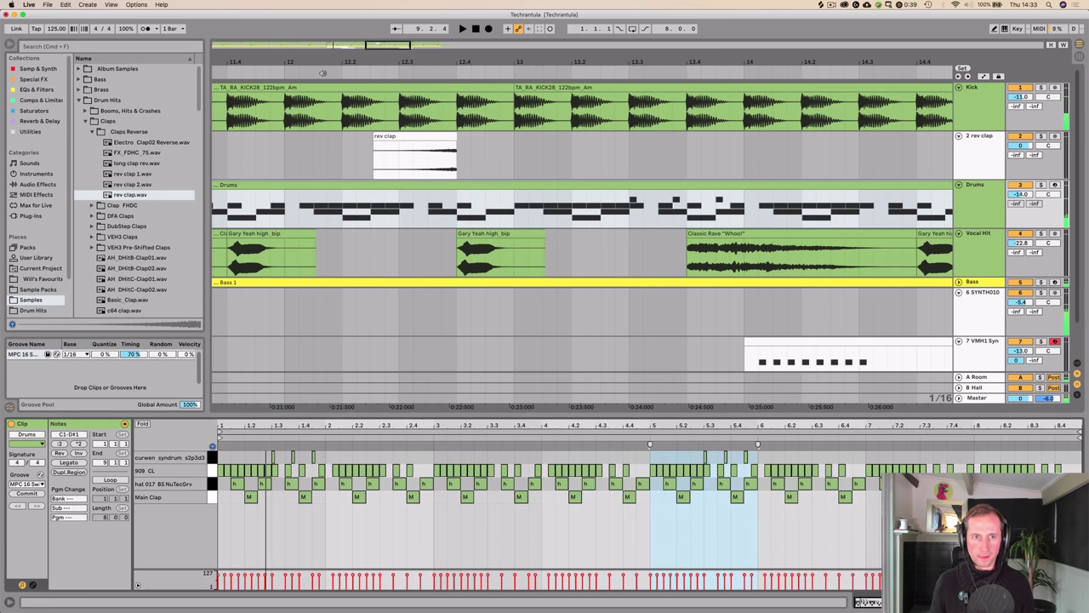
pyautogui.click(322, 73)
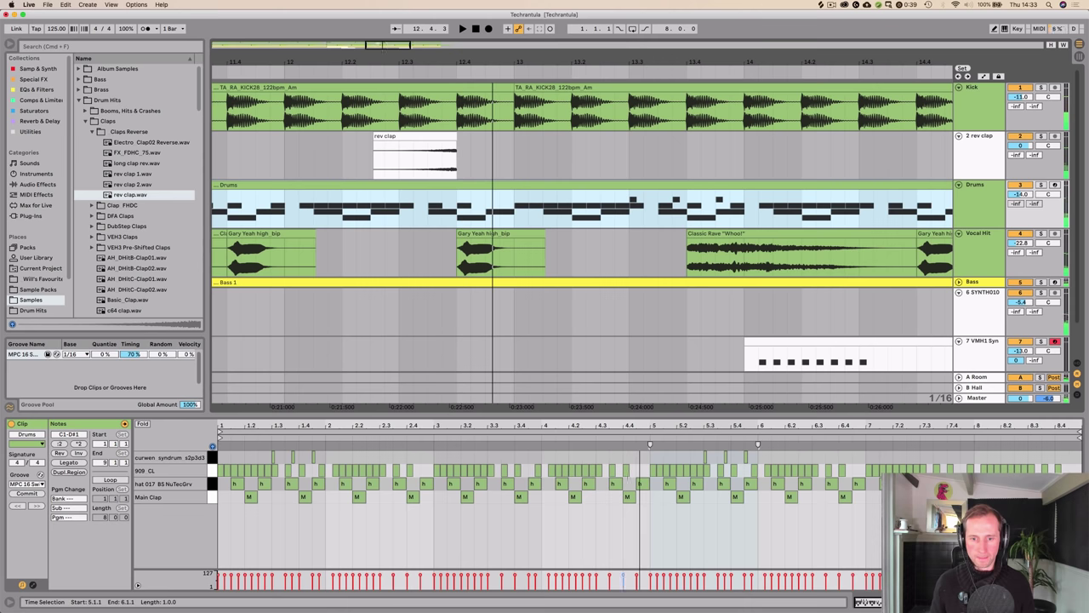
# Step: Duplicate the last Main Clap note in bar 4 of the second Drums clip to 4.4.3
pyautogui.click(625, 470)
pyautogui.click(629, 499)
pyautogui.press('super+d')
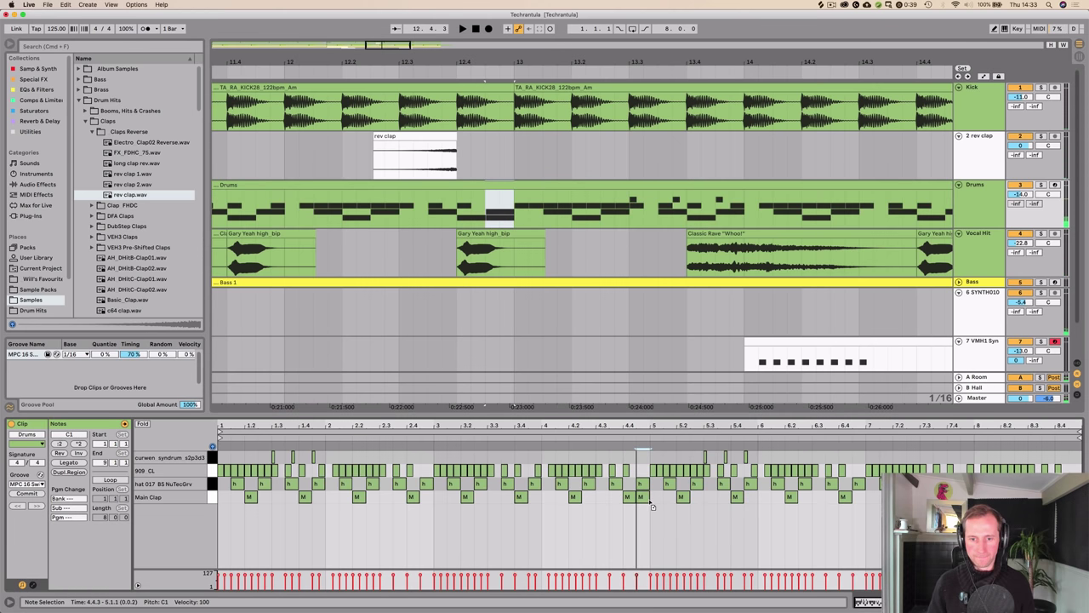
# Step: Copy the eight-bar Vocal Hit section from 9.1.1 to 17.1.1 to the start of the track at 1.1.1
pyautogui.hotkey('shift', 'Tab')
pyautogui.press('Tab')
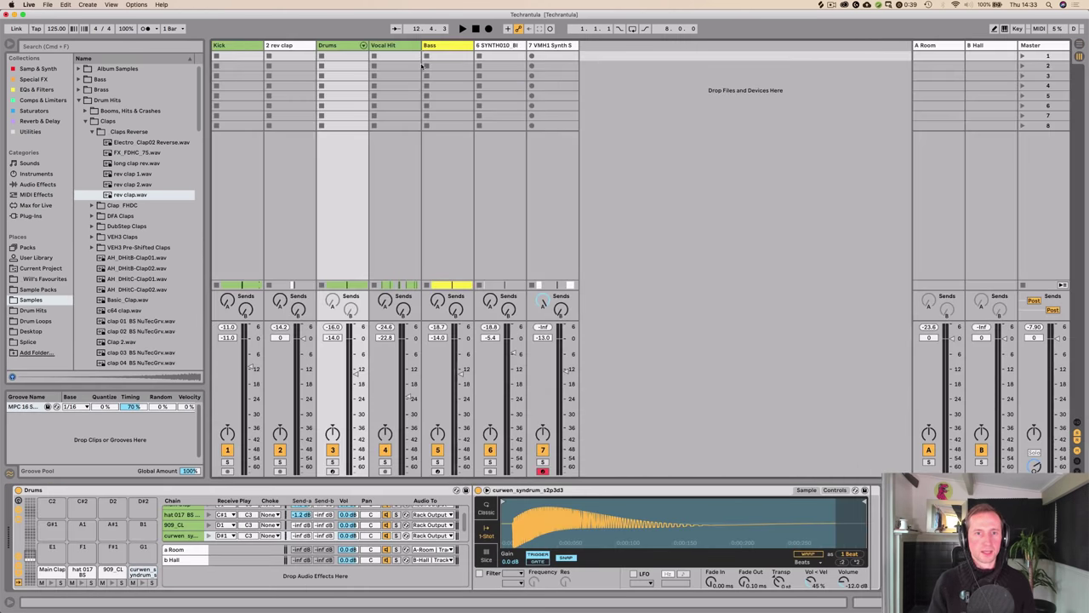
pyautogui.press('Tab')
pyautogui.moveTo(431, 64); pyautogui.dragTo(430, 34)
pyautogui.moveTo(337, 64); pyautogui.dragTo(337, 62)
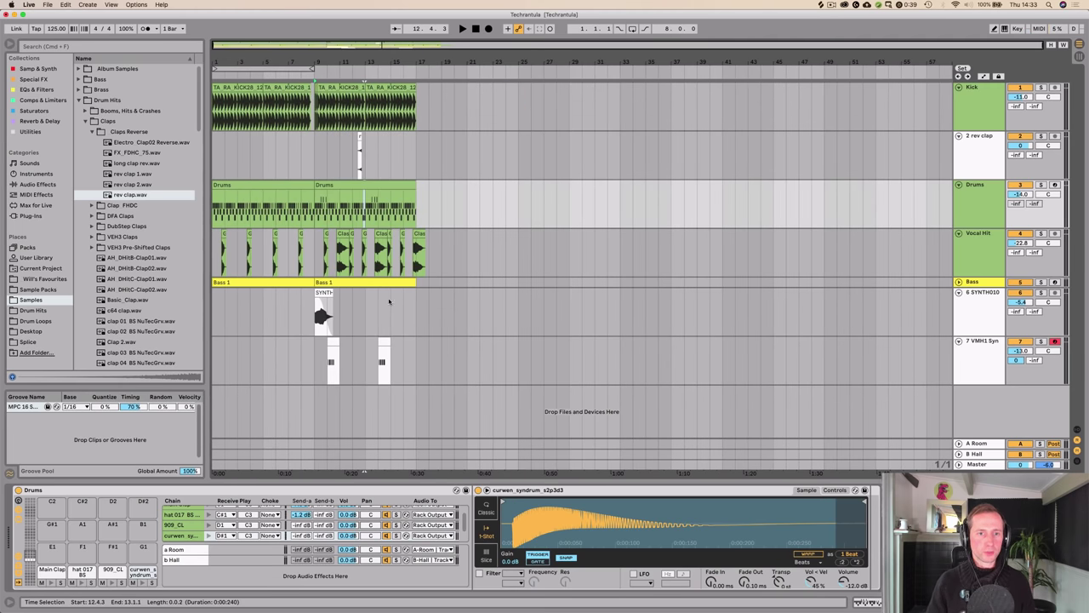
pyautogui.moveTo(315, 264); pyautogui.dragTo(413, 268)
pyautogui.press('super+c')
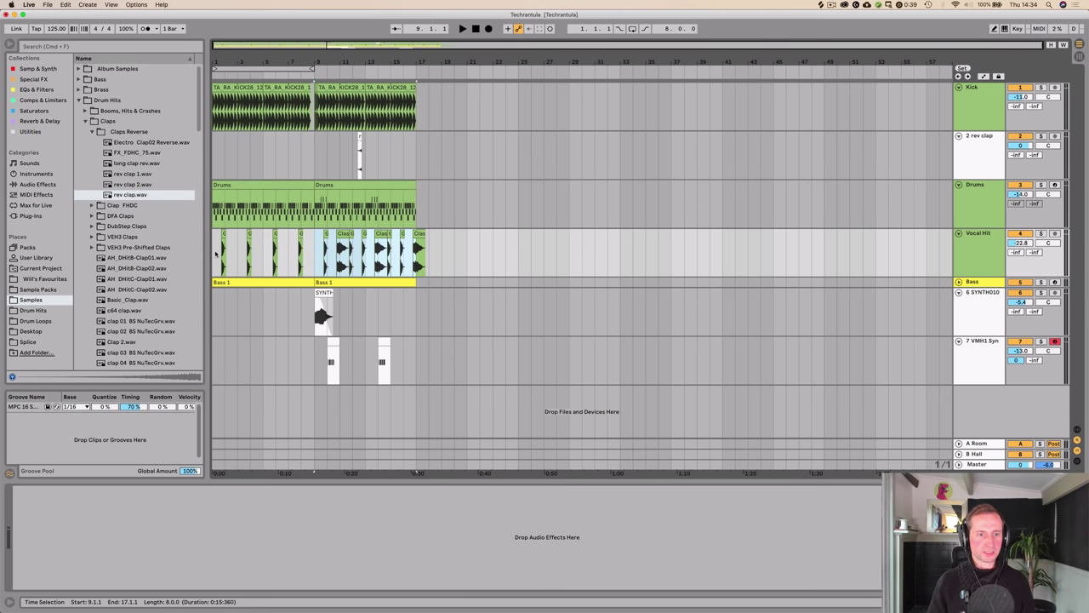
pyautogui.click(215, 254)
pyautogui.press('super+v')
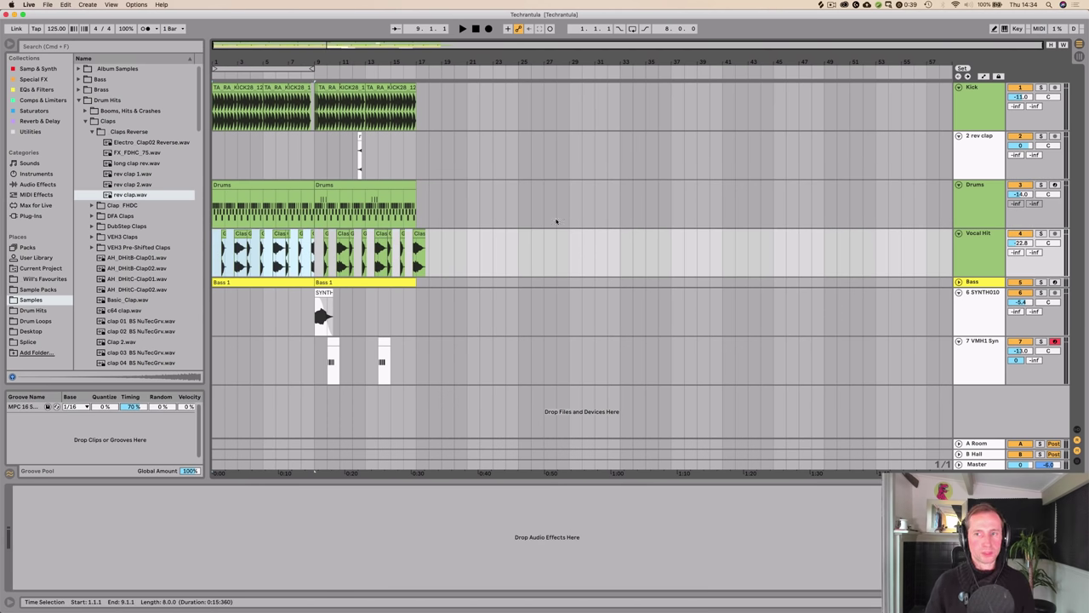
# Step: Unfold the Bass track and group the Kick and Bass tracks together
pyautogui.click(983, 127)
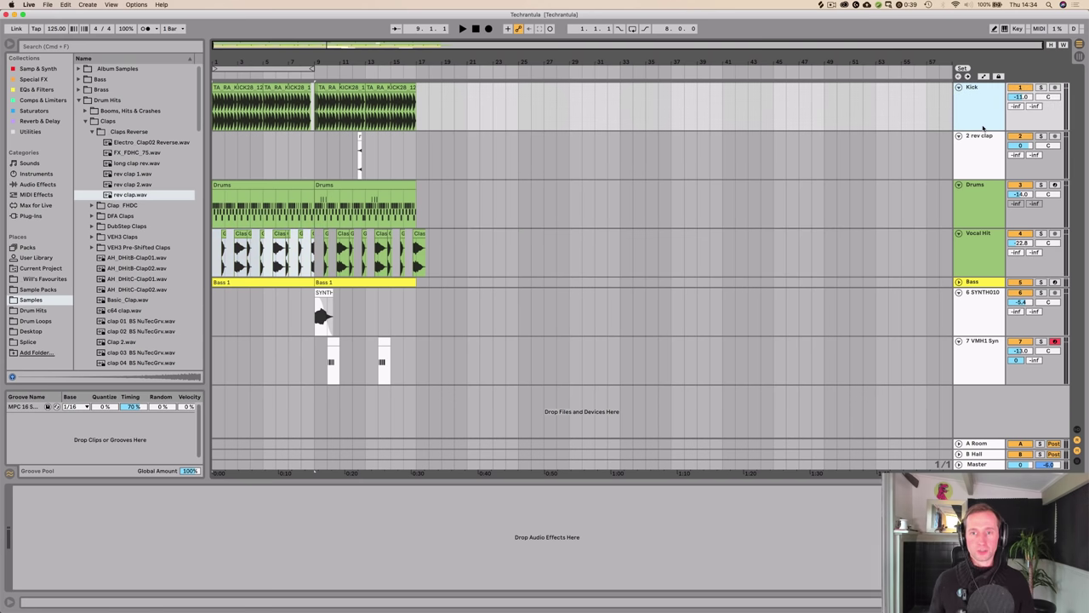
pyautogui.click(959, 283)
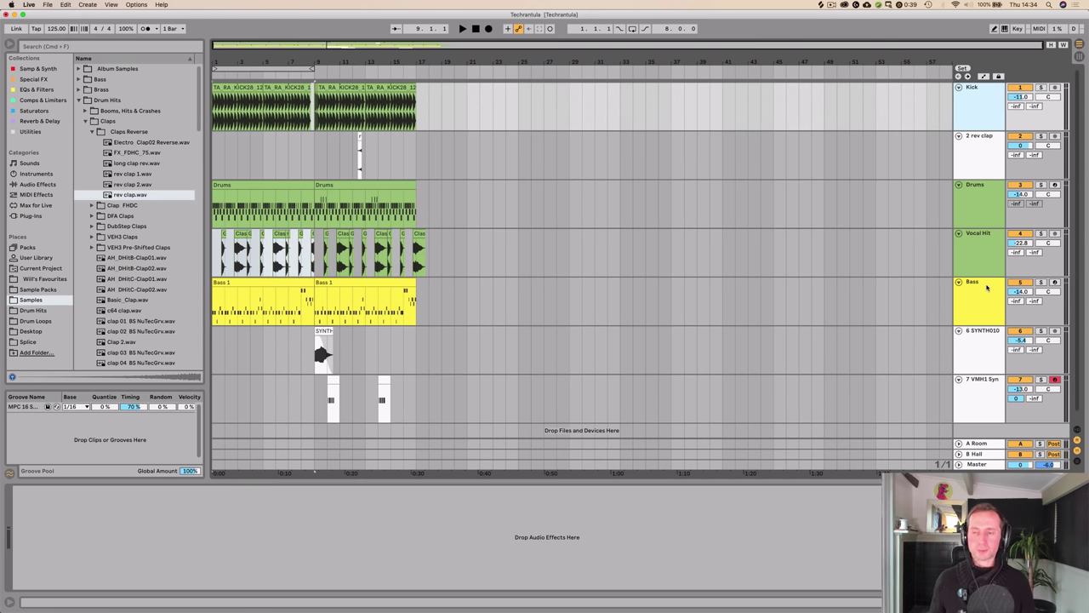
pyautogui.click(987, 287)
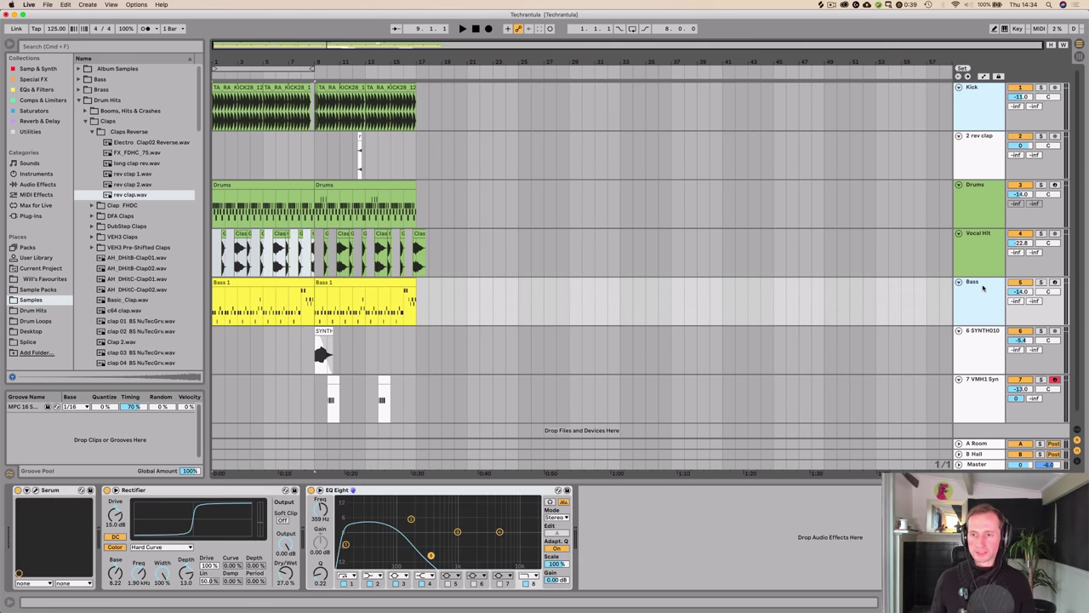
pyautogui.click(979, 119)
pyautogui.click(981, 286)
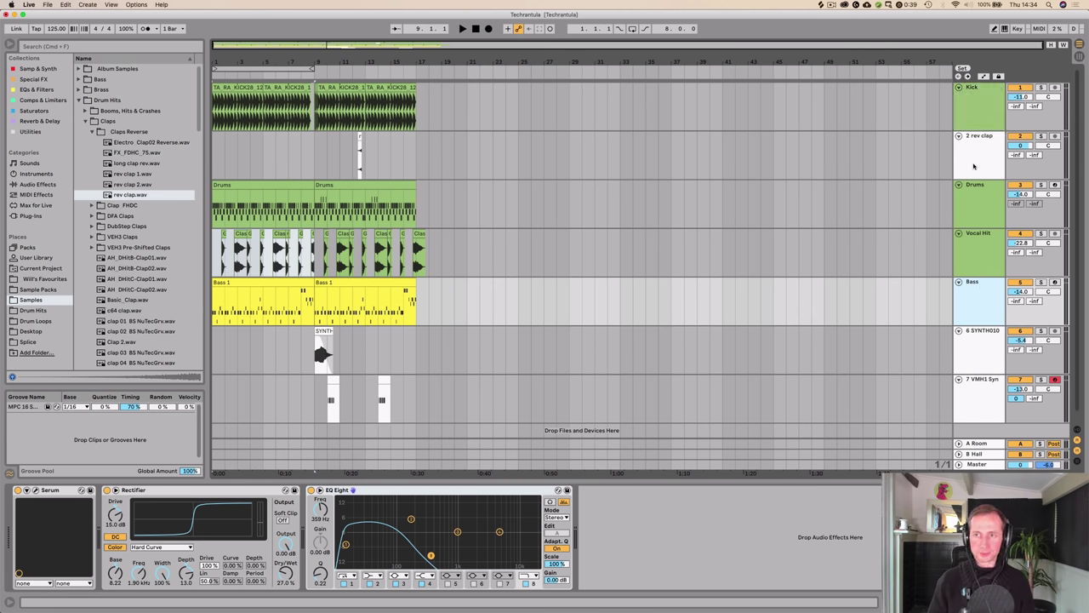
pyautogui.click(977, 117)
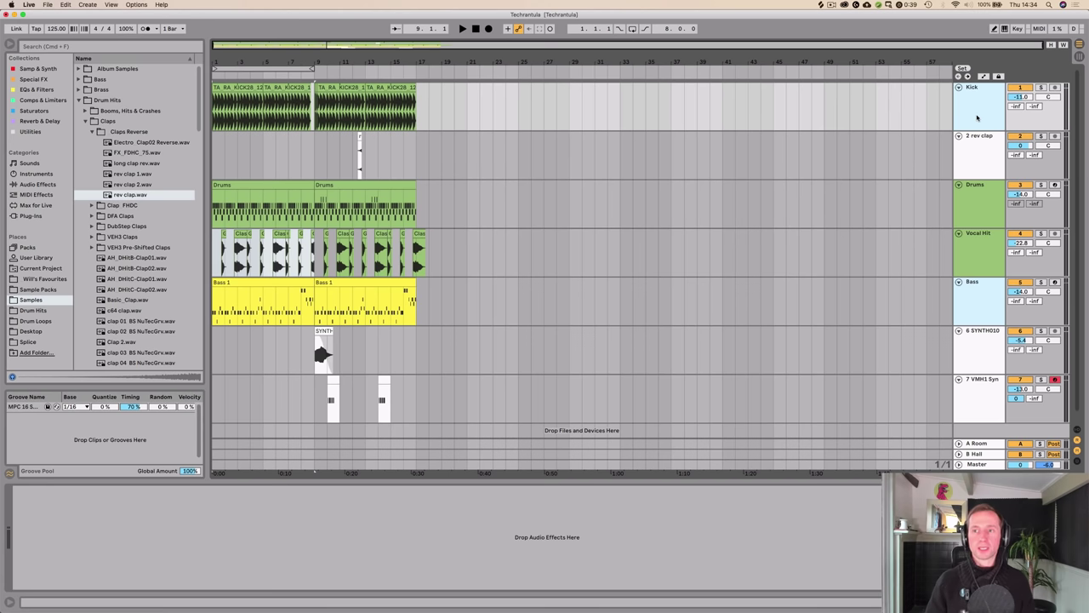
pyautogui.press('super+g')
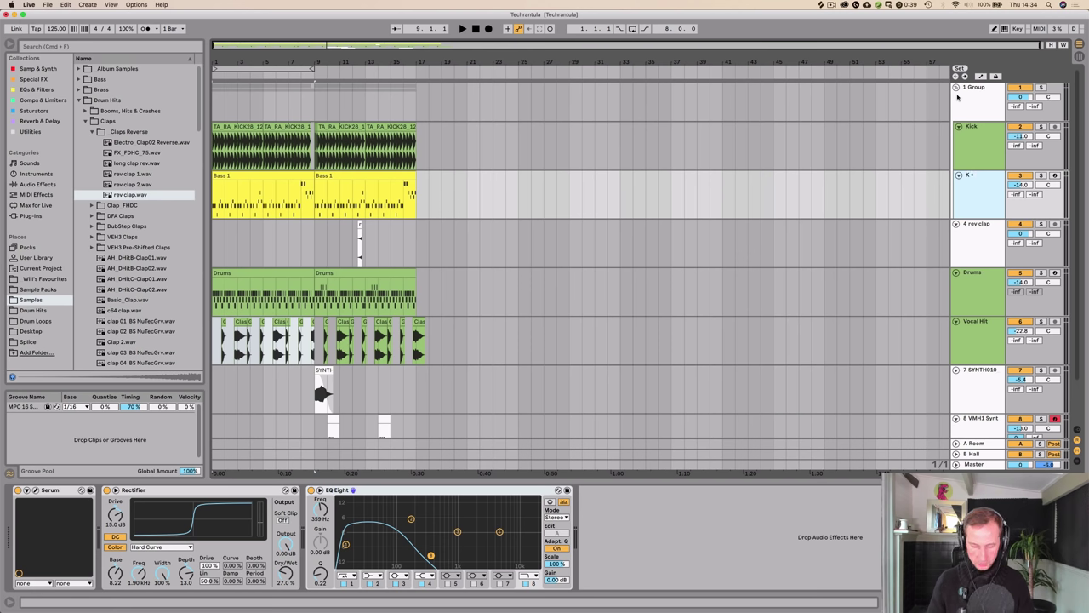
# Step: Name the kick and bass group K+B and colour it red
pyautogui.click(957, 96)
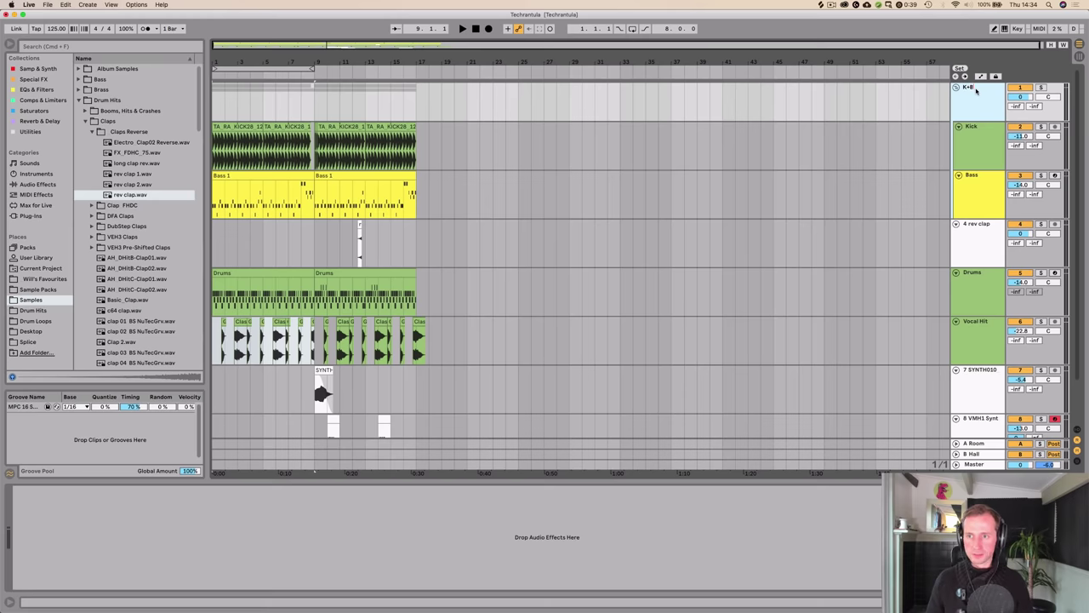
pyautogui.rightClick(976, 90)
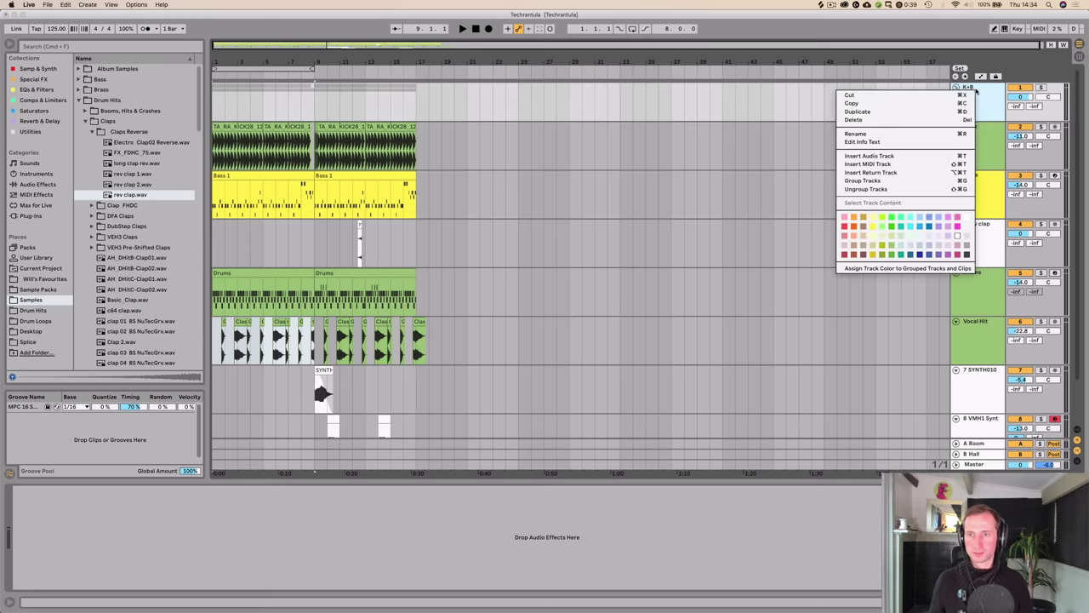
pyautogui.click(847, 228)
pyautogui.press('space')
# Step: Add EQ Eight to the K+B group and set its low-cut band to 138 Hz during playback
pyautogui.click(968, 109)
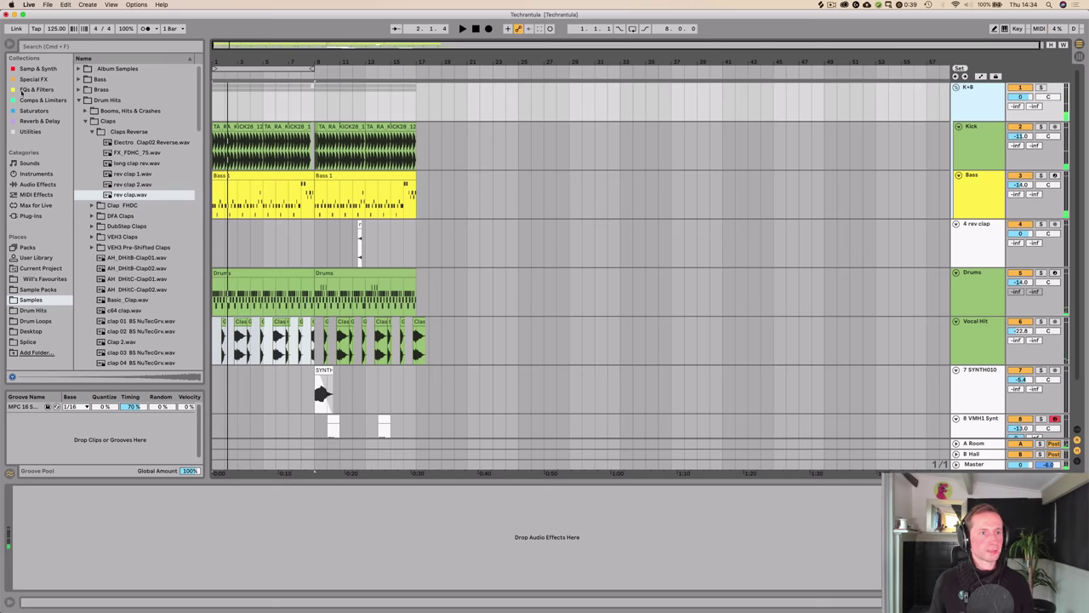
pyautogui.click(69, 89)
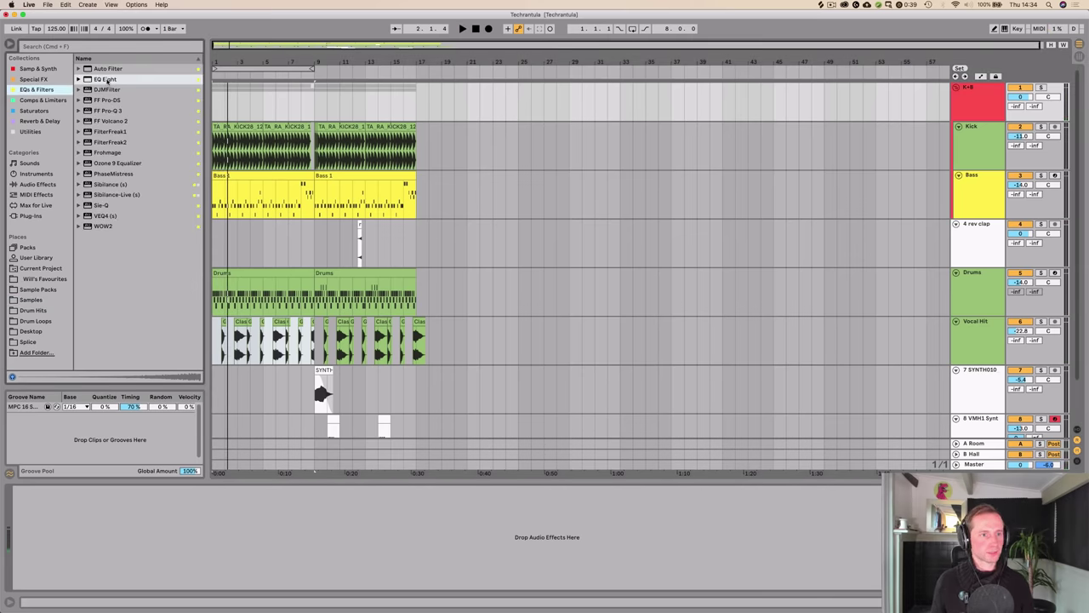
pyautogui.moveTo(139, 339); pyautogui.dragTo(45, 509)
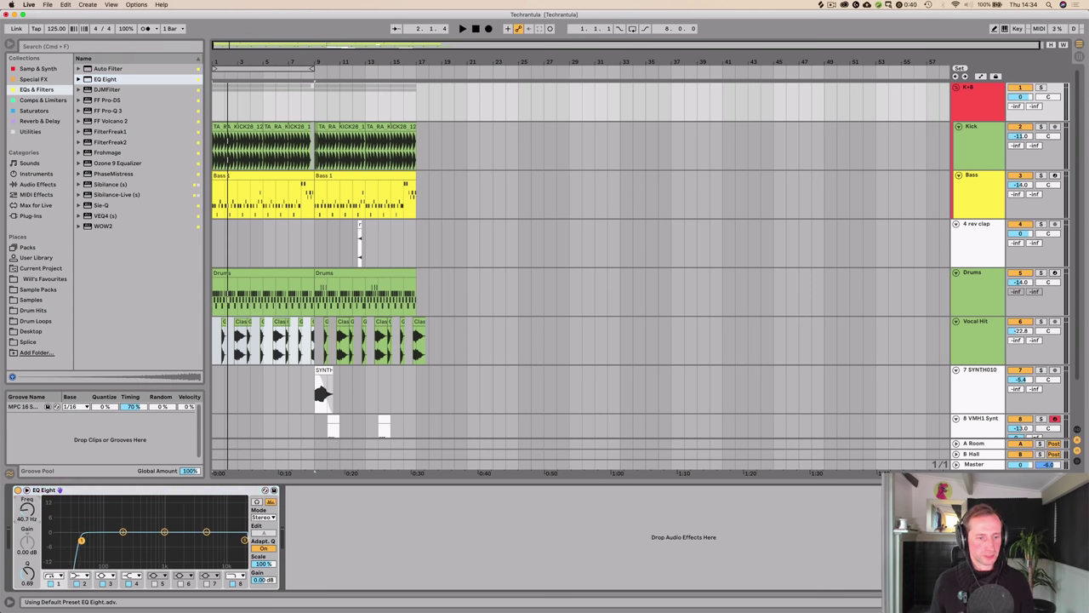
pyautogui.press('space')
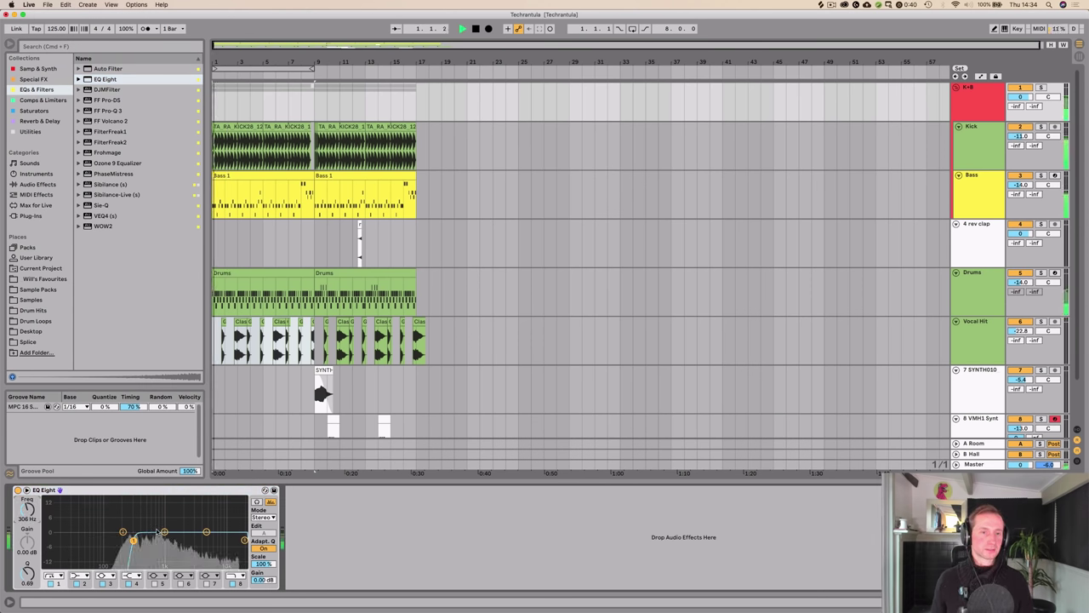
pyautogui.moveTo(134, 541); pyautogui.dragTo(113, 541)
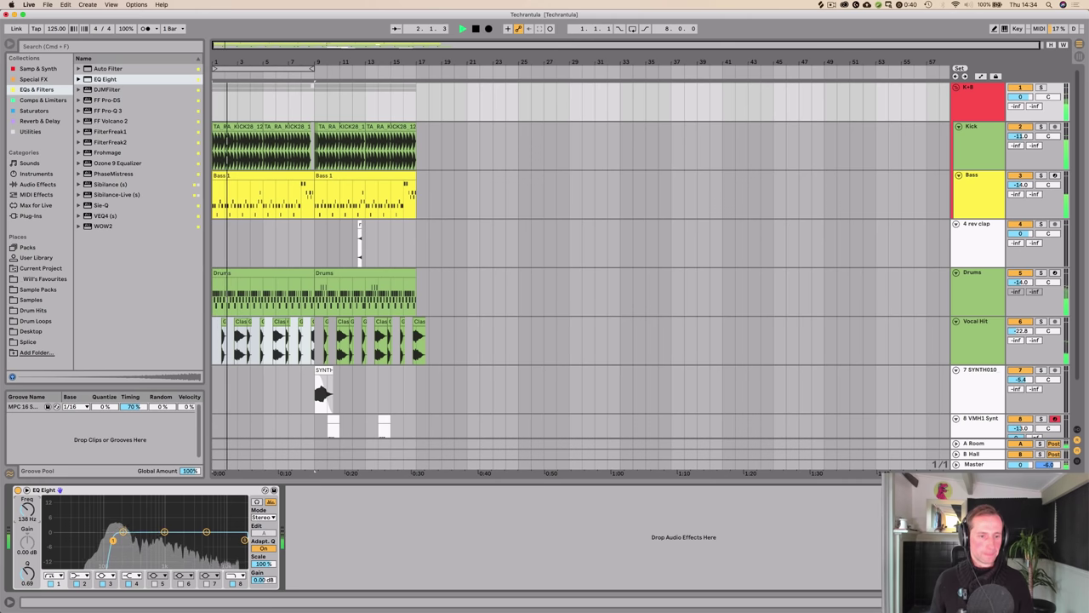
# Step: Try automating the K+B EQ Eight's band 8 frequency down from 22.0 kHz to 10 Hz at bar 9, and undo it
pyautogui.click(245, 541)
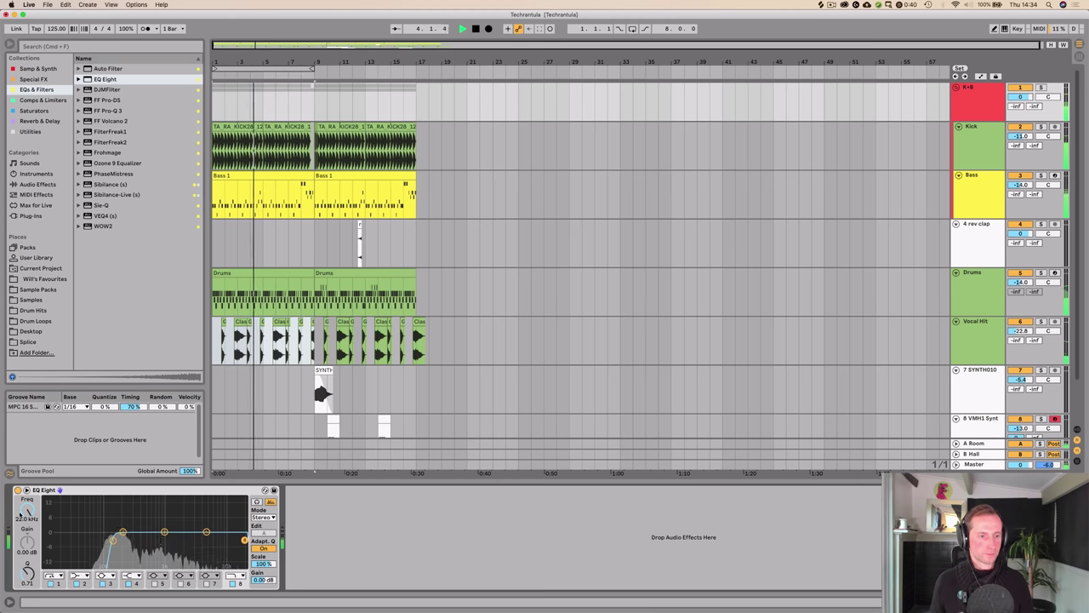
pyautogui.rightClick(29, 511)
pyautogui.click(63, 516)
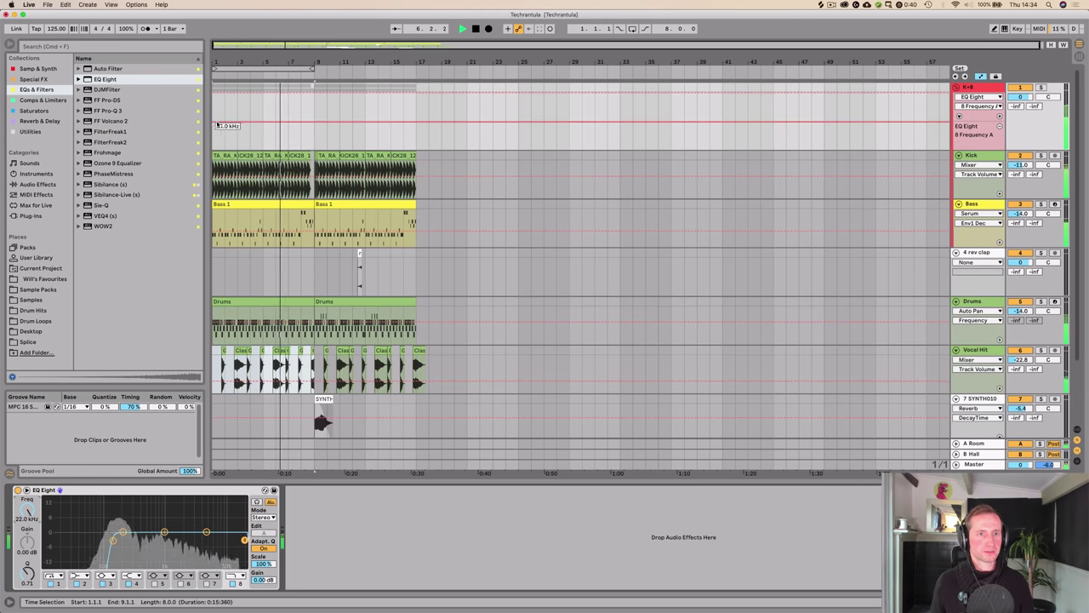
pyautogui.click(216, 122)
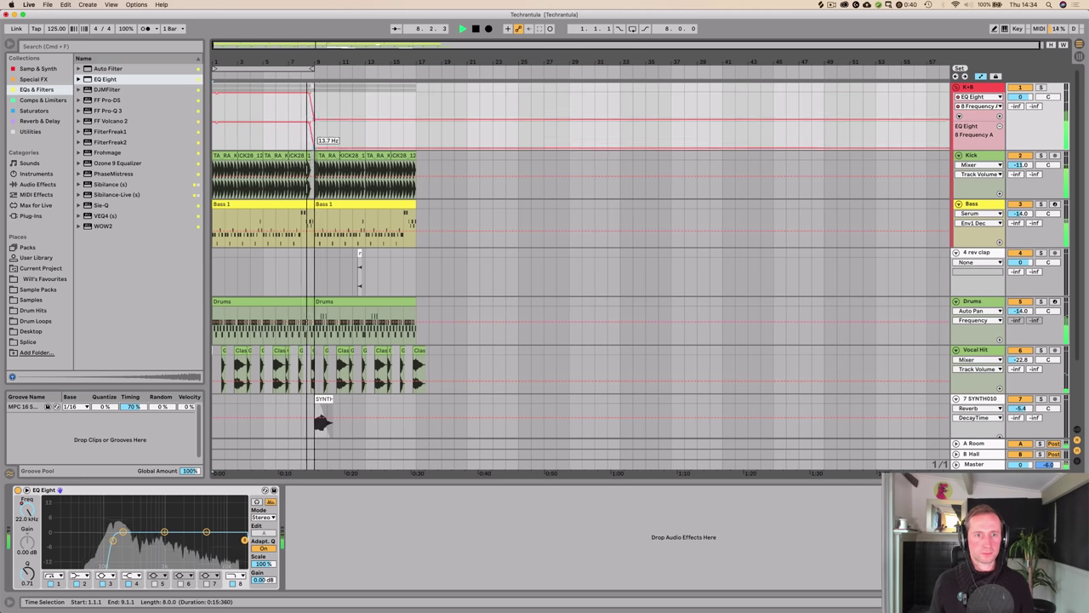
pyautogui.moveTo(314, 125); pyautogui.dragTo(314, 152)
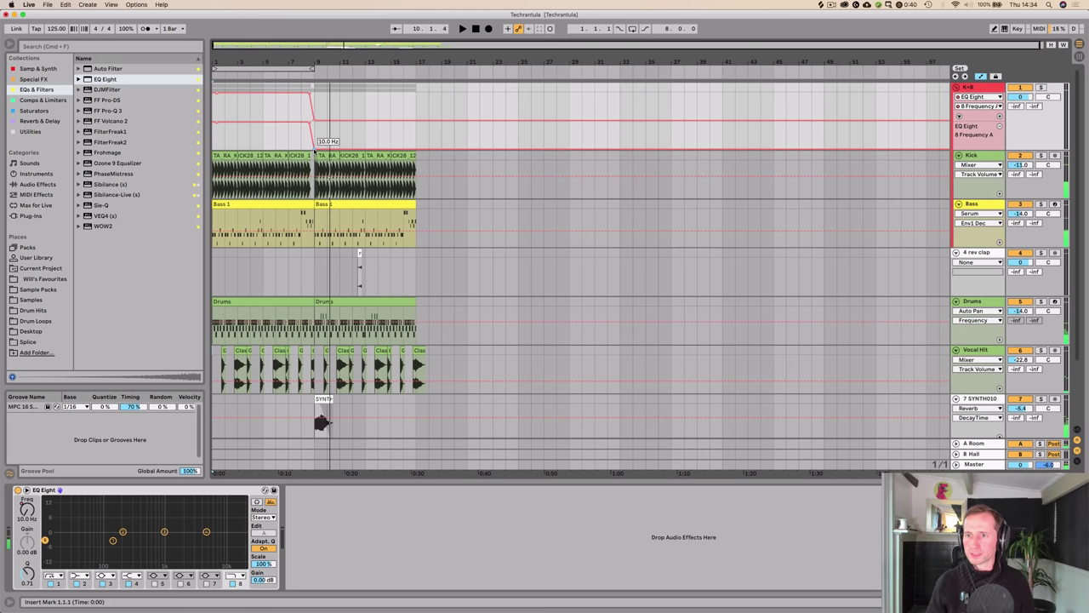
pyautogui.press('super+z')
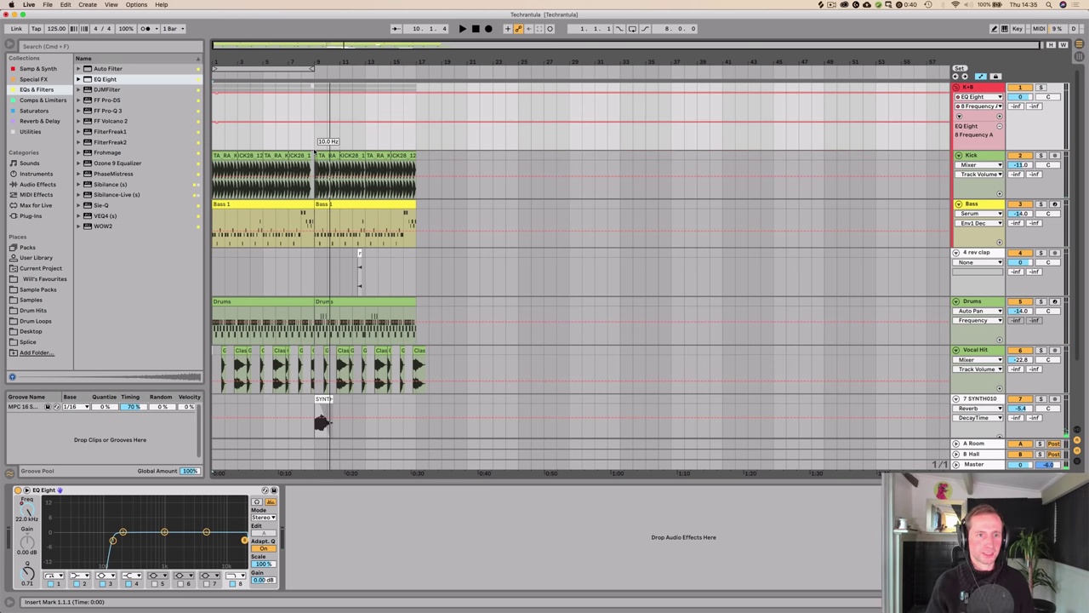
pyautogui.press('super+z')
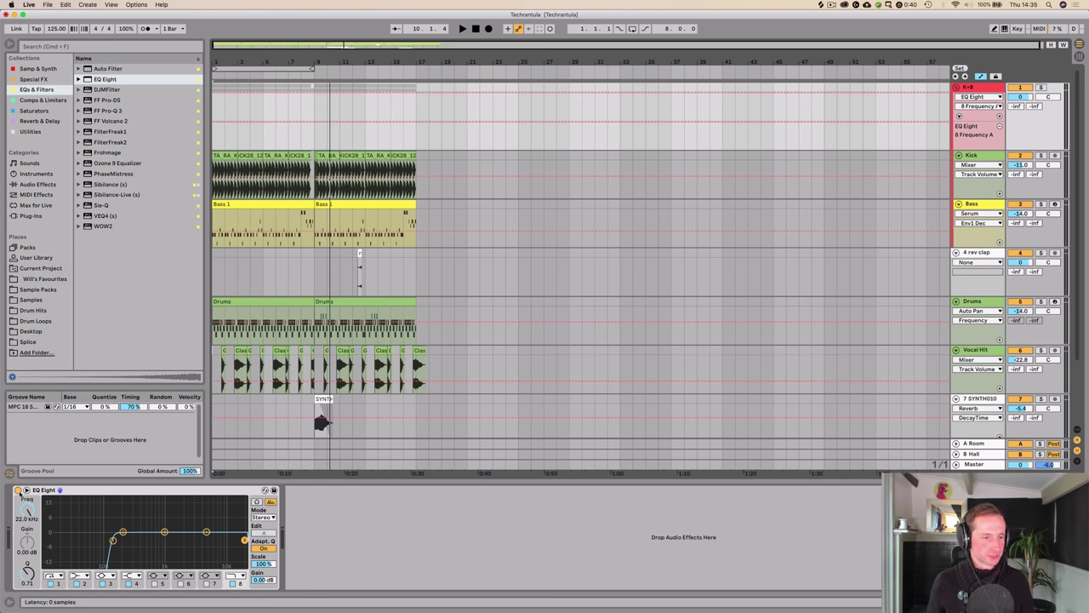
# Step: Automate the K+B EQ Eight's Device On in its own lane, on from the start and off at 9.1.1
pyautogui.click(18, 491)
pyautogui.rightClick(18, 492)
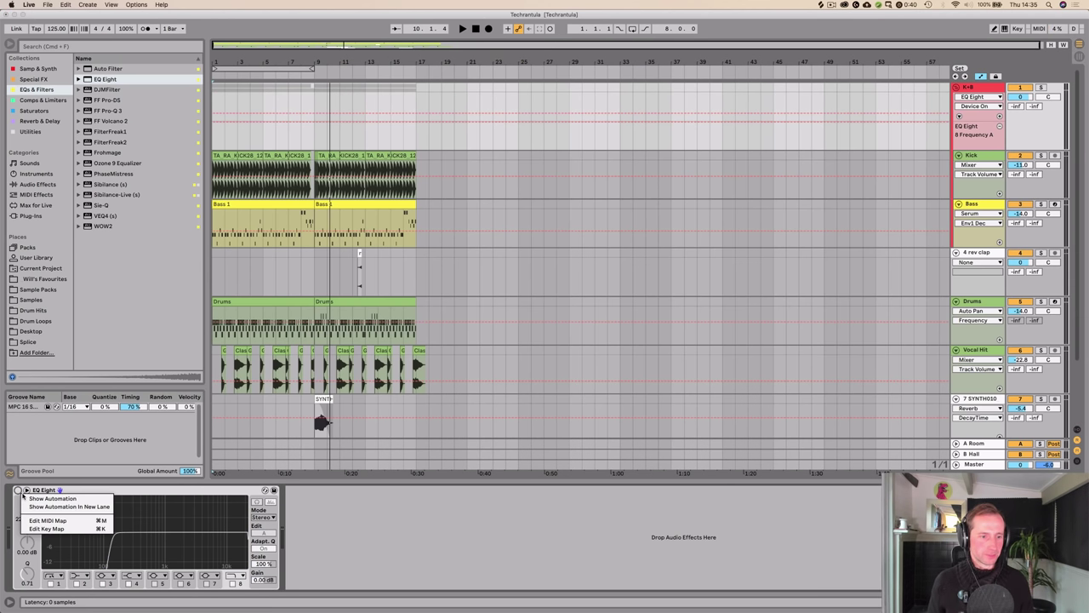
pyautogui.click(37, 506)
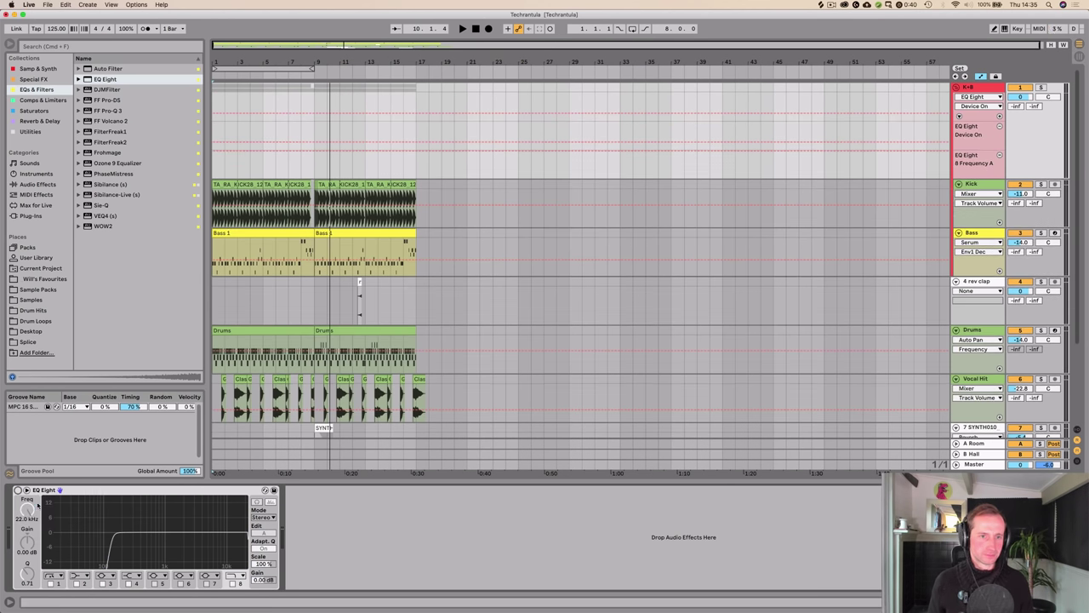
pyautogui.click(330, 145)
pyautogui.moveTo(316, 143); pyautogui.dragTo(250, 130)
pyautogui.moveTo(329, 138); pyautogui.dragTo(314, 139)
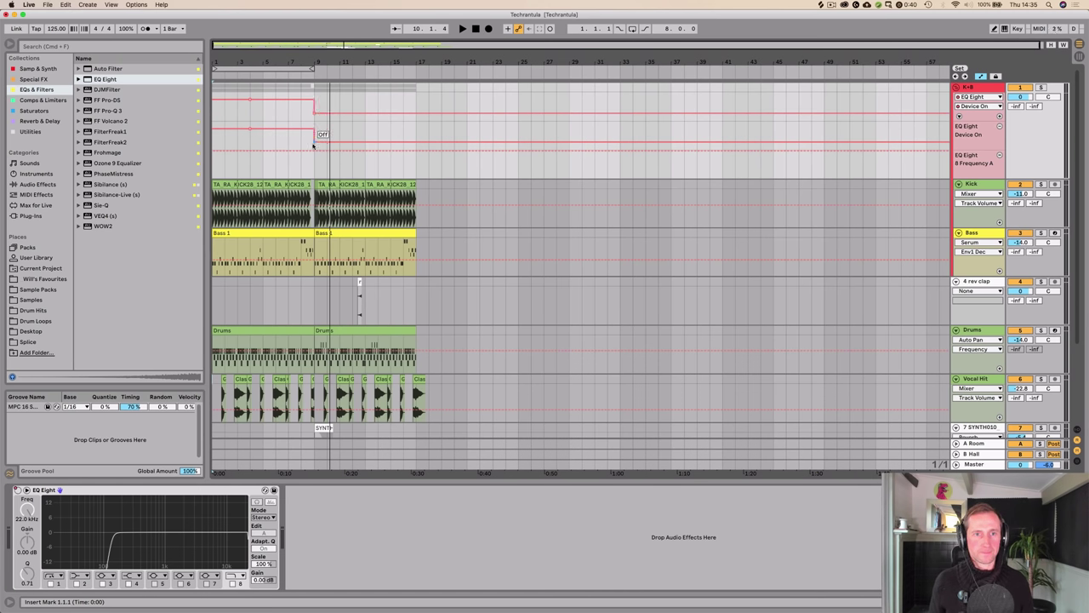
pyautogui.press('space')
pyautogui.press('space')
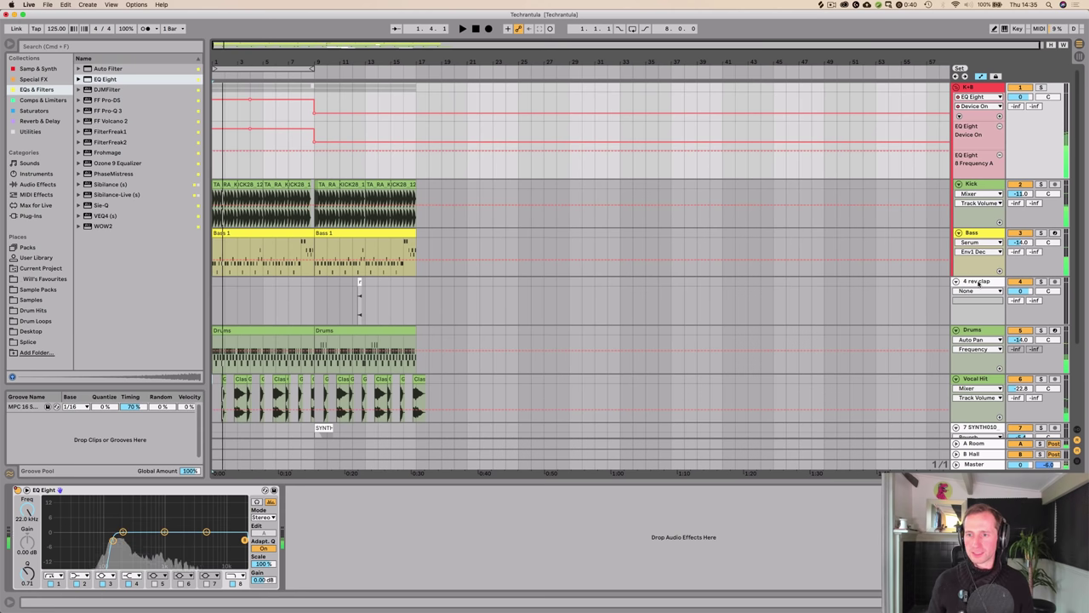
# Step: Insert an audio track below the rev clap track and name it Riser
pyautogui.click(977, 282)
pyautogui.press('super+t')
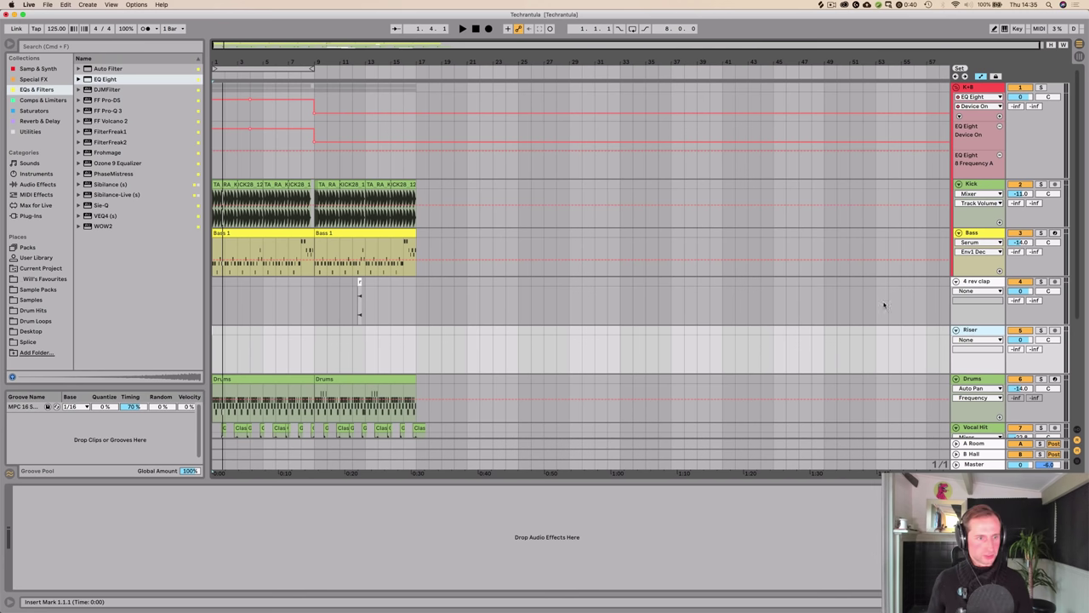
# Step: Open the Sweeps Up folder inside FX Sweeps in the Samples library
pyautogui.click(29, 301)
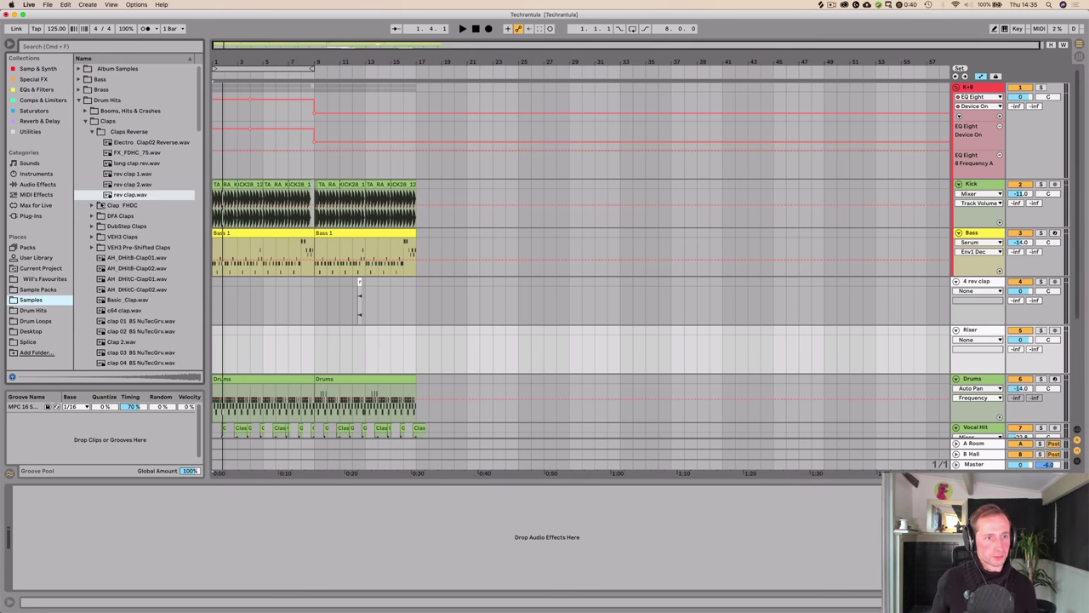
pyautogui.click(85, 103)
pyautogui.click(79, 100)
pyautogui.click(93, 132)
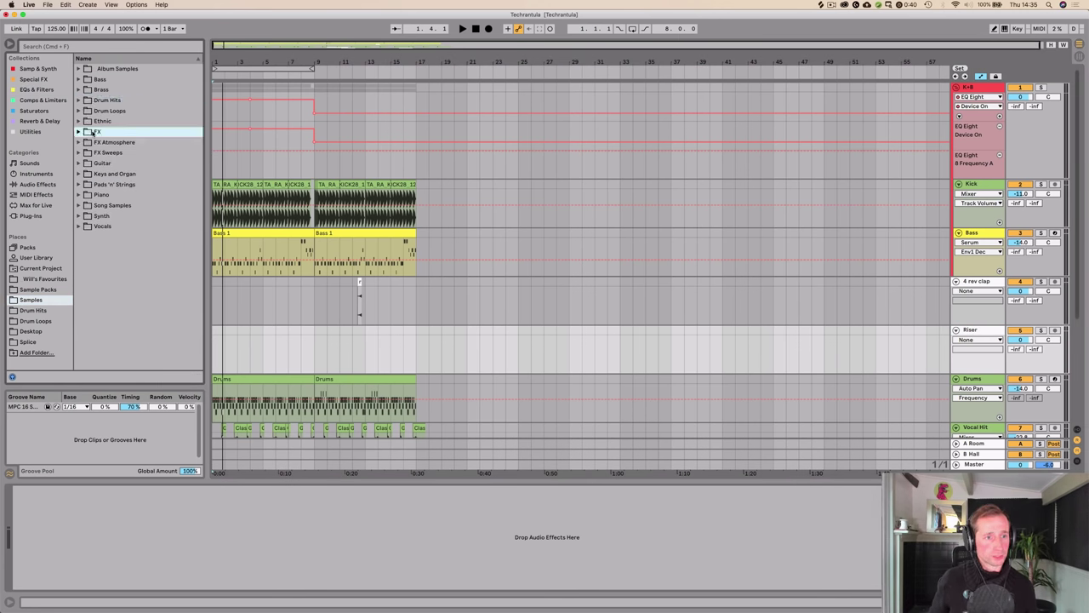
pyautogui.press('Down')
pyautogui.press('Down')
pyautogui.press('Right')
pyautogui.press('Down')
pyautogui.press('Down')
pyautogui.press('Right')
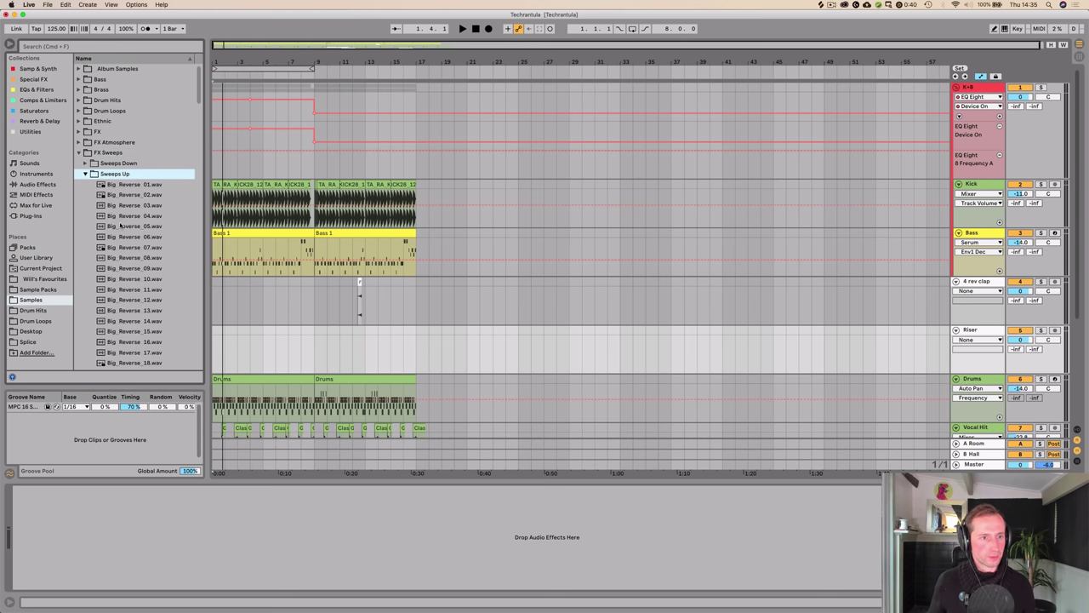
# Step: Audition upward sweep samples and place VMH1 FX Sounds 150 medium.wav on the Riser track at 1.1.1
pyautogui.click(123, 225)
pyautogui.click(127, 186)
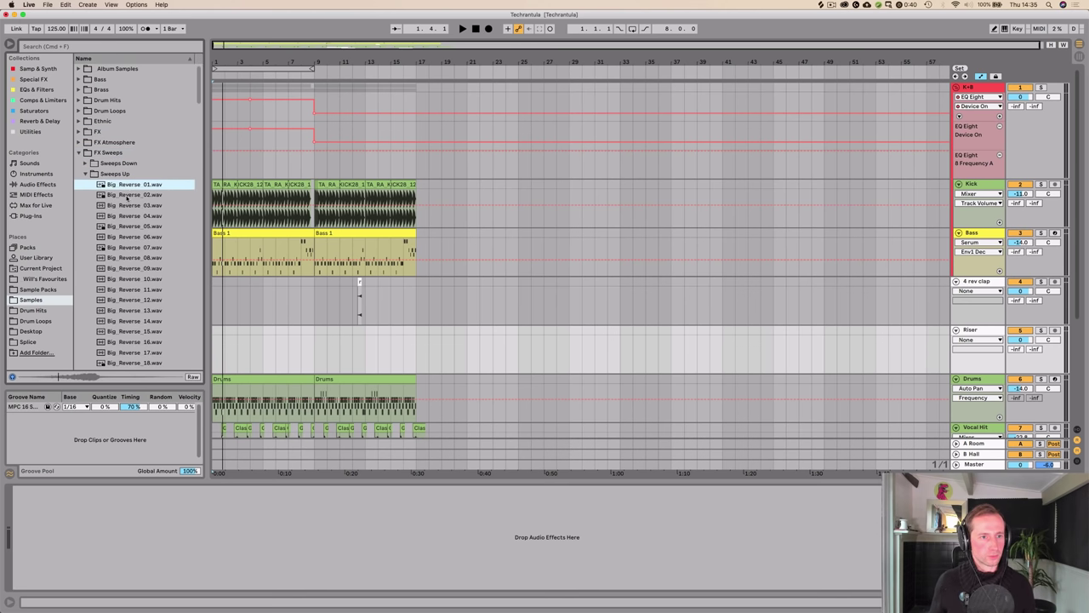
pyautogui.click(128, 196)
pyautogui.scroll(-10, 123, 221)
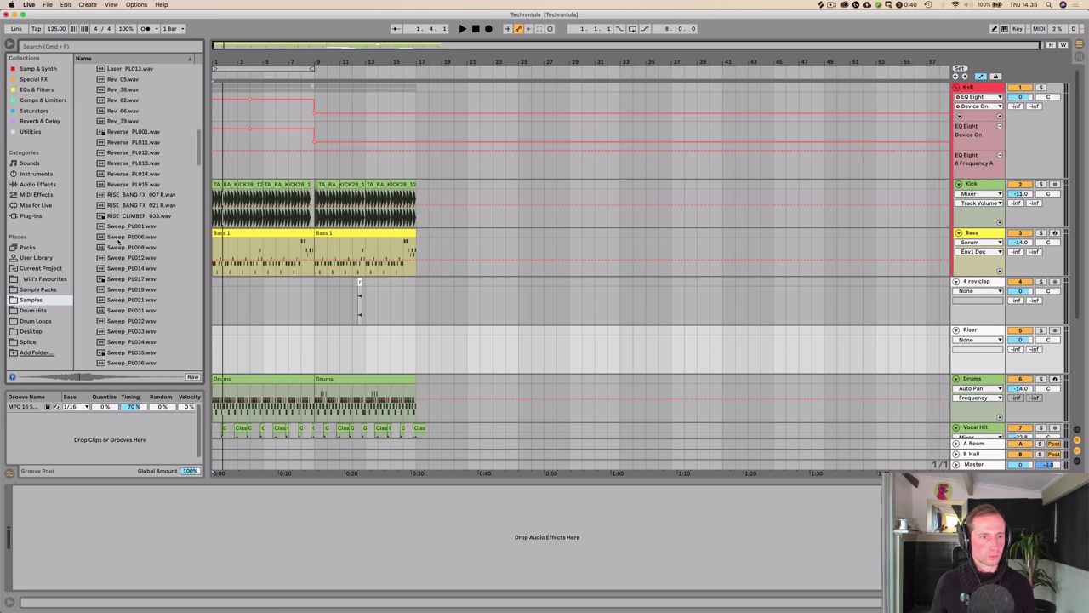
pyautogui.click(119, 238)
pyautogui.scroll(-2, 136, 217)
pyautogui.click(136, 212)
pyautogui.scroll(-5, 132, 215)
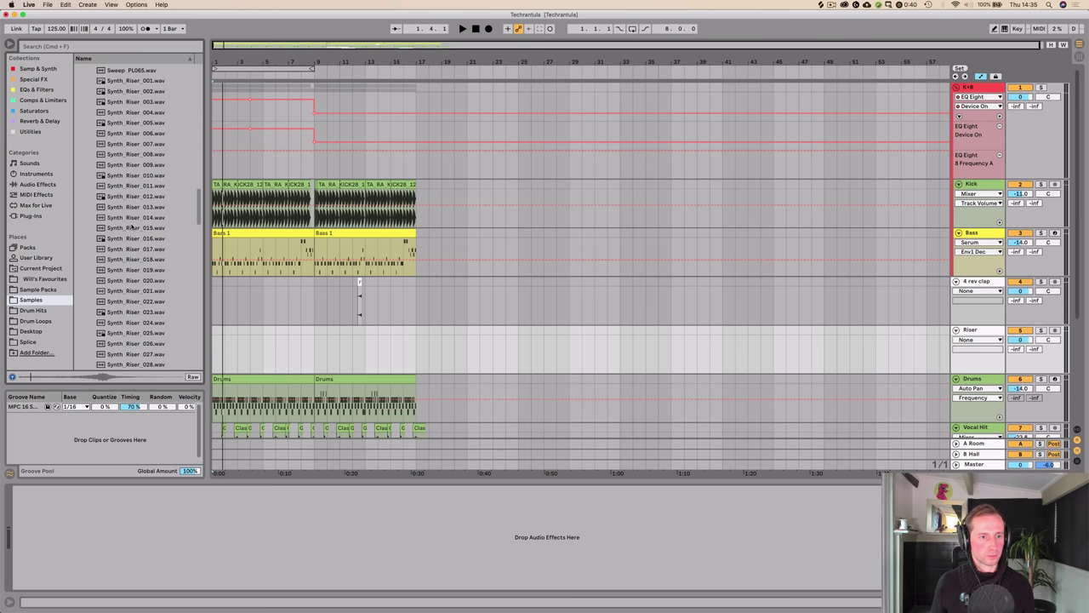
pyautogui.click(132, 227)
pyautogui.scroll(-20, 133, 228)
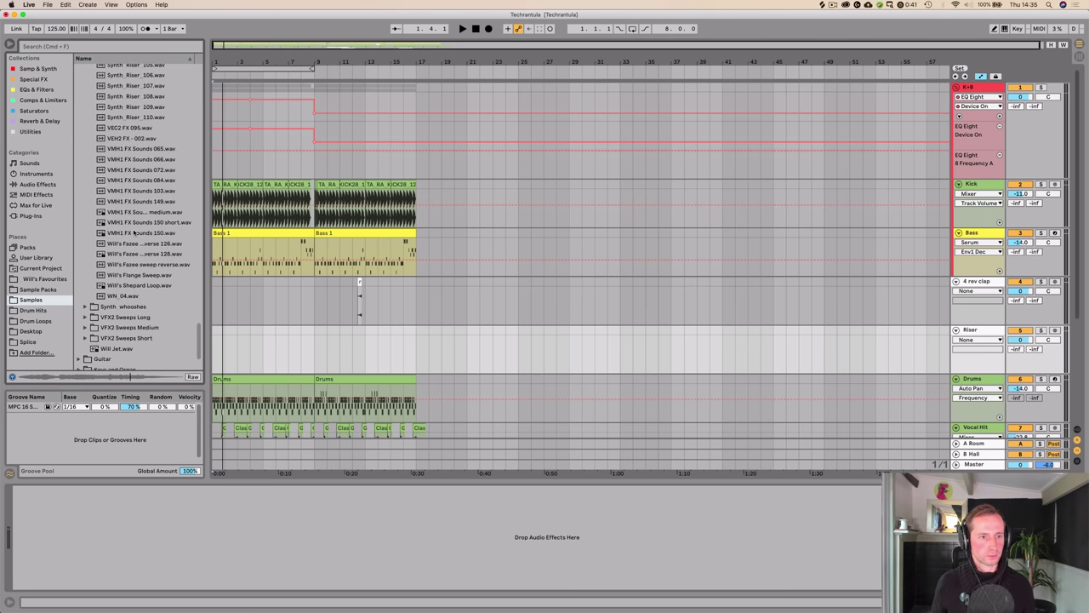
pyautogui.click(126, 208)
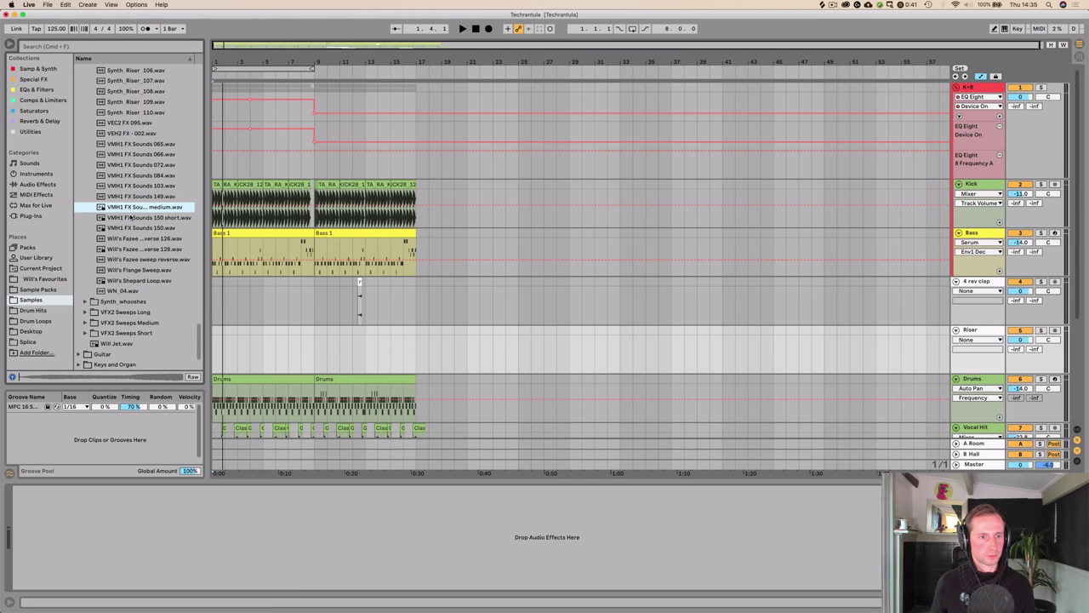
pyautogui.moveTo(244, 287); pyautogui.dragTo(218, 366)
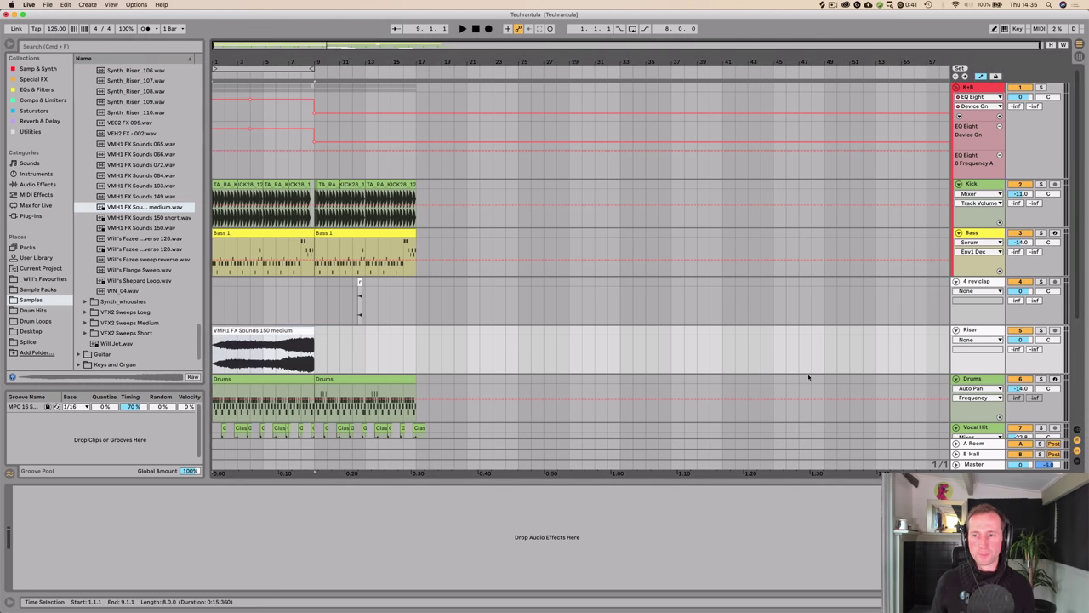
# Step: Lower the Riser track's volume to -22 dB and play the arrangement through the EQ change at bar 9
pyautogui.moveTo(1017, 341); pyautogui.dragTo(1018, 359)
pyautogui.press('space')
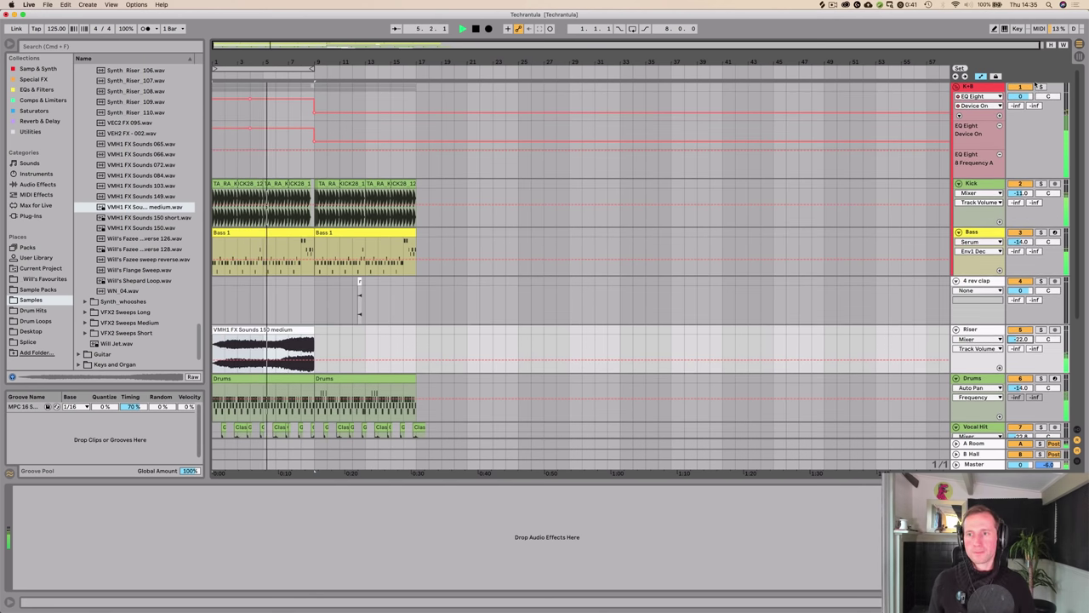
pyautogui.click(987, 86)
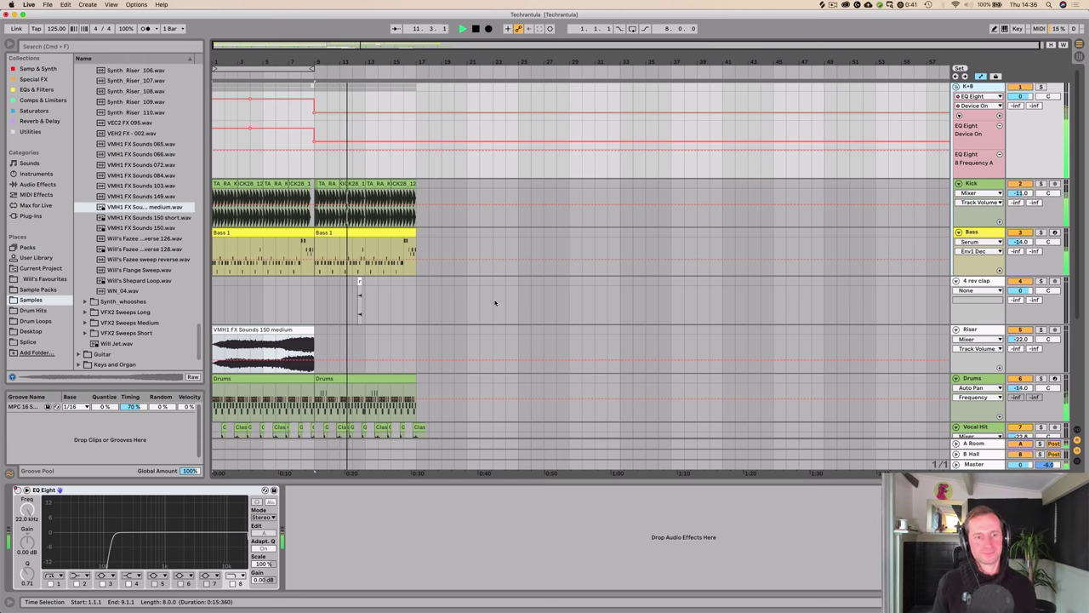
pyautogui.moveTo(264, 361)
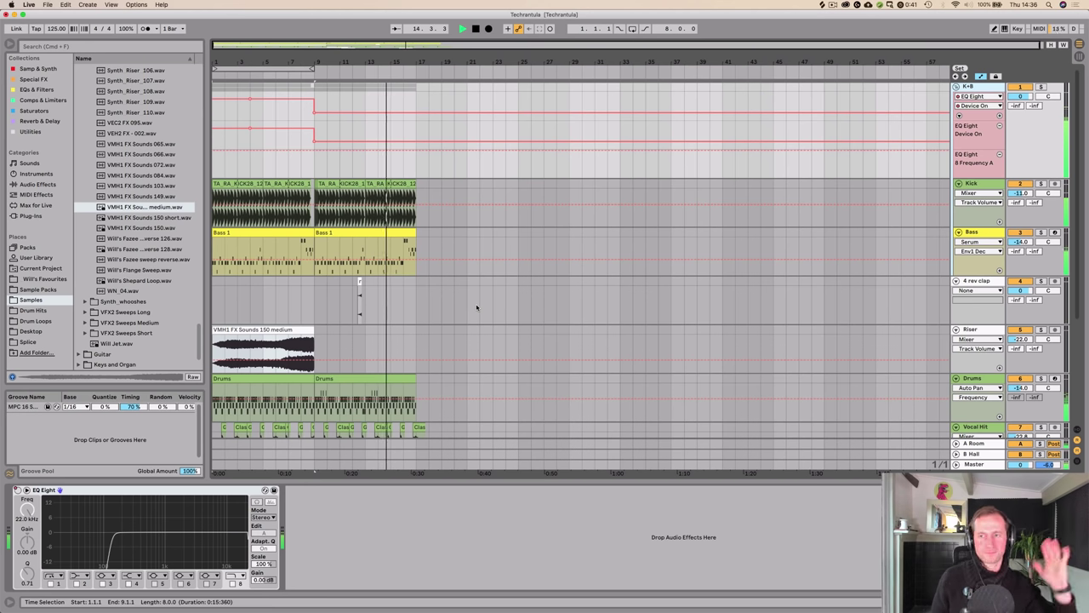
pyautogui.press('space')
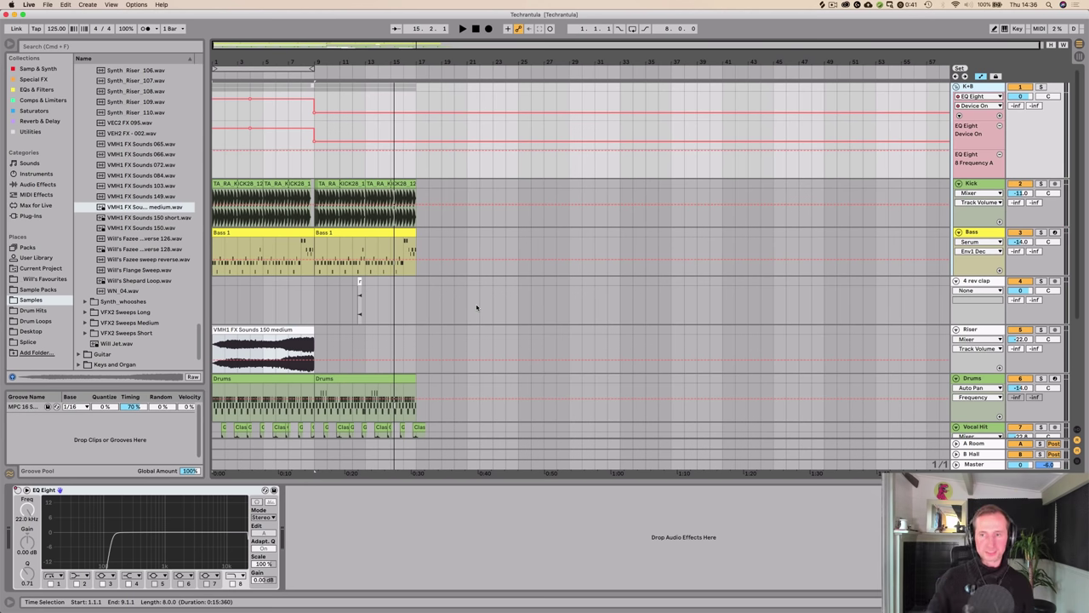
# Step: Fold the K+B group, solo it and listen to it around the bar 9 transition
pyautogui.click(957, 87)
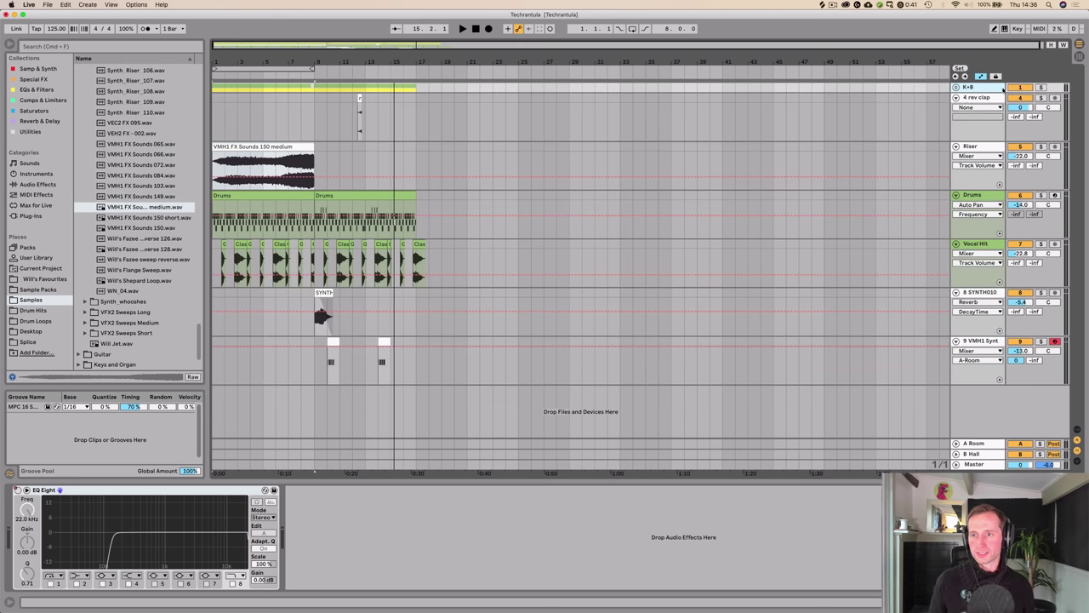
pyautogui.click(1040, 86)
pyautogui.press('space')
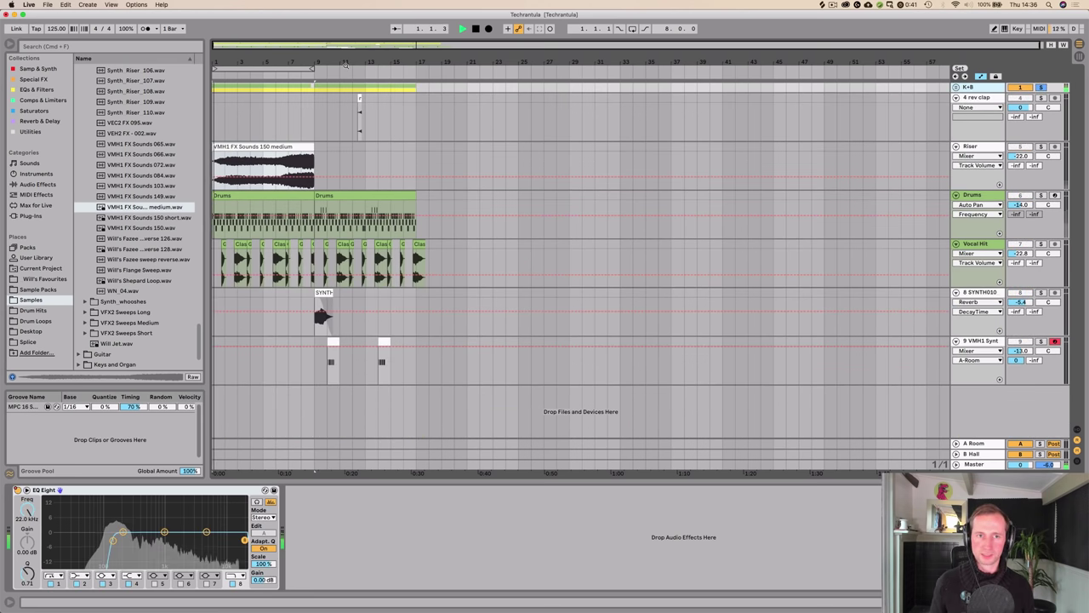
pyautogui.click(313, 66)
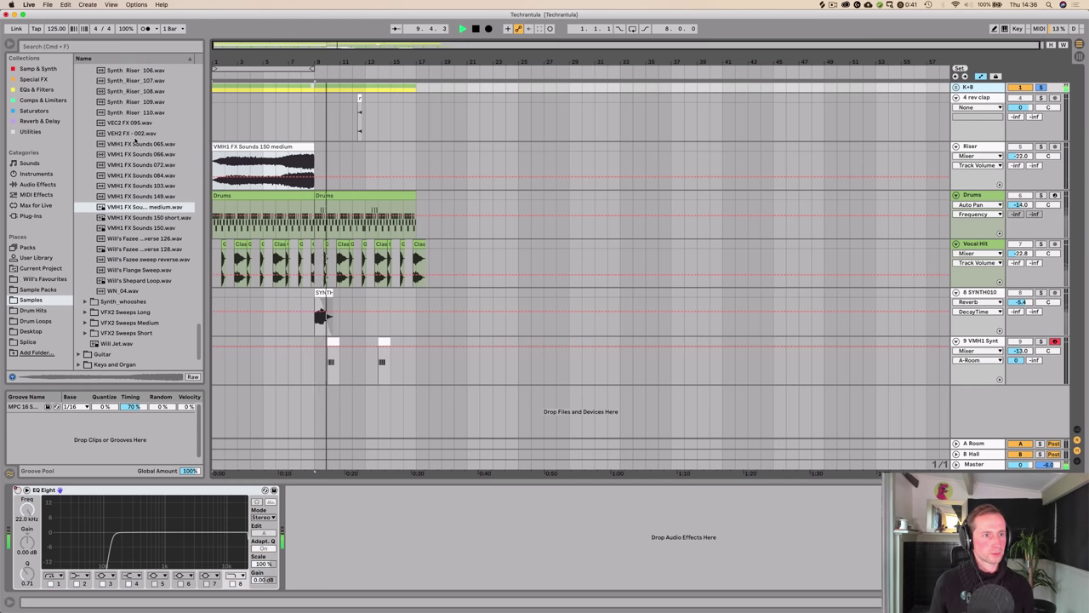
pyautogui.press('space')
# Step: Add the Saturator preset A Bit Warmer before EQ Eight on the K+B group and collapse the preset list
pyautogui.click(36, 110)
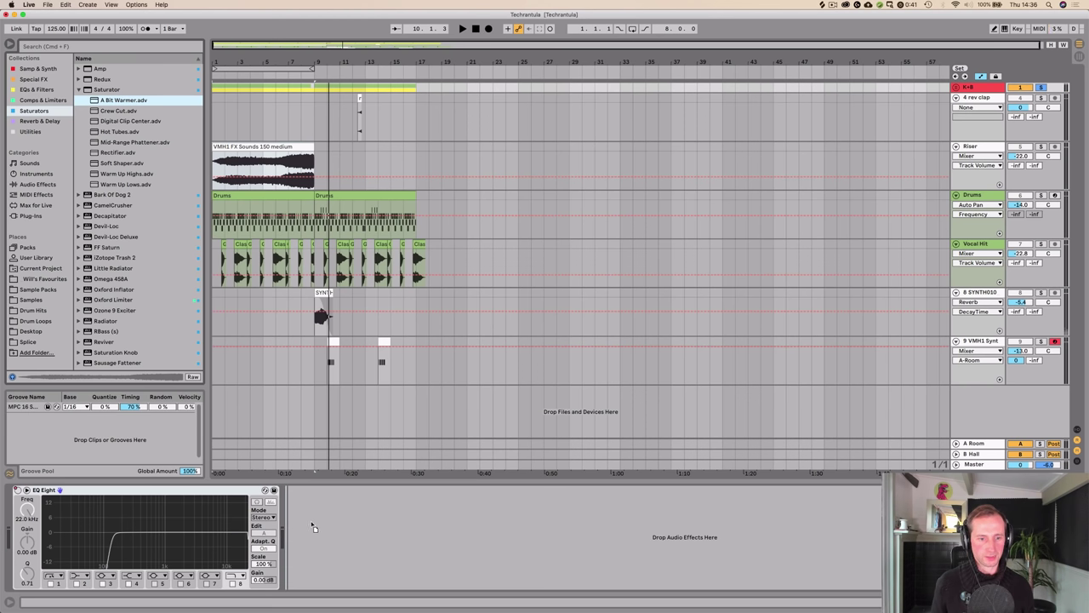
pyautogui.moveTo(17, 517); pyautogui.dragTo(15, 514)
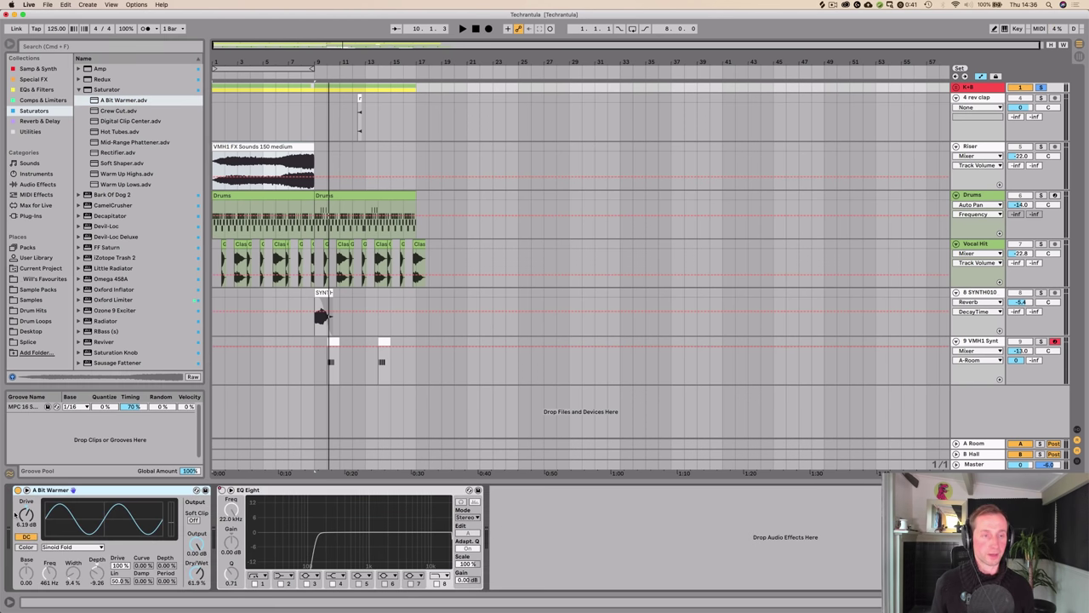
pyautogui.click(78, 90)
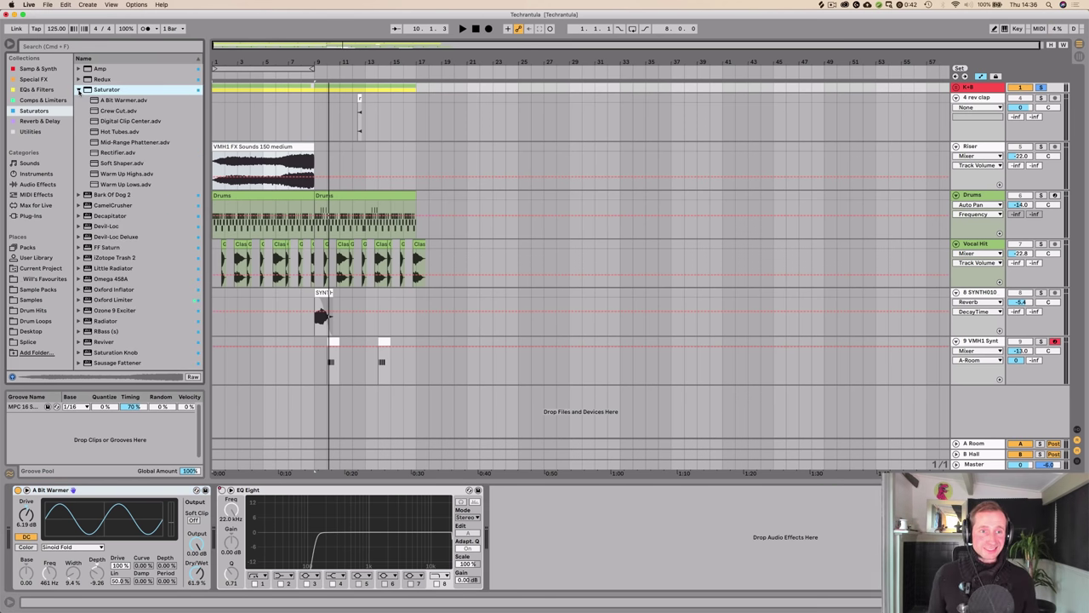
pyautogui.click(78, 89)
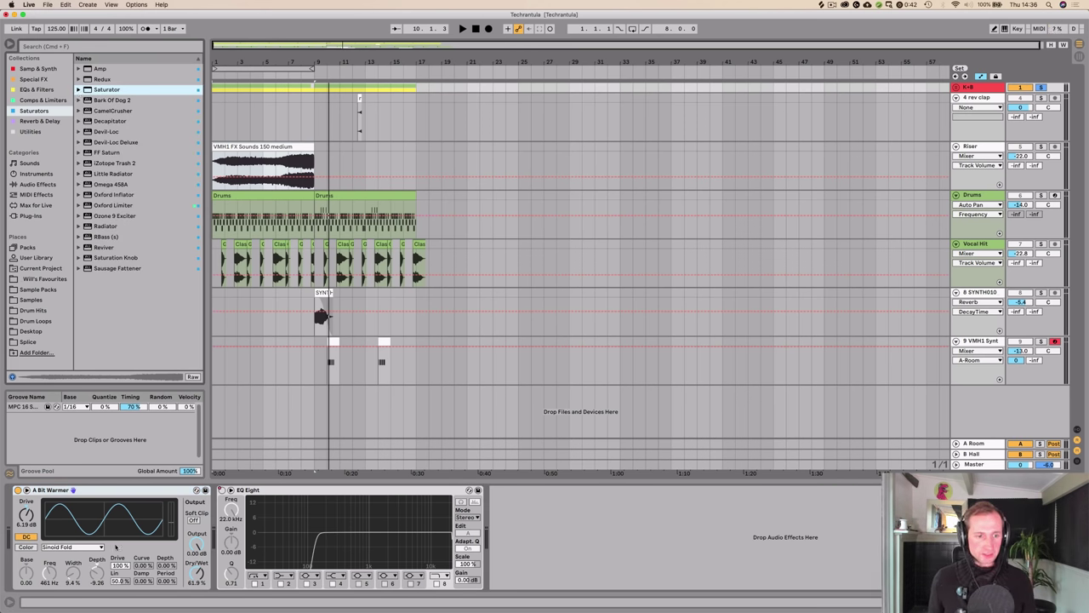
# Step: Reset the saturator's Dry/Wet to zero and raise it to 33.6 % while playing the soloed K+B group
pyautogui.moveTo(199, 574); pyautogui.dragTo(198, 595)
pyautogui.press('space')
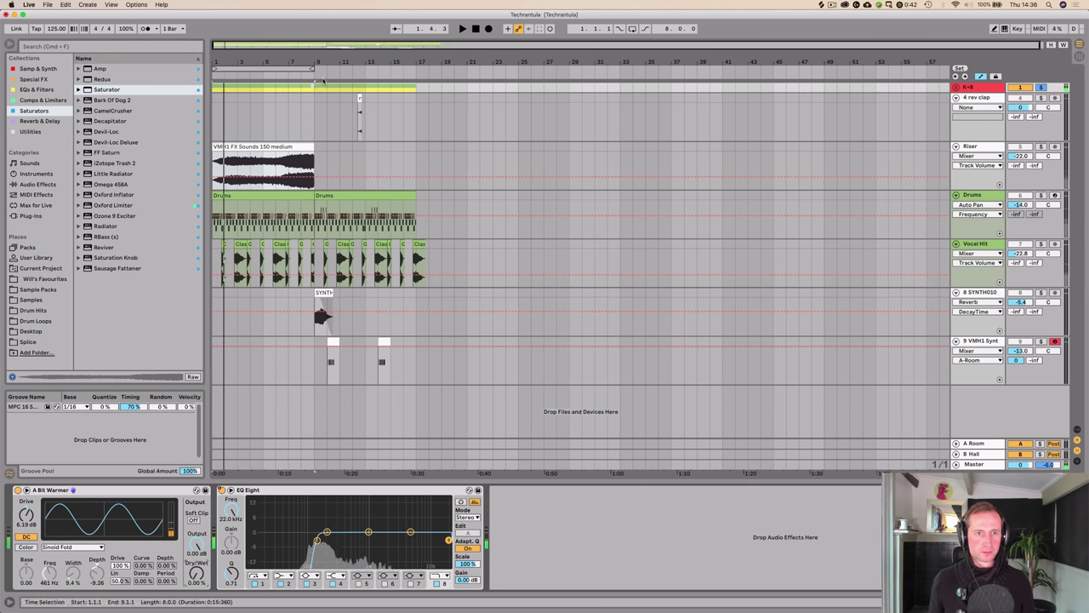
pyautogui.click(306, 75)
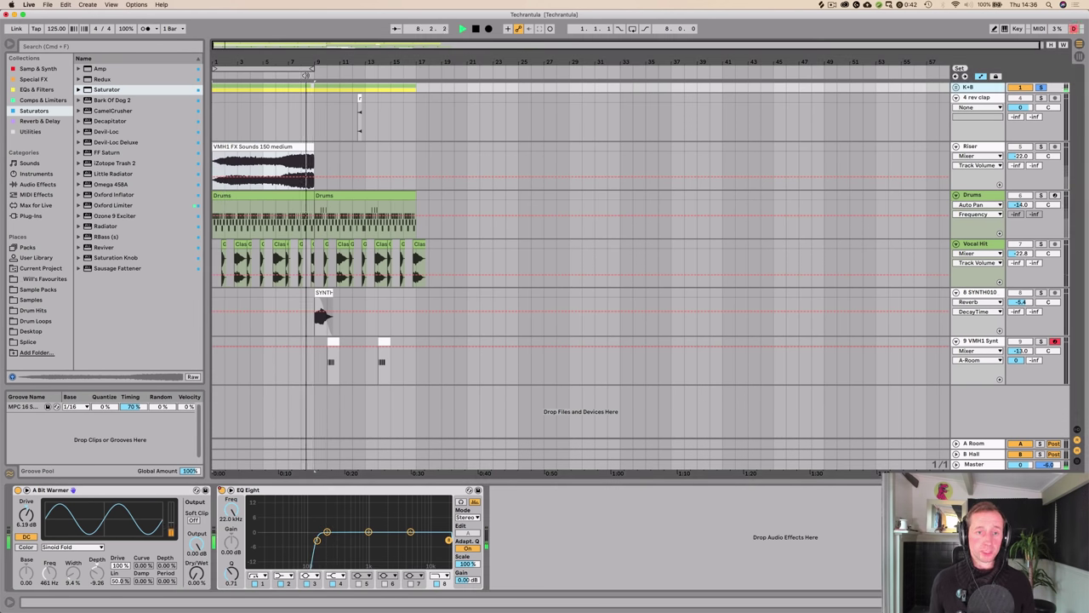
pyautogui.click(196, 573)
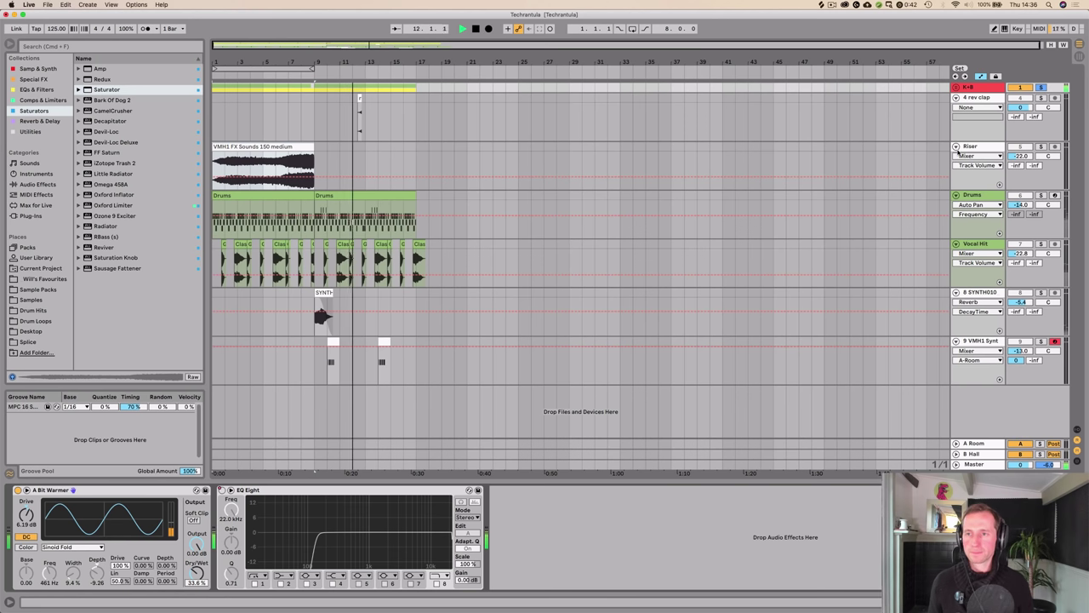
# Step: Solo the Drums track in place of the K+B group
pyautogui.click(1040, 198)
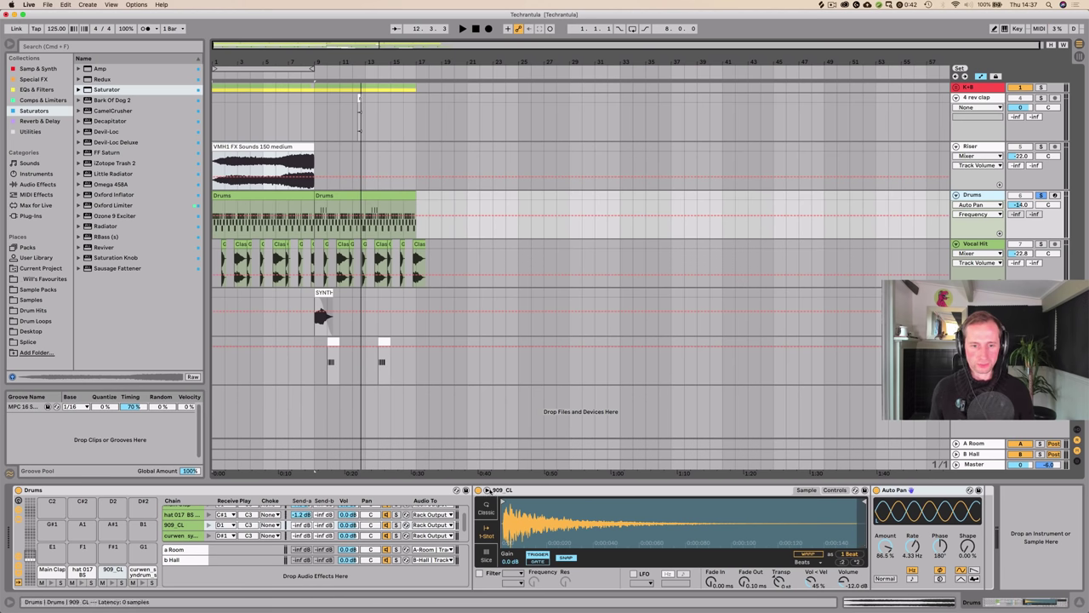
# Step: Add EQ Eight to the hat 017 chain of the Drums rack and set its low cut to 240 Hz during playback
pyautogui.press('space')
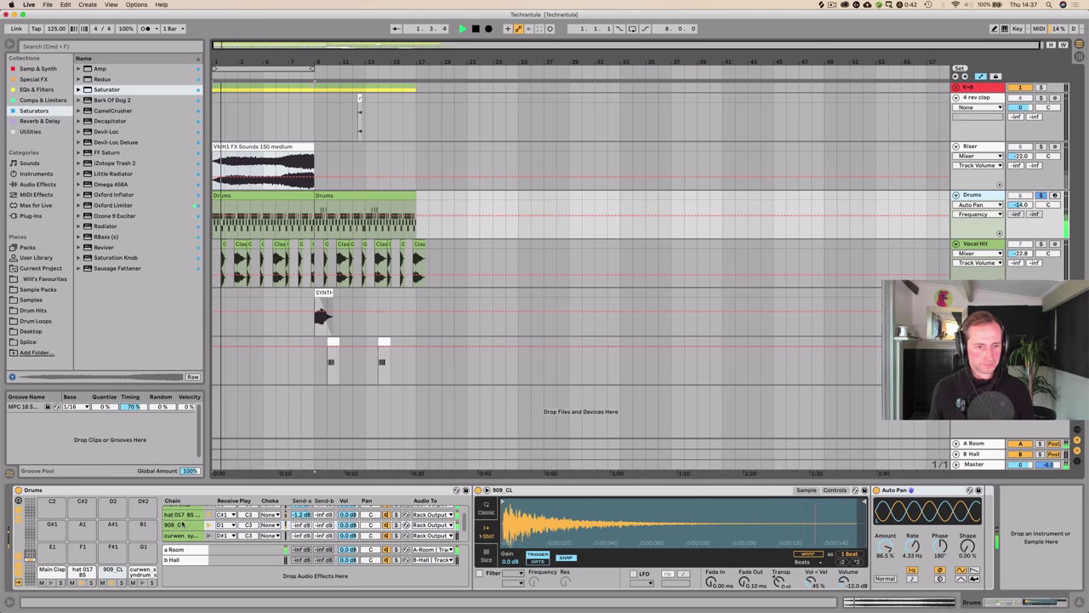
pyautogui.click(36, 89)
pyautogui.click(96, 78)
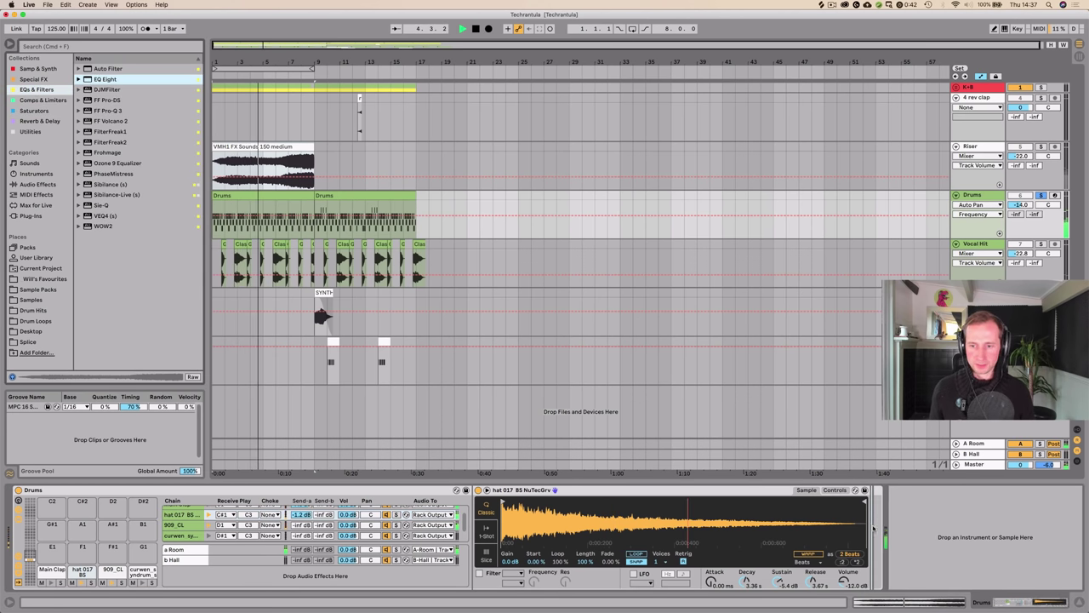
pyautogui.moveTo(874, 529); pyautogui.dragTo(932, 540)
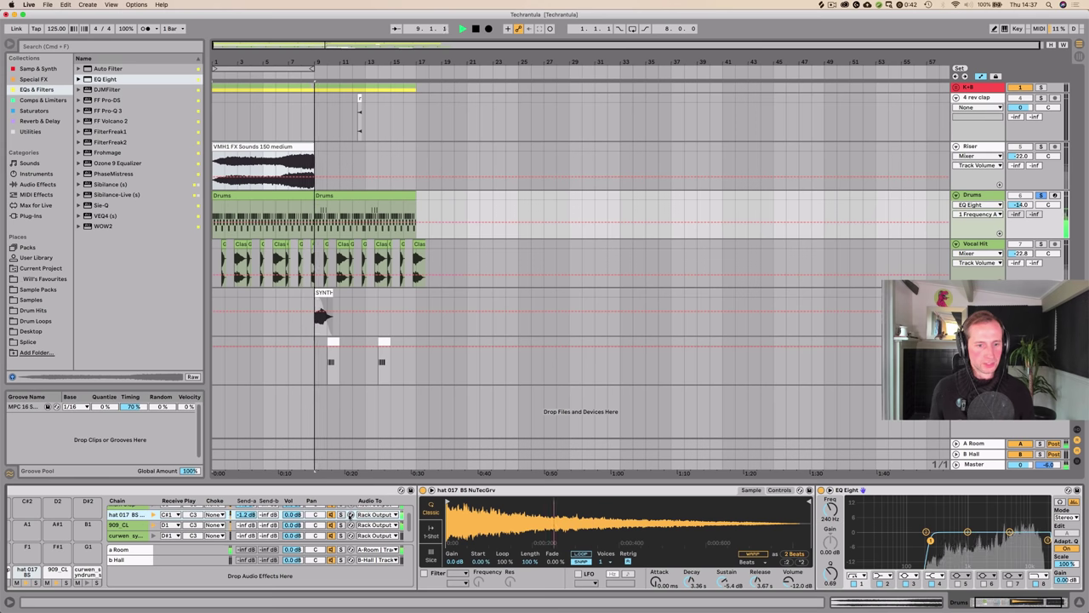
pyautogui.click(341, 515)
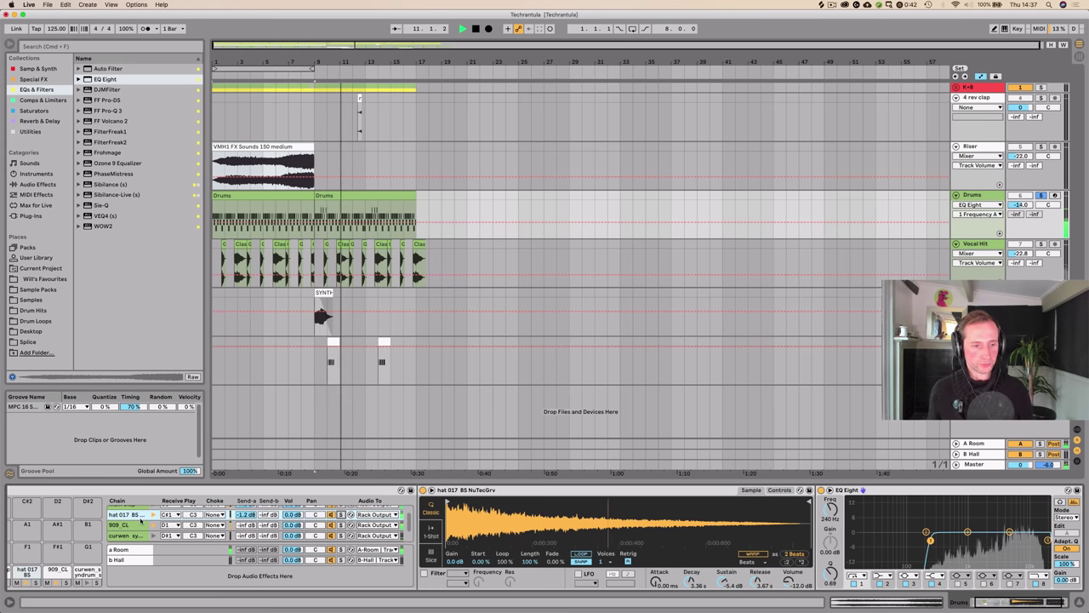
# Step: Solo the 909_CL chain, add EQ Eight before its Auto Pan and set the low cut to 156 Hz
pyautogui.click(230, 525)
pyautogui.click(340, 524)
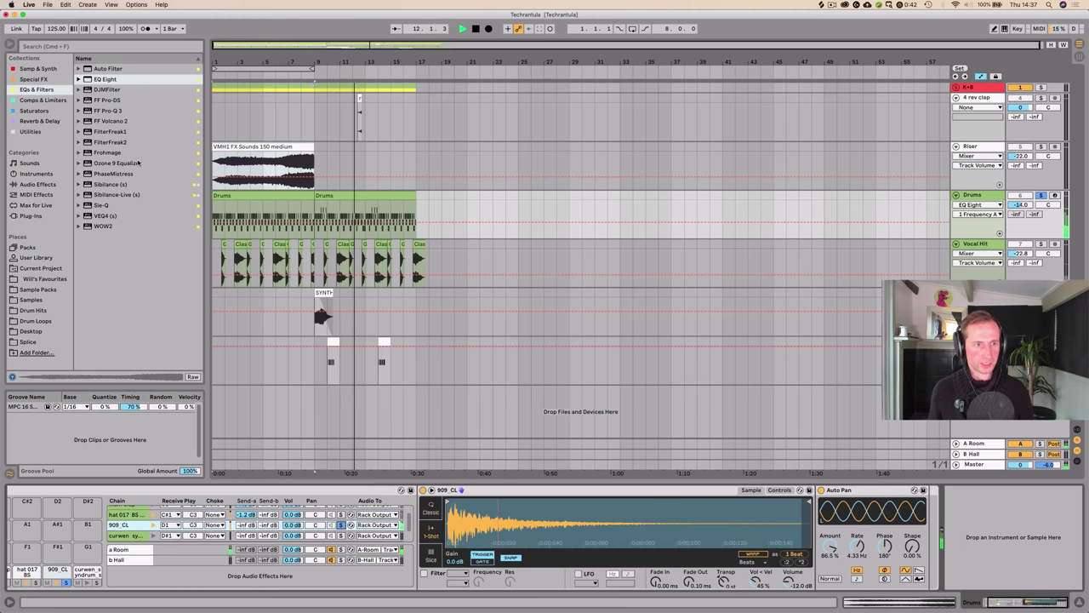
pyautogui.moveTo(109, 82)
pyautogui.mouseDown()
pyautogui.moveTo(511, 425)
pyautogui.moveTo(742, 554)
pyautogui.moveTo(817, 526)
pyautogui.mouseUp()
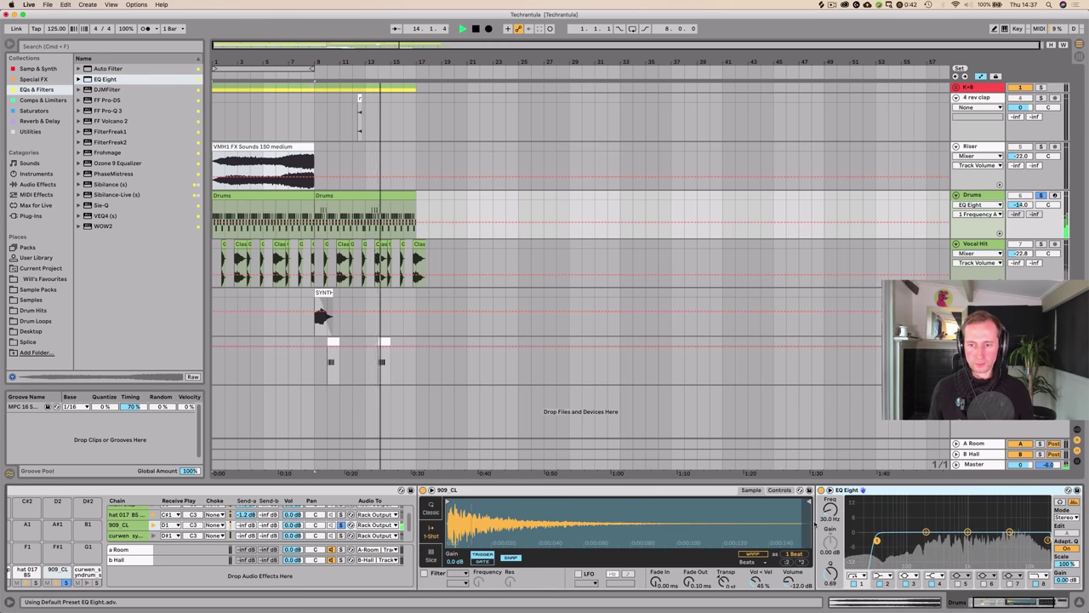
pyautogui.moveTo(971, 540); pyautogui.dragTo(920, 541)
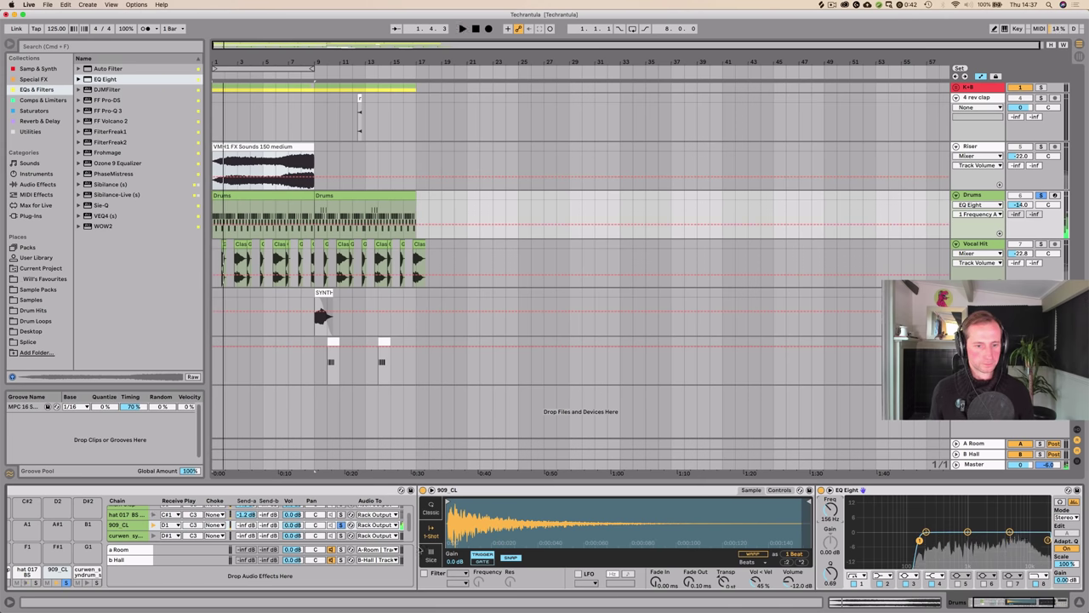
# Step: Add EQ Eight before the saturator on the Main Clap chain and set its low cut to 122 Hz
pyautogui.scroll(1, 123, 519)
pyautogui.click(123, 509)
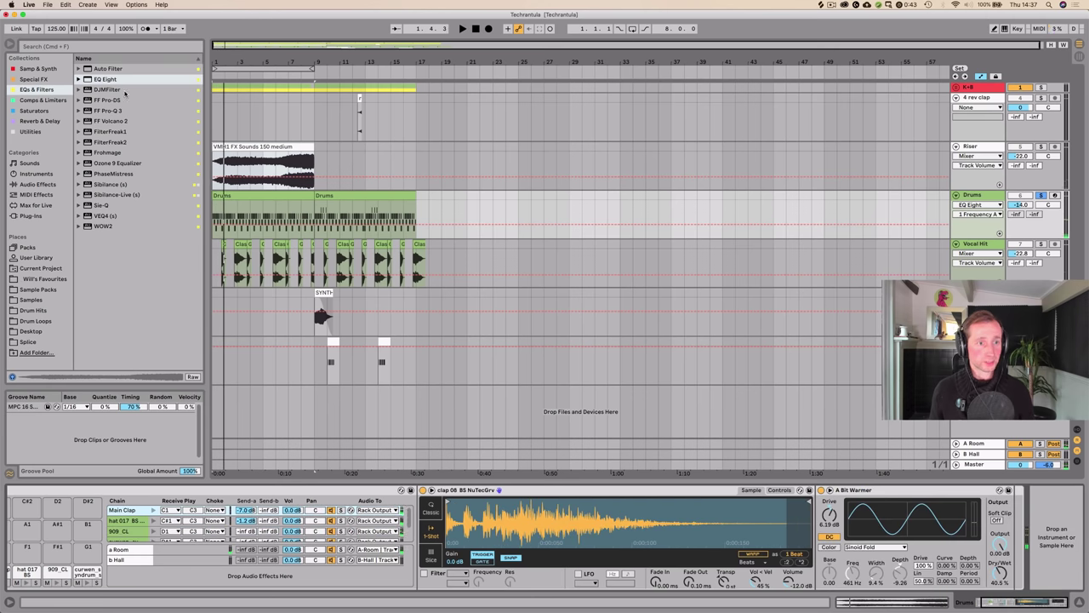
pyautogui.click(114, 80)
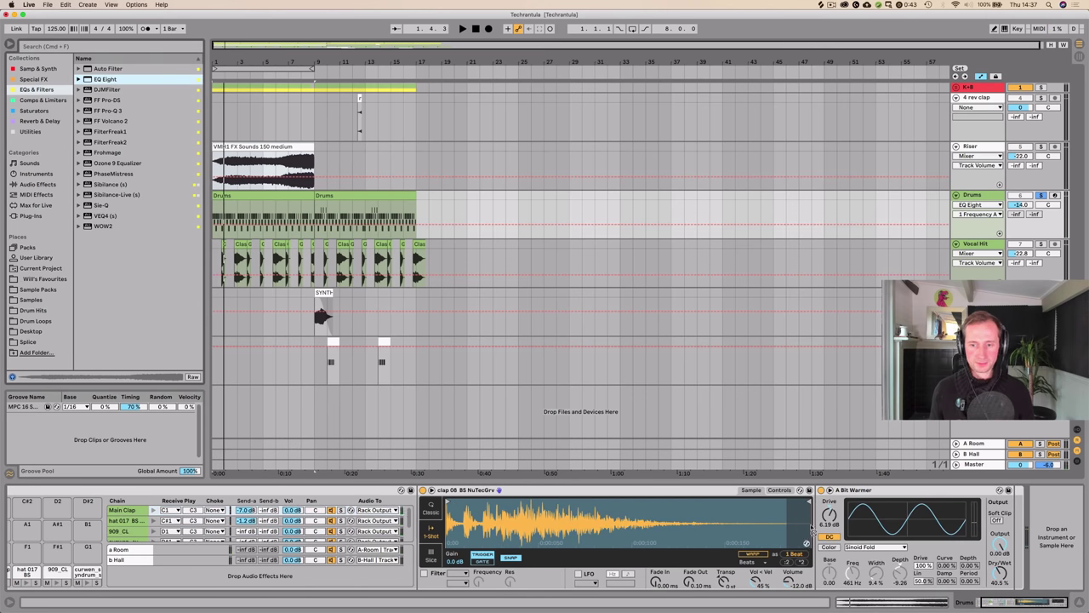
pyautogui.moveTo(811, 528)
pyautogui.mouseDown()
pyautogui.moveTo(1000, 539)
pyautogui.moveTo(912, 540)
pyautogui.mouseUp()
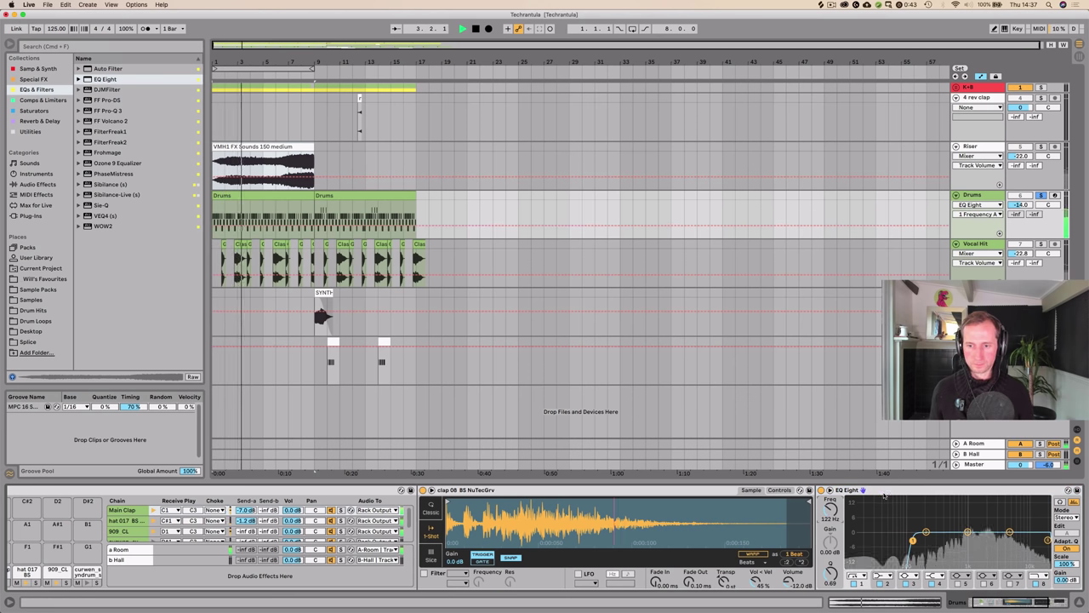
# Step: Shorten all hat 017 notes in the first Drums clip to very short hits and listen to the result
pyautogui.click(254, 407)
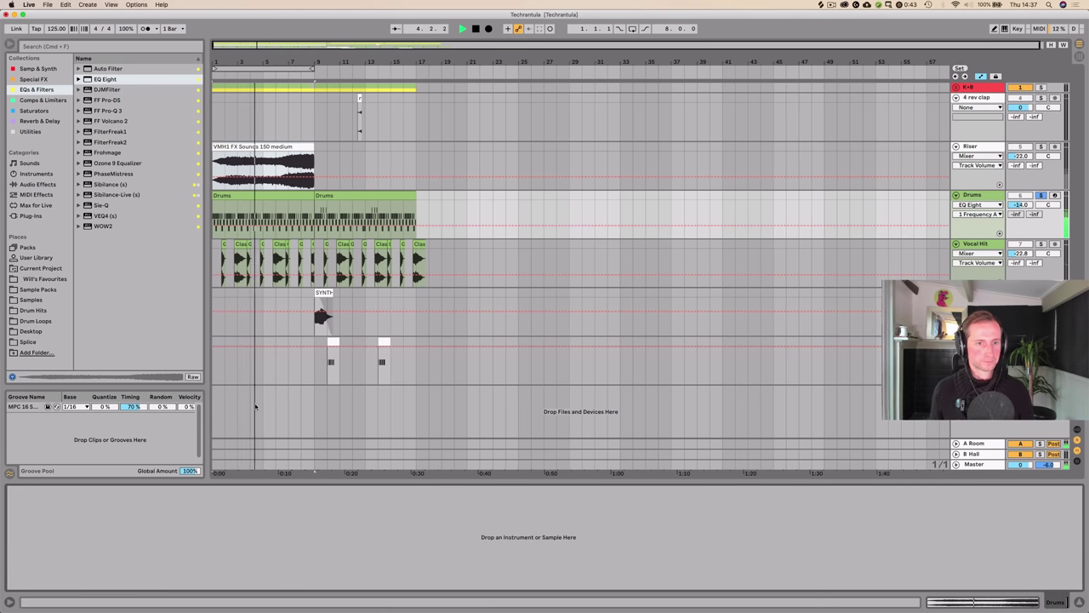
pyautogui.doubleClick(218, 205)
pyautogui.click(215, 485)
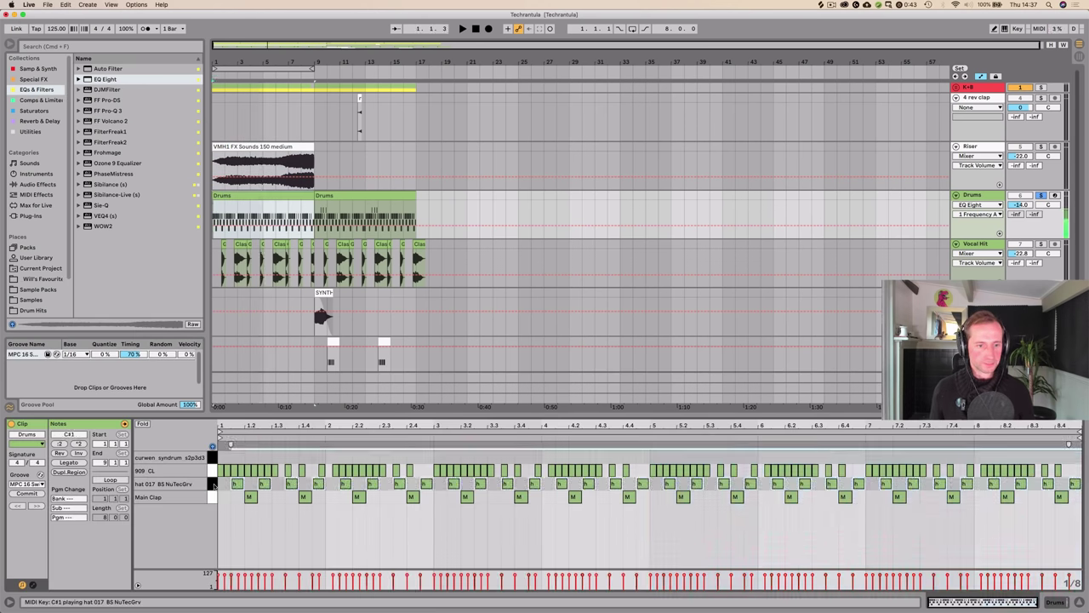
pyautogui.moveTo(231, 425); pyautogui.dragTo(231, 510)
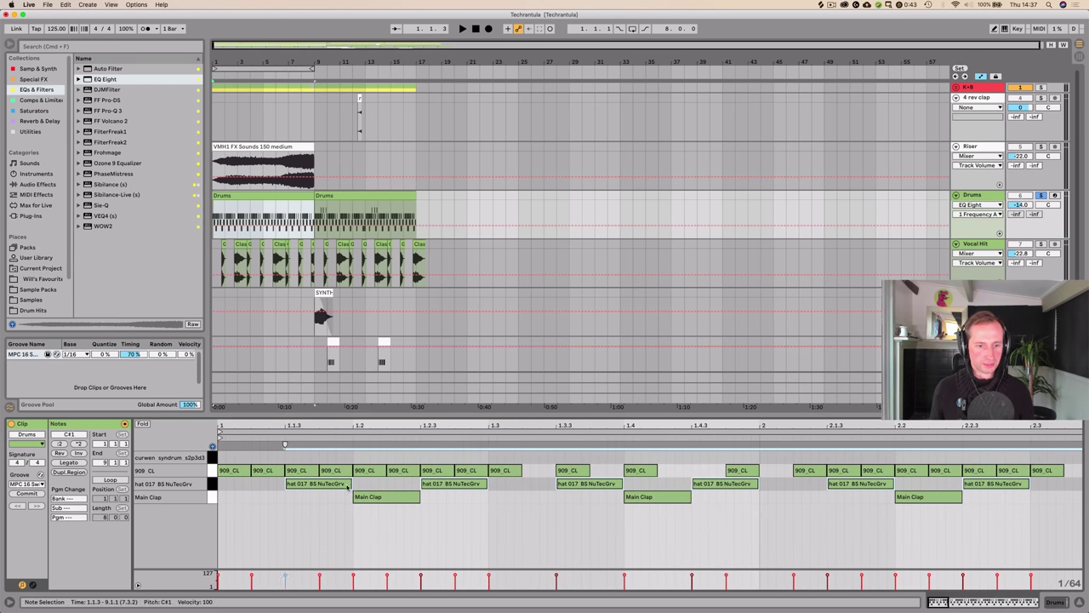
pyautogui.moveTo(351, 483); pyautogui.dragTo(303, 484)
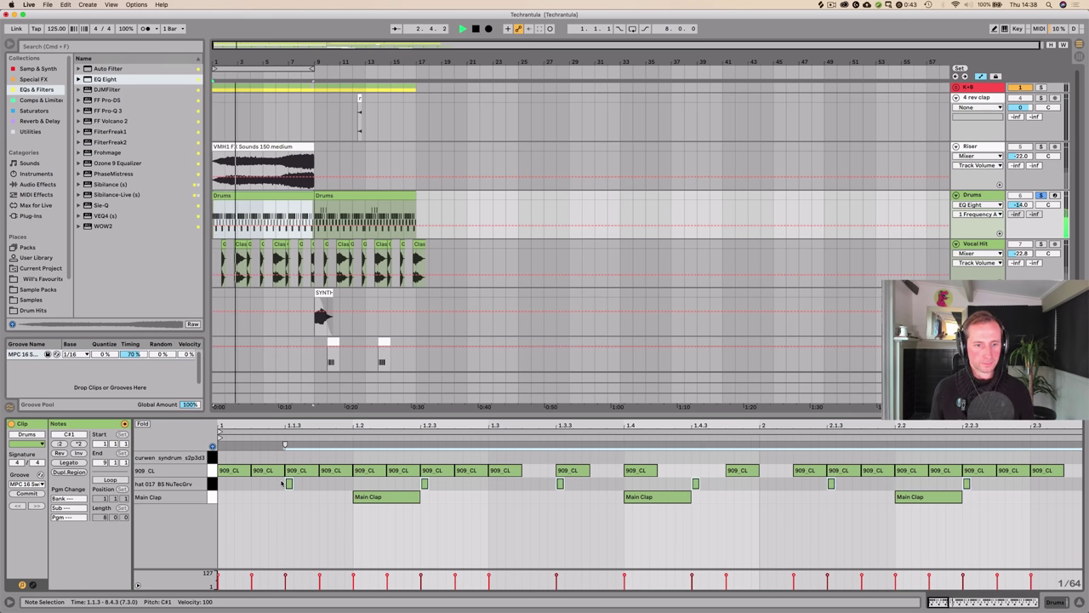
pyautogui.hotkey('shift', 'Tab')
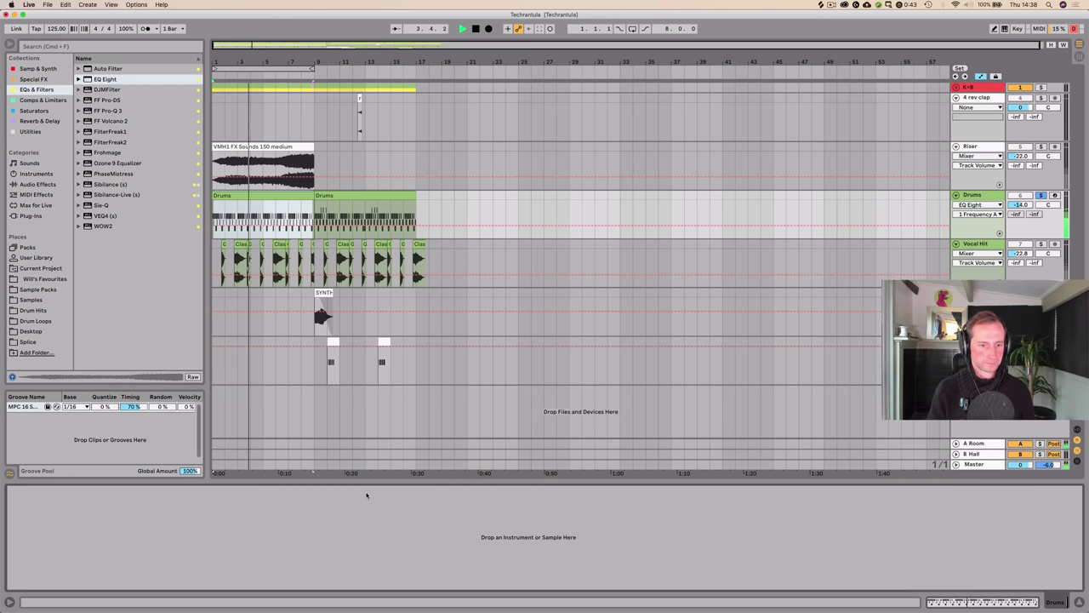
pyautogui.hotkey('shift', 'Tab')
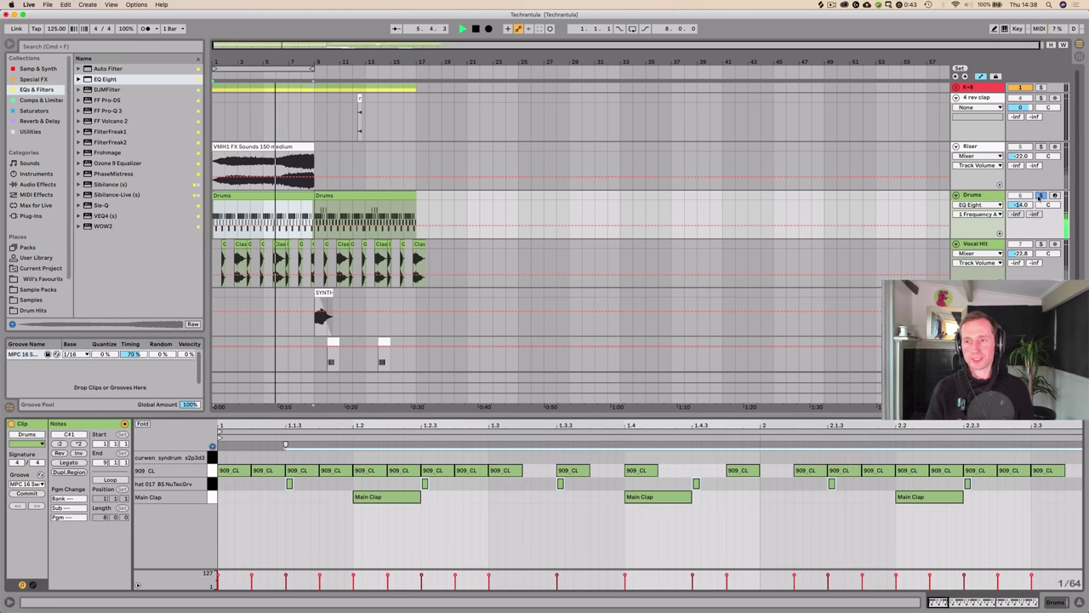
# Step: Unsolo the Drums track, unfold the K+B group and lower its track volume to -2.4 dB
pyautogui.click(1040, 195)
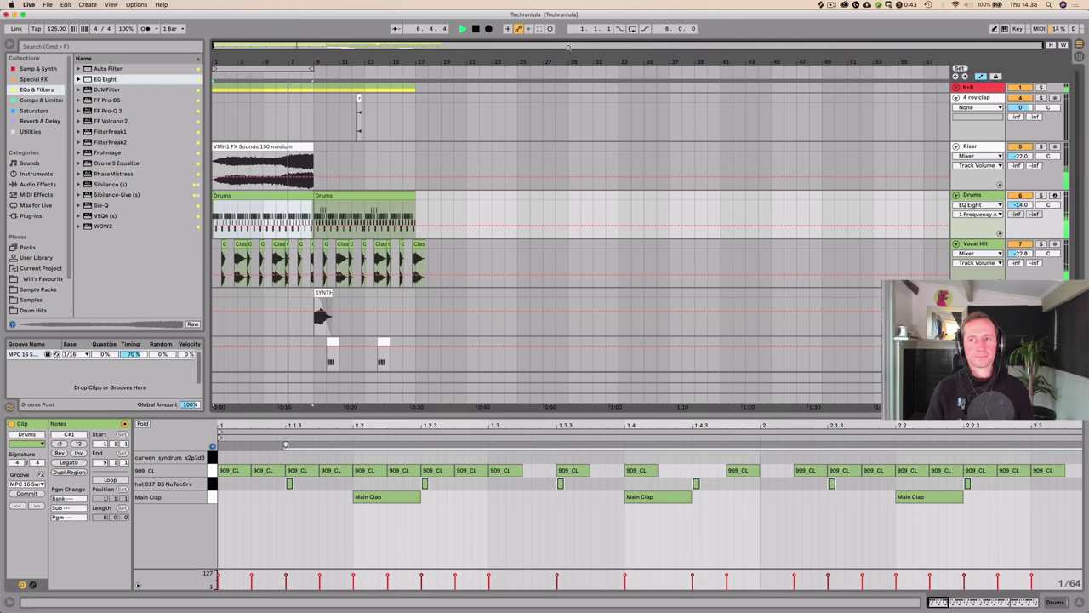
pyautogui.click(958, 87)
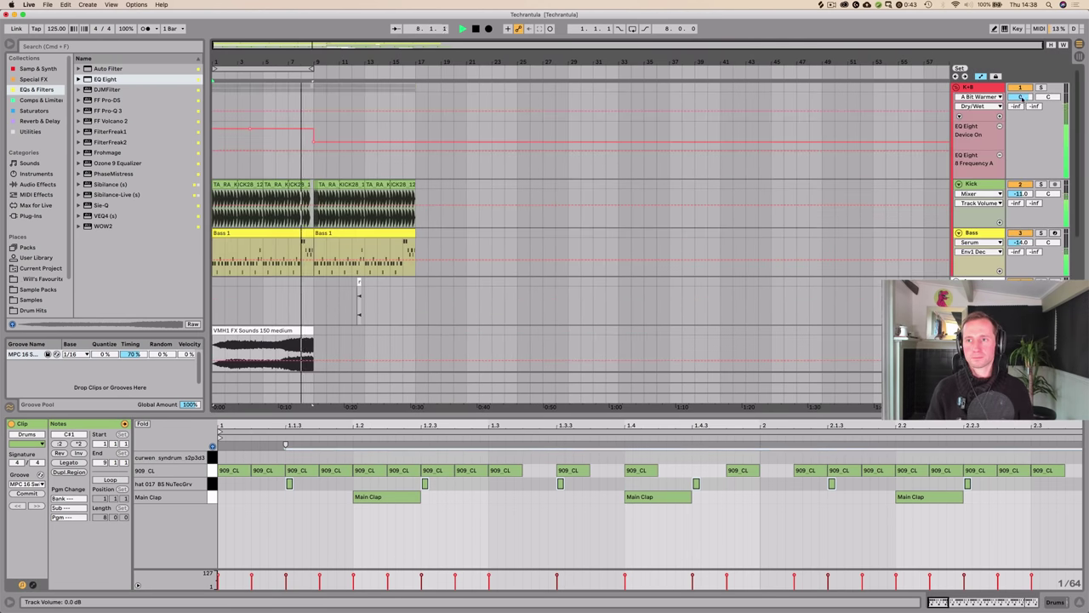
pyautogui.moveTo(1022, 97); pyautogui.dragTo(1022, 100)
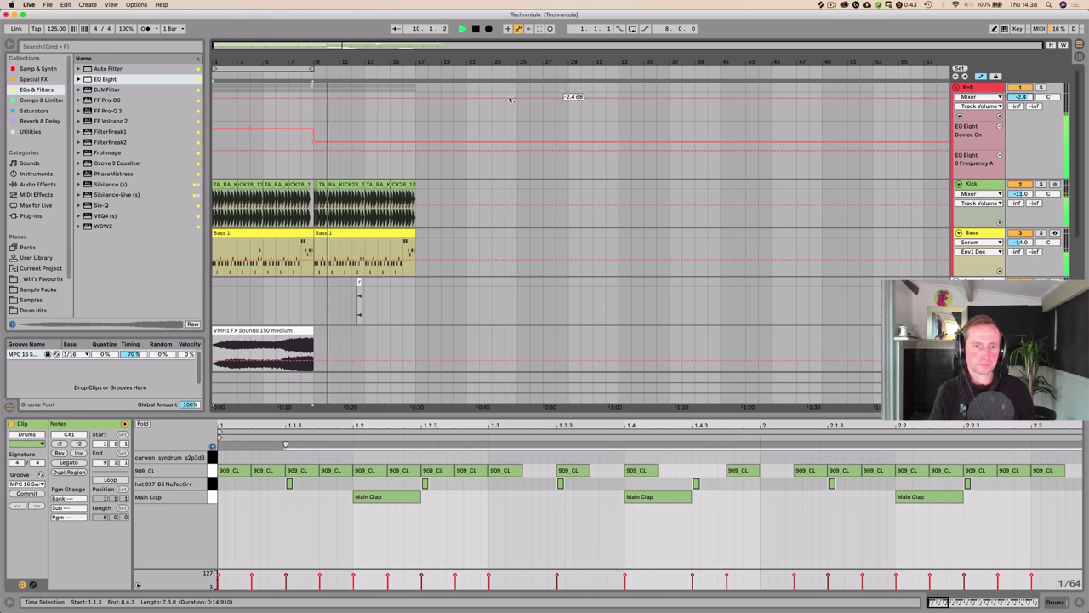
pyautogui.scroll(-10, 292, 236)
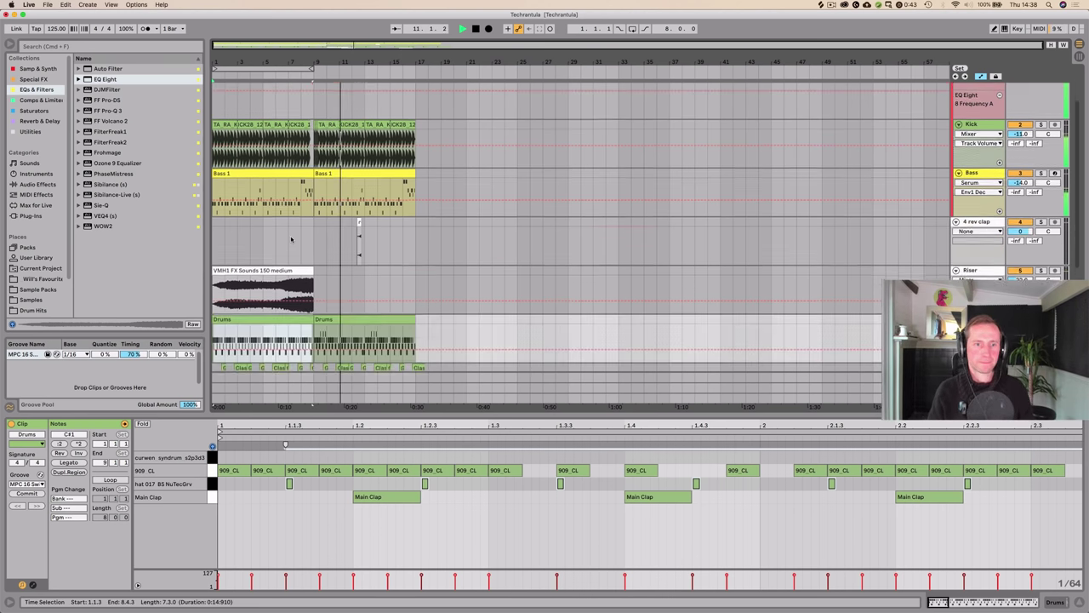
pyautogui.scroll(10, 313, 213)
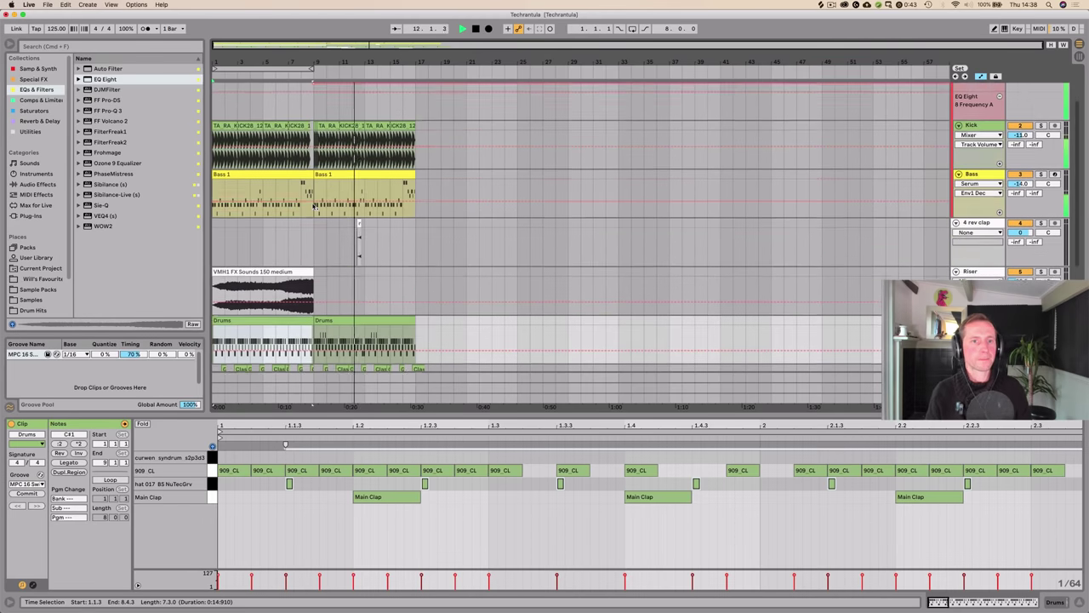